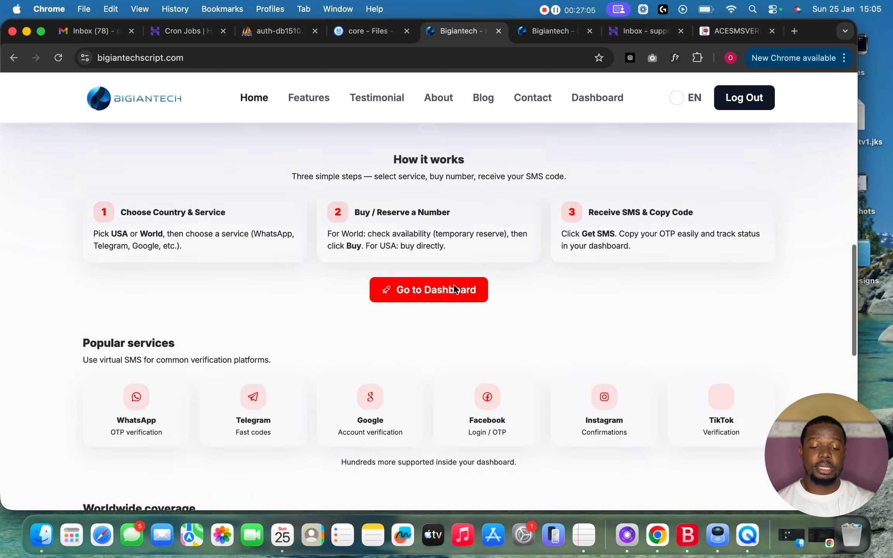
Look over the finished site's home page, user dashboard with its latest transactions, and API page.
{"action": "scroll", "coordinate": [453, 284], "scroll_direction": "up", "scroll_amount": 15}
{"action": "scroll", "coordinate": [453, 286], "scroll_direction": "up", "scroll_amount": 8}
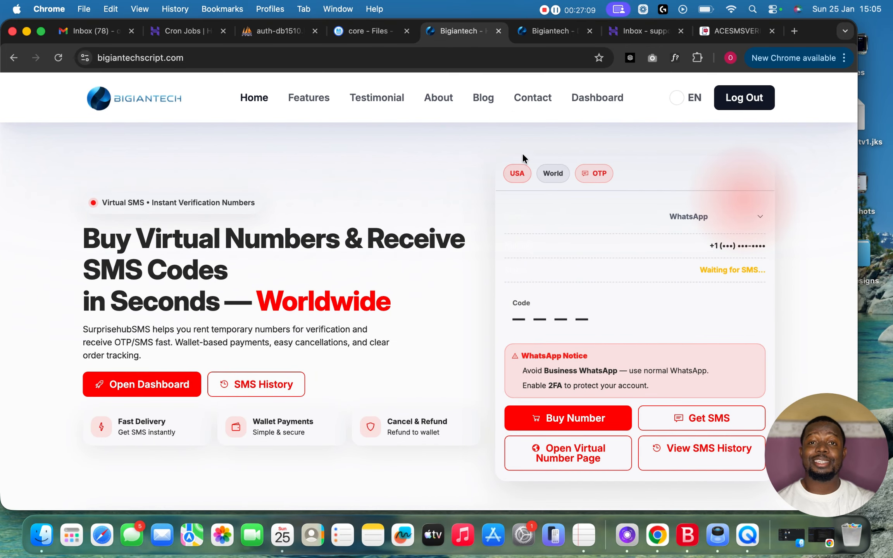
{"action": "left_click", "coordinate": [547, 32]}
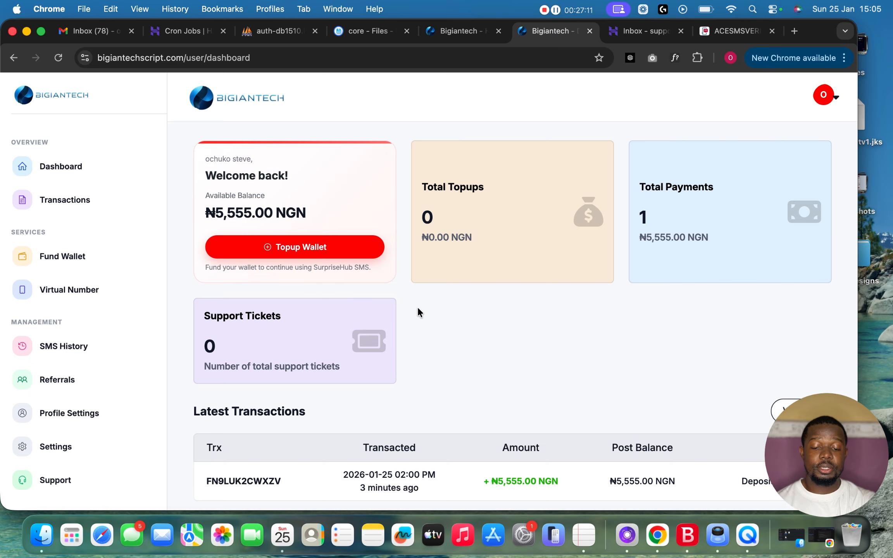
{"action": "scroll", "coordinate": [419, 312], "scroll_direction": "down", "scroll_amount": 3}
{"action": "scroll", "coordinate": [419, 311], "scroll_direction": "up", "scroll_amount": 3}
{"action": "scroll", "coordinate": [418, 312], "scroll_direction": "down", "scroll_amount": 3}
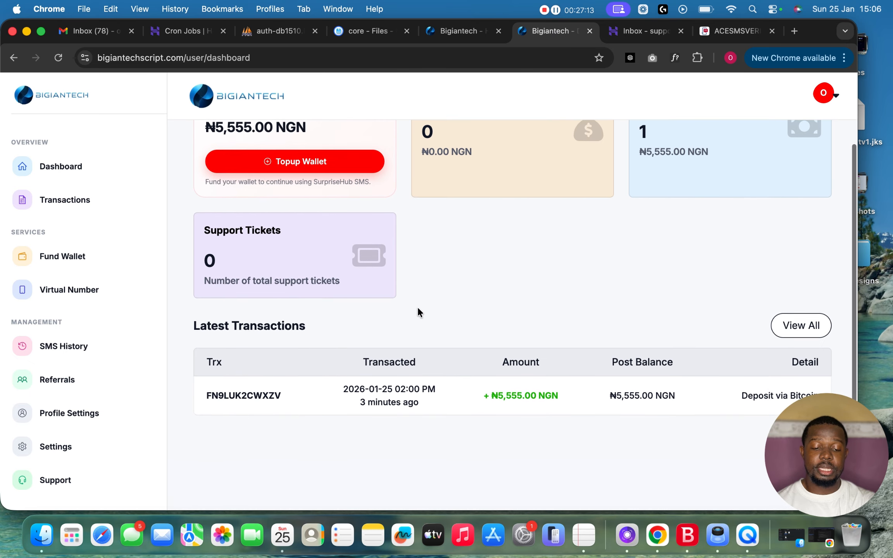
{"action": "scroll", "coordinate": [74, 352], "scroll_direction": "down", "scroll_amount": 5}
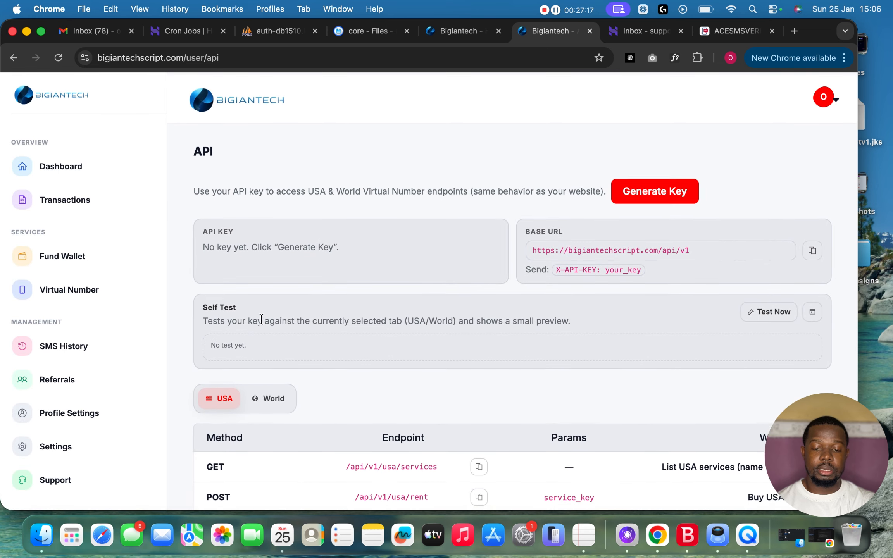
{"action": "left_click", "coordinate": [82, 166]}
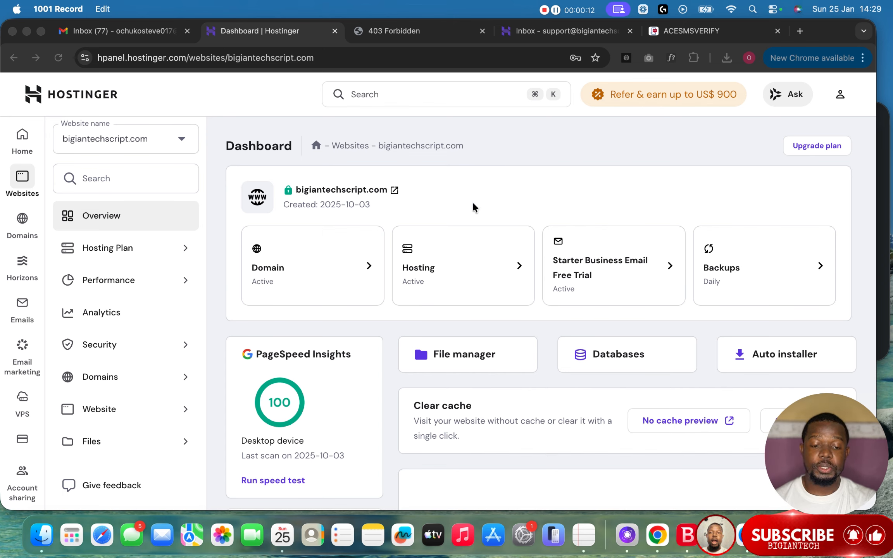
Examine the bigiantechscript.com hosting dashboard in Hostinger and check what the live site currently serves.
{"action": "scroll", "coordinate": [472, 203], "scroll_direction": "down", "scroll_amount": 2}
{"action": "scroll", "coordinate": [472, 204], "scroll_direction": "up", "scroll_amount": 2}
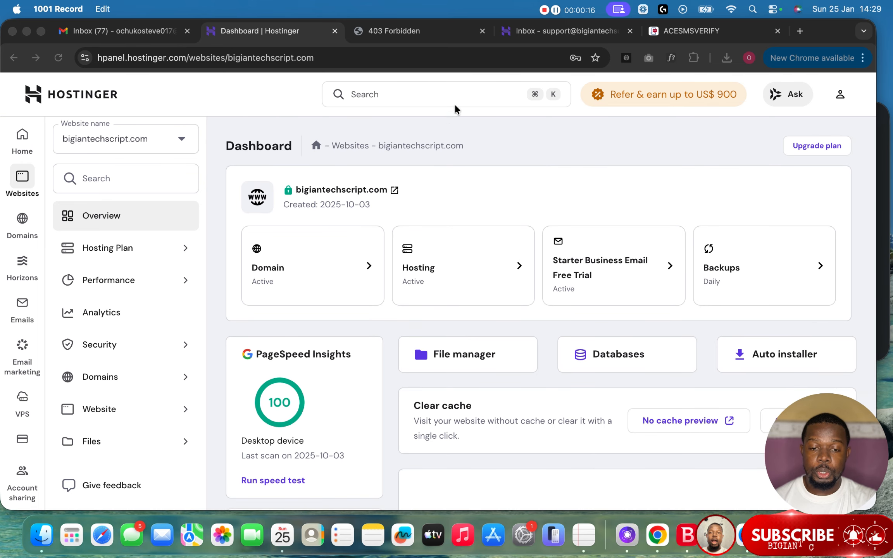
{"action": "left_click", "coordinate": [431, 30]}
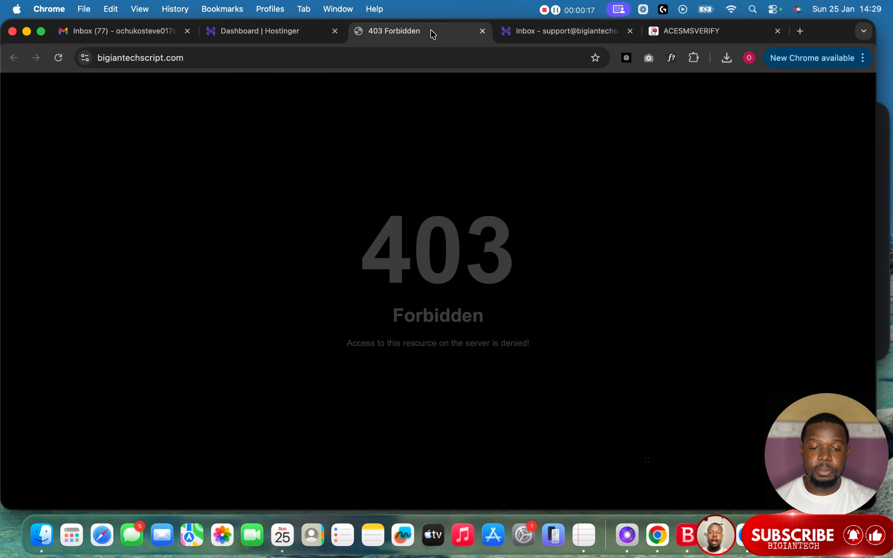
{"action": "left_click", "coordinate": [287, 33]}
{"action": "scroll", "coordinate": [447, 209], "scroll_direction": "down", "scroll_amount": 5}
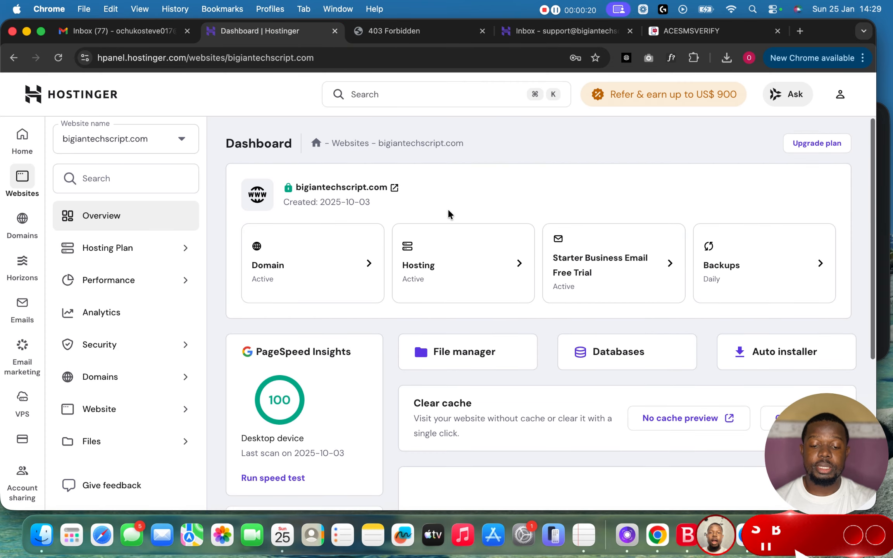
{"action": "scroll", "coordinate": [448, 214], "scroll_direction": "down", "scroll_amount": 1}
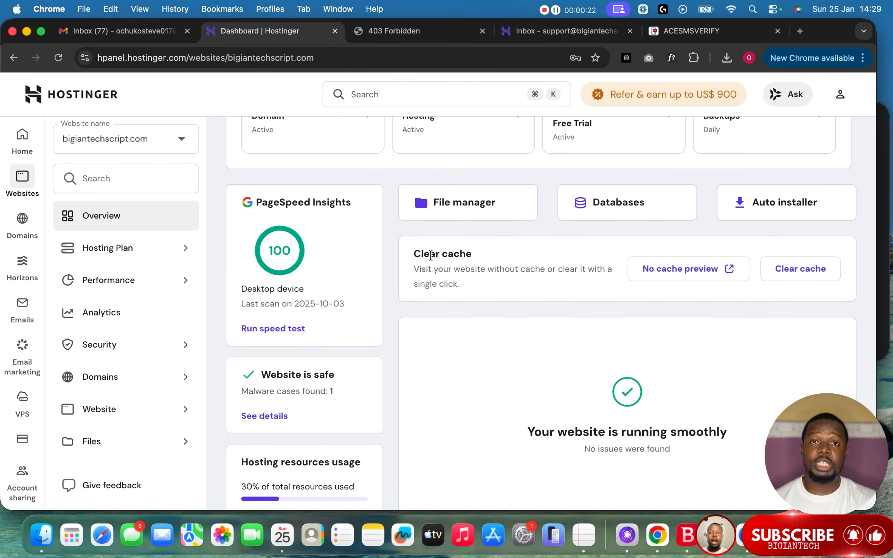
{"action": "scroll", "coordinate": [431, 255], "scroll_direction": "up", "scroll_amount": 5}
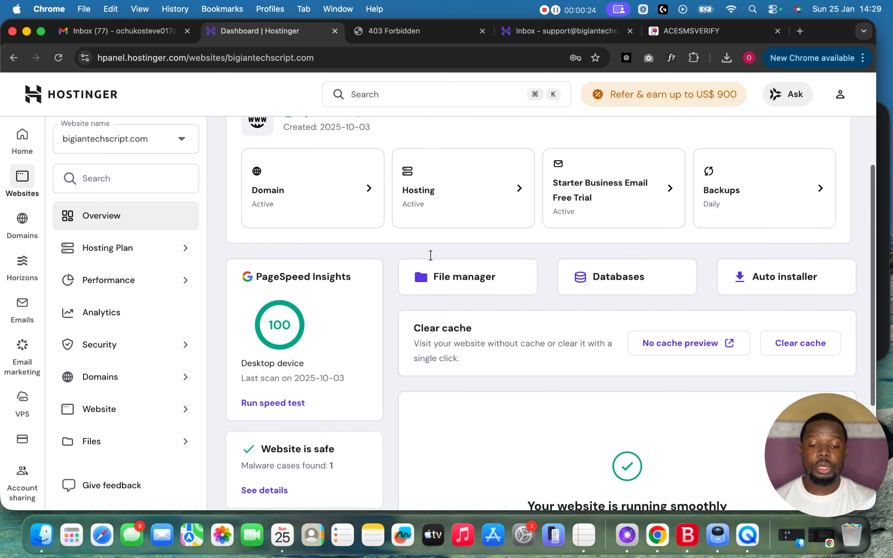
Upload smsvirtualtop.zip from the smsvirtualotp script folder into the site's public_html folder using the Hostinger file manager.
{"action": "left_click", "coordinate": [477, 321]}
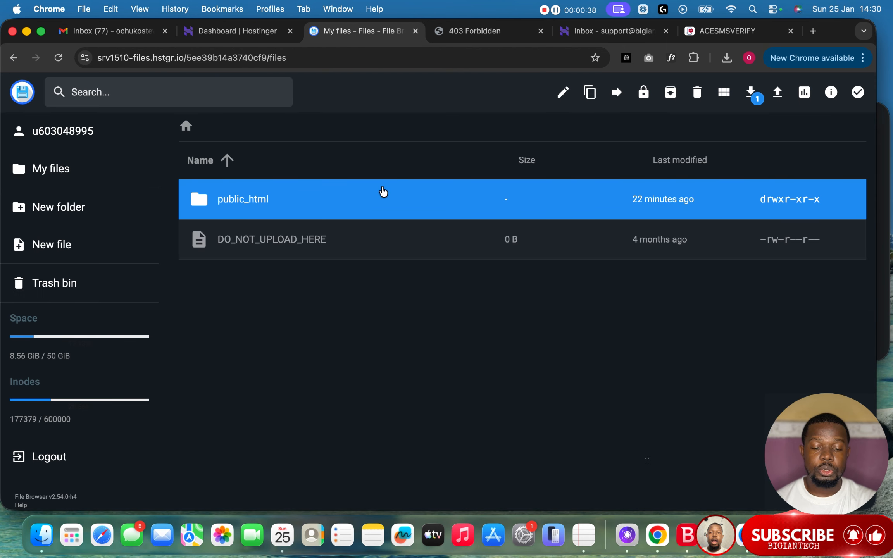
{"action": "double_click", "coordinate": [358, 206]}
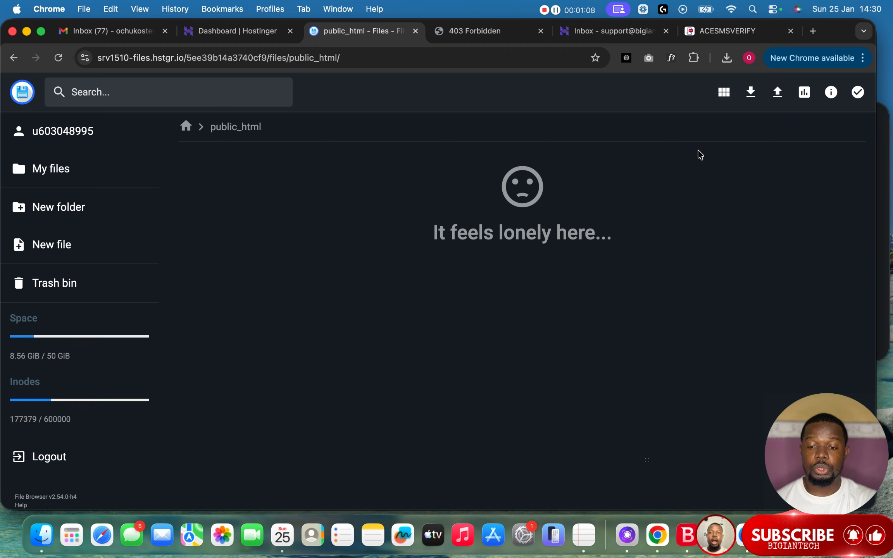
{"action": "left_click", "coordinate": [777, 93]}
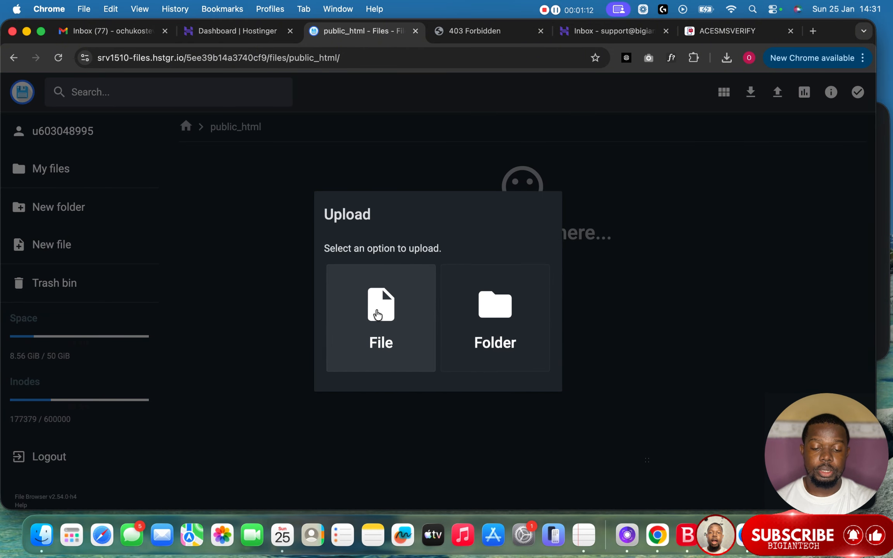
{"action": "left_click", "coordinate": [557, 10]}
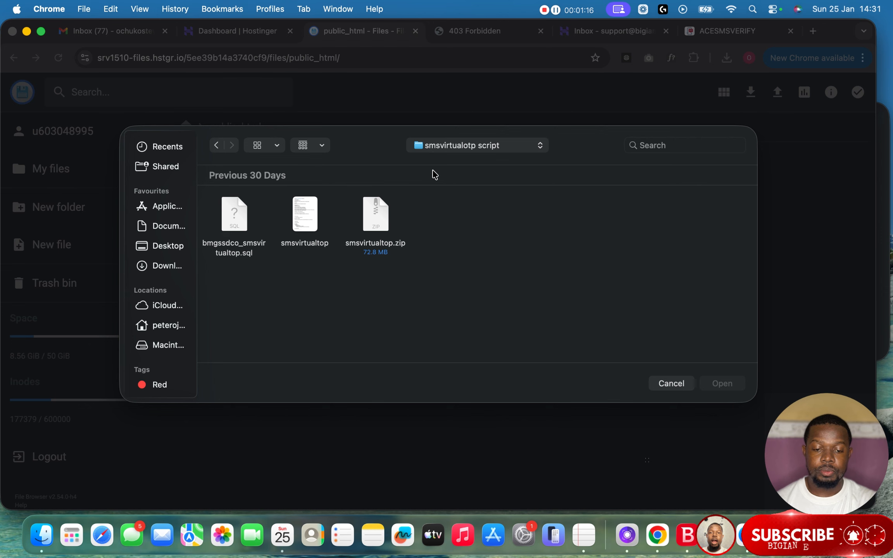
{"action": "left_click", "coordinate": [375, 221]}
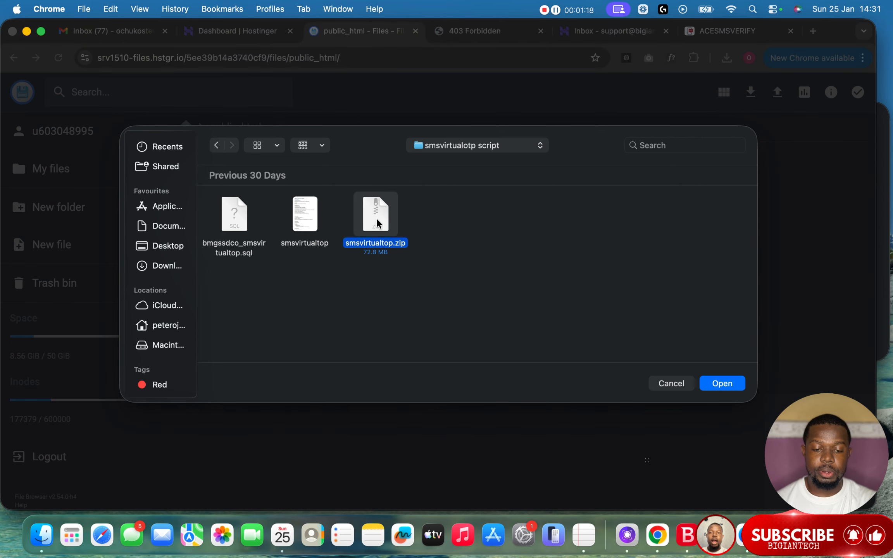
{"action": "left_click", "coordinate": [732, 385]}
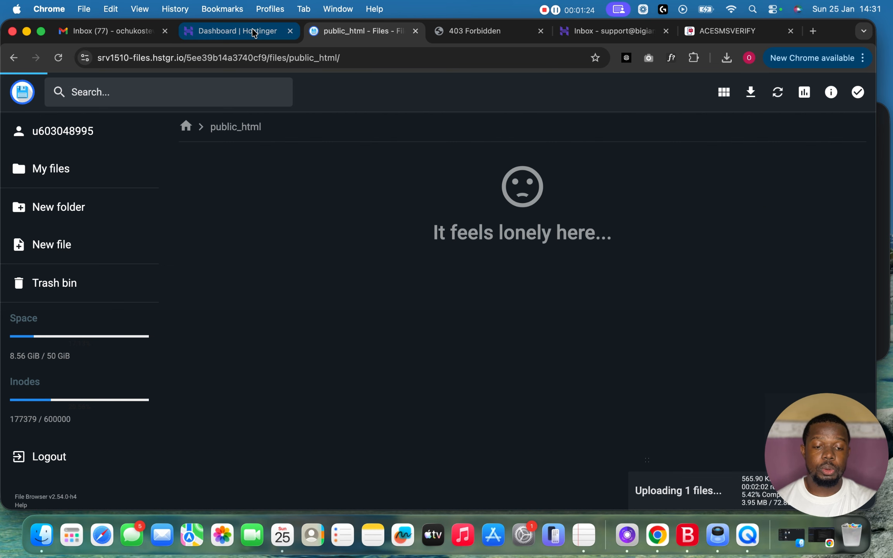
Create a MySQL database named virtualtopdb with the user virtualtopuser and a database password for bigiantechscript.com in Hostinger.
{"action": "left_click", "coordinate": [237, 30]}
{"action": "scroll", "coordinate": [465, 249], "scroll_direction": "down", "scroll_amount": 3}
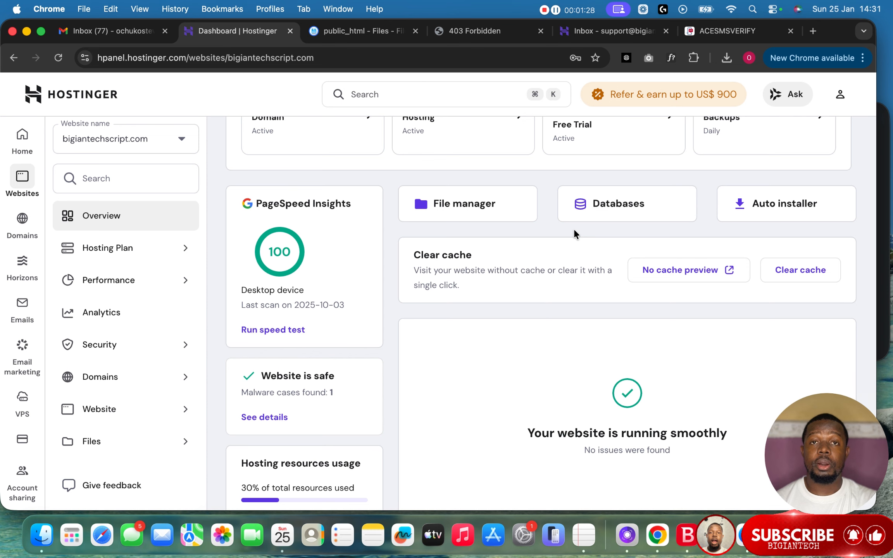
{"action": "left_click", "coordinate": [620, 203]}
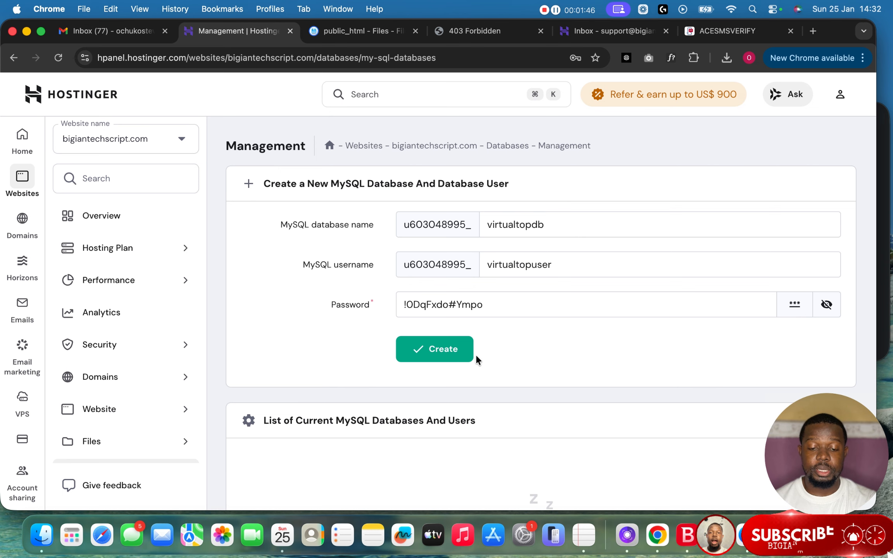
{"action": "left_click", "coordinate": [449, 351]}
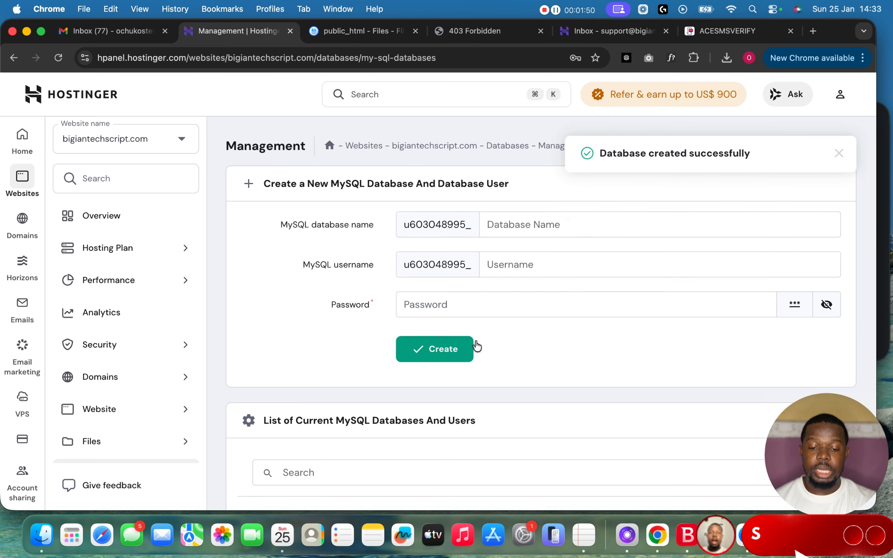
Open the new virtualtopdb database in phpMyAdmin from the list of current MySQL databases.
{"action": "scroll", "coordinate": [562, 364], "scroll_direction": "down", "scroll_amount": 2}
{"action": "scroll", "coordinate": [561, 364], "scroll_direction": "down", "scroll_amount": 4}
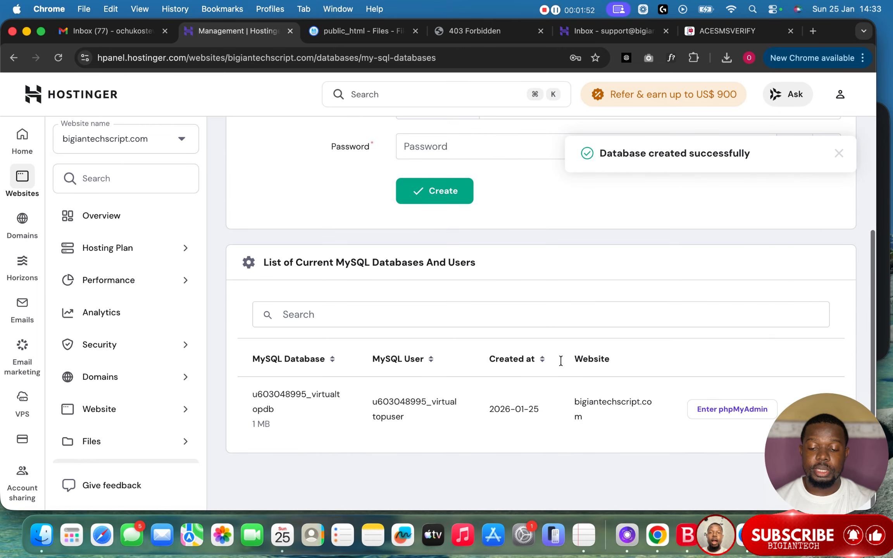
{"action": "left_click", "coordinate": [717, 409]}
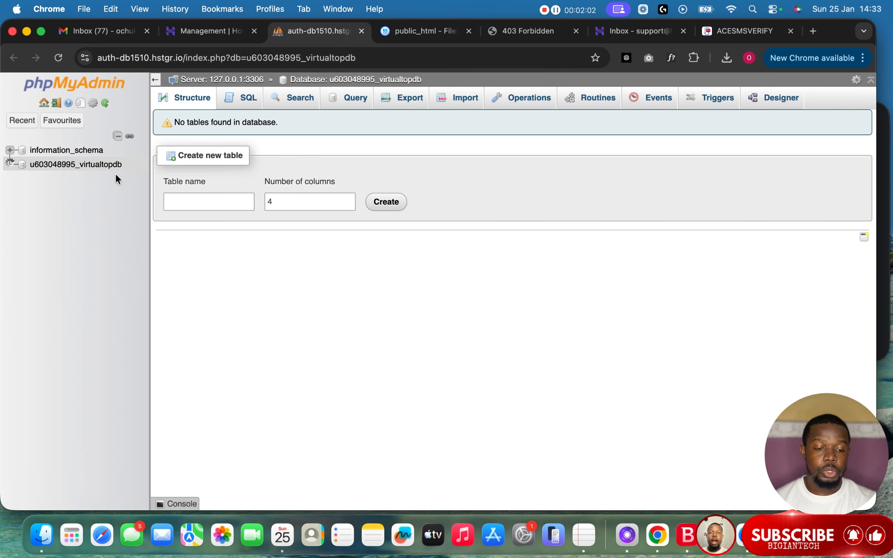
{"action": "left_click", "coordinate": [107, 168]}
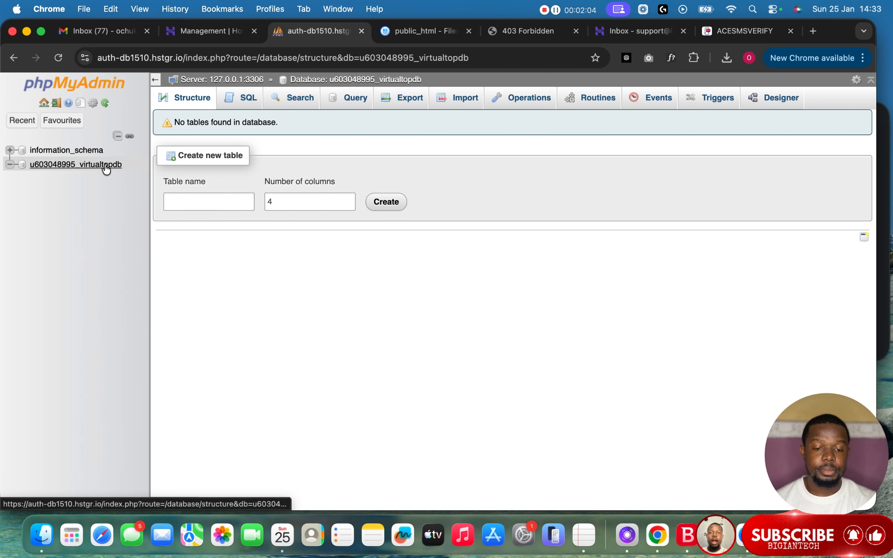
Import bmgssdco_smsvirtualtop.sql into the virtualtopdb database and display its table structure.
{"action": "left_click", "coordinate": [461, 101]}
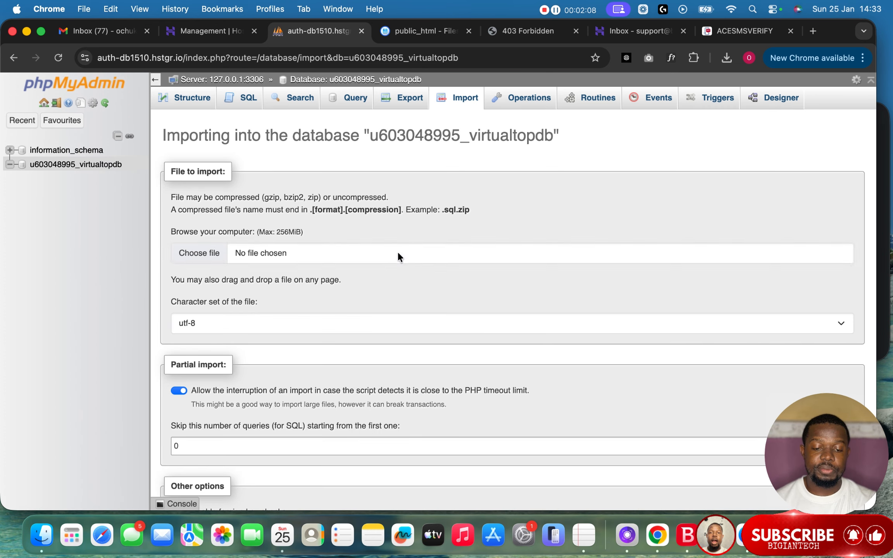
{"action": "left_click", "coordinate": [398, 256]}
{"action": "left_click", "coordinate": [234, 215]}
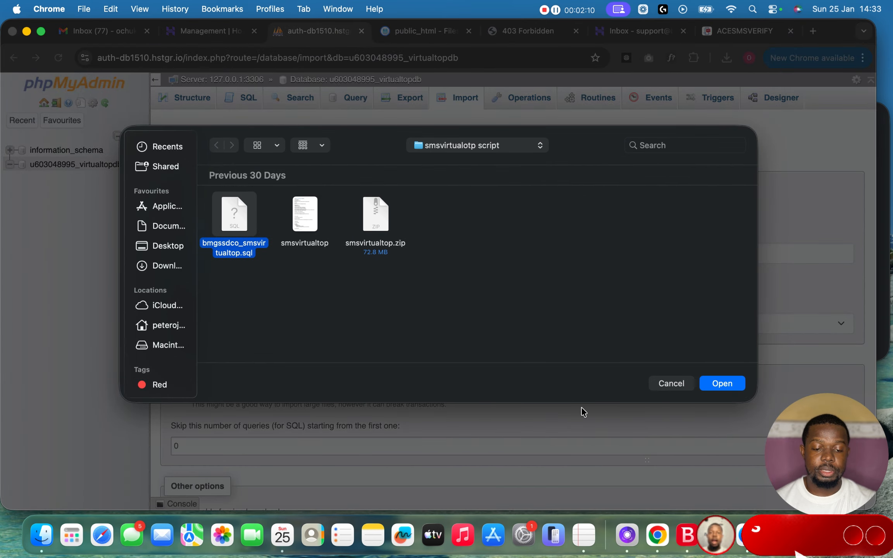
{"action": "left_click", "coordinate": [731, 379]}
{"action": "scroll", "coordinate": [731, 378], "scroll_direction": "down", "scroll_amount": 10}
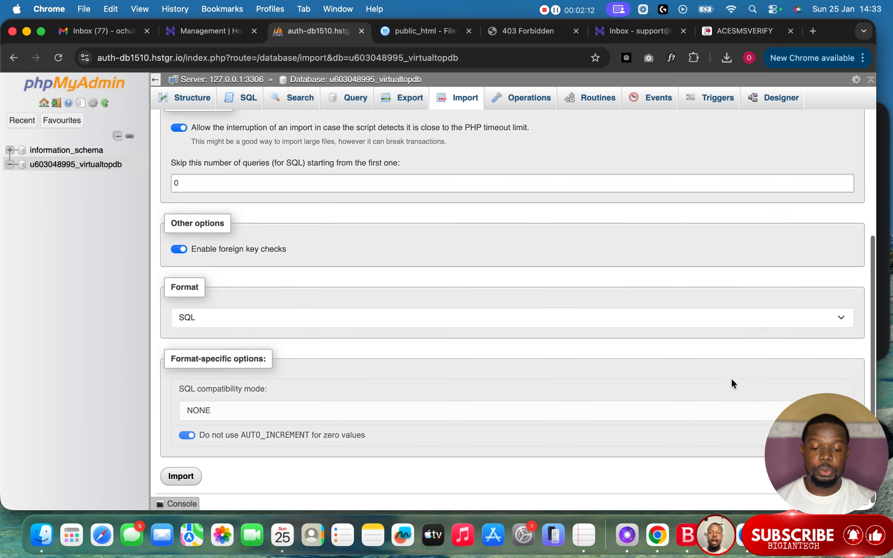
{"action": "left_click", "coordinate": [181, 468]}
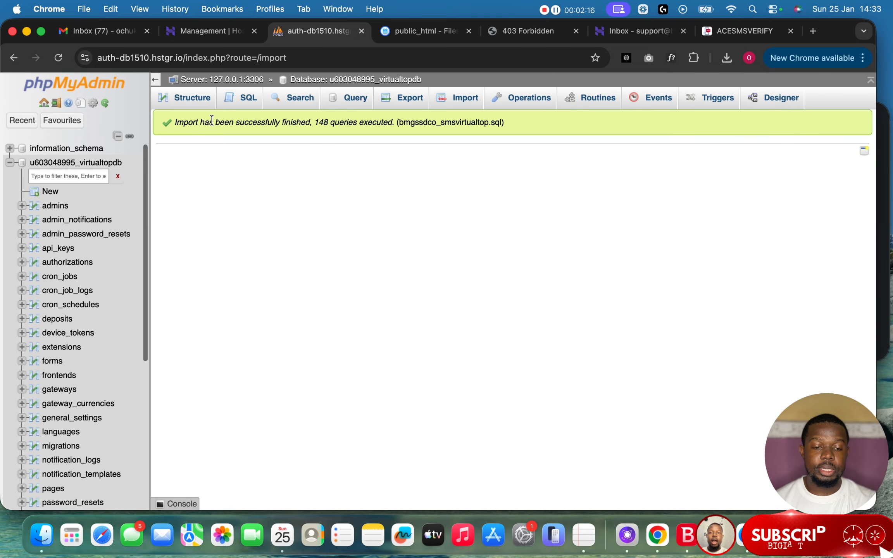
{"action": "left_click", "coordinate": [199, 101]}
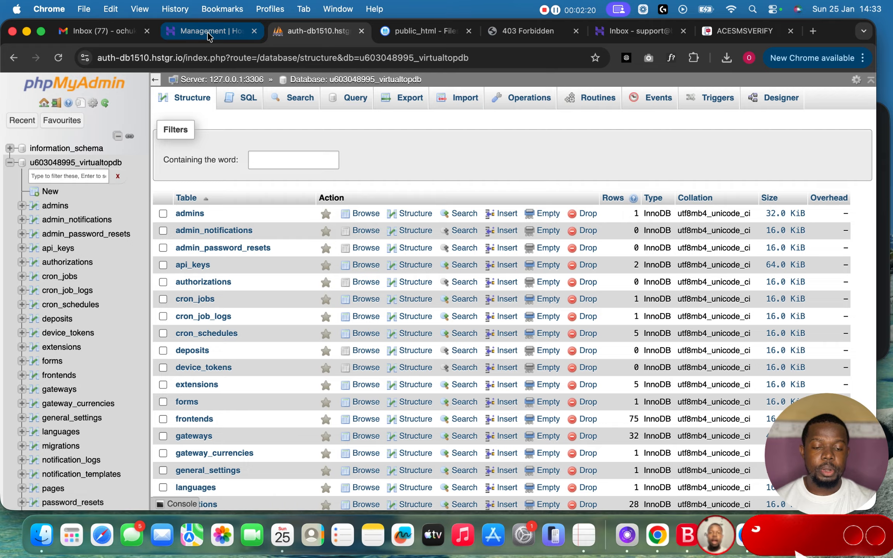
Return to the bigiantechscript.com overview in Hostinger and dismiss the browser's offer to save the password.
{"action": "left_click", "coordinate": [207, 32]}
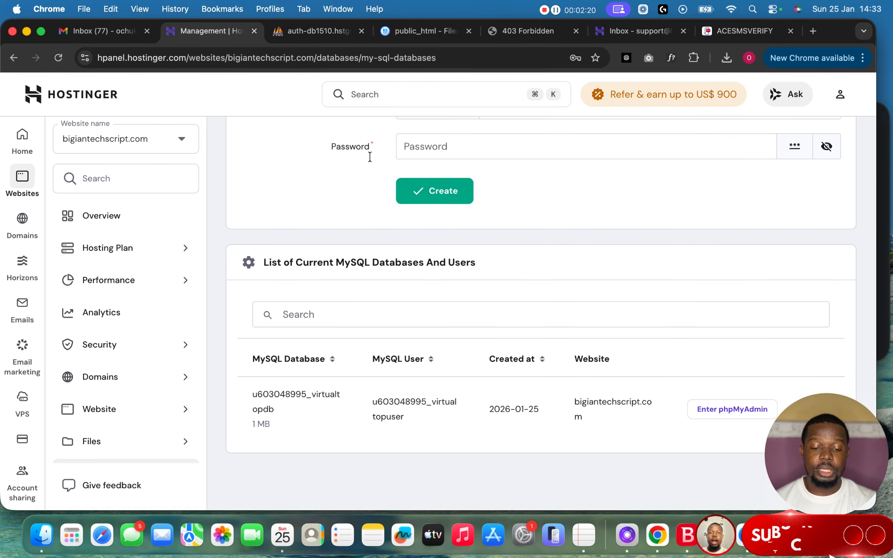
{"action": "left_click", "coordinate": [123, 215]}
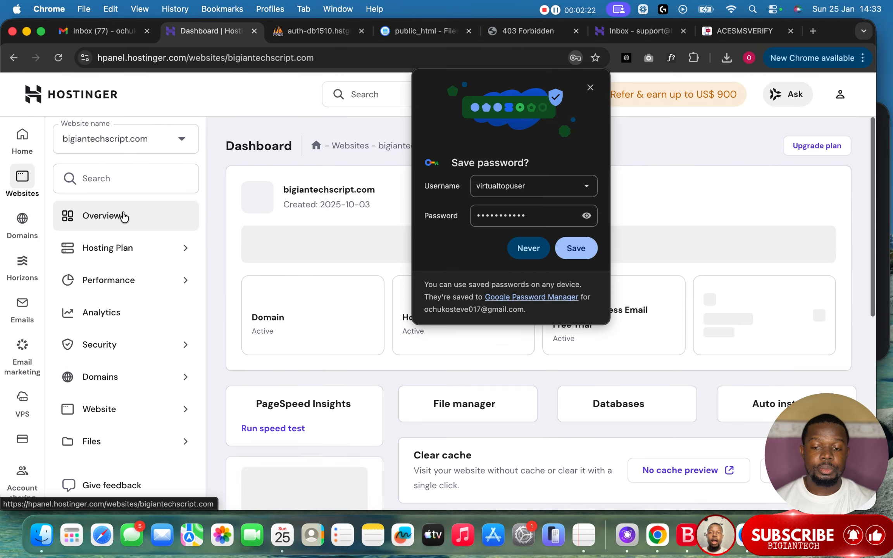
{"action": "left_click", "coordinate": [590, 87]}
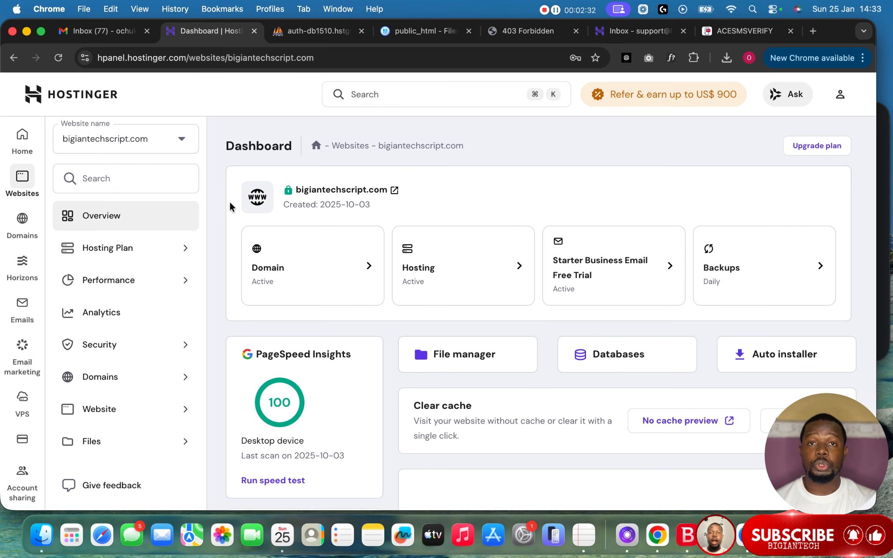
Extract smsvirtualtop.zip inside public_html into a folder named fhh and open that folder.
{"action": "left_click", "coordinate": [426, 31]}
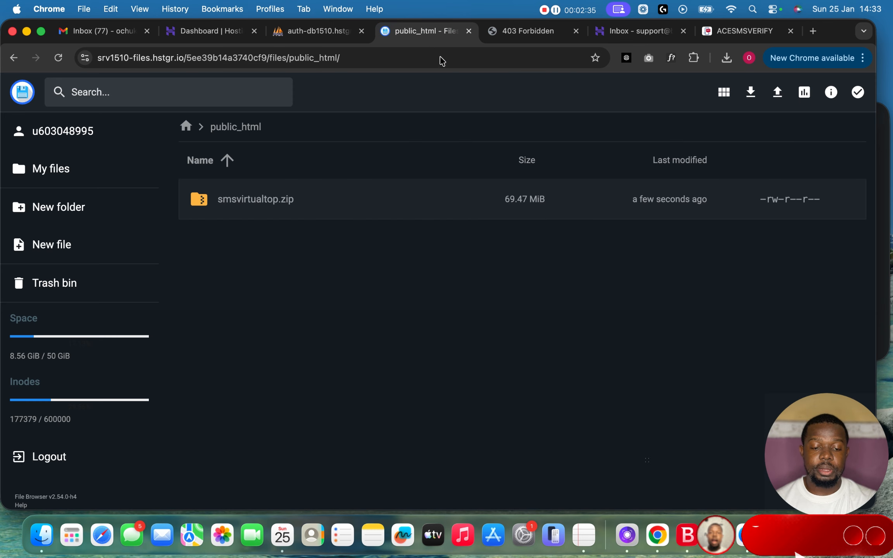
{"action": "right_click", "coordinate": [395, 213]}
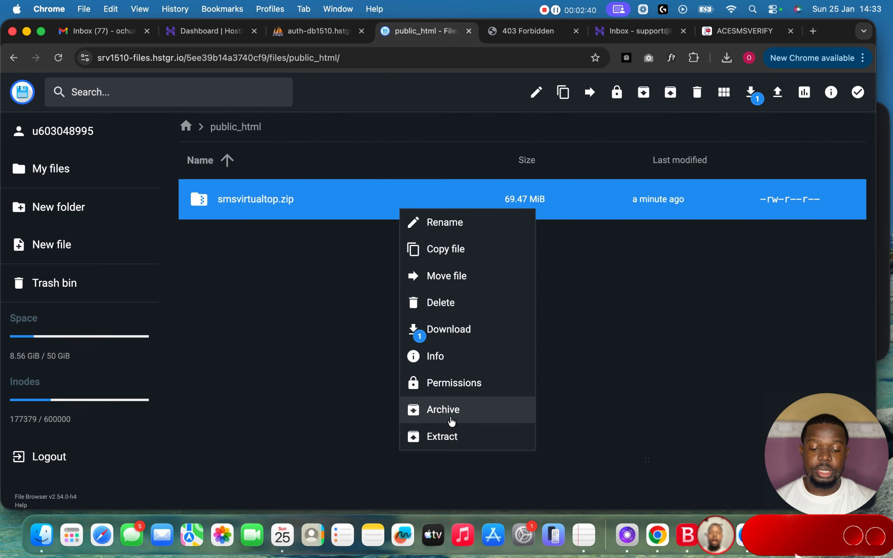
{"action": "left_click", "coordinate": [440, 445]}
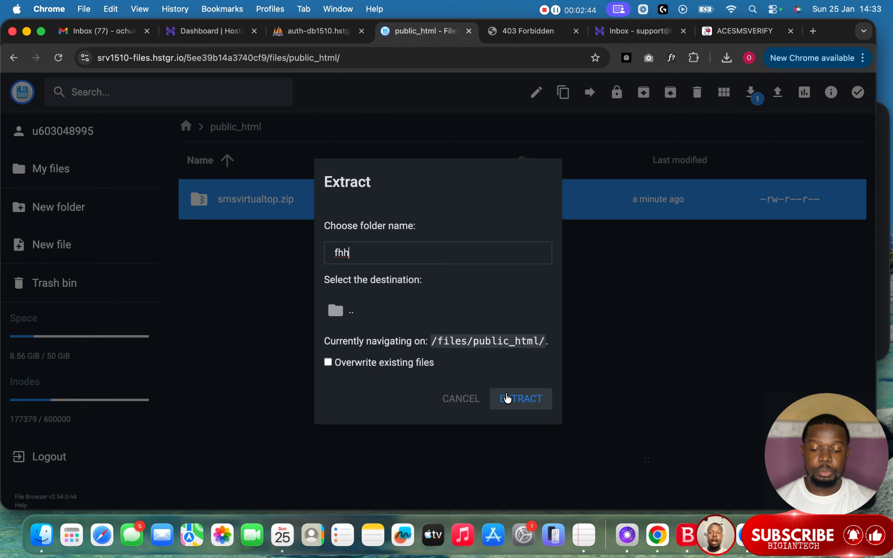
{"action": "left_click", "coordinate": [507, 398]}
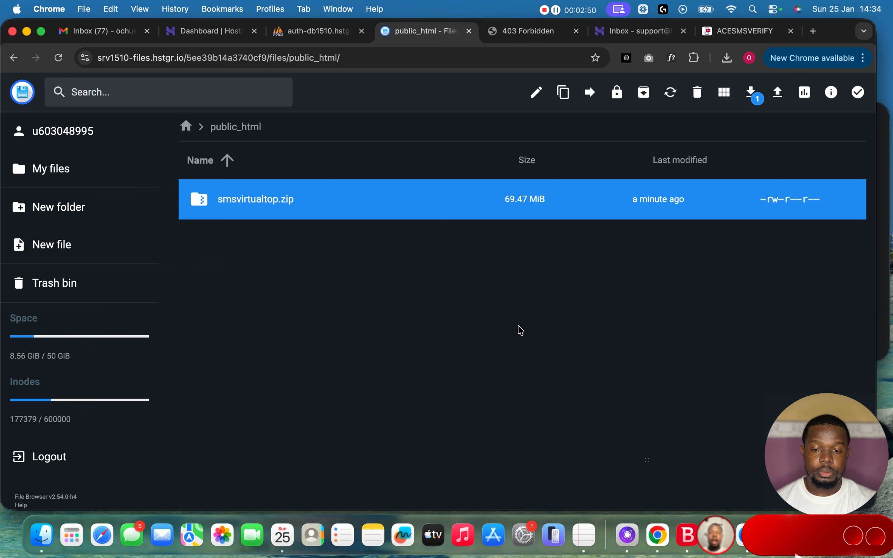
{"action": "double_click", "coordinate": [364, 207]}
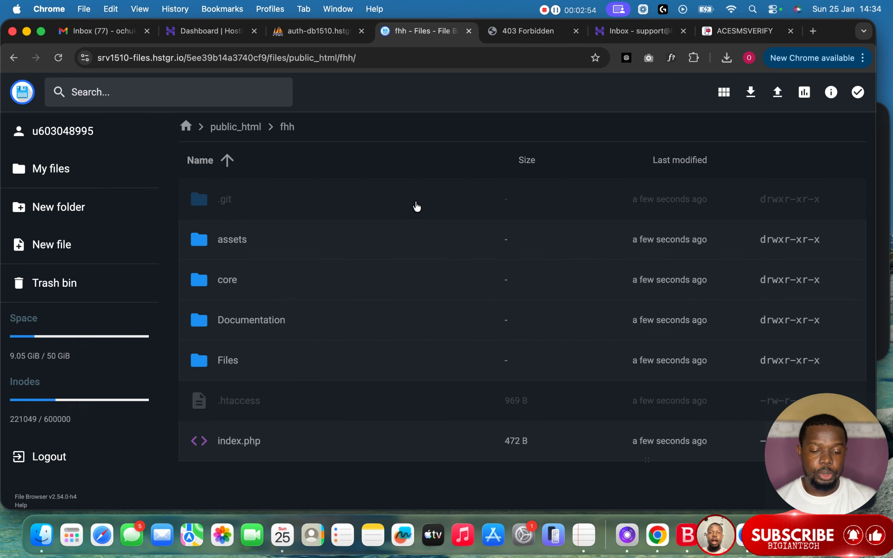
Move all extracted files and folders from fhh up into public_html, and open public_html.
{"action": "key", "text": "ctrl+a"}
{"action": "left_click", "coordinate": [642, 93]}
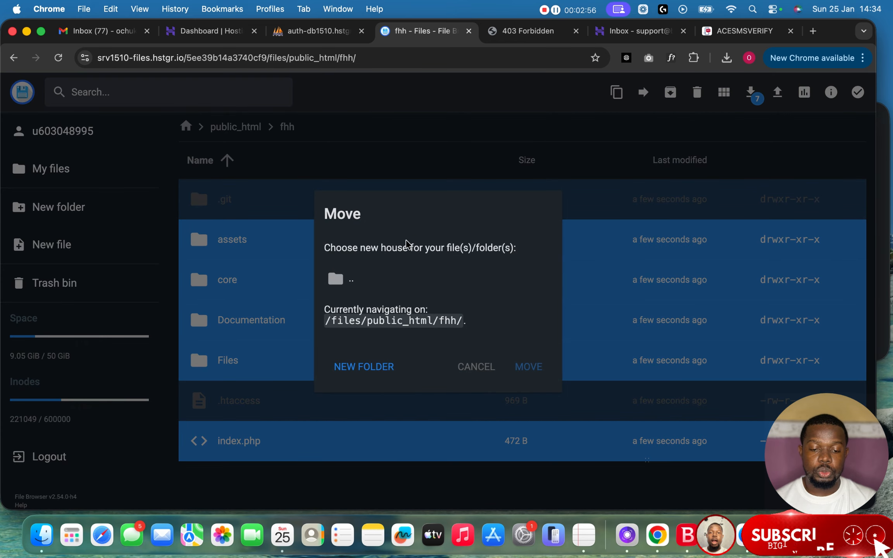
{"action": "double_click", "coordinate": [387, 284]}
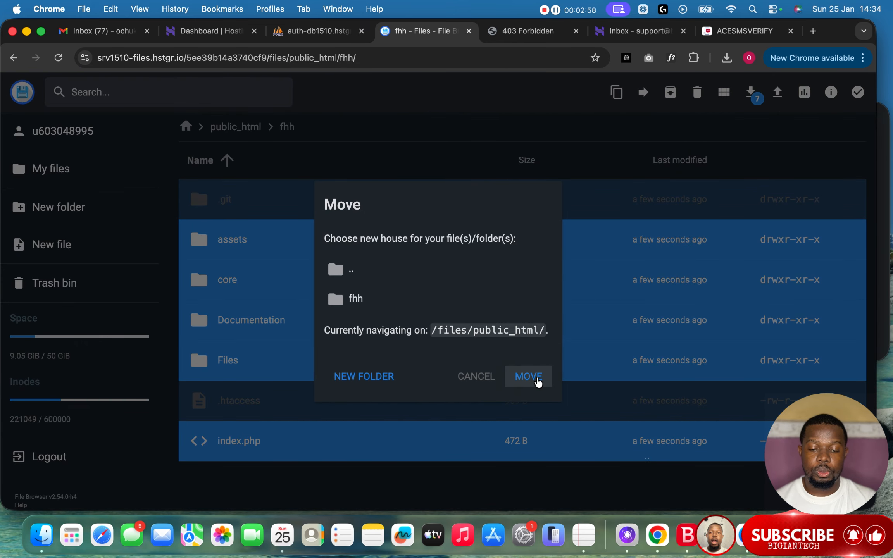
{"action": "left_click", "coordinate": [534, 375]}
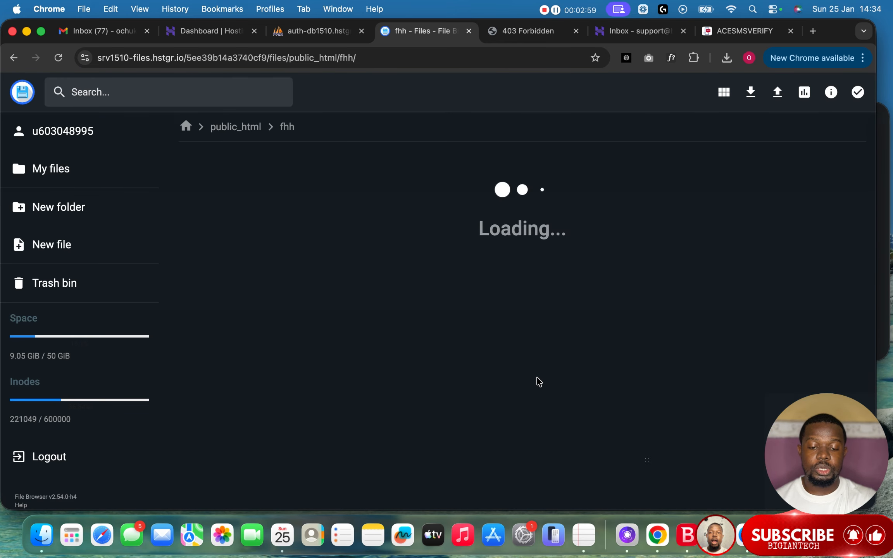
{"action": "left_click", "coordinate": [236, 127]}
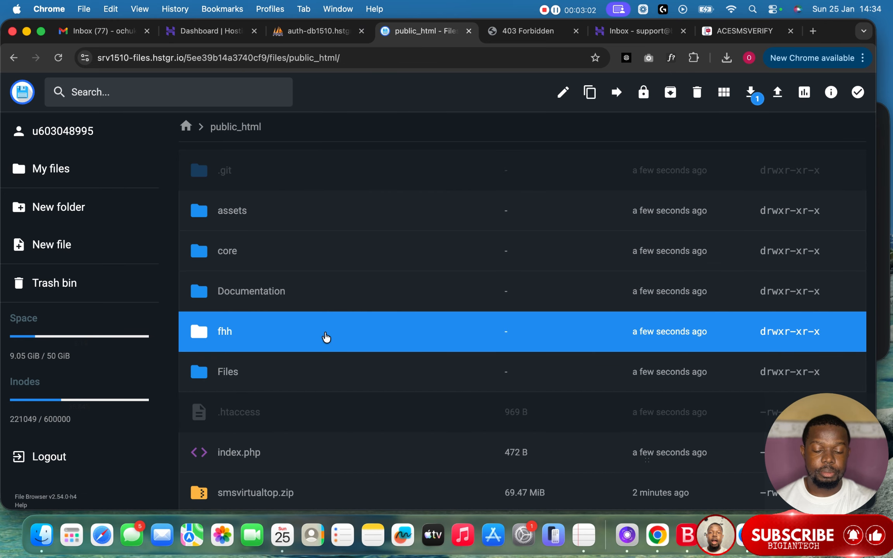
Permanently delete the fhh folder and smsvirtualtop.zip from public_html, skipping the trash bin.
{"action": "scroll", "coordinate": [326, 337], "scroll_direction": "down", "scroll_amount": 1}
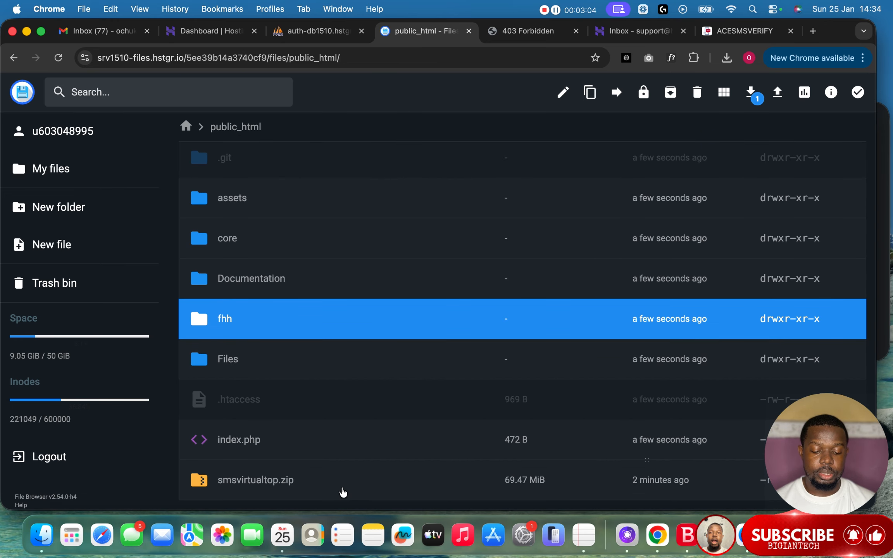
{"action": "left_click", "coordinate": [343, 492], "text": "super"}
{"action": "left_click", "coordinate": [697, 92]}
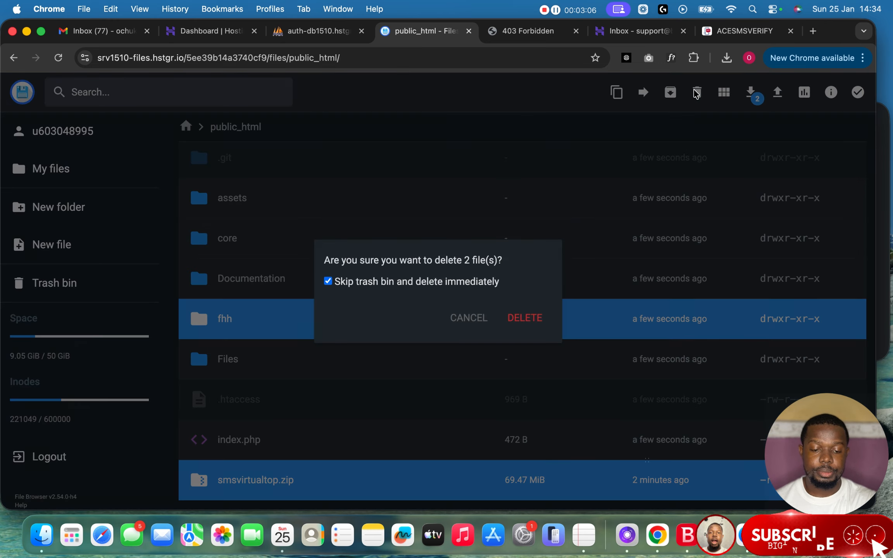
{"action": "left_click", "coordinate": [527, 320]}
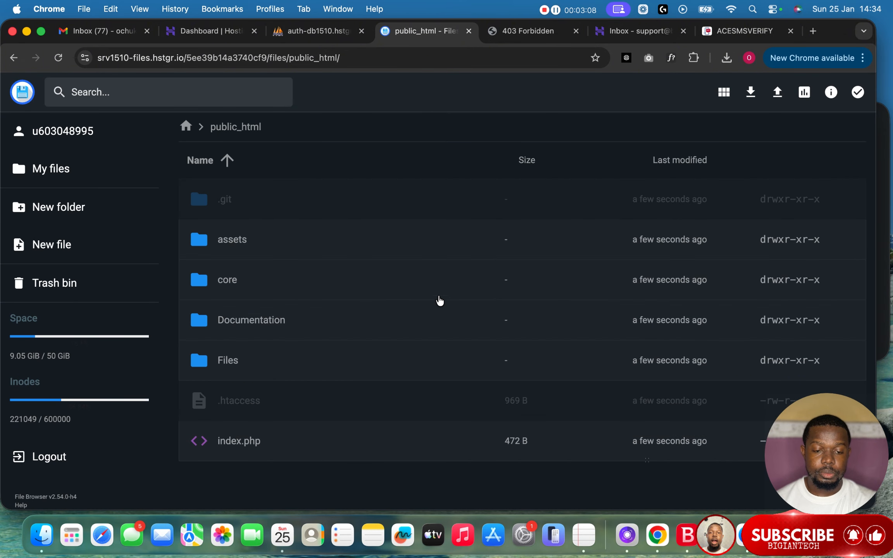
Check the bigiantechscript.com site in the browser, and open the .env file in public_html's core folder.
{"action": "left_click", "coordinate": [536, 31]}
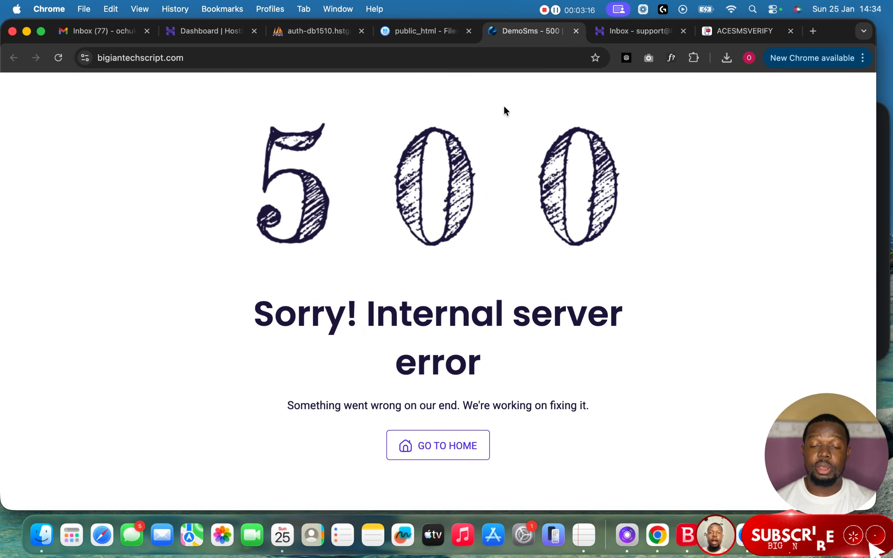
{"action": "left_click", "coordinate": [429, 32]}
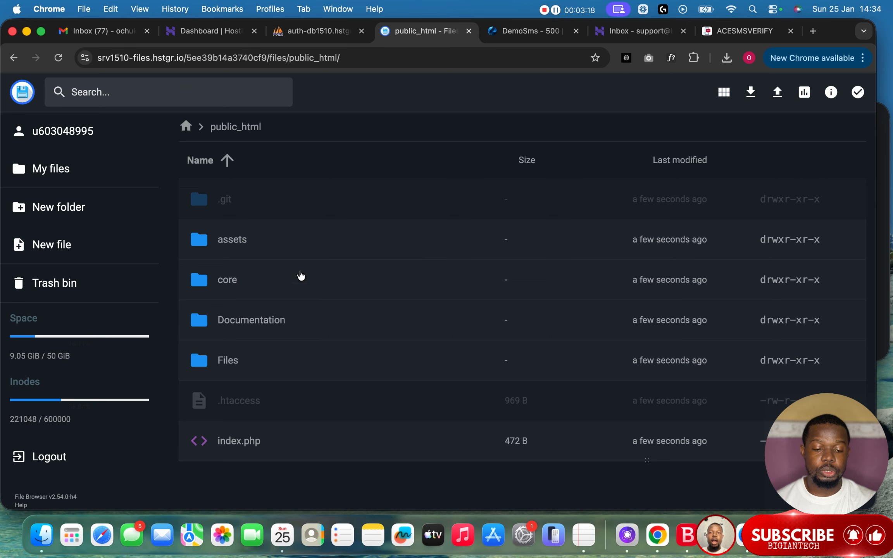
{"action": "double_click", "coordinate": [293, 286]}
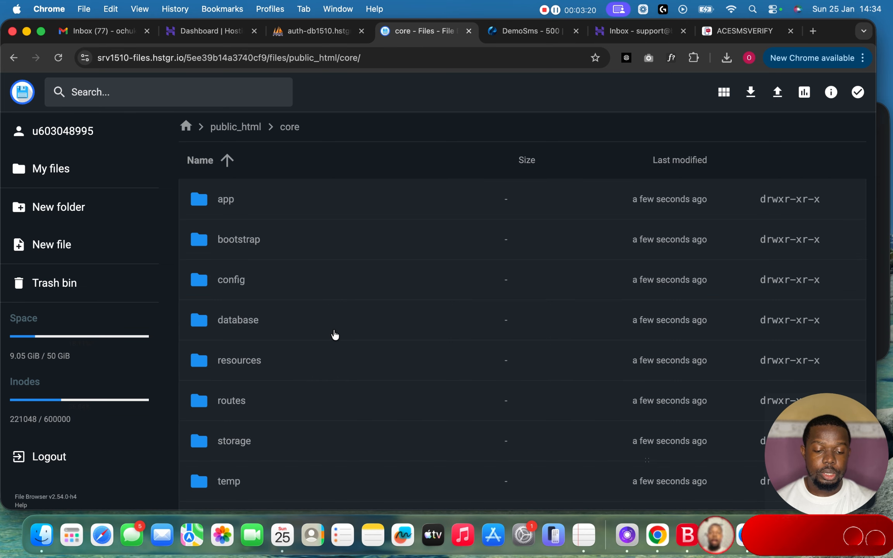
{"action": "scroll", "coordinate": [287, 309], "scroll_direction": "down", "scroll_amount": 7}
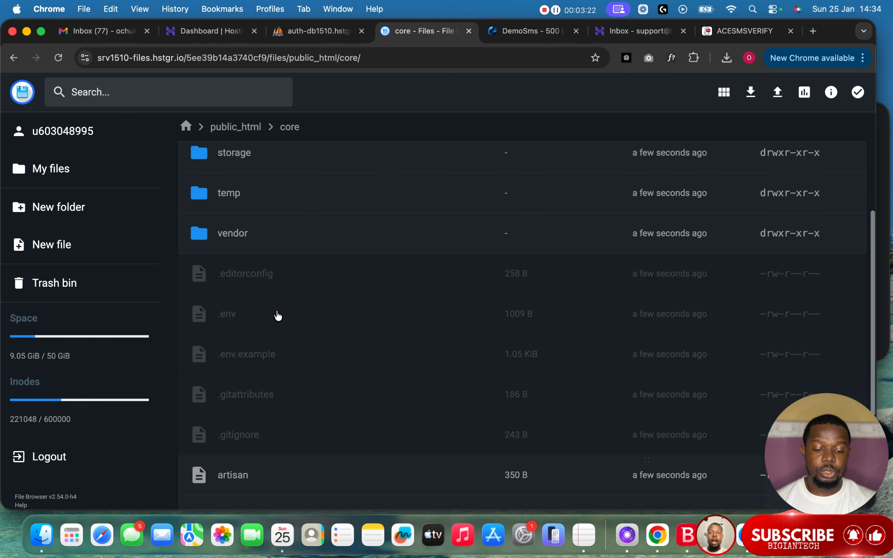
{"action": "right_click", "coordinate": [278, 315]}
{"action": "scroll", "coordinate": [323, 384], "scroll_direction": "down", "scroll_amount": 1}
{"action": "scroll", "coordinate": [322, 390], "scroll_direction": "down", "scroll_amount": 10}
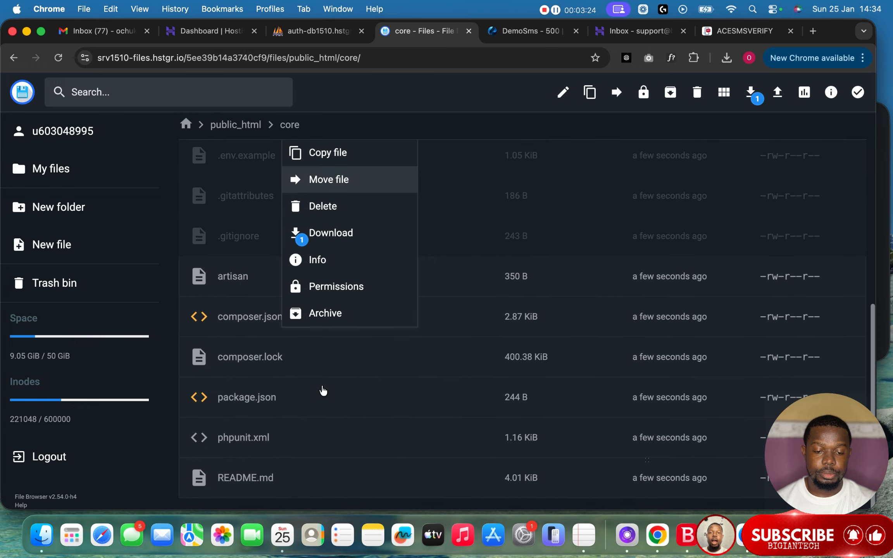
{"action": "scroll", "coordinate": [323, 380], "scroll_direction": "up", "scroll_amount": 10}
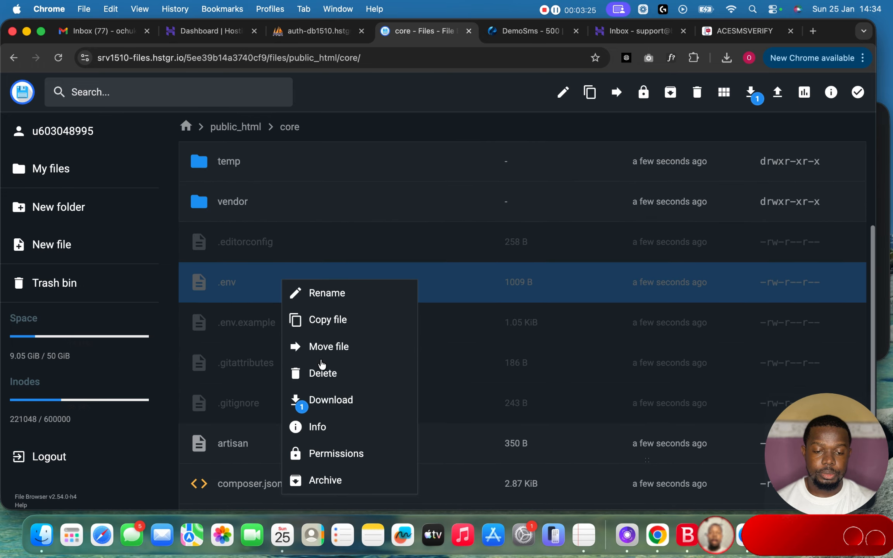
{"action": "left_click", "coordinate": [267, 297]}
{"action": "double_click", "coordinate": [267, 297]}
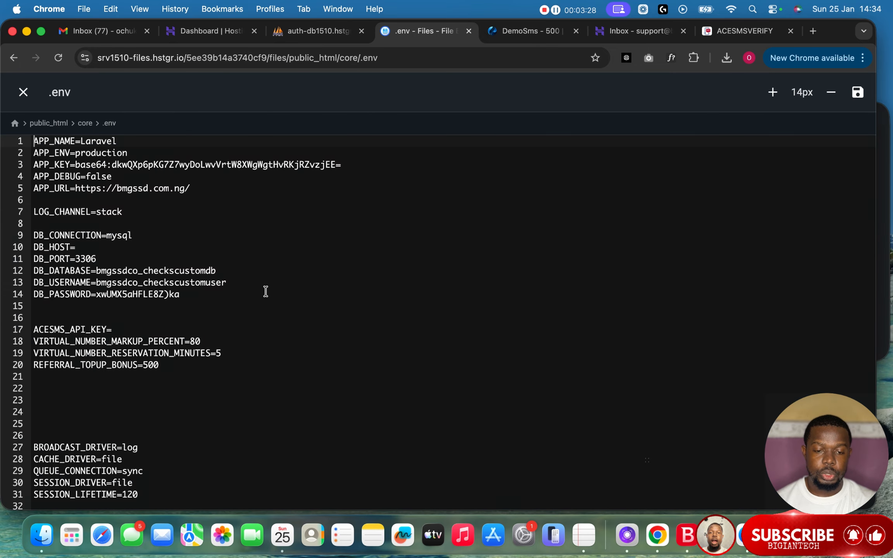
{"action": "left_click", "coordinate": [542, 31]}
{"action": "left_click", "coordinate": [233, 62]}
{"action": "key", "text": "super+c"}
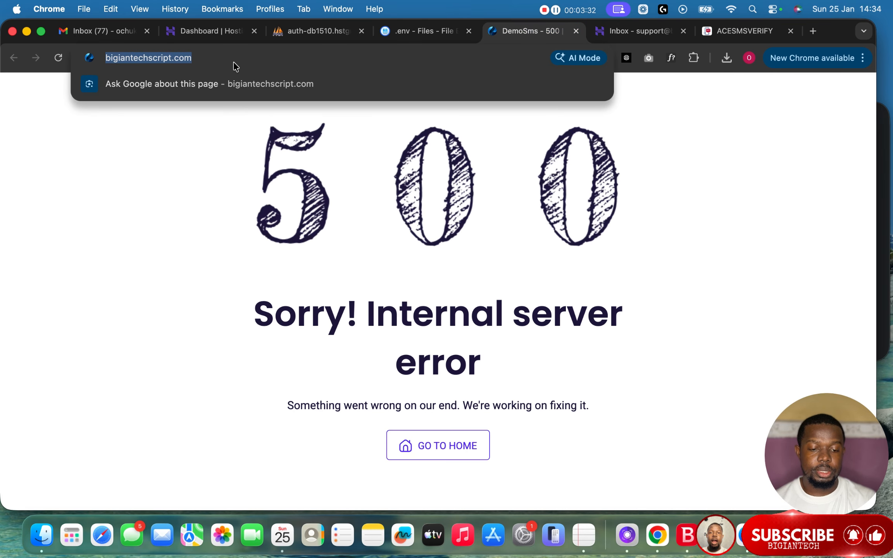
{"action": "left_click", "coordinate": [434, 29]}
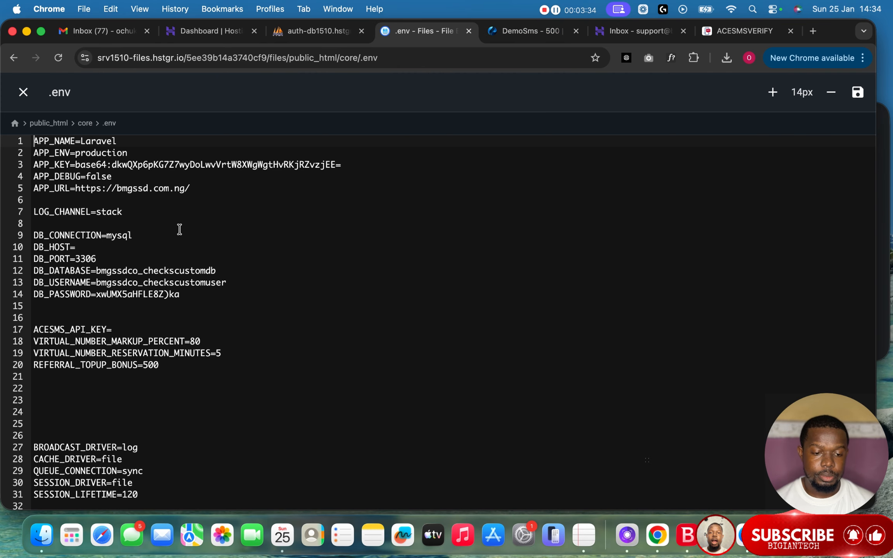
{"action": "left_click_drag", "start_coordinate": [170, 187], "coordinate": [77, 187]}
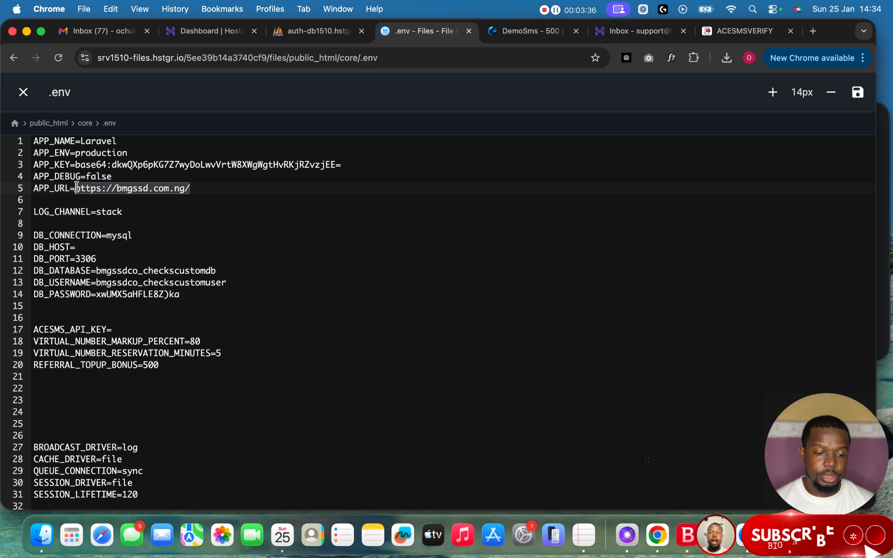
{"action": "key", "text": "super+v"}
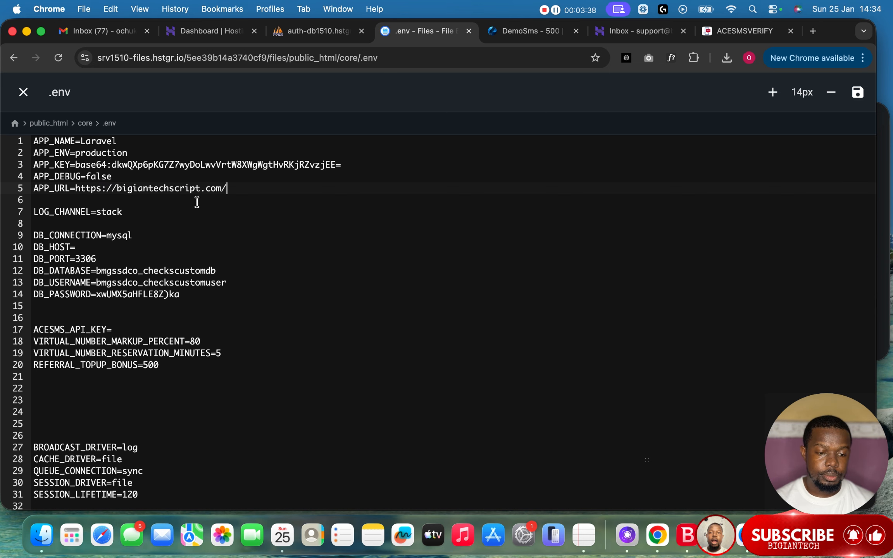
Set DB_DATABASE to the full virtualtopdb database name copied from the TextEdit note.
{"action": "scroll", "coordinate": [193, 199], "scroll_direction": "down", "scroll_amount": 3}
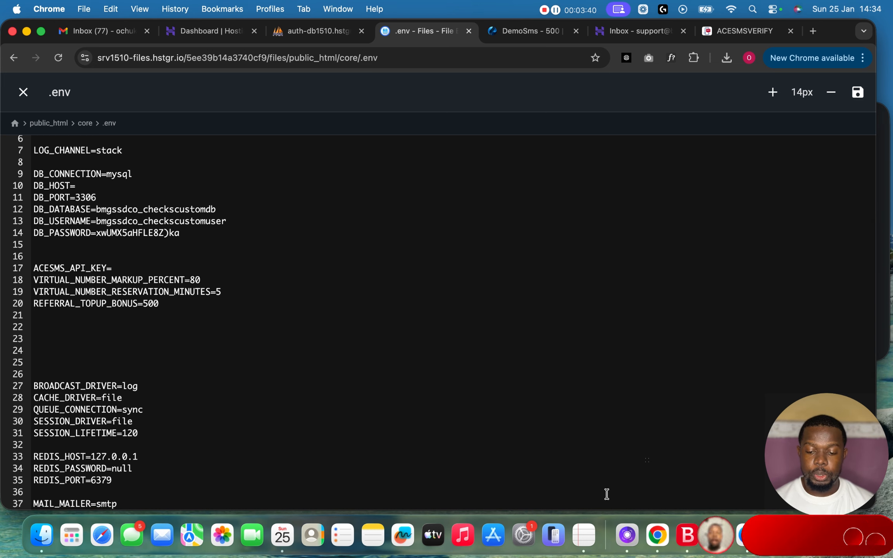
{"action": "left_click", "coordinate": [586, 521]}
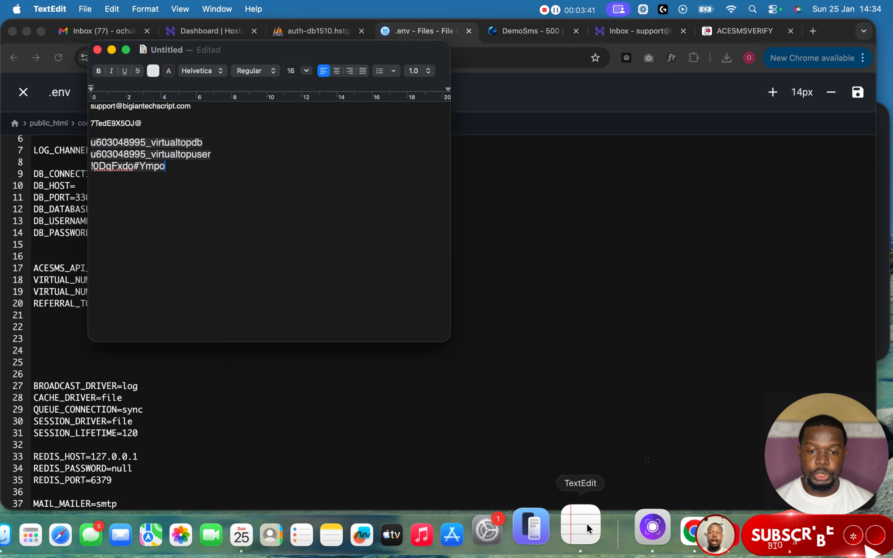
{"action": "double_click", "coordinate": [206, 140]}
{"action": "key", "text": "super+c"}
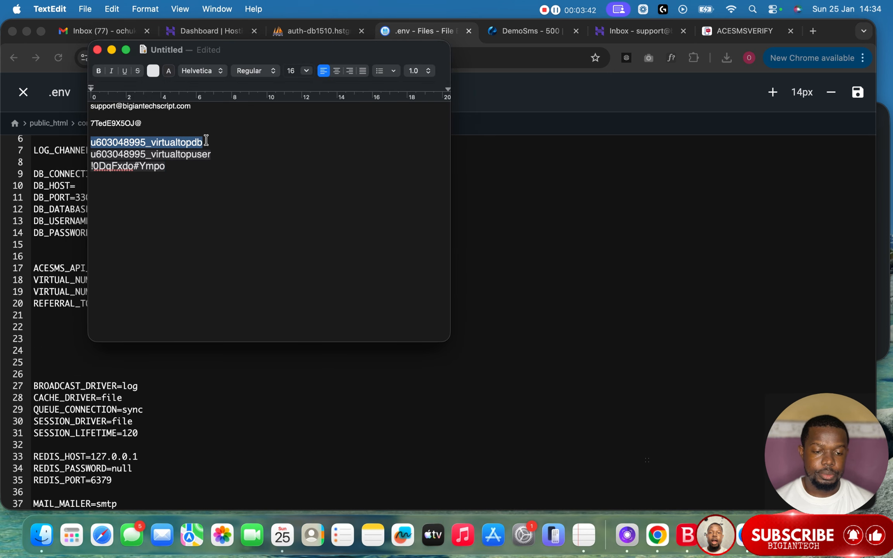
{"action": "left_click", "coordinate": [498, 291]}
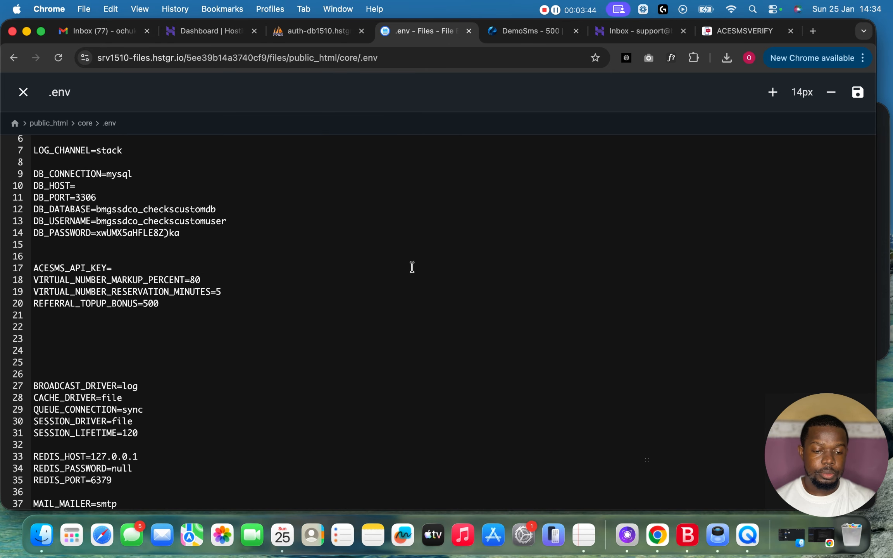
{"action": "double_click", "coordinate": [225, 209]}
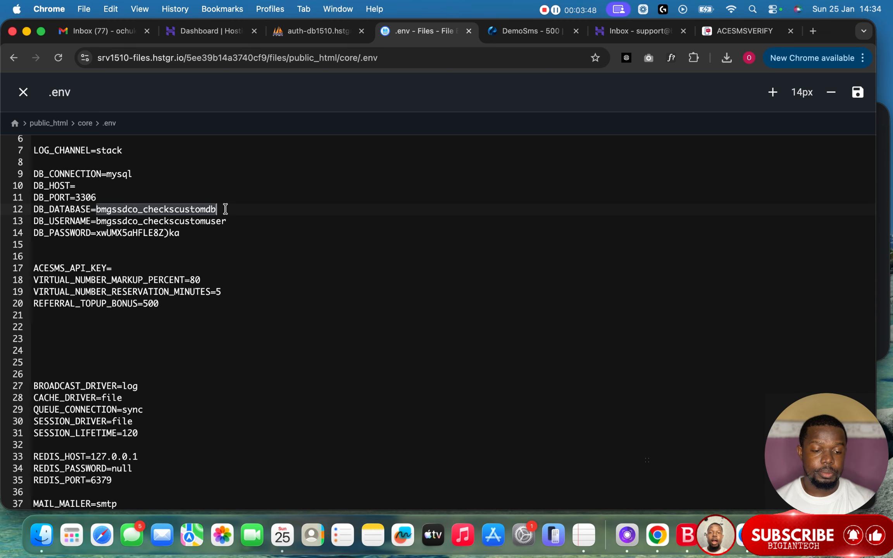
{"action": "key", "text": "super+v"}
Replace the DB_USERNAME value with the full account-prefixed virtualtopuser name.
{"action": "double_click", "coordinate": [228, 221]}
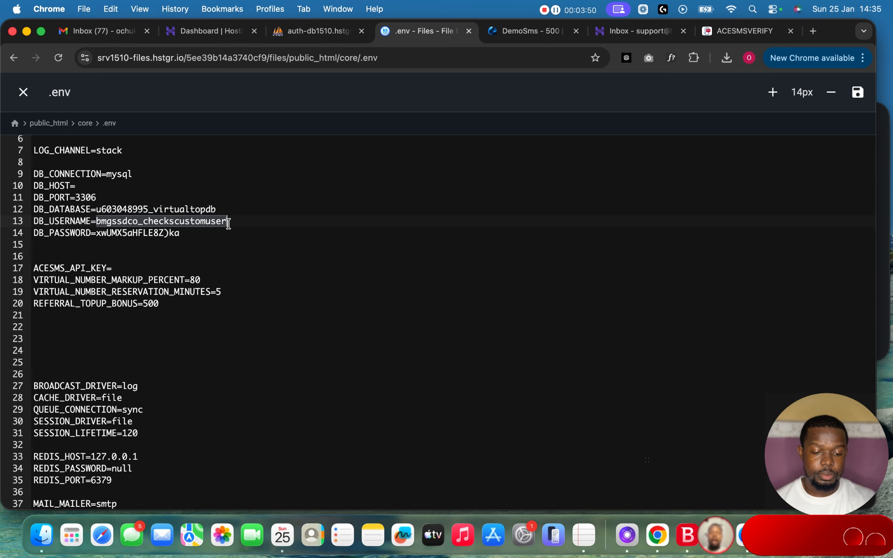
{"action": "key", "text": "super+v"}
{"action": "key", "text": "BackSpace"}
{"action": "key", "text": "BackSpace"}
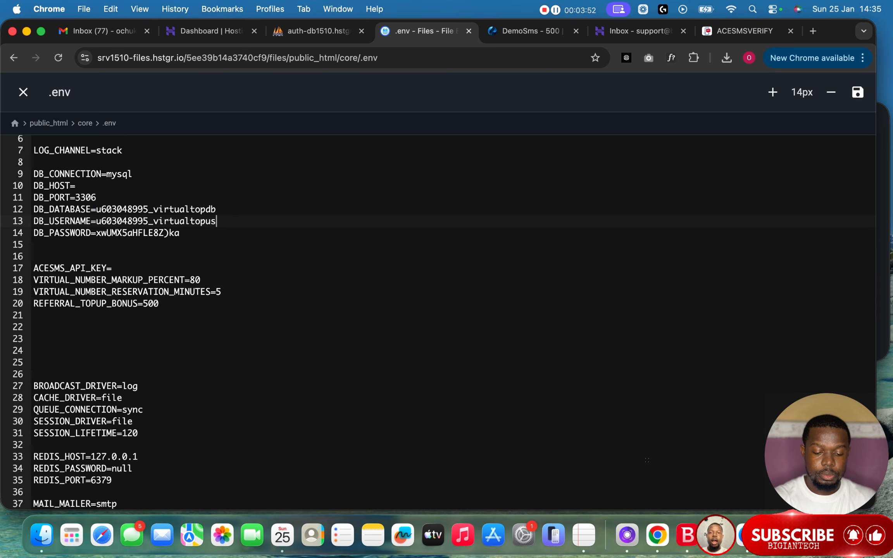
Copy the database password from the TextEdit note and enter it as the DB_PASSWORD value.
{"action": "left_click", "coordinate": [586, 526]}
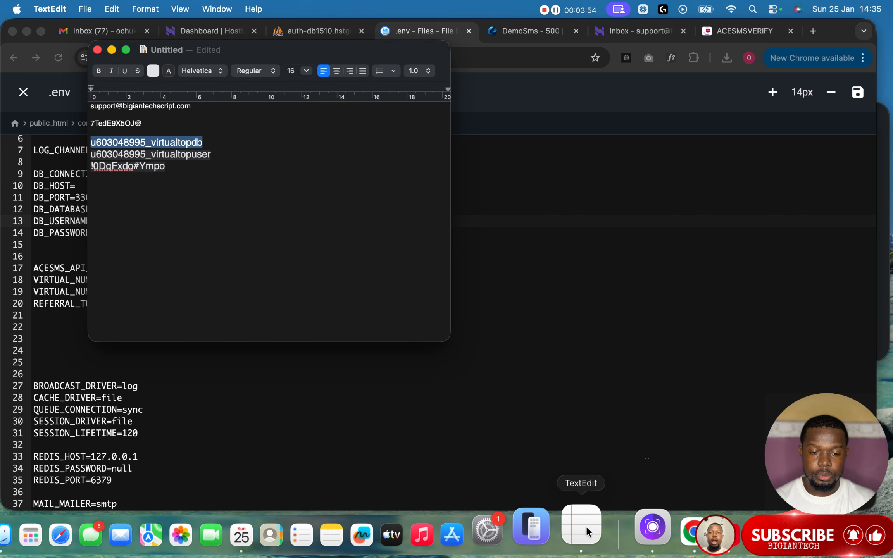
{"action": "left_click_drag", "start_coordinate": [177, 166], "coordinate": [85, 169]}
{"action": "key", "text": "super+c"}
{"action": "left_click", "coordinate": [563, 262]}
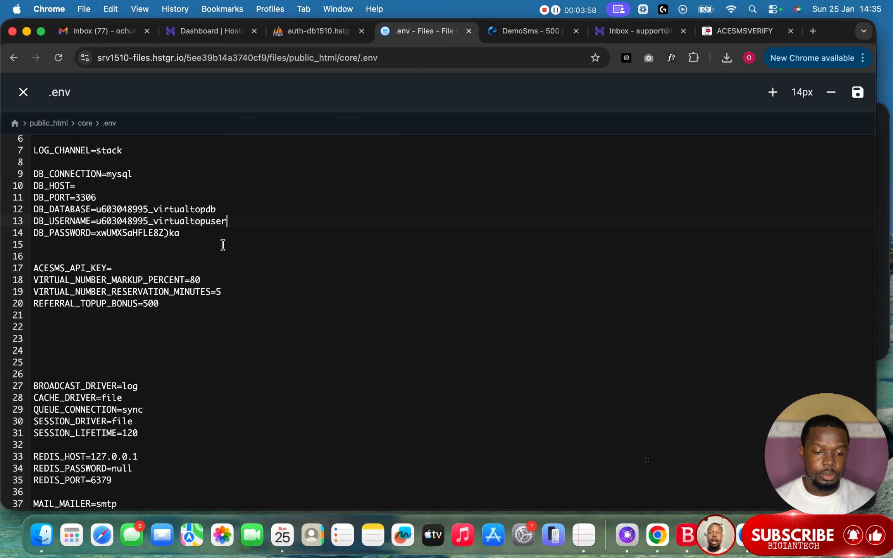
{"action": "left_click_drag", "start_coordinate": [189, 233], "coordinate": [95, 237]}
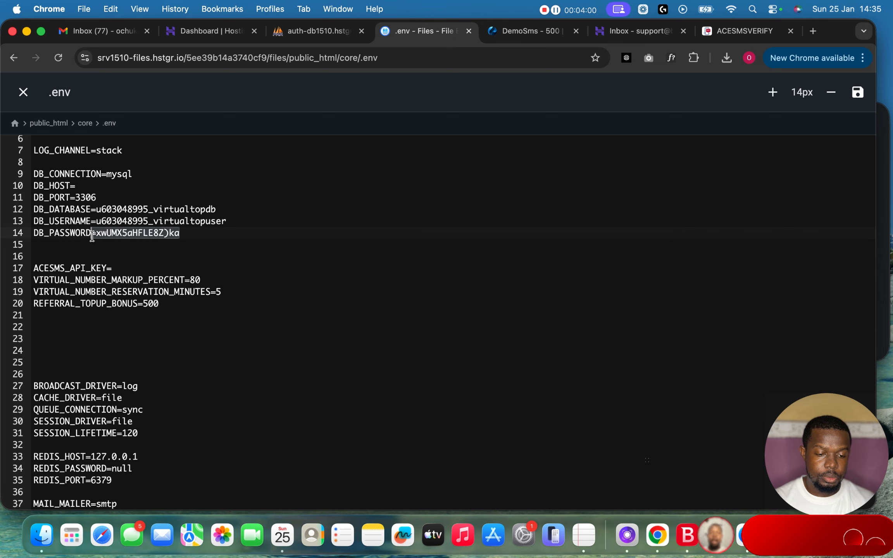
{"action": "key", "text": "super+v"}
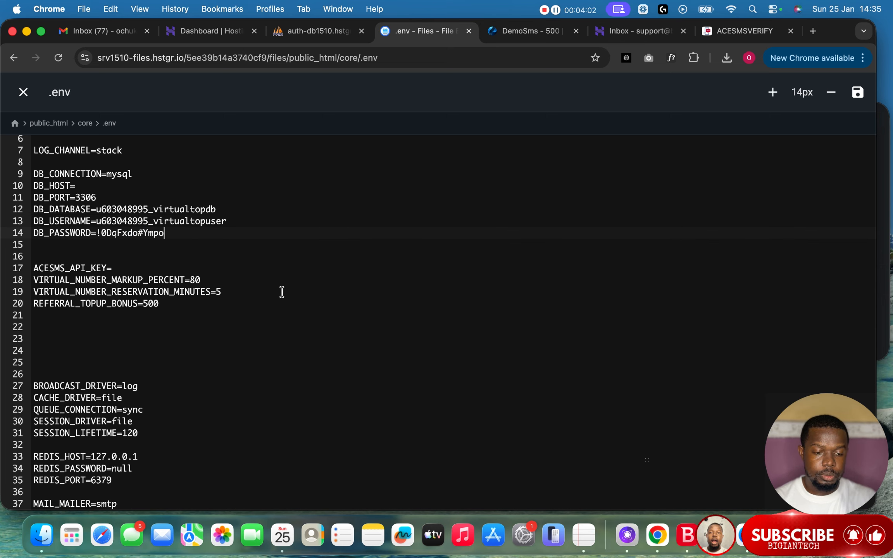
Review the rest of the .env file, save it, and reload bigiantechscript.com.
{"action": "scroll", "coordinate": [451, 289], "scroll_direction": "down", "scroll_amount": 5}
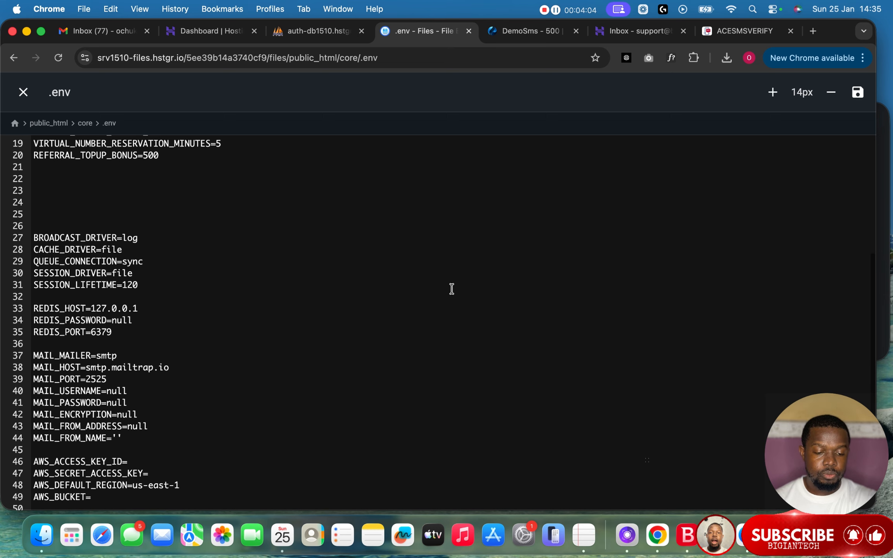
{"action": "scroll", "coordinate": [451, 289], "scroll_direction": "up", "scroll_amount": 7}
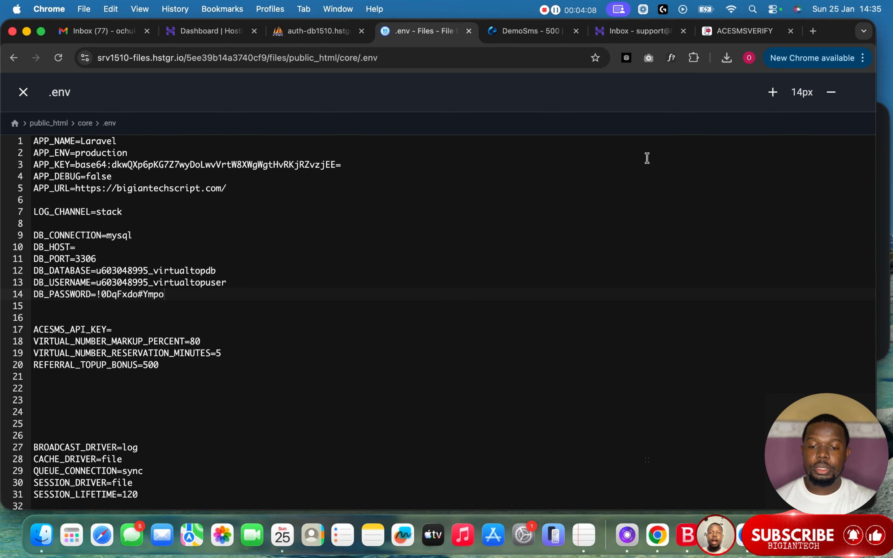
{"action": "left_click", "coordinate": [532, 31]}
{"action": "left_click", "coordinate": [58, 58]}
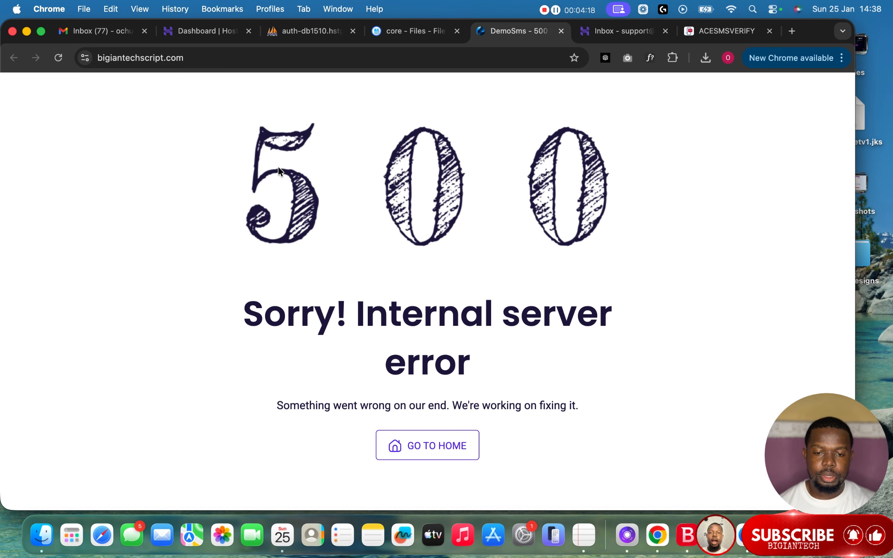
Return to the File Browser and reopen the .env file in the public_html/core folder.
{"action": "left_click", "coordinate": [411, 34]}
{"action": "scroll", "coordinate": [304, 302], "scroll_direction": "down", "scroll_amount": 8}
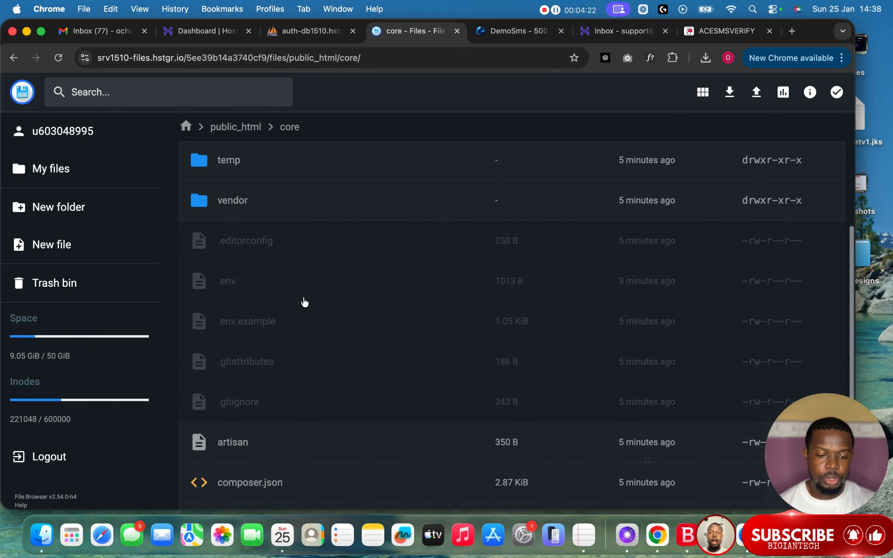
{"action": "left_click", "coordinate": [267, 273]}
{"action": "left_click", "coordinate": [266, 273]}
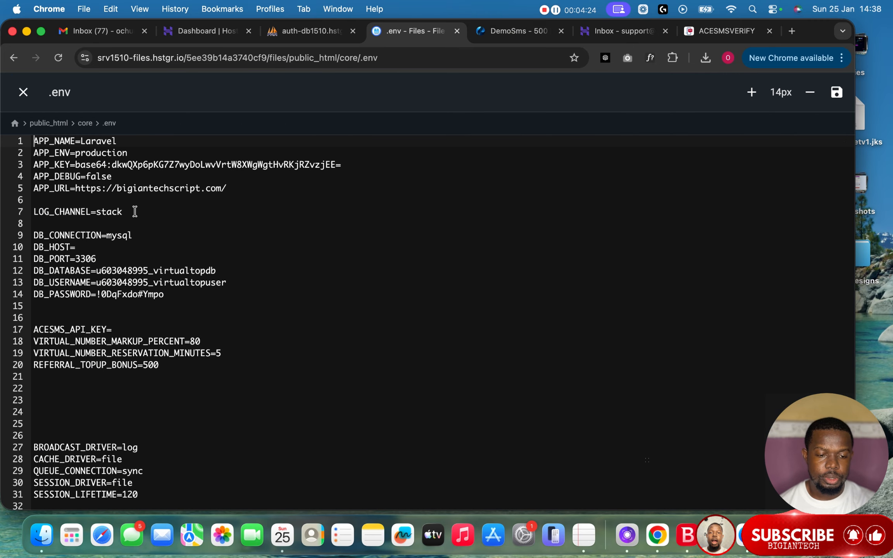
Set APP_DEBUG to true in the .env file, save it, and reload bigiantechscript.com to examine the detailed server error.
{"action": "left_click", "coordinate": [127, 176]}
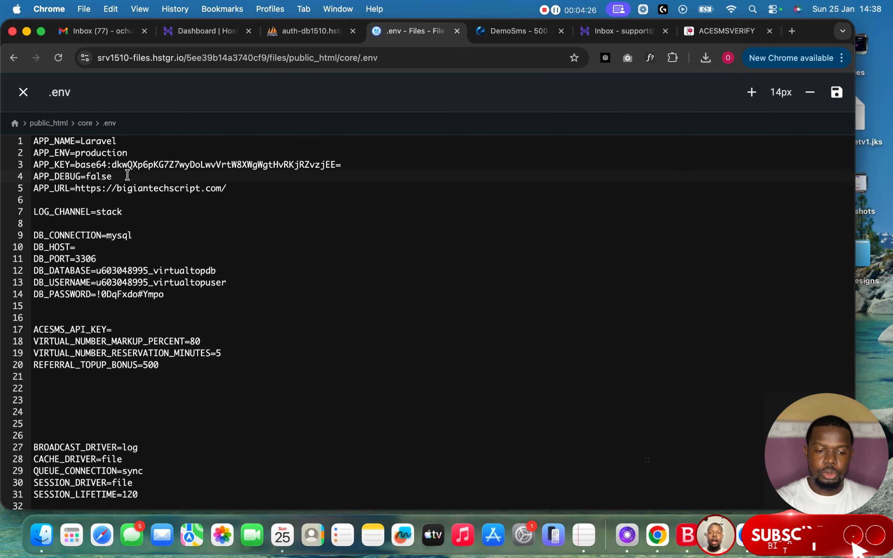
{"action": "key", "text": "BackSpace"}
{"action": "key", "text": "BackSpace"}
{"action": "key", "text": "BackSpace"}
{"action": "type", "text": "true"}
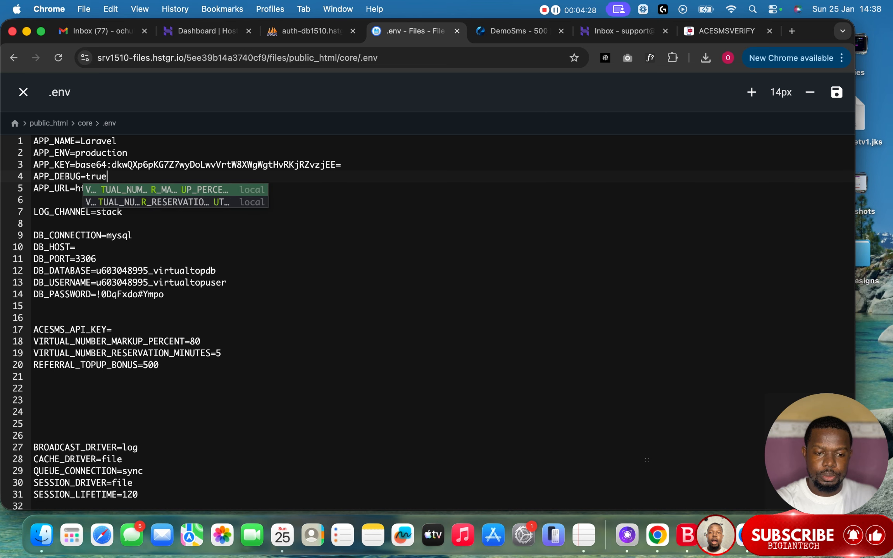
{"action": "left_click", "coordinate": [309, 198]}
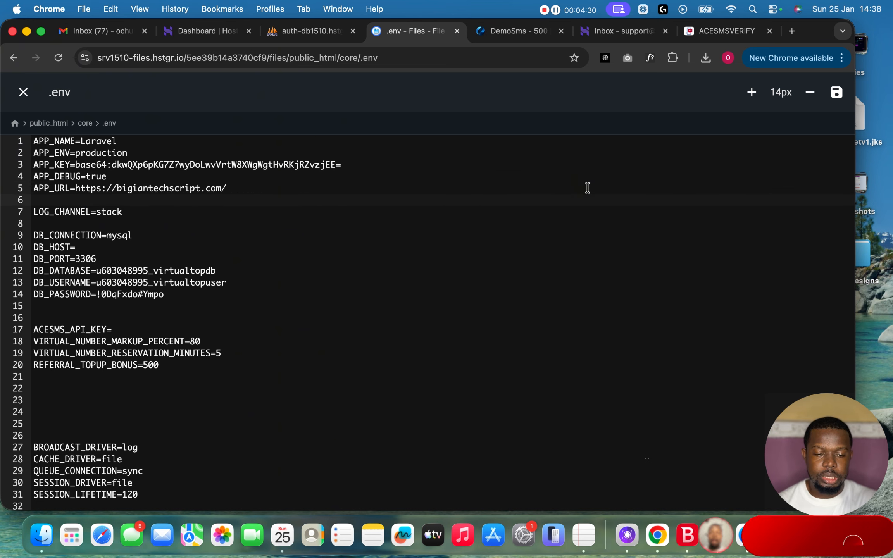
{"action": "left_click", "coordinate": [843, 91]}
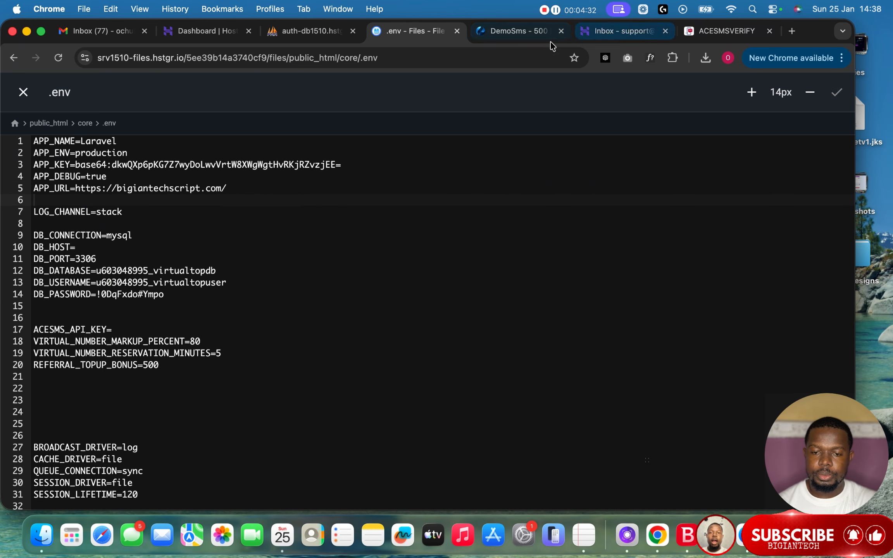
{"action": "left_click", "coordinate": [518, 33]}
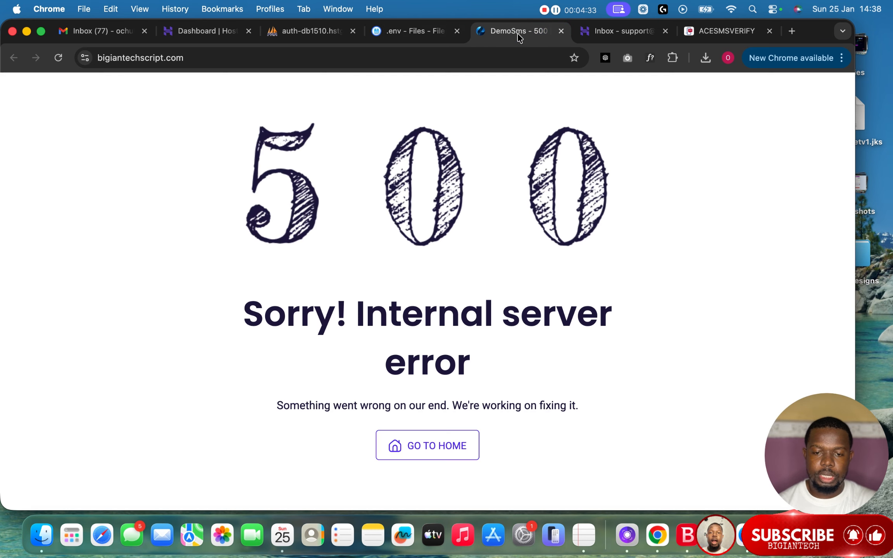
{"action": "left_click", "coordinate": [58, 58]}
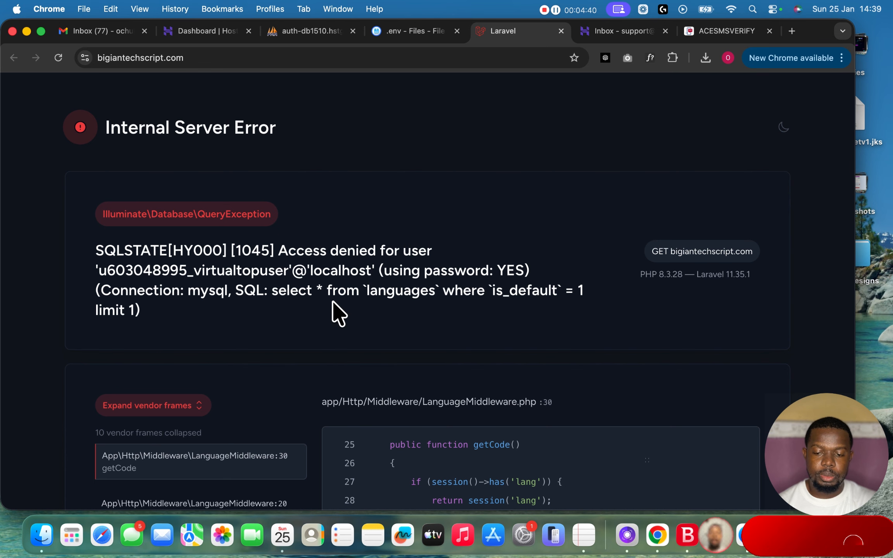
Dismiss the rating survey on the Hostinger dashboard and open the MySQL database management for bigiantechscript.com.
{"action": "left_click", "coordinate": [215, 31]}
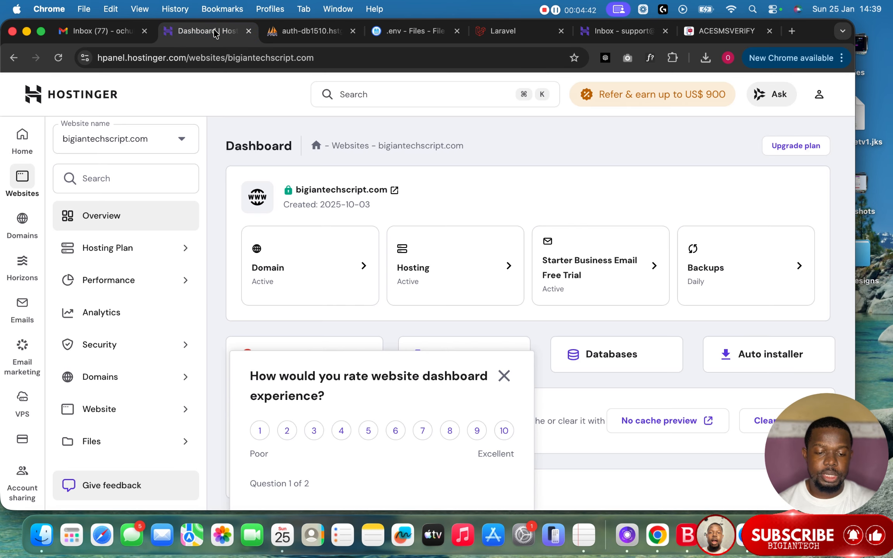
{"action": "left_click", "coordinate": [503, 375]}
{"action": "scroll", "coordinate": [500, 374], "scroll_direction": "down", "scroll_amount": 4}
{"action": "scroll", "coordinate": [501, 372], "scroll_direction": "down", "scroll_amount": 2}
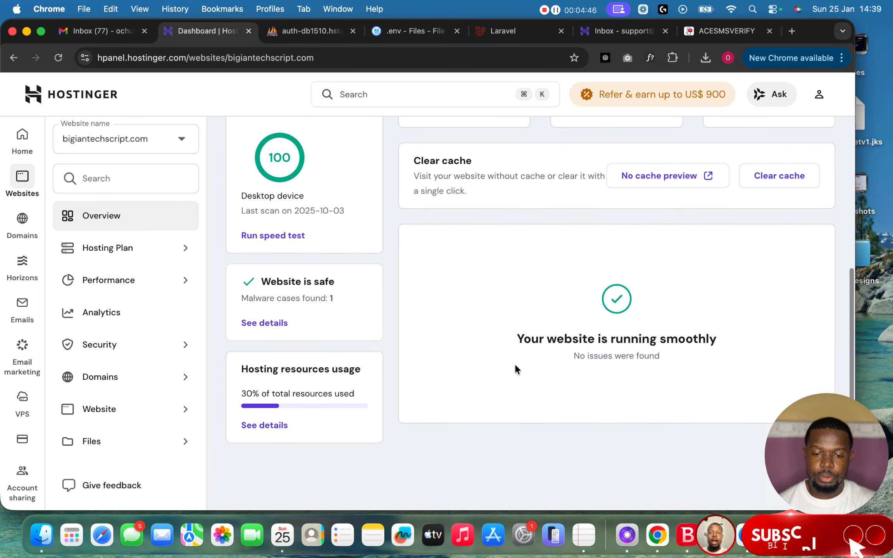
{"action": "scroll", "coordinate": [514, 368], "scroll_direction": "up", "scroll_amount": 3}
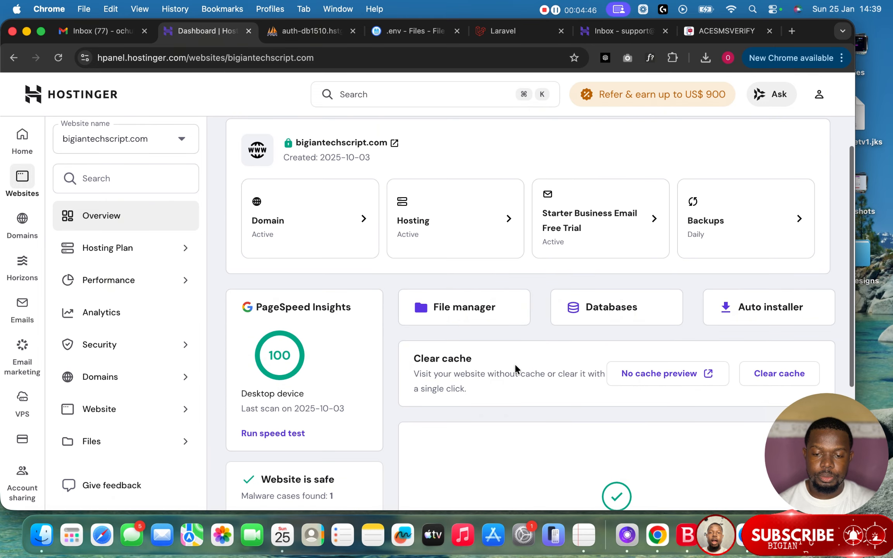
{"action": "left_click", "coordinate": [618, 309]}
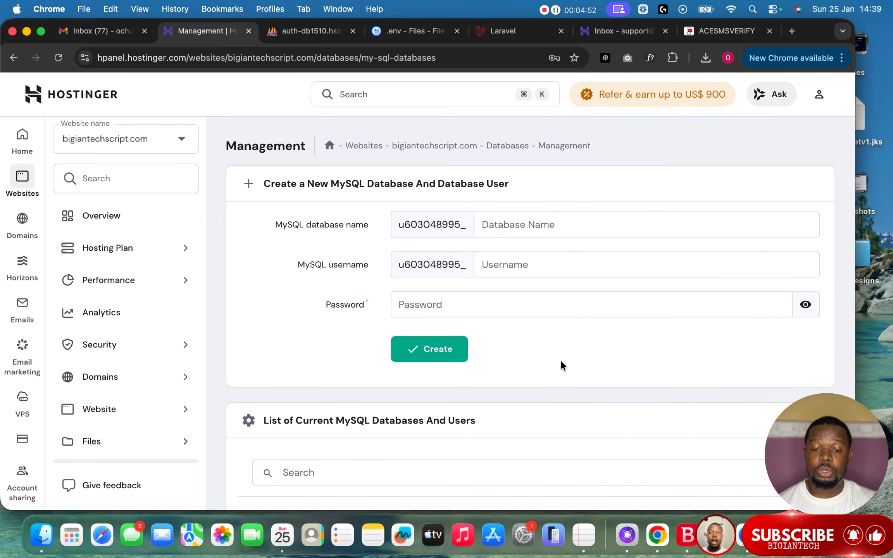
Change the MySQL password of the account-prefixed virtualtopuser to a new password, copying it before updating.
{"action": "scroll", "coordinate": [562, 365], "scroll_direction": "down", "scroll_amount": 5}
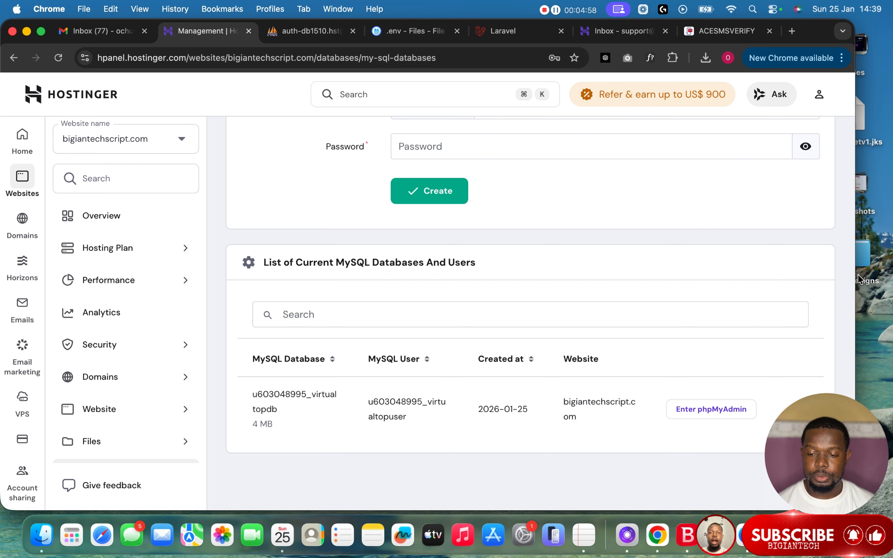
{"action": "left_click_drag", "start_coordinate": [854, 277], "coordinate": [791, 279]}
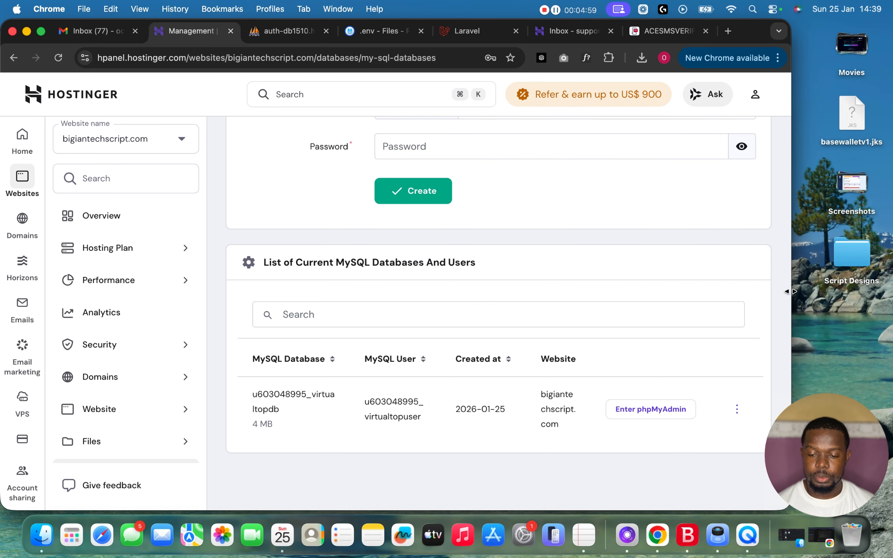
{"action": "left_click", "coordinate": [736, 411]}
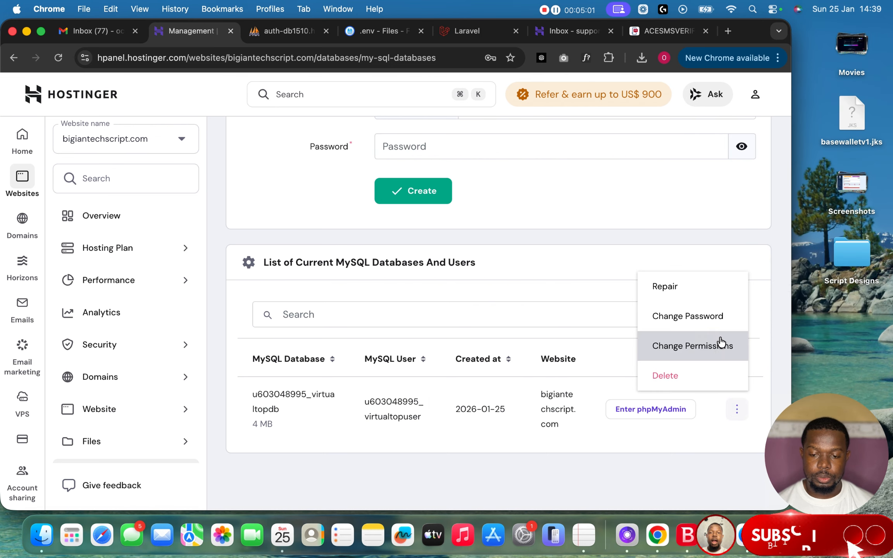
{"action": "left_click", "coordinate": [699, 320]}
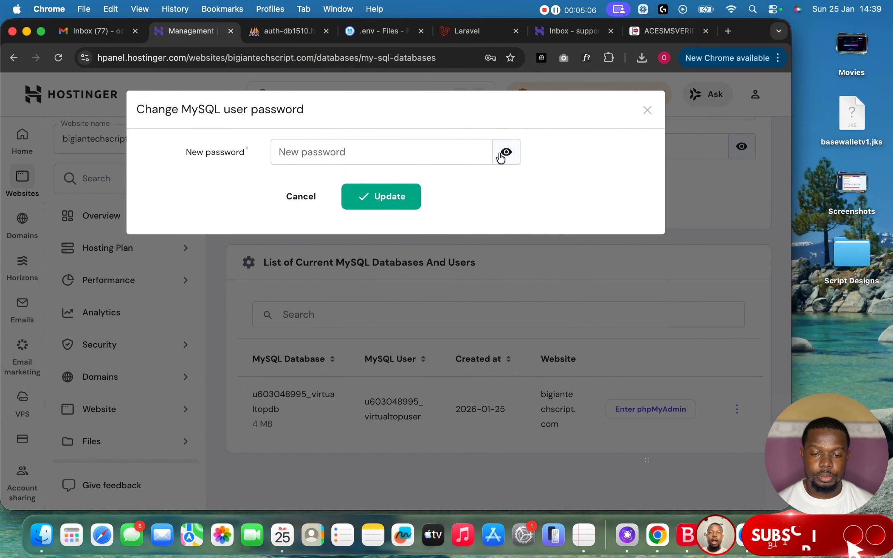
{"action": "left_click", "coordinate": [480, 154]}
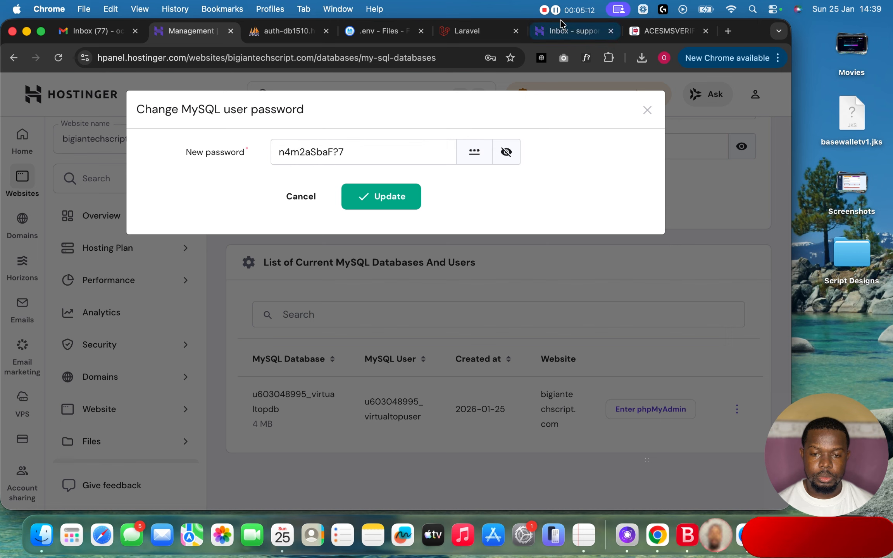
{"action": "triple_click", "coordinate": [382, 150]}
{"action": "key", "text": "super+c"}
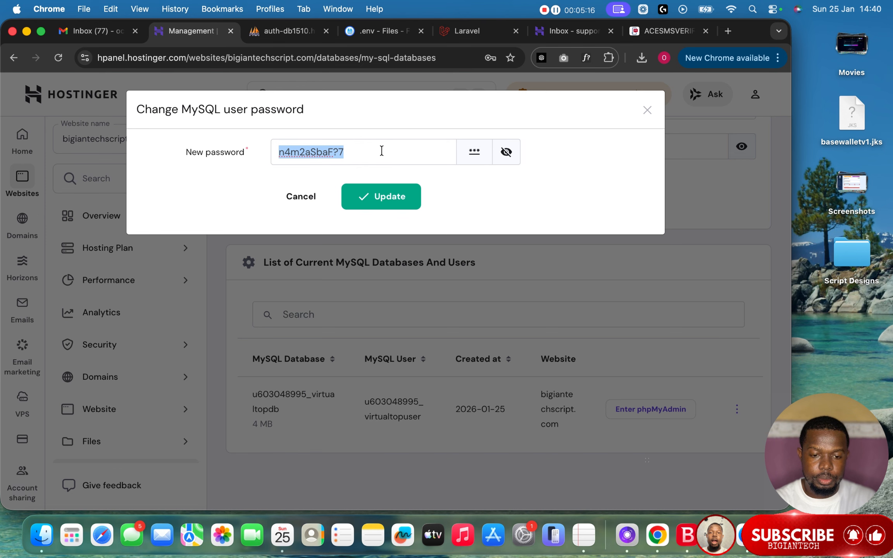
{"action": "left_click", "coordinate": [381, 198]}
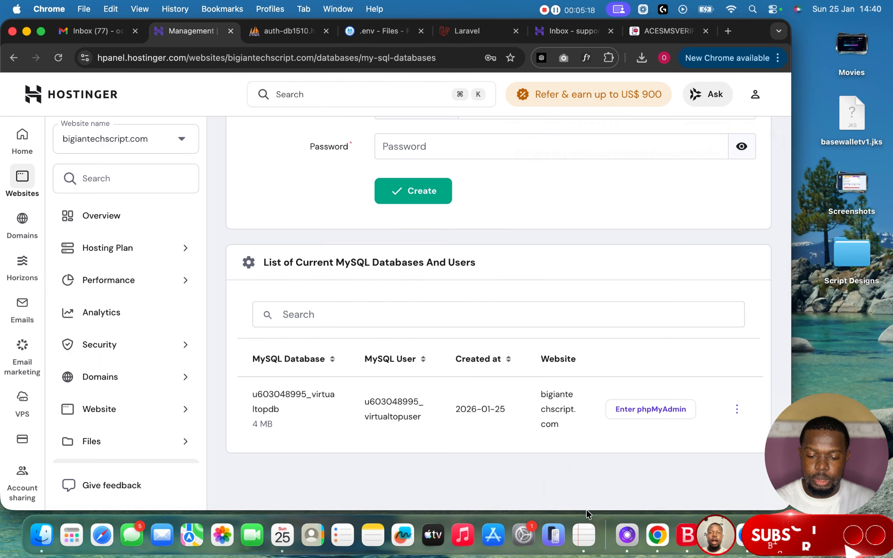
Replace the old database password in the TextEdit note with the newly copied password.
{"action": "left_click", "coordinate": [583, 534]}
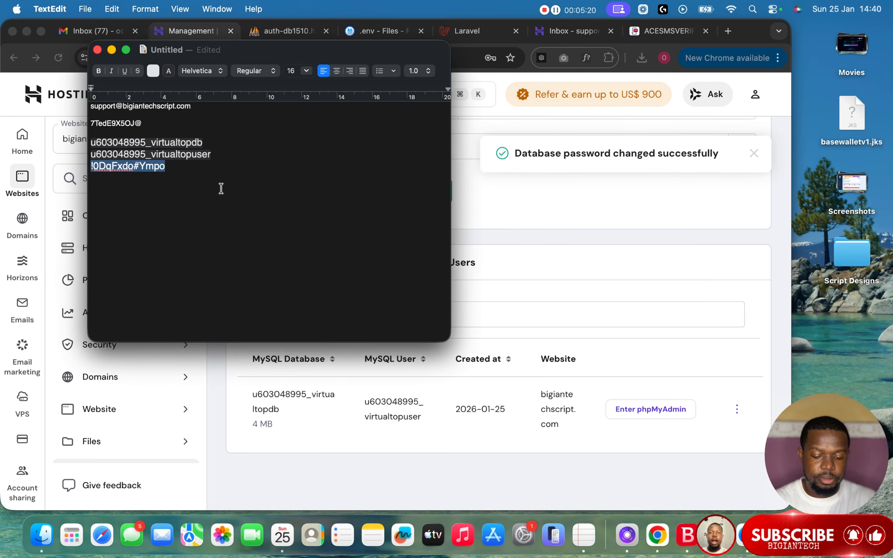
{"action": "key", "text": "super+v"}
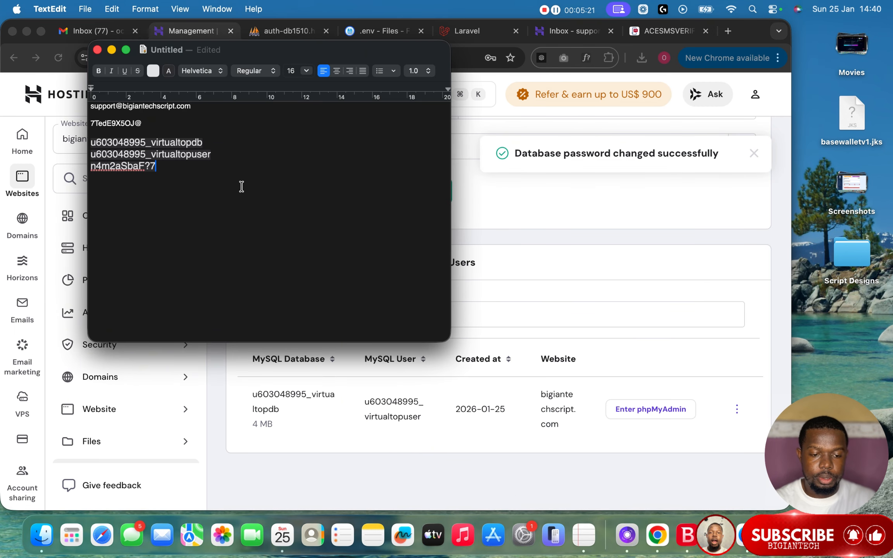
{"action": "left_click", "coordinate": [536, 224]}
Replace the DB_PASSWORD value in the .env file with the new database password and save the file.
{"action": "left_click", "coordinate": [389, 32]}
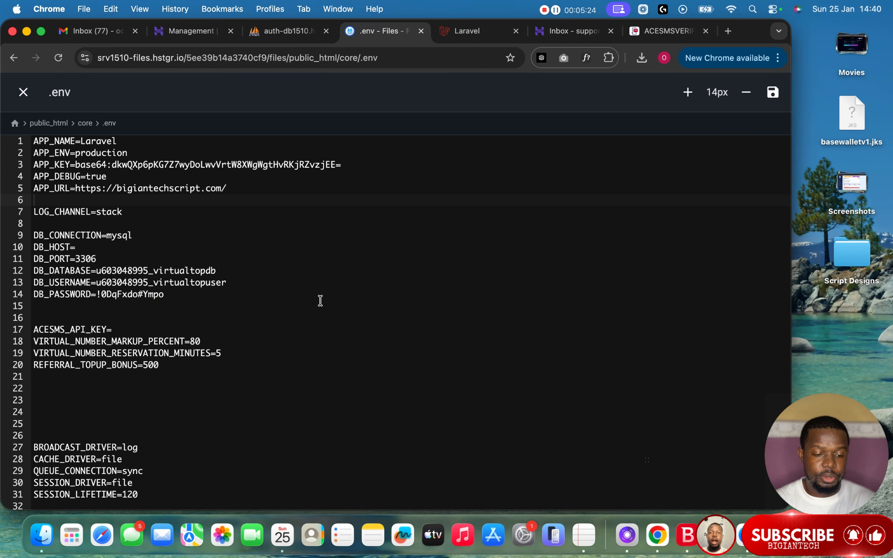
{"action": "left_click_drag", "start_coordinate": [174, 297], "coordinate": [96, 295]}
{"action": "key", "text": "super+v"}
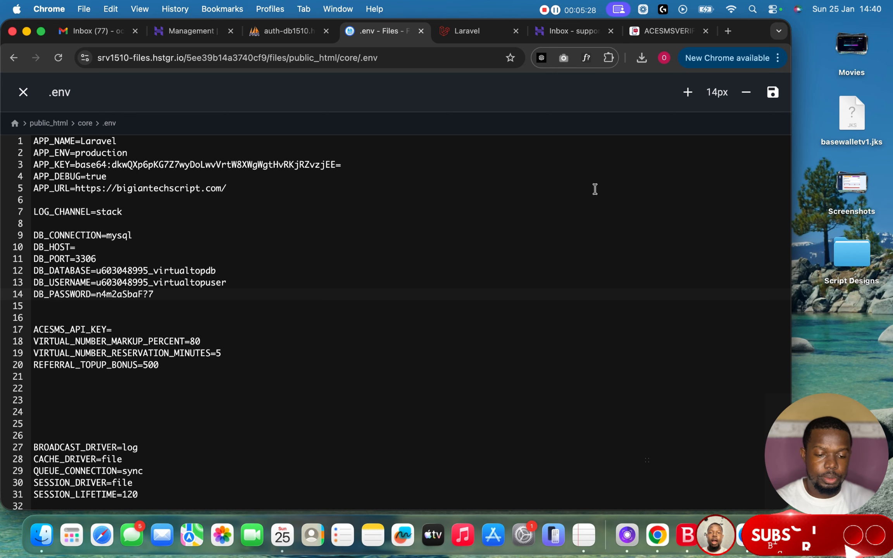
{"action": "left_click", "coordinate": [768, 102]}
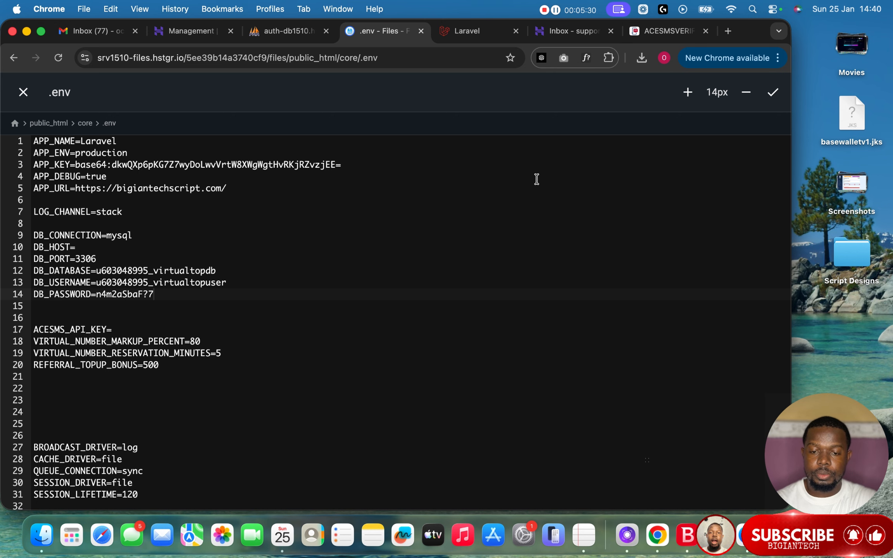
Reload bigiantechscript.com, widen the browser window, and accept the site's cookie notice.
{"action": "left_click", "coordinate": [488, 29]}
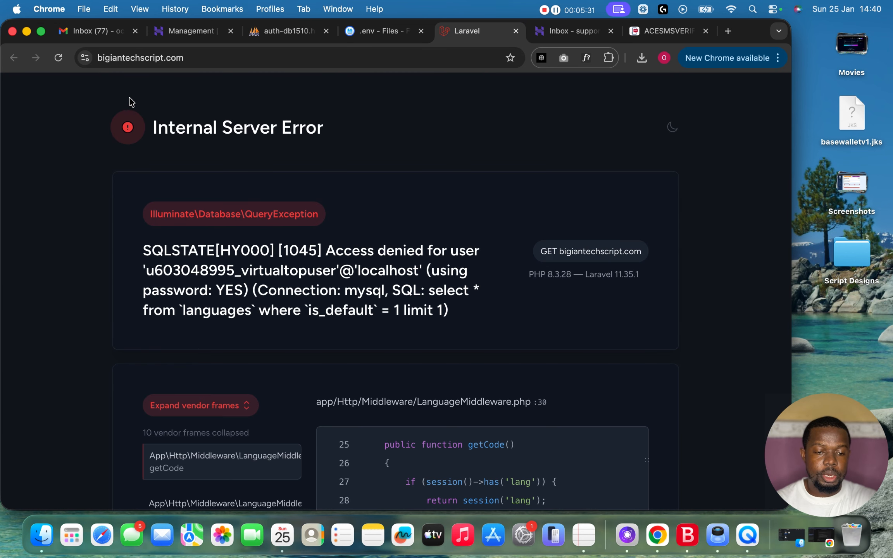
{"action": "left_click", "coordinate": [59, 58]}
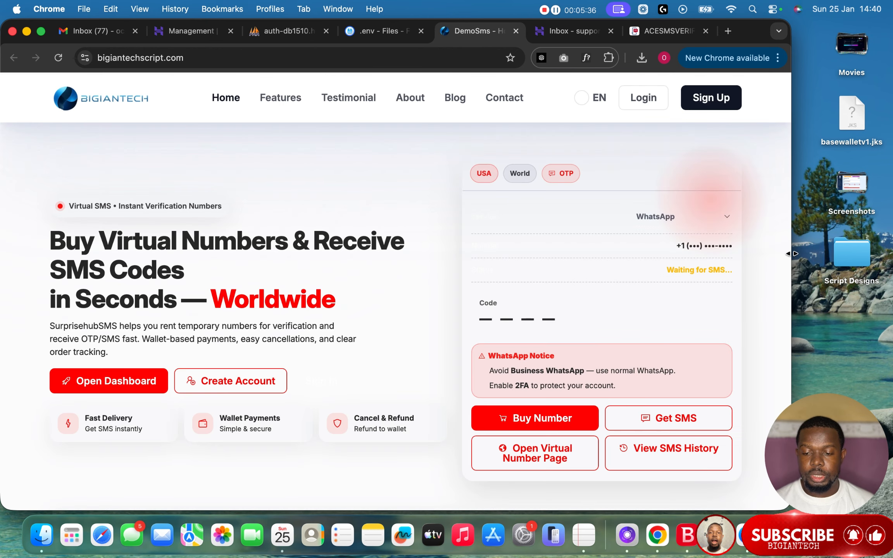
{"action": "left_click_drag", "start_coordinate": [791, 253], "coordinate": [857, 260]}
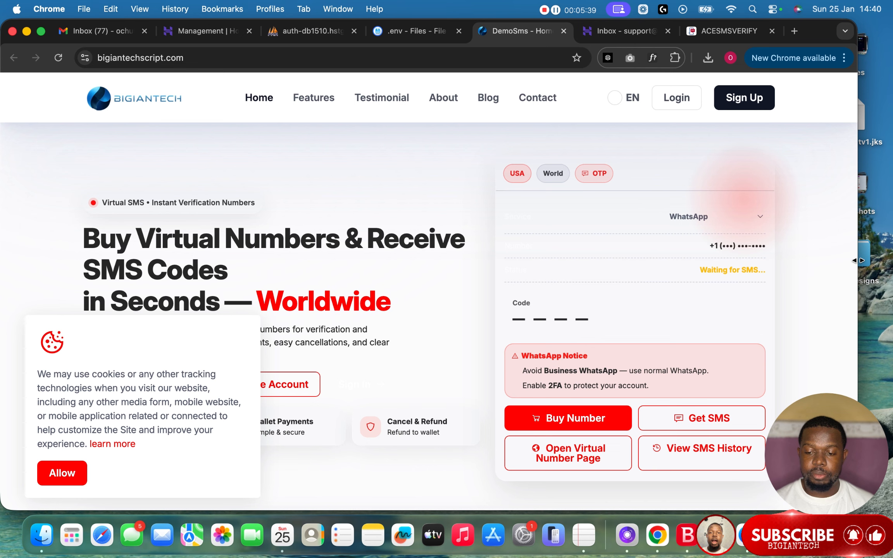
{"action": "left_click", "coordinate": [46, 481]}
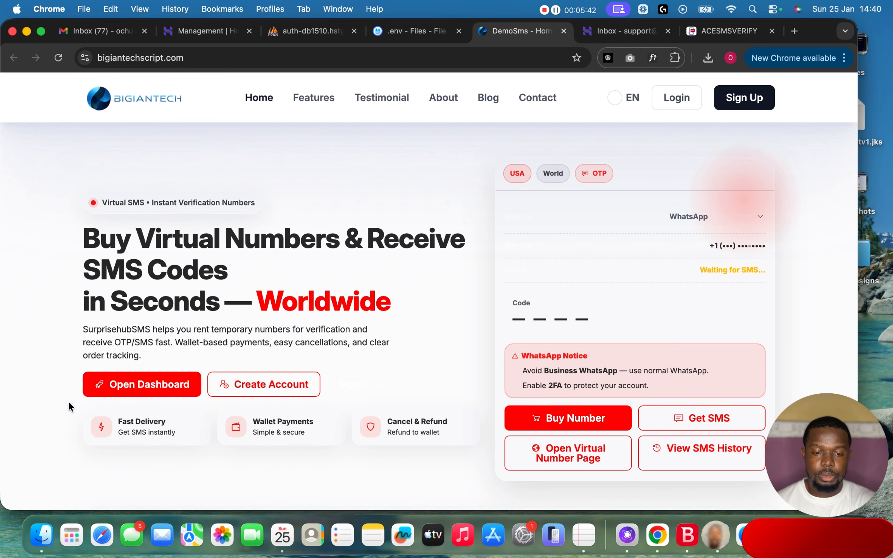
Set APP_DEBUG back to false in the .env file and close the file.
{"action": "left_click", "coordinate": [425, 33]}
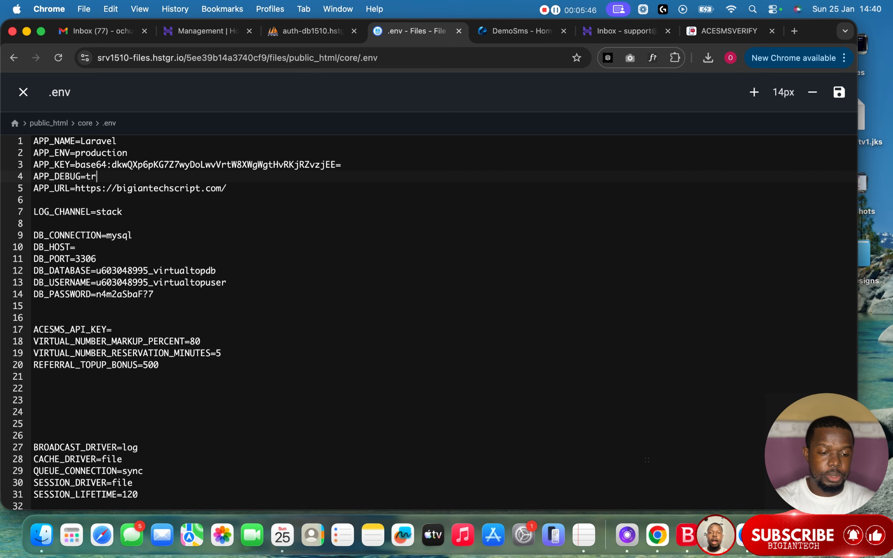
{"action": "key", "text": "BackSpace"}
{"action": "key", "text": "BackSpace"}
{"action": "type", "text": "false"}
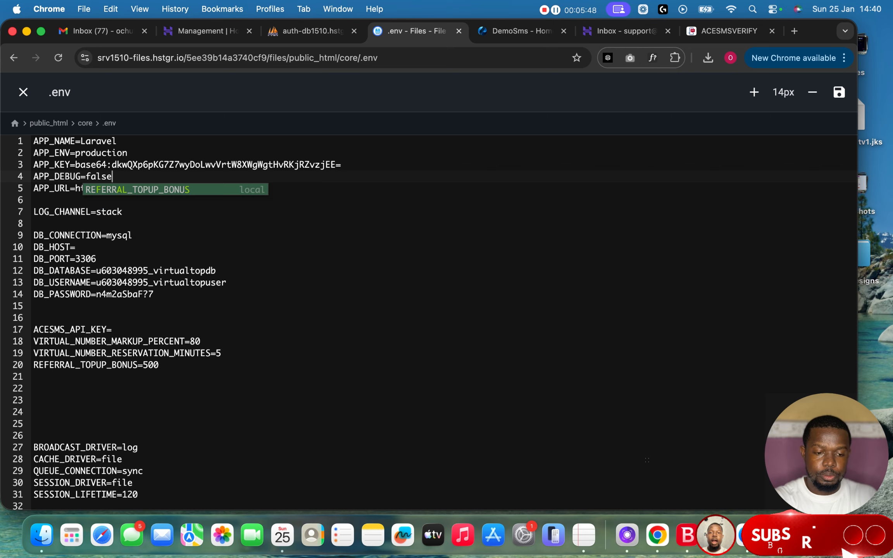
{"action": "key", "text": "Escape"}
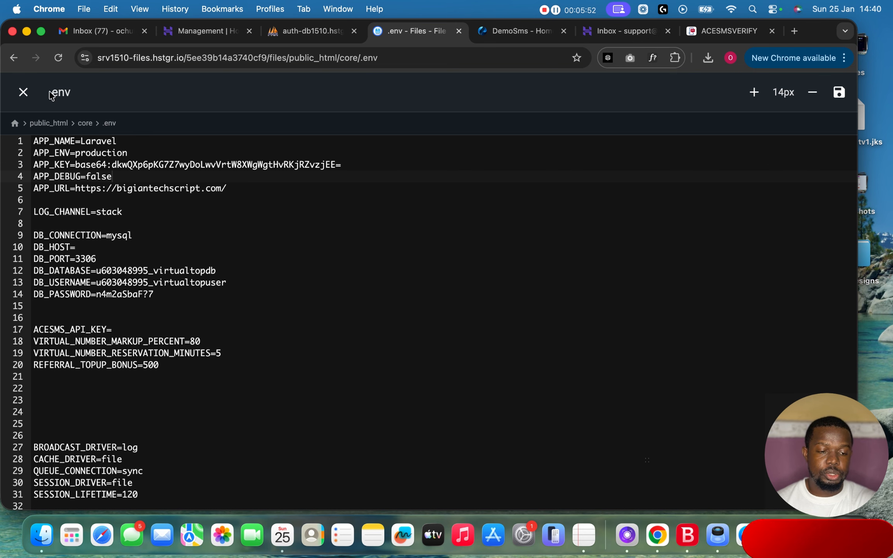
{"action": "left_click", "coordinate": [24, 93]}
Look over the bigiantechscript.com homepage and open the site's admin login page at bigiantechscript.com/admin.
{"action": "left_click", "coordinate": [539, 38]}
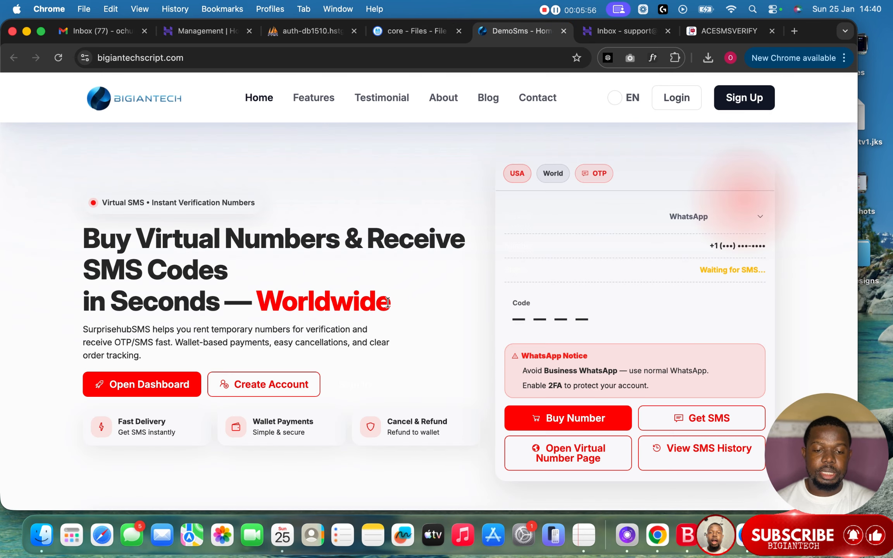
{"action": "scroll", "coordinate": [387, 302], "scroll_direction": "down", "scroll_amount": 20}
{"action": "scroll", "coordinate": [387, 303], "scroll_direction": "up", "scroll_amount": 20}
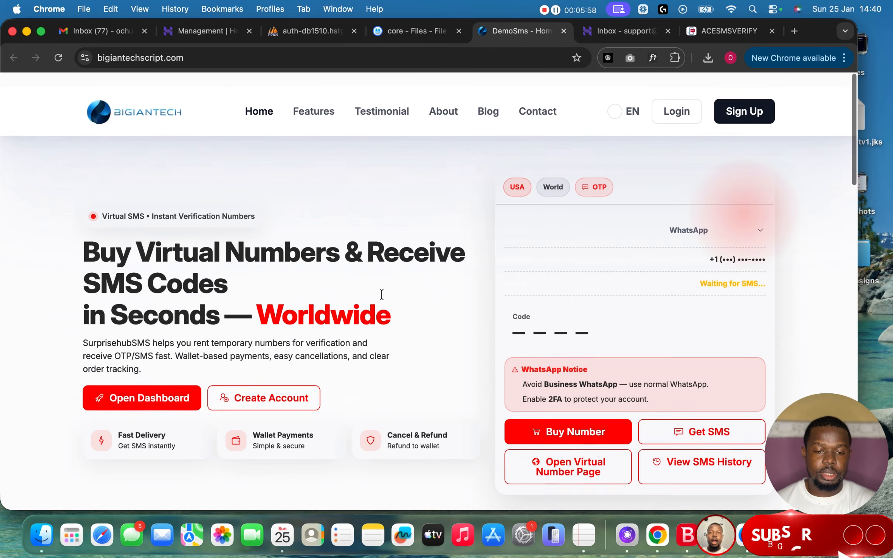
{"action": "left_click", "coordinate": [238, 63]}
{"action": "left_click", "coordinate": [239, 62]}
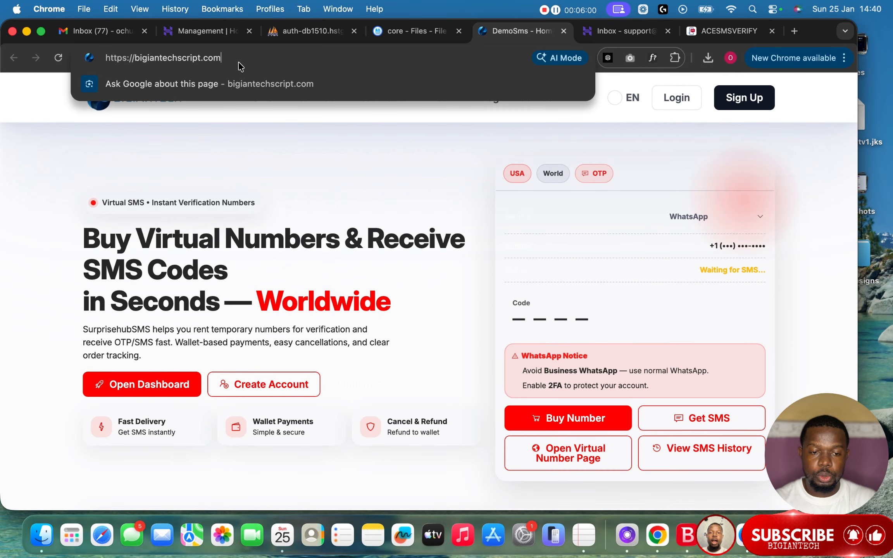
{"action": "type", "text": "/admi"}
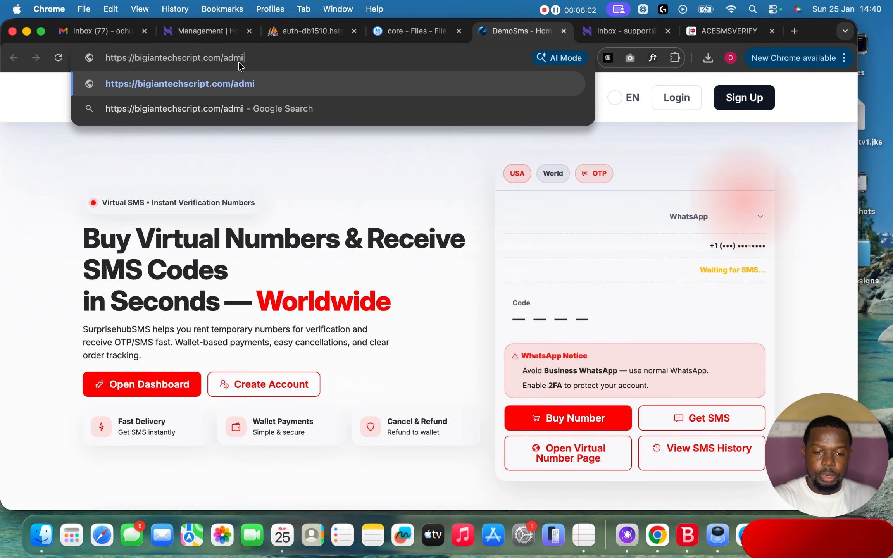
{"action": "type", "text": "n"}
{"action": "key", "text": "Return"}
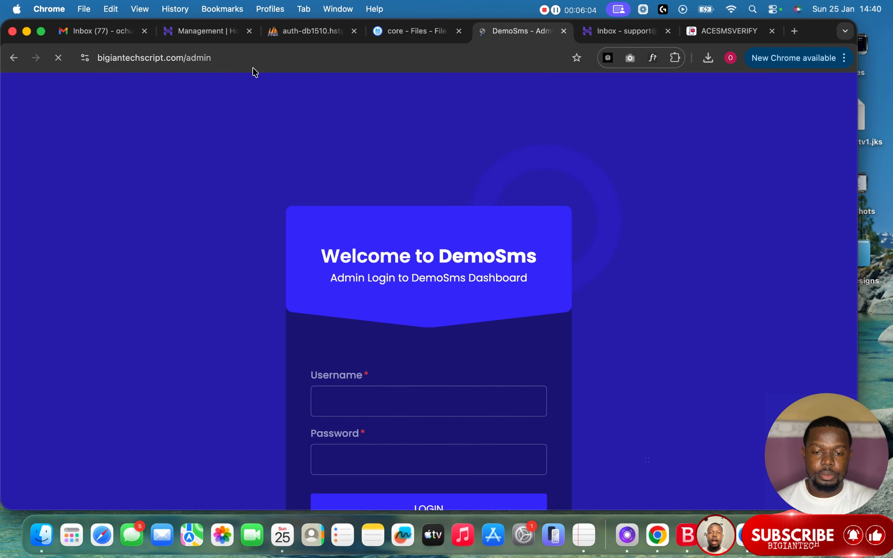
{"action": "scroll", "coordinate": [383, 151], "scroll_direction": "down", "scroll_amount": 5}
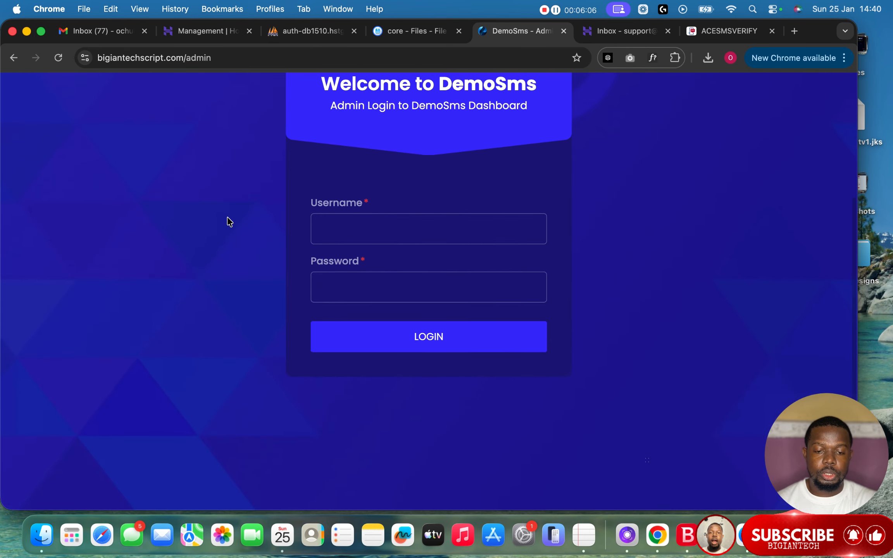
{"action": "scroll", "coordinate": [229, 221], "scroll_direction": "up", "scroll_amount": 5}
Try to open the admins table in the existing phpMyAdmin session, reload the page, and close that tab.
{"action": "left_click", "coordinate": [316, 34]}
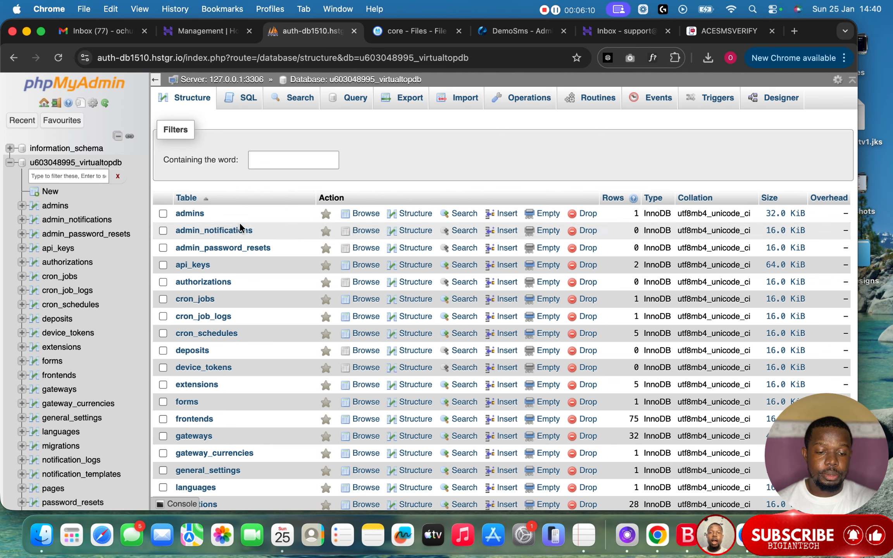
{"action": "left_click", "coordinate": [191, 215]}
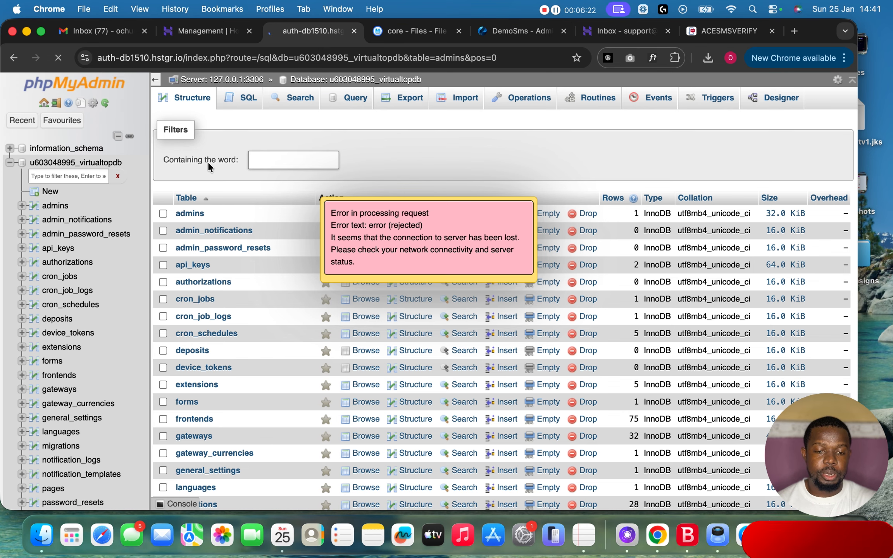
{"action": "key", "text": "super+r"}
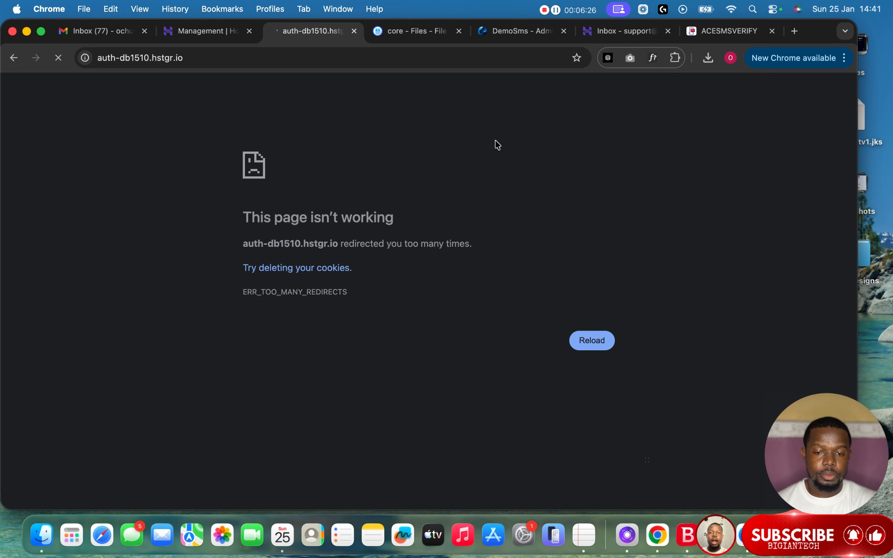
{"action": "key", "text": "super+w"}
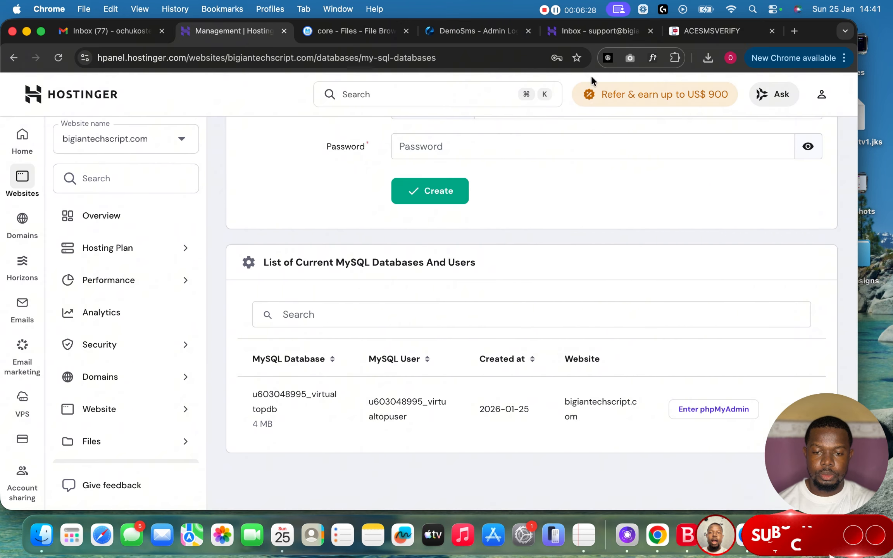
Edit the Super Admin row of the admins table in a fresh phpMyAdmin session, replacing its email with the support address from the TextEdit note.
{"action": "left_click", "coordinate": [698, 410]}
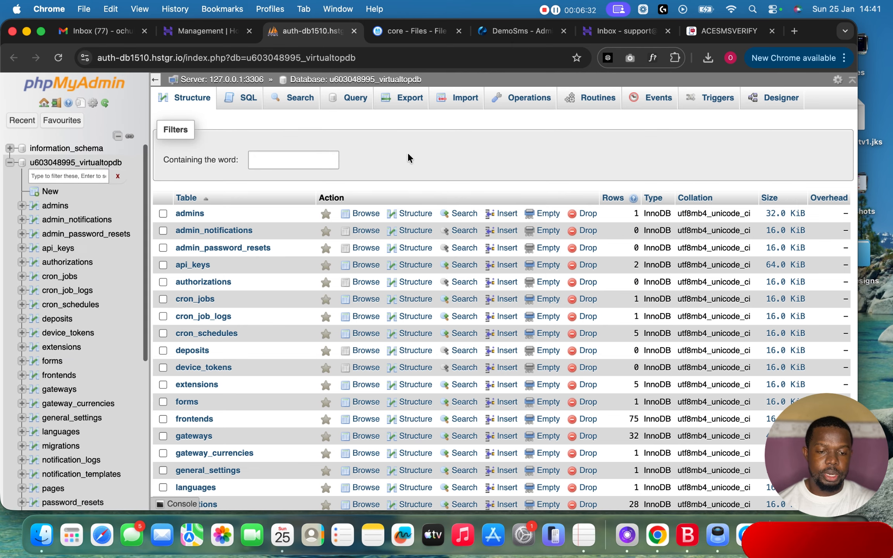
{"action": "left_click", "coordinate": [192, 213]}
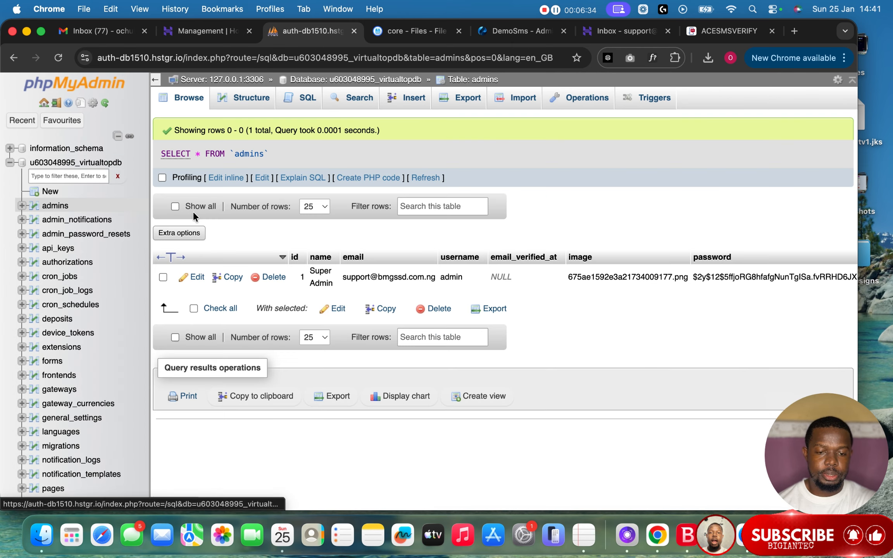
{"action": "left_click", "coordinate": [196, 276]}
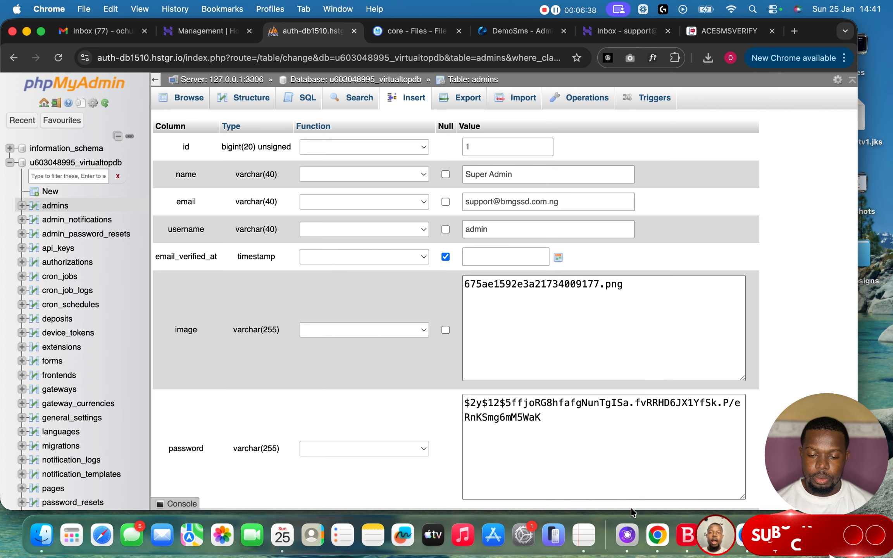
{"action": "left_click", "coordinate": [586, 534]}
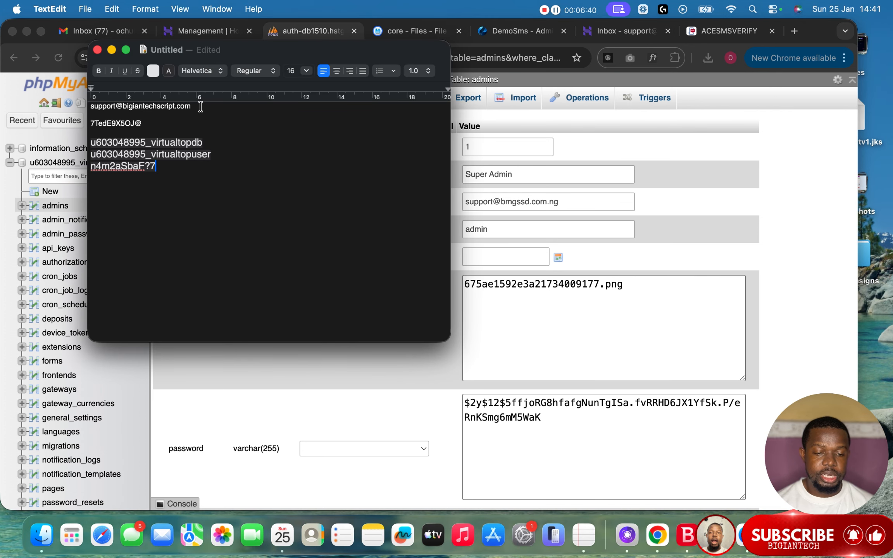
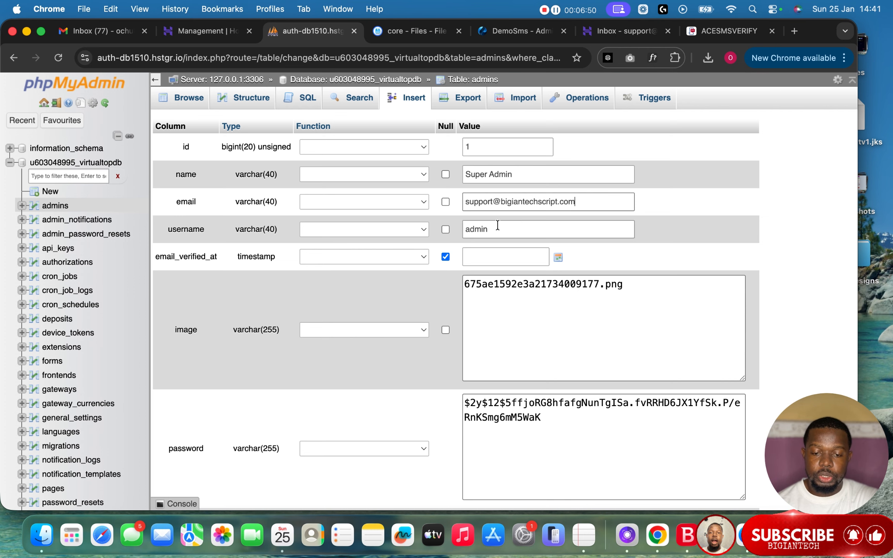
Enter a new password for the admin row, hash it with the password_hash() PHP function, and save the row.
{"action": "scroll", "coordinate": [570, 215], "scroll_direction": "down", "scroll_amount": 3}
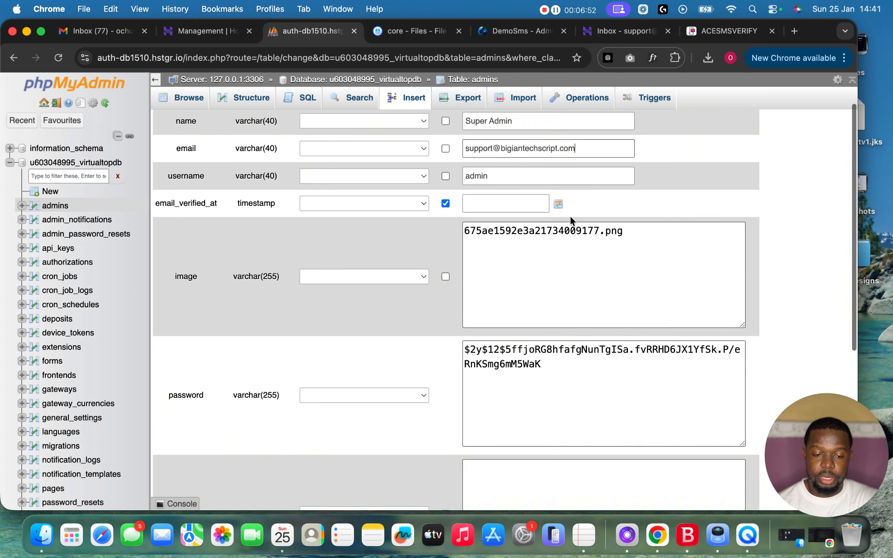
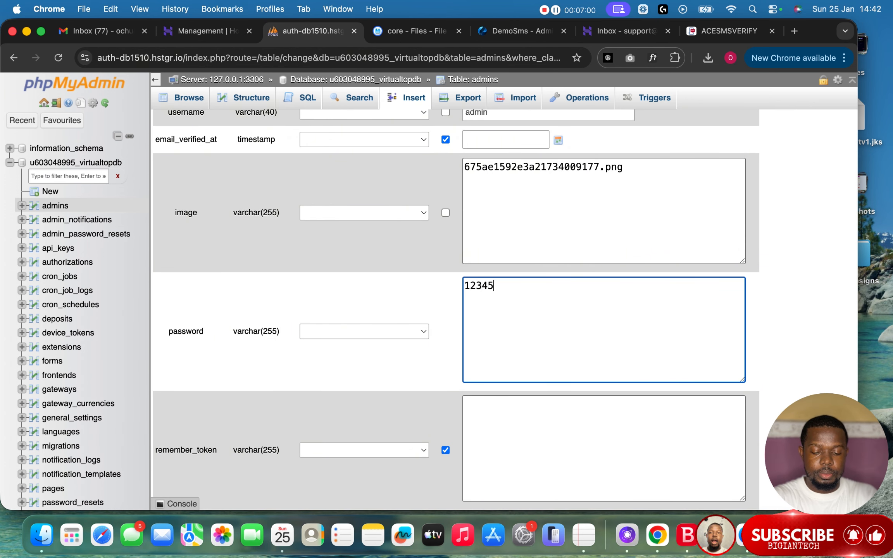
{"action": "left_click", "coordinate": [417, 328]}
{"action": "scroll", "coordinate": [417, 328], "scroll_direction": "down", "scroll_amount": 20}
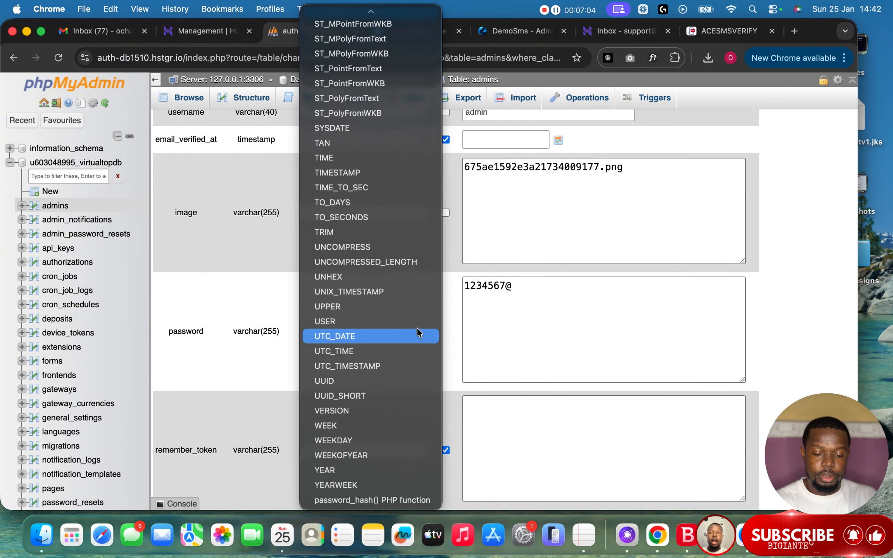
{"action": "left_click", "coordinate": [390, 500]}
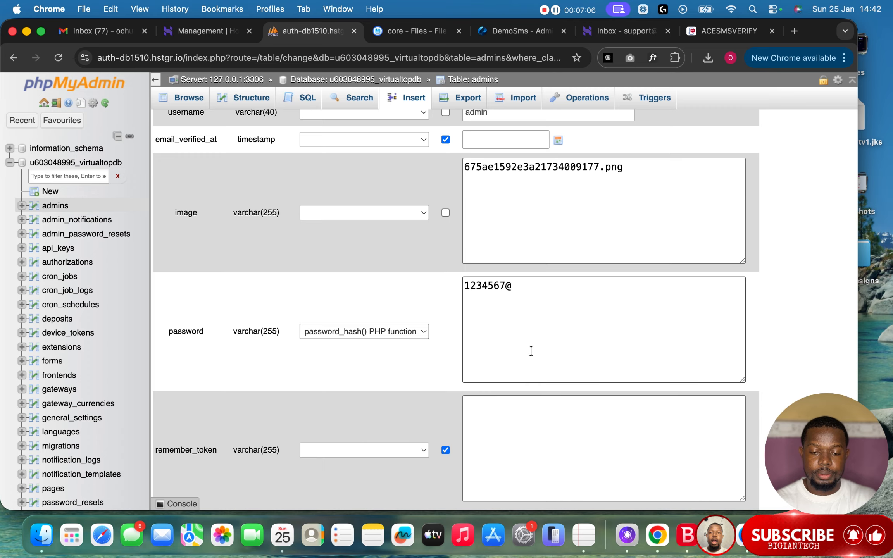
{"action": "scroll", "coordinate": [531, 350], "scroll_direction": "down", "scroll_amount": 3}
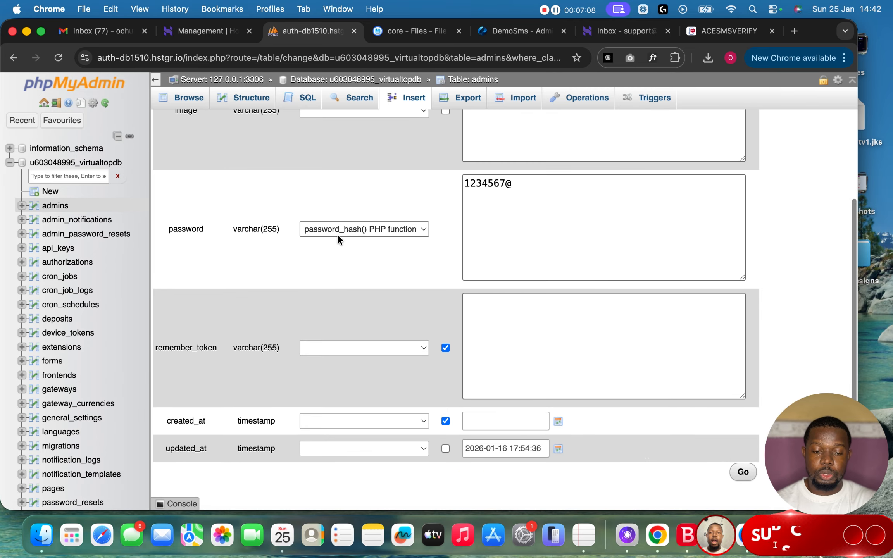
{"action": "scroll", "coordinate": [547, 297], "scroll_direction": "down", "scroll_amount": 3}
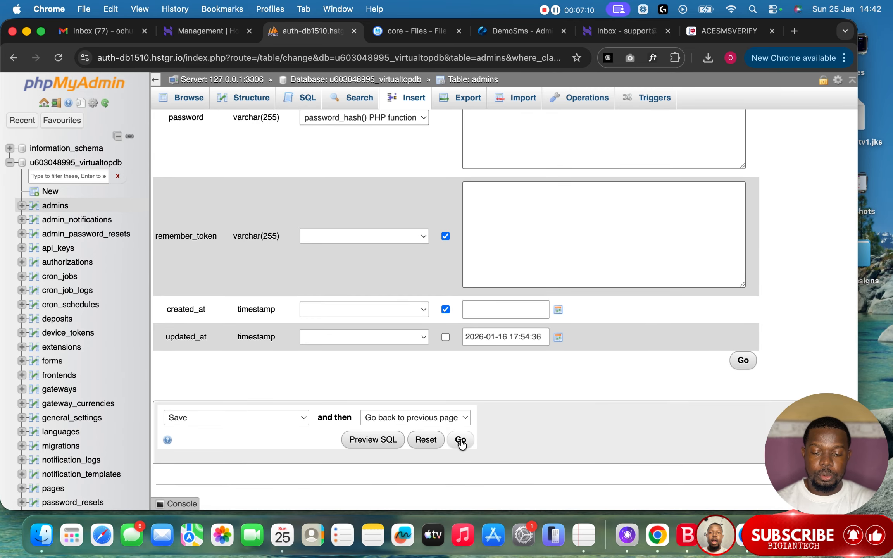
{"action": "left_click", "coordinate": [460, 440]}
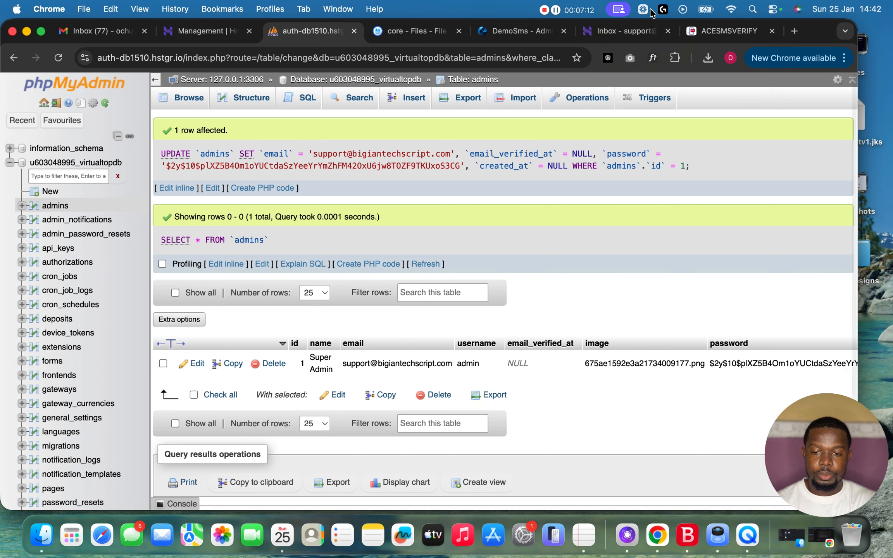
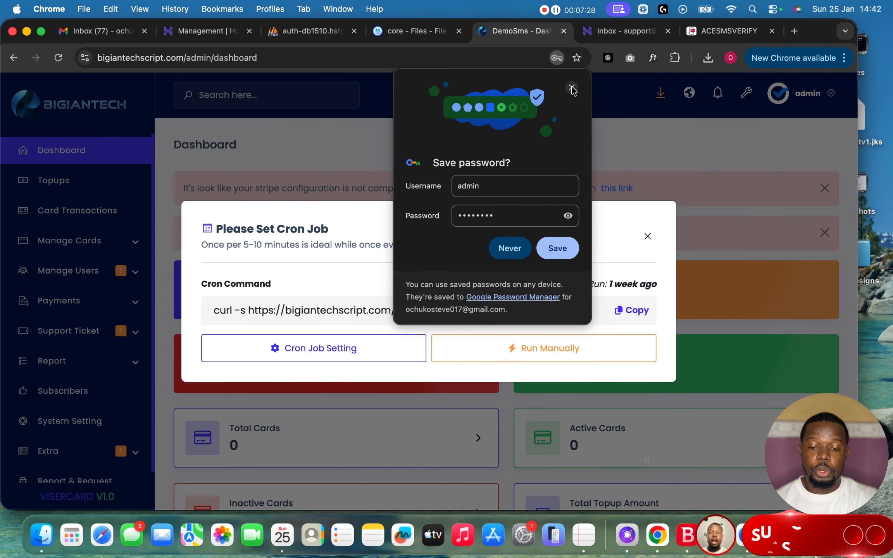
{"action": "left_click", "coordinate": [572, 87]}
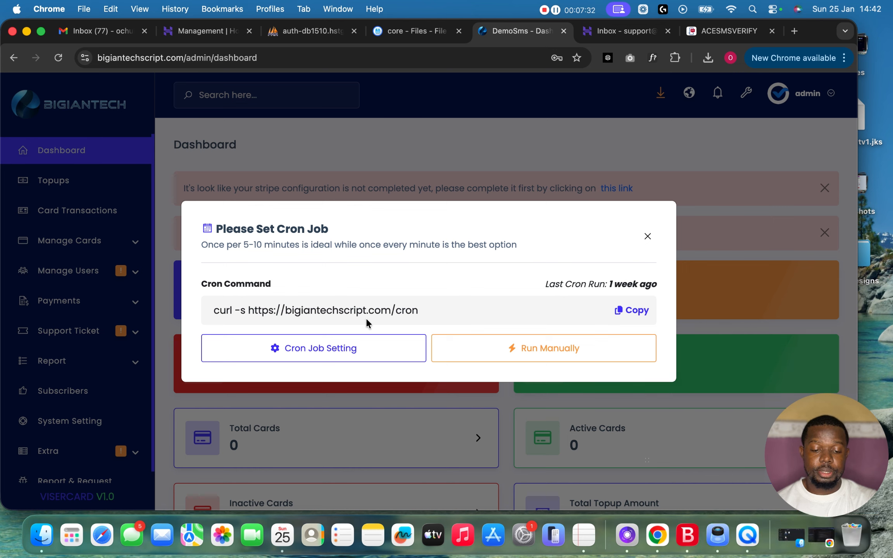
{"action": "left_click", "coordinate": [636, 312]}
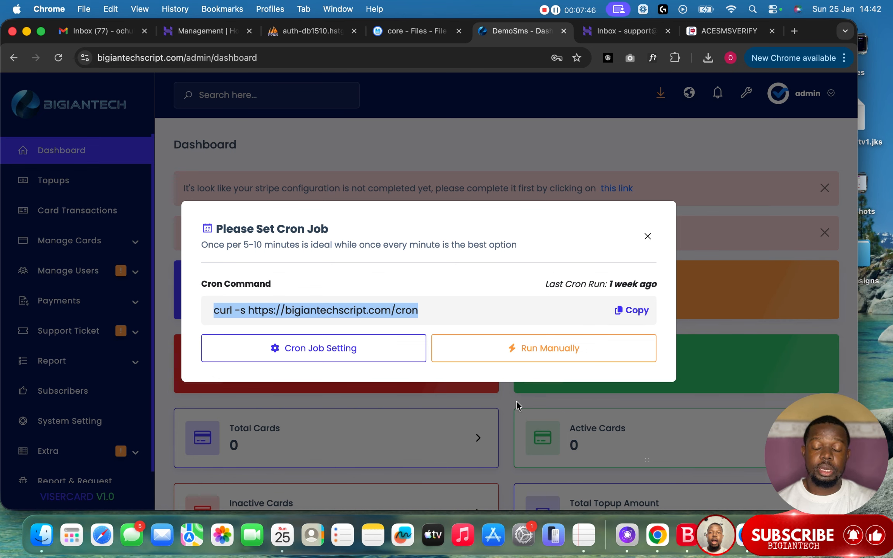
Open the smsvirtualtop instructions document from the script folder, read its cron job section, and return to the admin dashboard.
{"action": "left_click", "coordinate": [587, 531]}
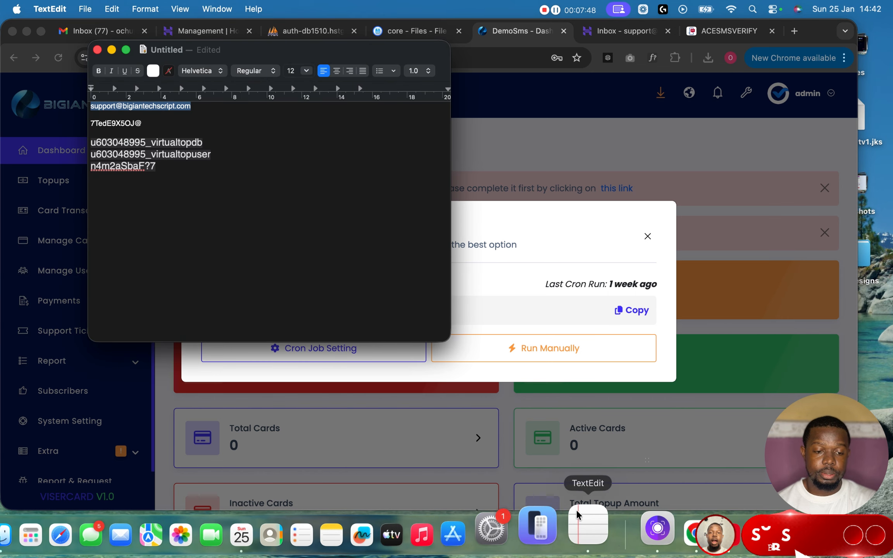
{"action": "left_click", "coordinate": [485, 220]}
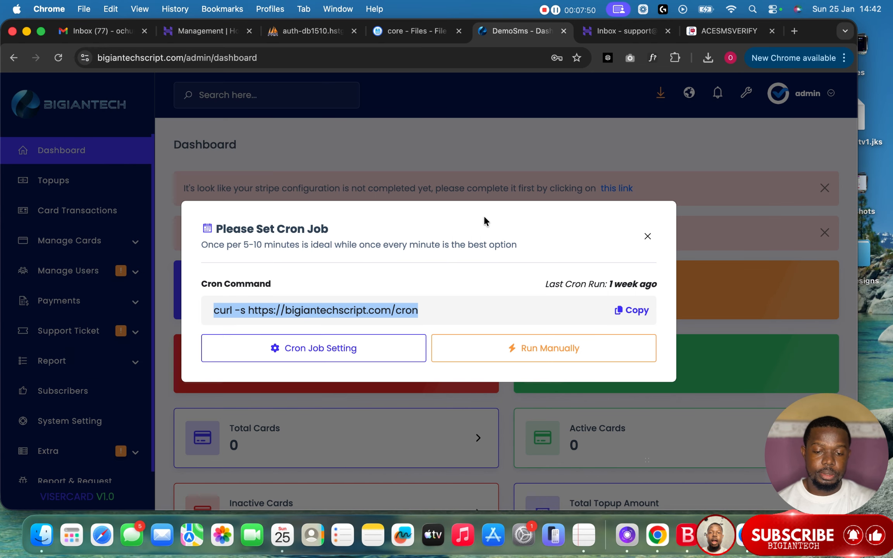
{"action": "left_click", "coordinate": [42, 534]}
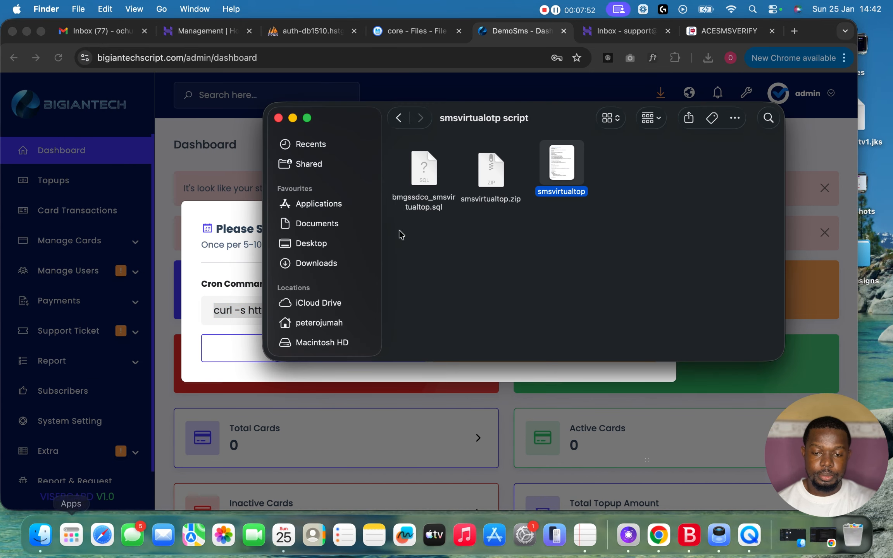
{"action": "double_click", "coordinate": [560, 161]}
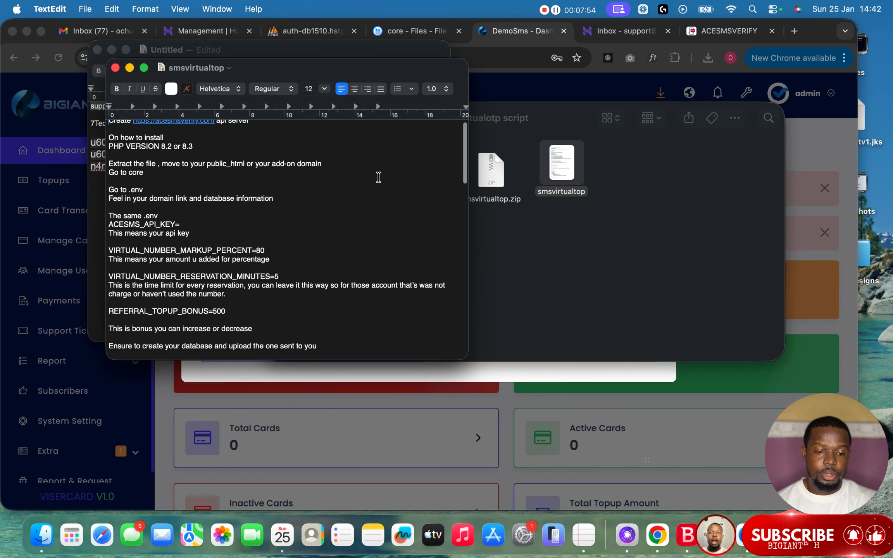
{"action": "scroll", "coordinate": [332, 206], "scroll_direction": "down", "scroll_amount": 2}
{"action": "scroll", "coordinate": [332, 206], "scroll_direction": "down", "scroll_amount": 5}
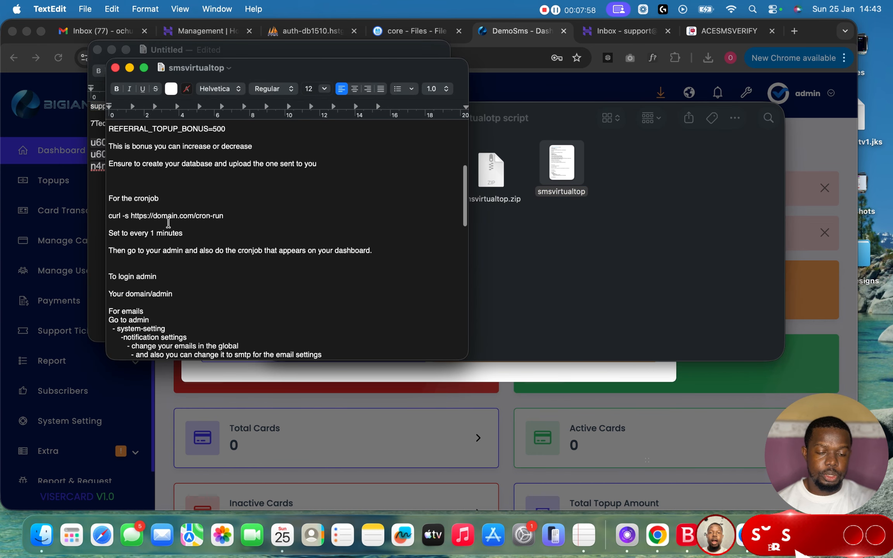
{"action": "left_click", "coordinate": [426, 374]}
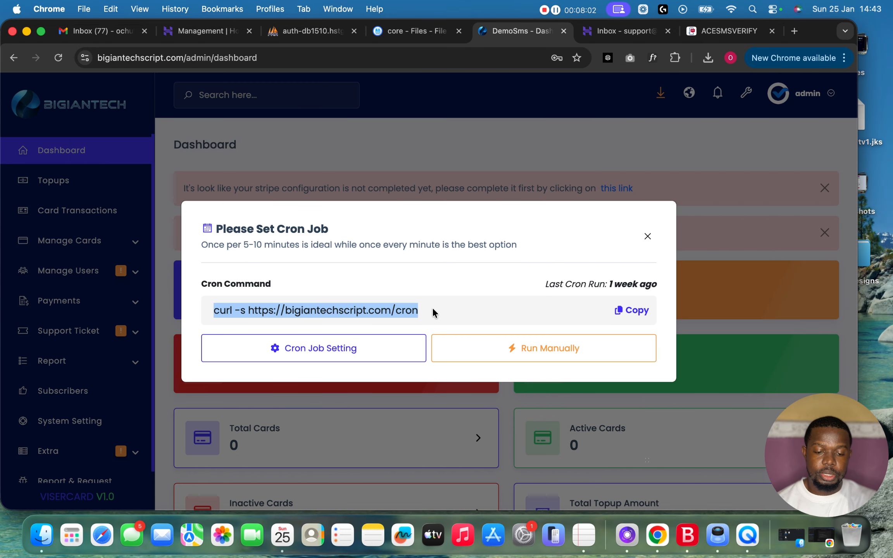
Copy the cron command from the admin dashboard and open the Cron Jobs page for bigiantechscript.com in Hostinger.
{"action": "left_click", "coordinate": [631, 310]}
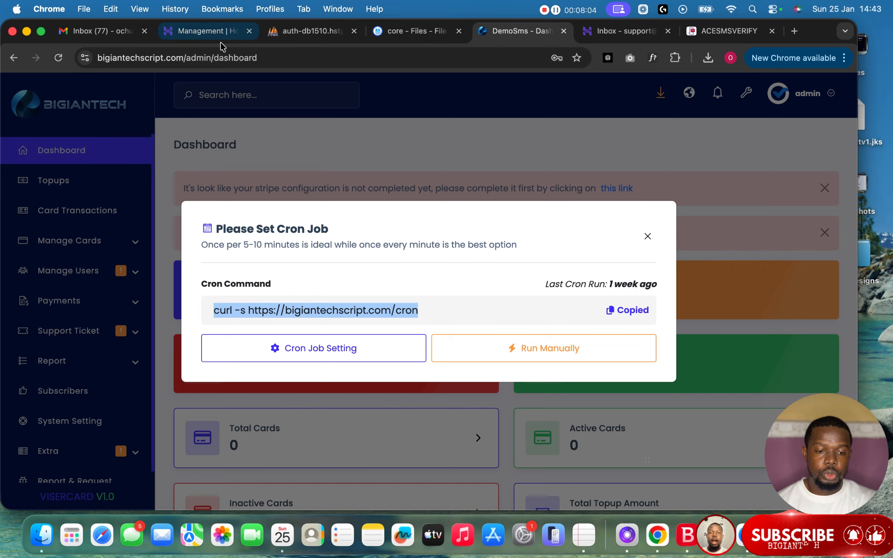
{"action": "left_click", "coordinate": [202, 30]}
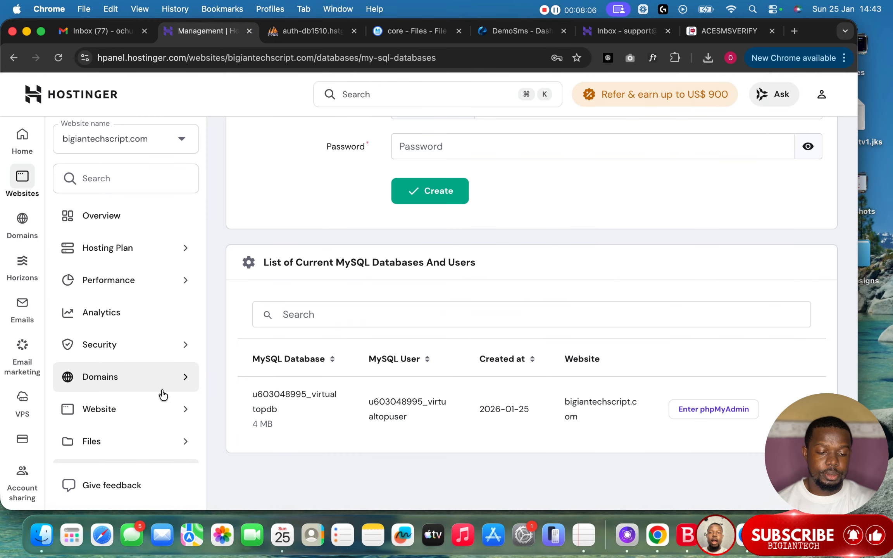
{"action": "scroll", "coordinate": [159, 393], "scroll_direction": "down", "scroll_amount": 4}
{"action": "left_click", "coordinate": [135, 456]}
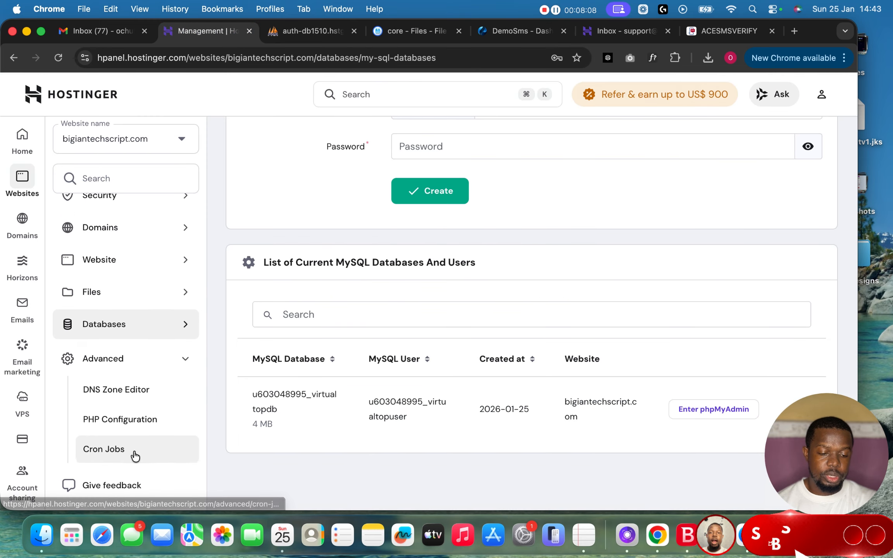
{"action": "scroll", "coordinate": [133, 456], "scroll_direction": "down", "scroll_amount": 6}
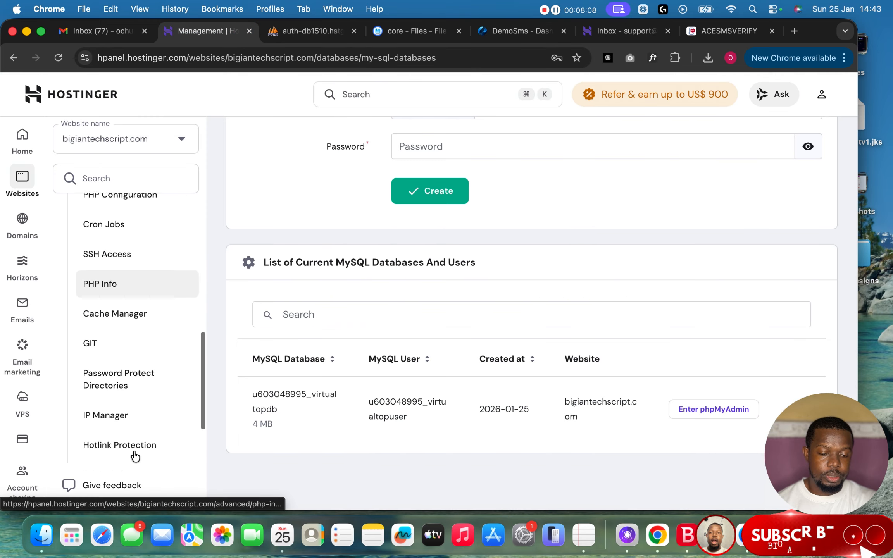
{"action": "left_click", "coordinate": [120, 219]}
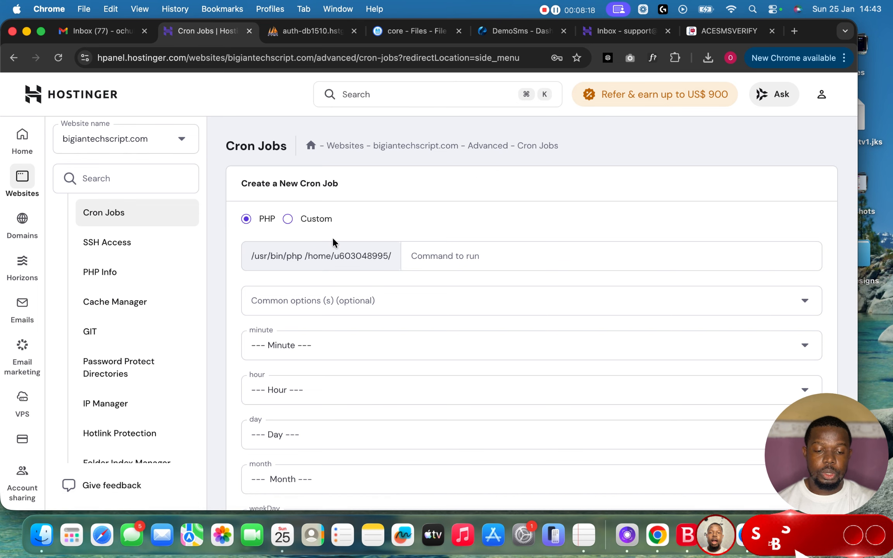
{"action": "left_click", "coordinate": [287, 220]}
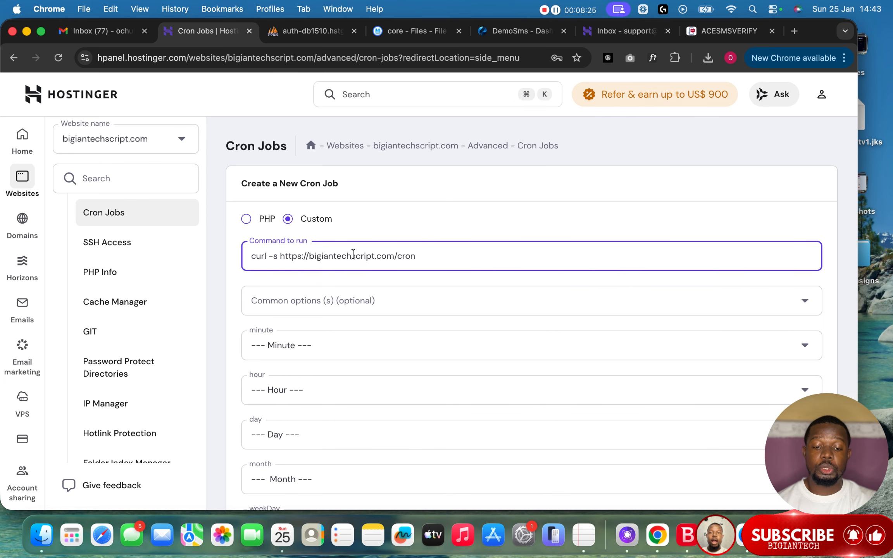
{"action": "scroll", "coordinate": [353, 254], "scroll_direction": "down", "scroll_amount": 2}
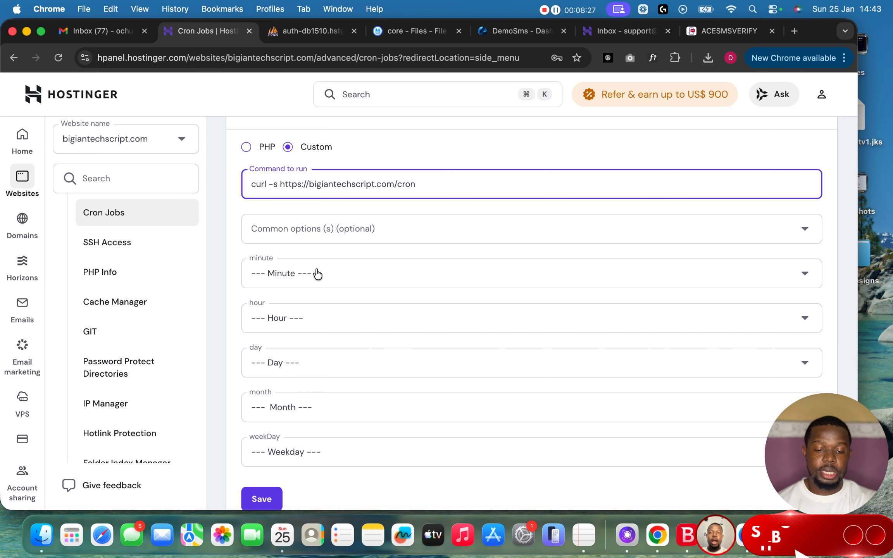
{"action": "left_click", "coordinate": [317, 274]}
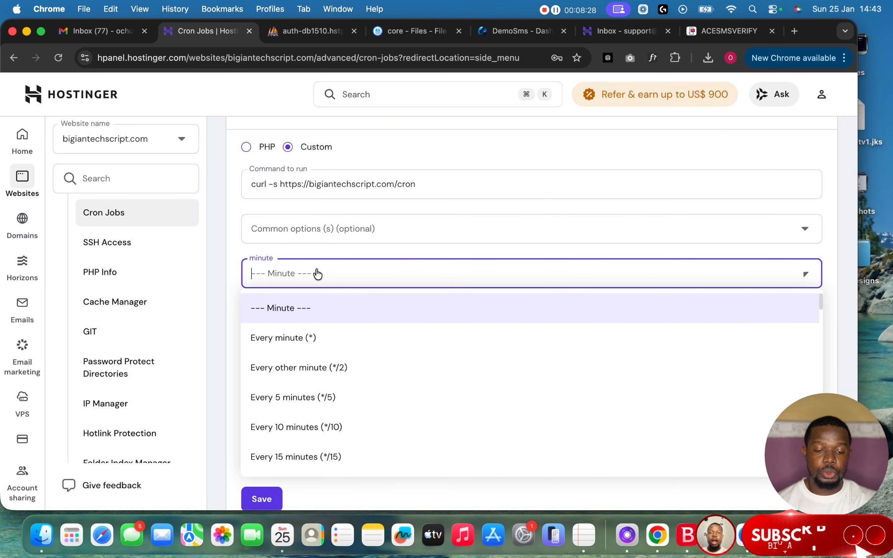
{"action": "left_click", "coordinate": [303, 395]}
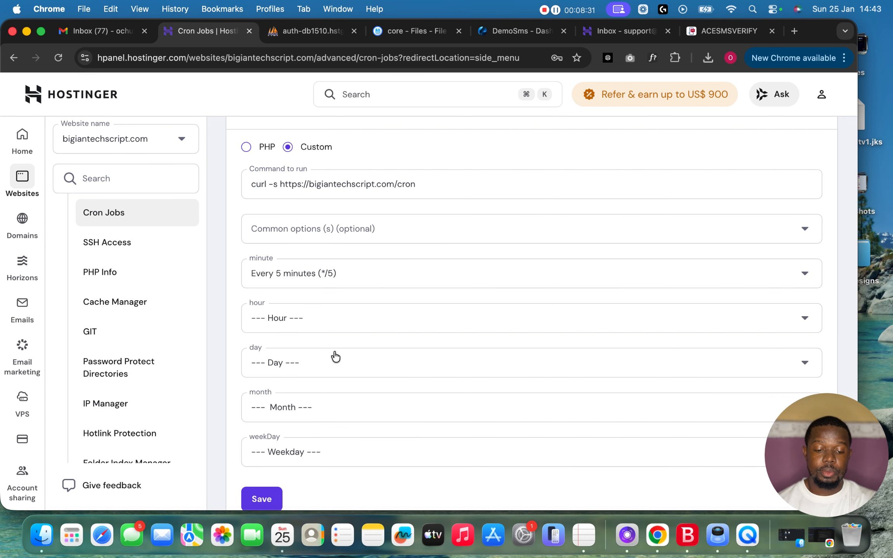
{"action": "scroll", "coordinate": [335, 357], "scroll_direction": "down", "scroll_amount": 3}
{"action": "scroll", "coordinate": [283, 371], "scroll_direction": "up", "scroll_amount": 3}
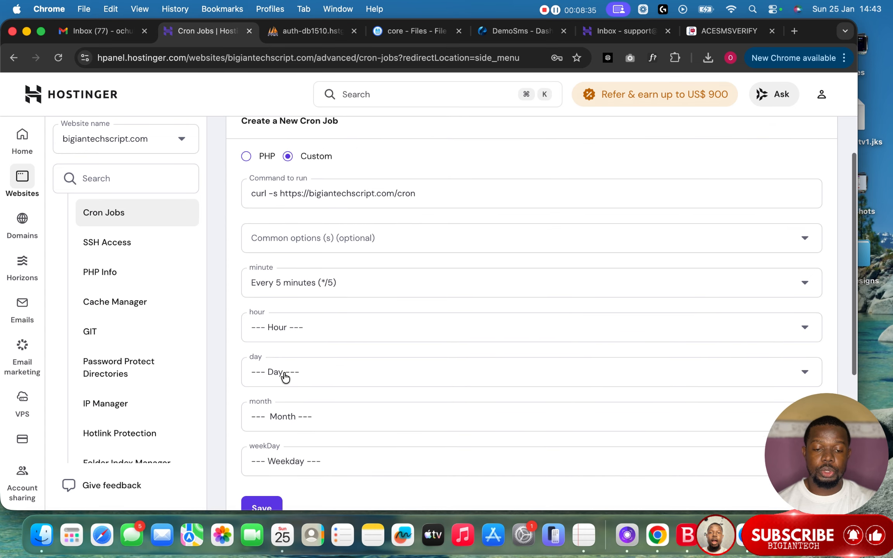
{"action": "left_click", "coordinate": [579, 528]}
{"action": "left_click_drag", "start_coordinate": [227, 216], "coordinate": [106, 213]}
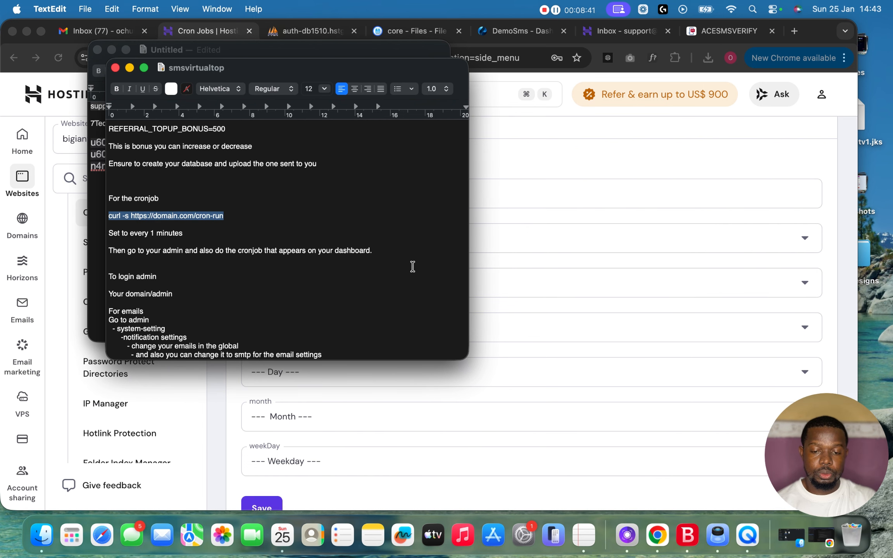
{"action": "left_click", "coordinate": [503, 217]}
{"action": "triple_click", "coordinate": [432, 192]}
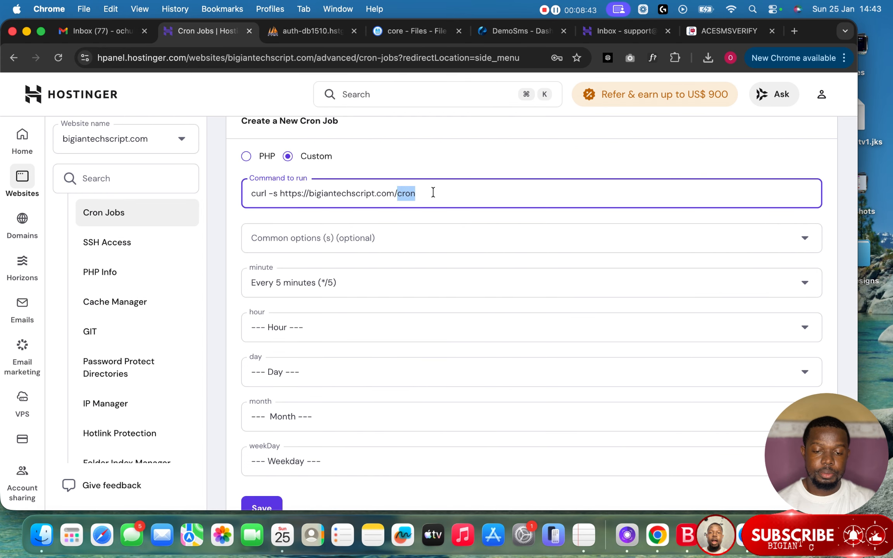
{"action": "key", "text": "super+v"}
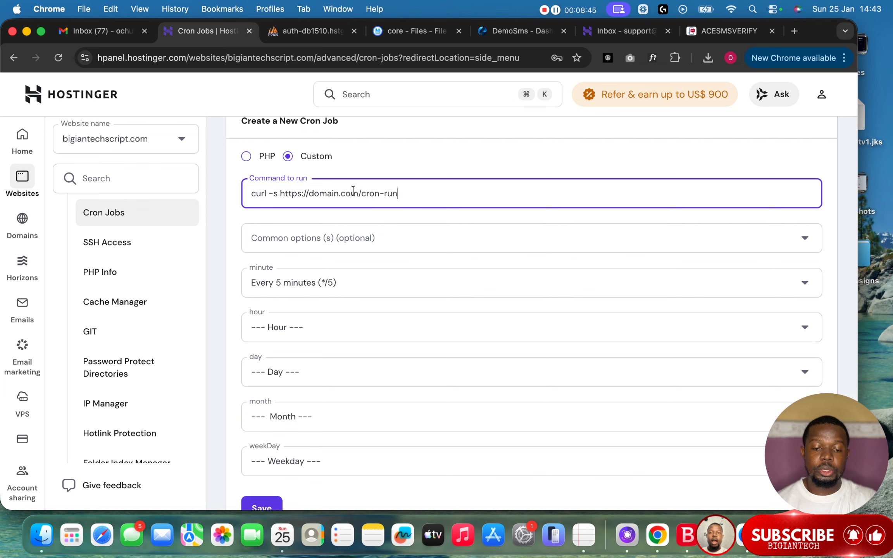
{"action": "left_click", "coordinate": [345, 290]}
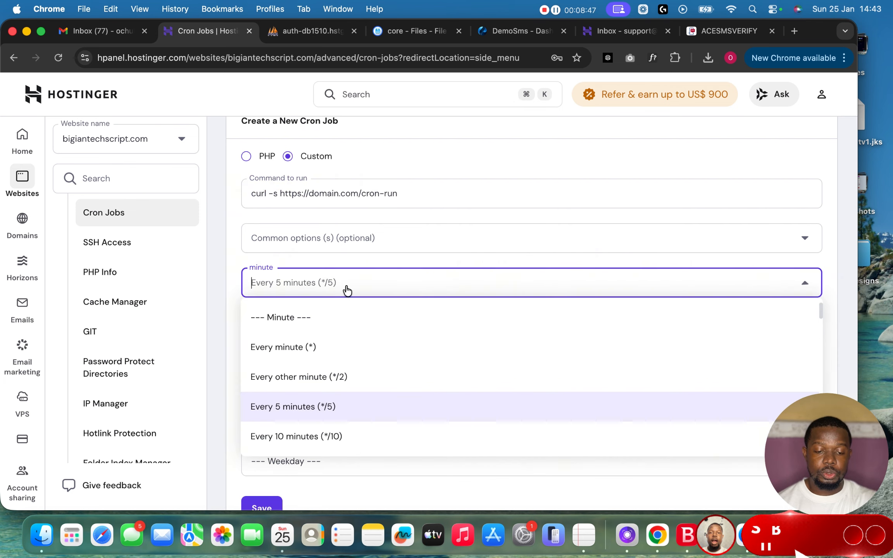
{"action": "left_click", "coordinate": [307, 346]}
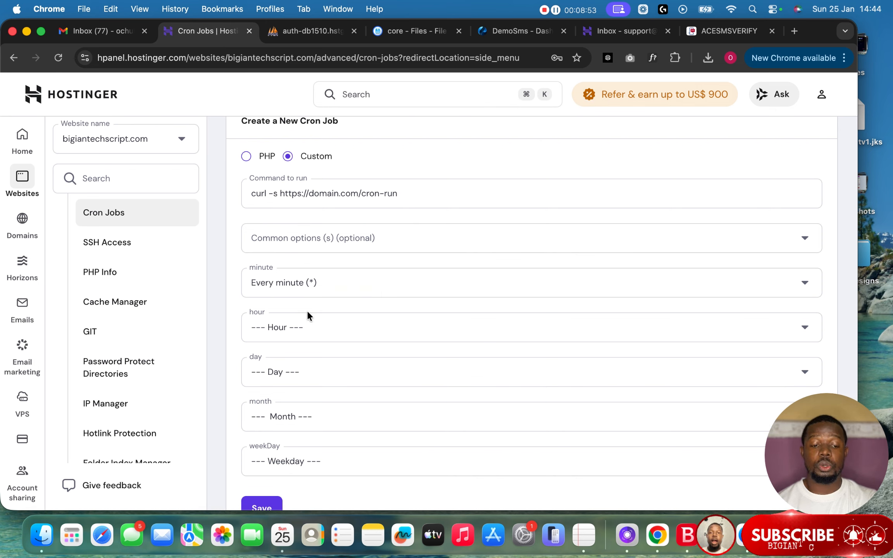
Close the cron job notice on the admin dashboard and dismiss the Stripe configuration and card charge warnings.
{"action": "left_click", "coordinate": [528, 34]}
{"action": "left_click", "coordinate": [646, 235]}
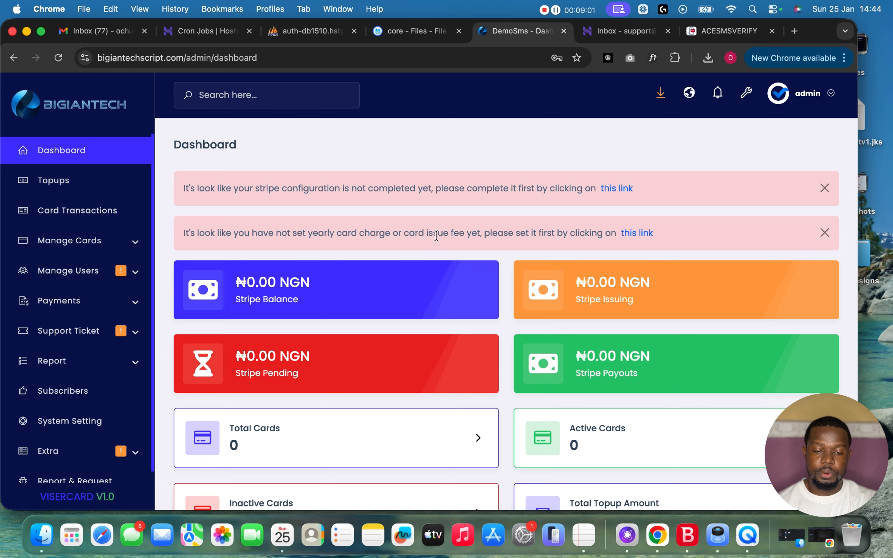
{"action": "scroll", "coordinate": [399, 247], "scroll_direction": "down", "scroll_amount": 2}
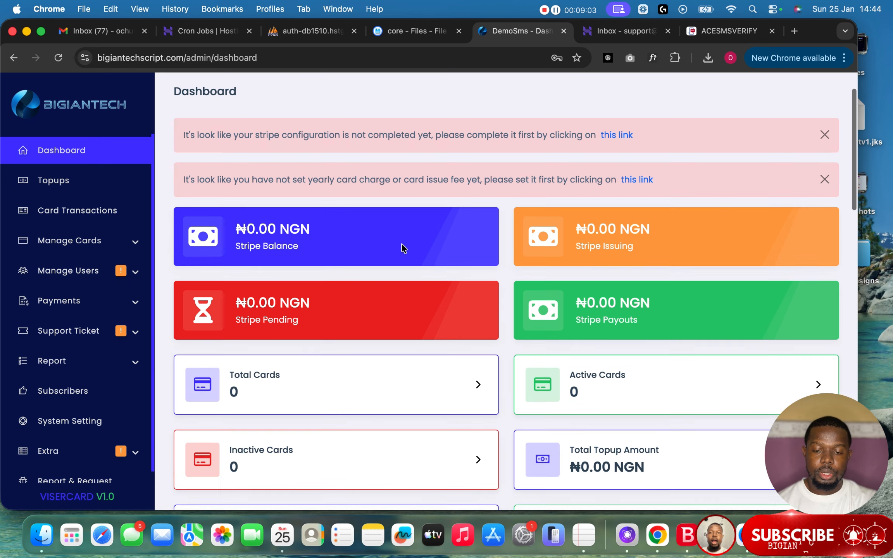
{"action": "left_click", "coordinate": [825, 135]}
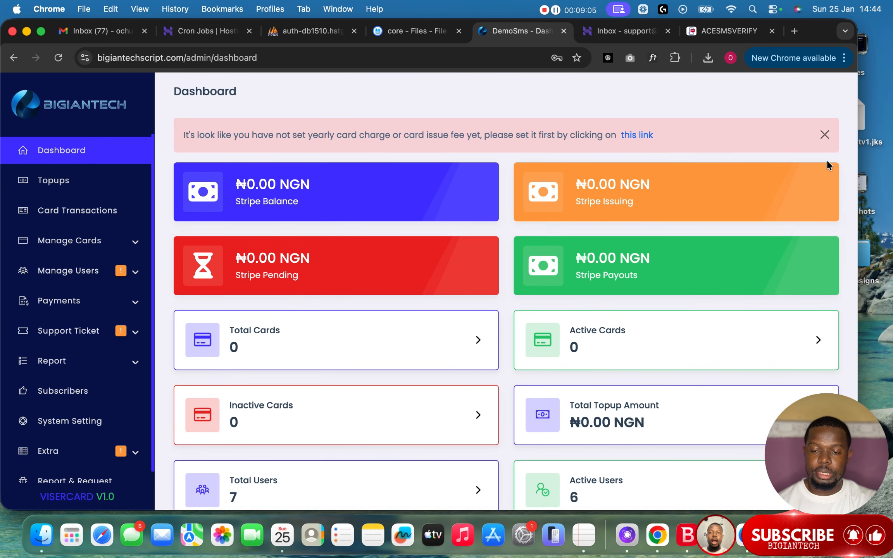
{"action": "left_click", "coordinate": [825, 134]}
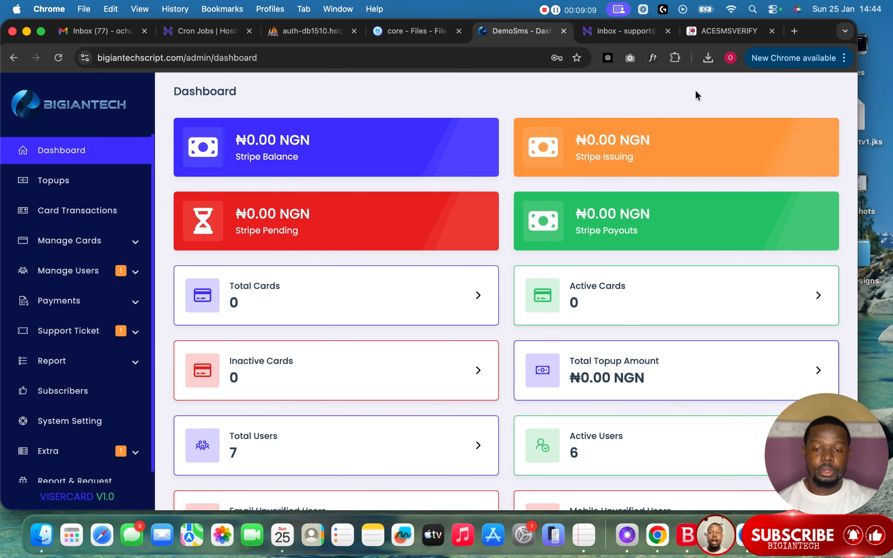
{"action": "left_click", "coordinate": [728, 31]}
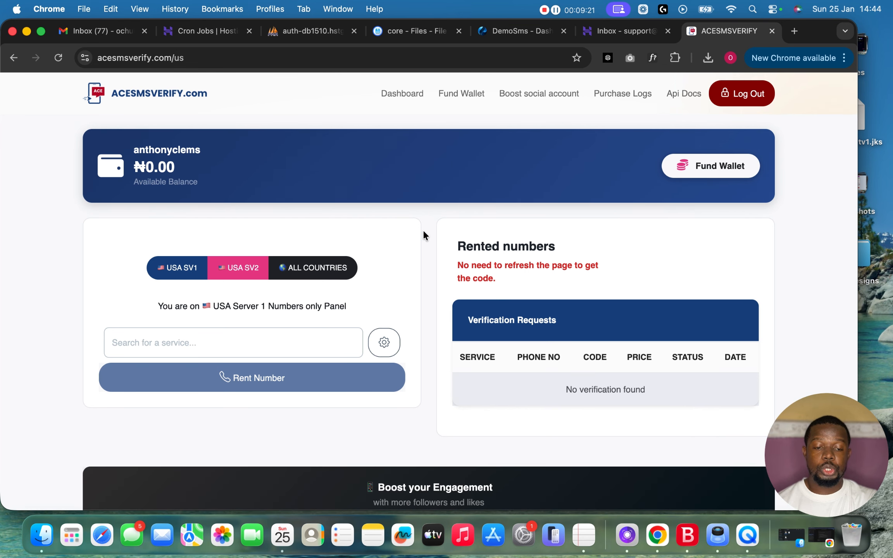
{"action": "left_click", "coordinate": [679, 97]}
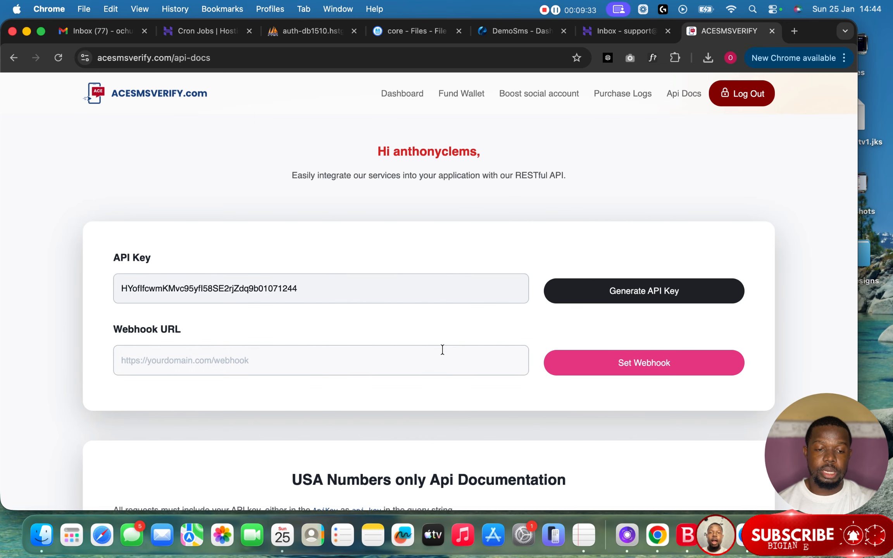
{"action": "left_click", "coordinate": [535, 32]}
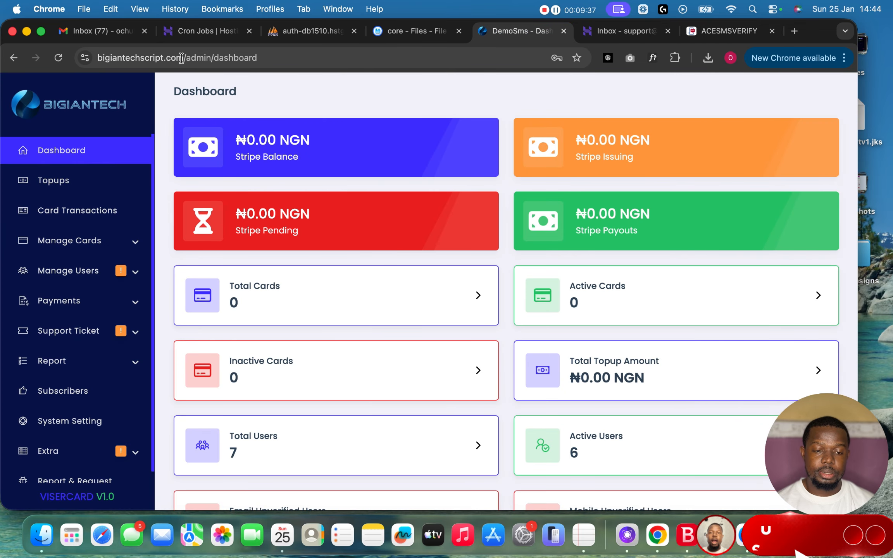
{"action": "left_click_drag", "start_coordinate": [183, 58], "coordinate": [42, 57]}
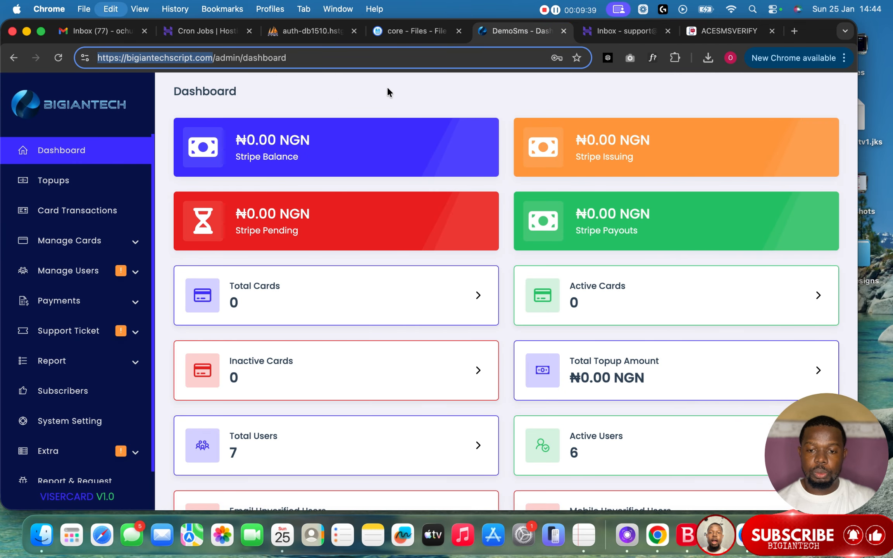
{"action": "left_click", "coordinate": [703, 34]}
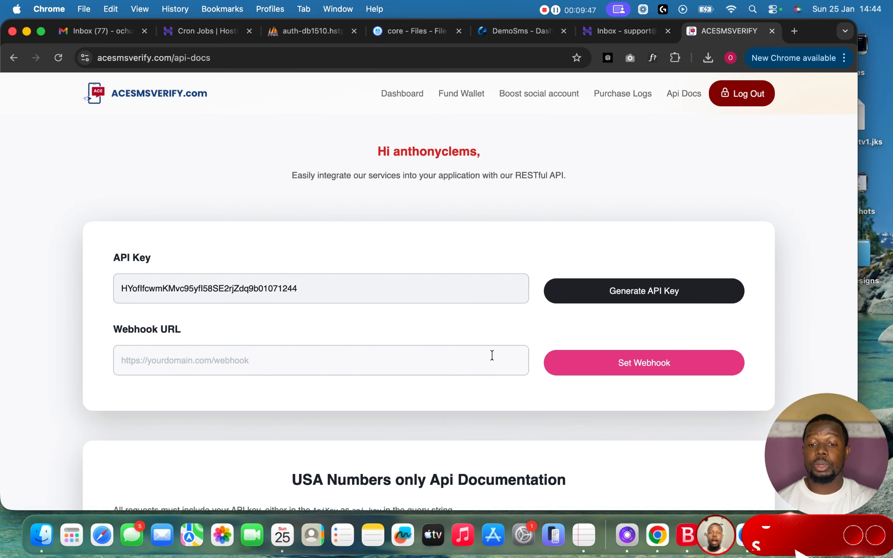
Copy the ACESMSVERIFY API key and look through the USA numbers API documentation.
{"action": "double_click", "coordinate": [444, 291]}
{"action": "key", "text": "super+c"}
{"action": "scroll", "coordinate": [445, 295], "scroll_direction": "down", "scroll_amount": 10}
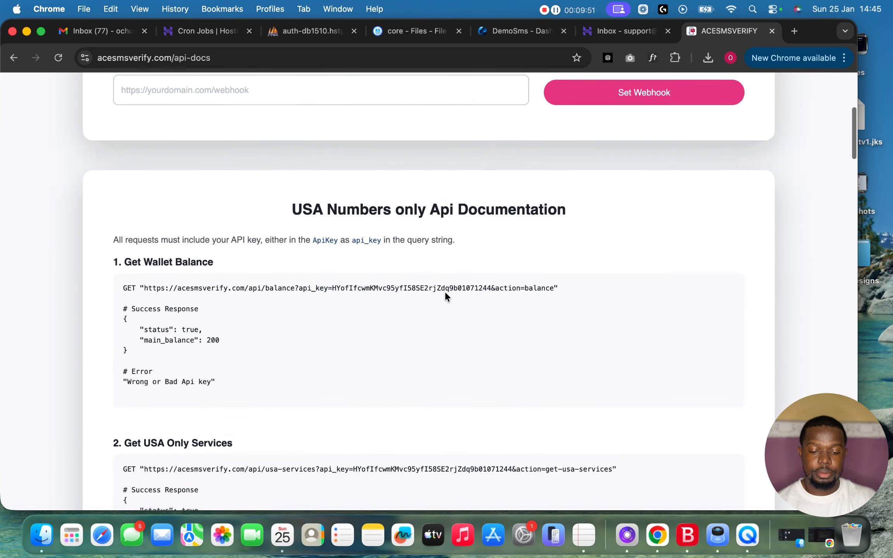
{"action": "scroll", "coordinate": [446, 296], "scroll_direction": "down", "scroll_amount": 4}
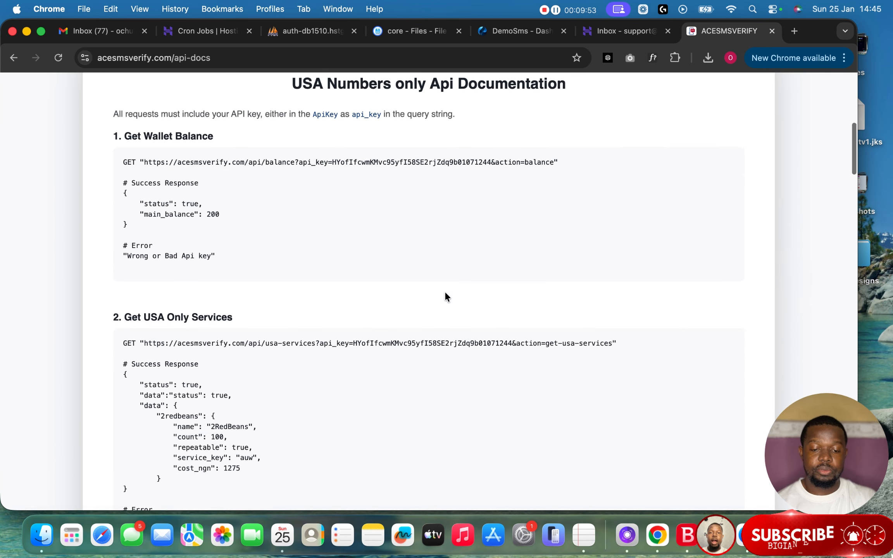
{"action": "scroll", "coordinate": [446, 296], "scroll_direction": "down", "scroll_amount": 15}
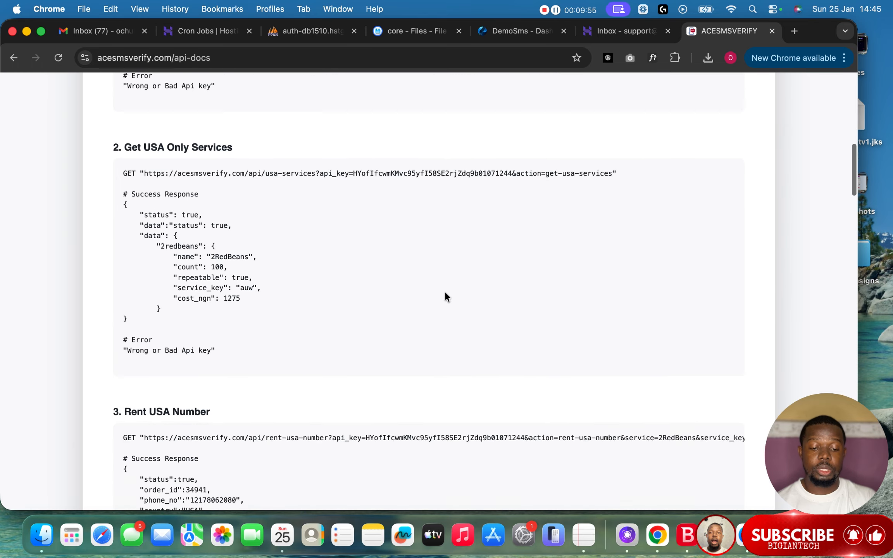
{"action": "scroll", "coordinate": [444, 291], "scroll_direction": "up", "scroll_amount": 20}
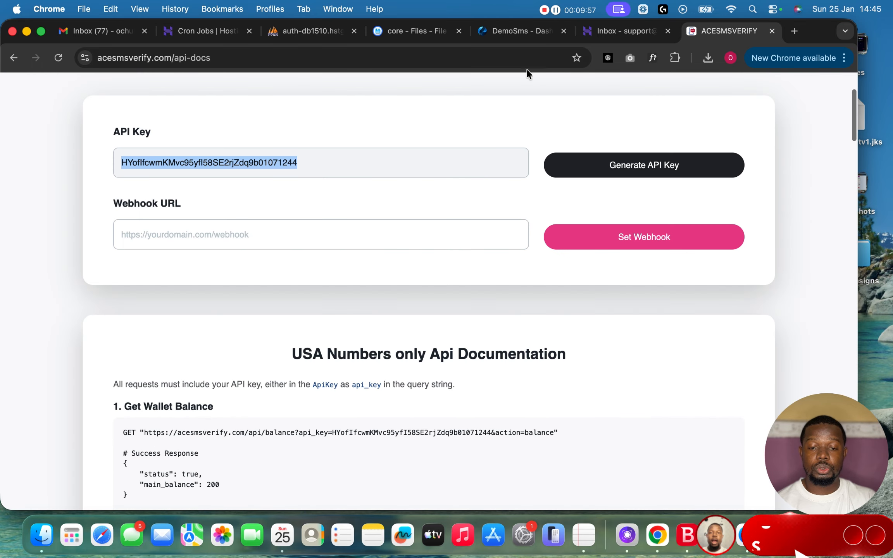
Open the .env file in public_html/core, paste the API key as the ACESMS_API_KEY value, and save the file.
{"action": "left_click", "coordinate": [418, 32]}
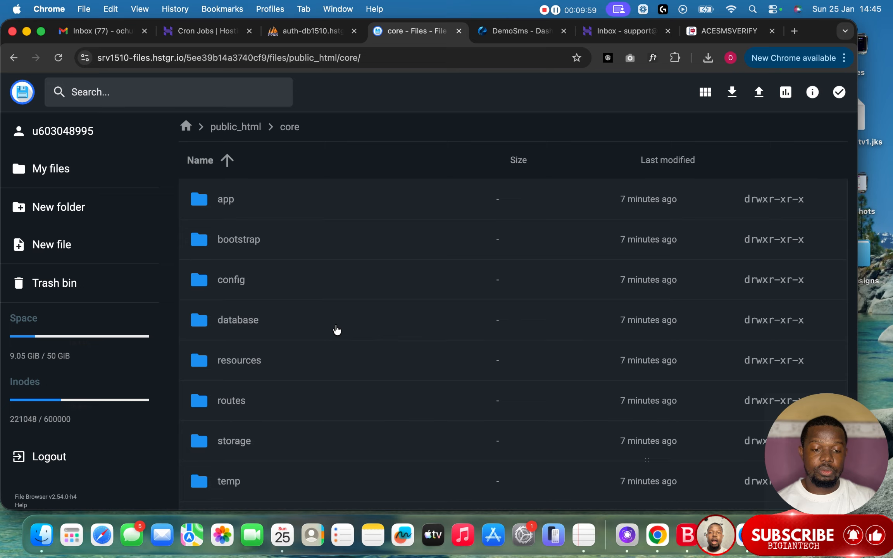
{"action": "scroll", "coordinate": [335, 330], "scroll_direction": "down", "scroll_amount": 10}
{"action": "scroll", "coordinate": [309, 309], "scroll_direction": "up", "scroll_amount": 5}
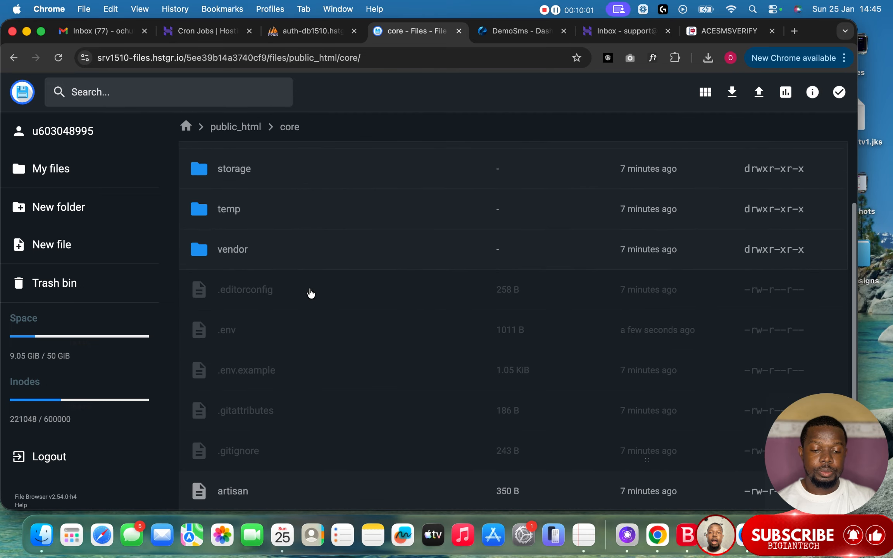
{"action": "double_click", "coordinate": [276, 333]}
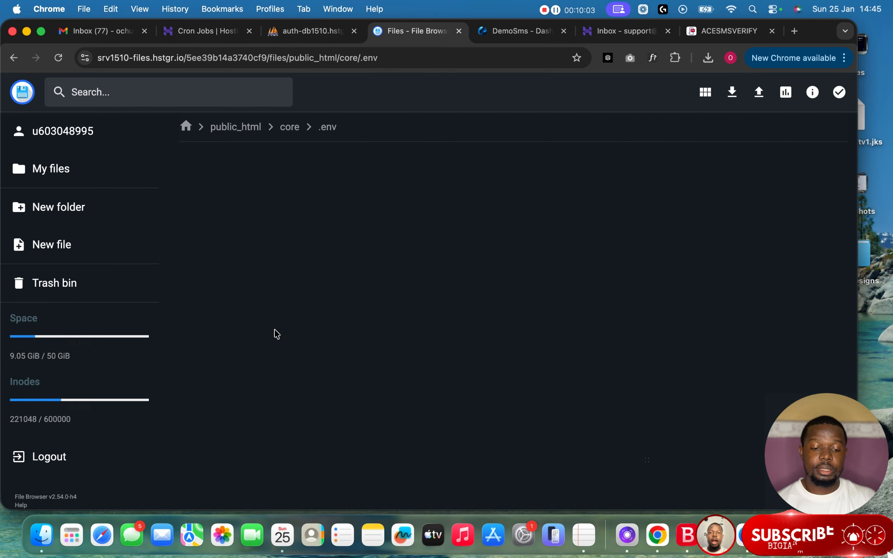
{"action": "scroll", "coordinate": [274, 330], "scroll_direction": "down", "scroll_amount": 5}
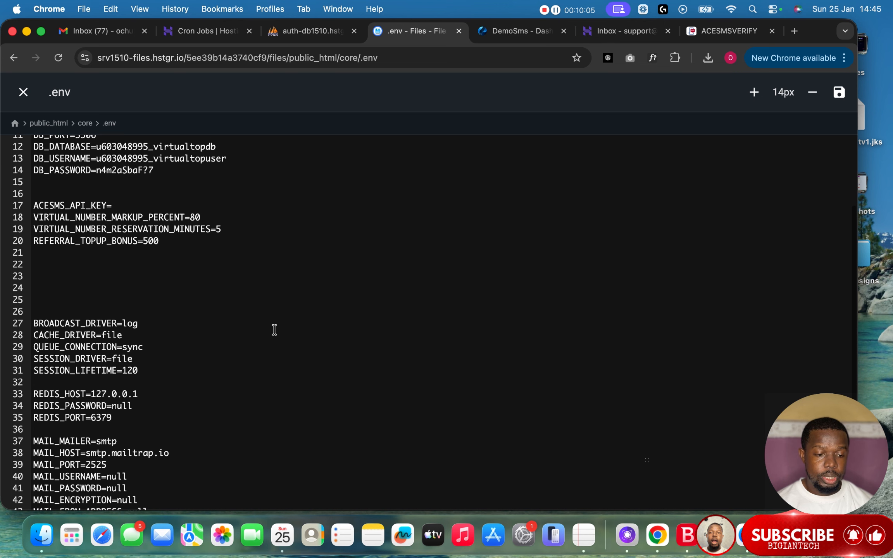
{"action": "scroll", "coordinate": [275, 330], "scroll_direction": "up", "scroll_amount": 1}
{"action": "left_click", "coordinate": [129, 225]}
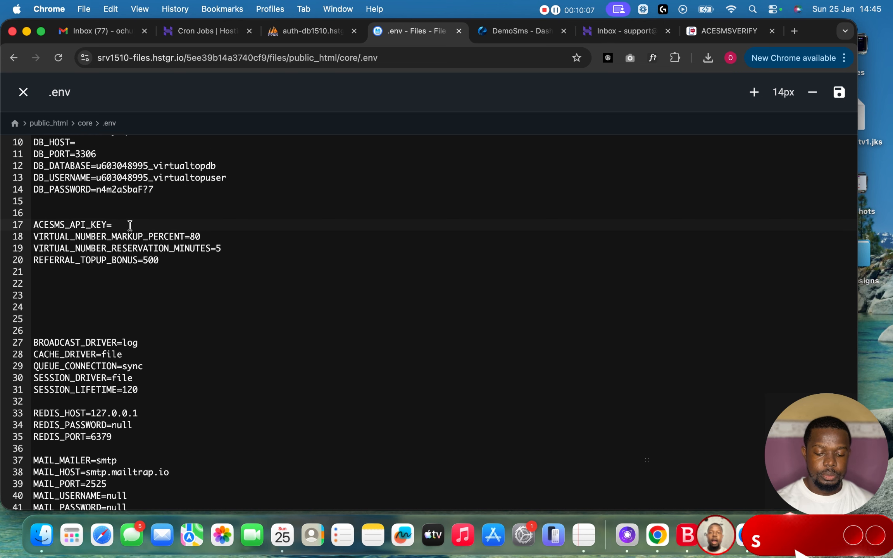
{"action": "key", "text": "super+v"}
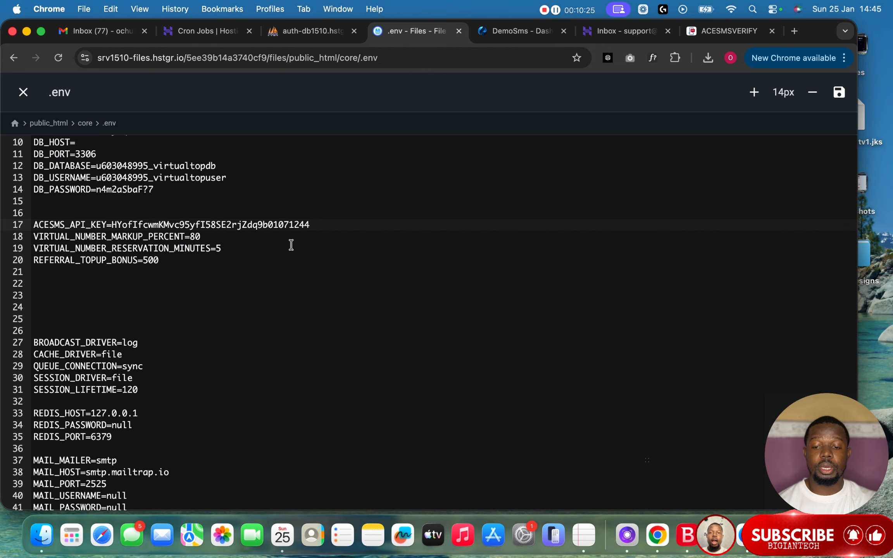
{"action": "left_click", "coordinate": [838, 102]}
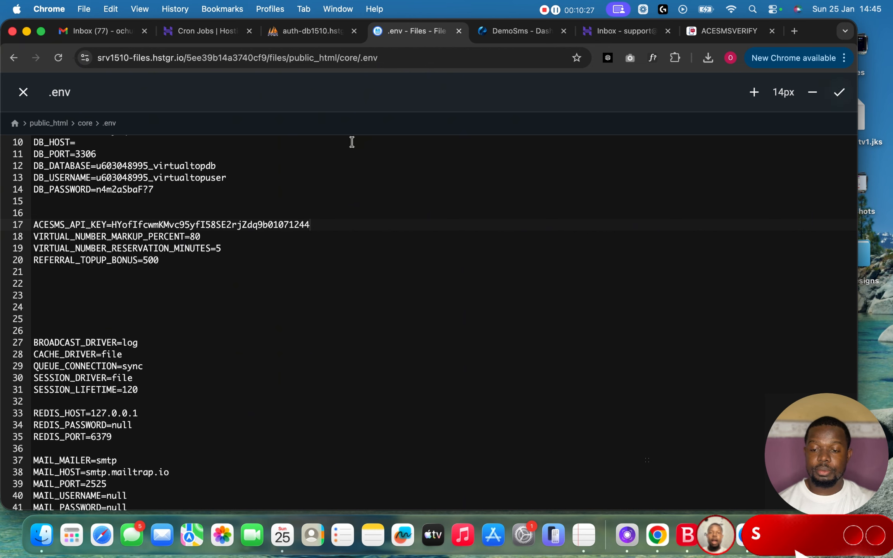
Close the .env file, return to the site's admin dashboard, and open the bigiantechscript.com homepage in a separate tab.
{"action": "left_click", "coordinate": [24, 94]}
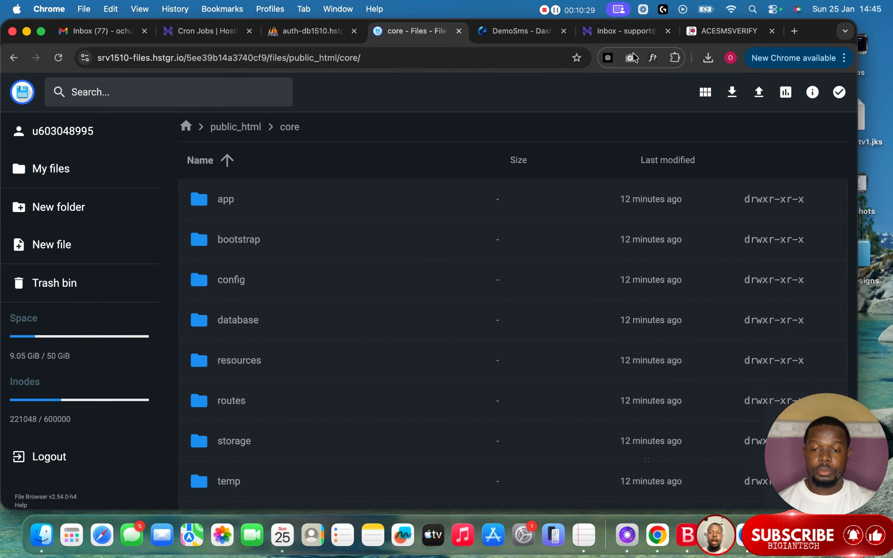
{"action": "left_click", "coordinate": [699, 32]}
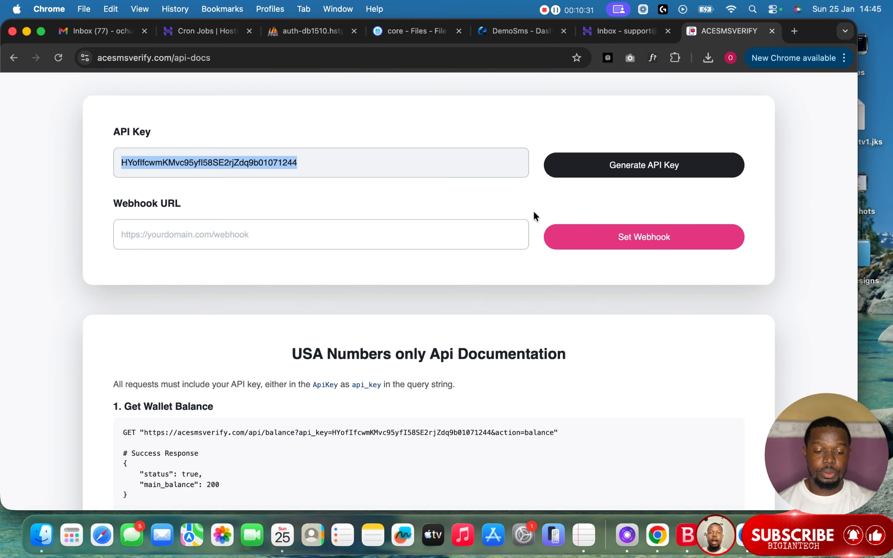
{"action": "left_click", "coordinate": [509, 36]}
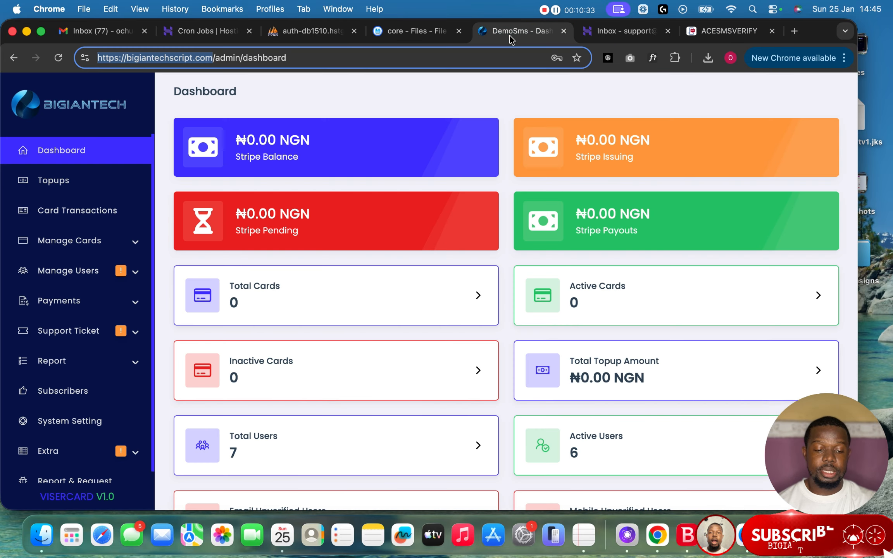
{"action": "scroll", "coordinate": [58, 353], "scroll_direction": "down", "scroll_amount": 1}
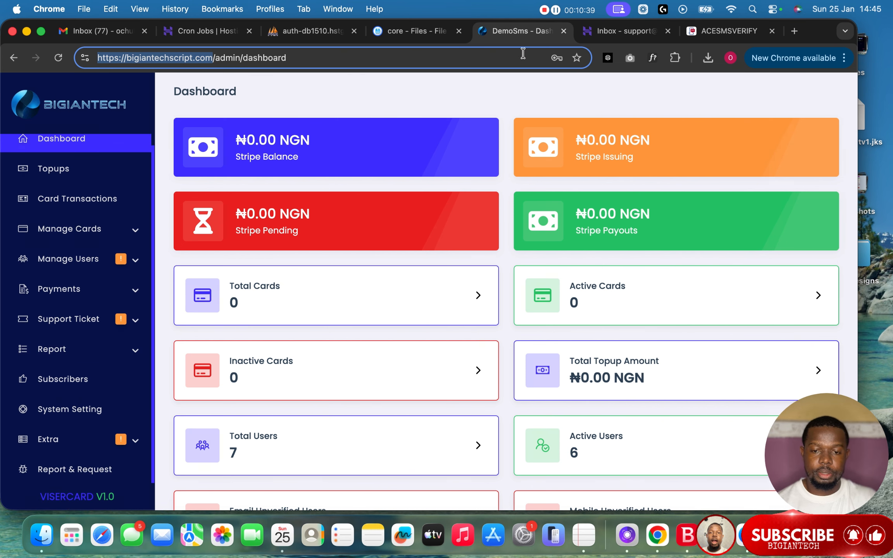
{"action": "left_click", "coordinate": [555, 10]}
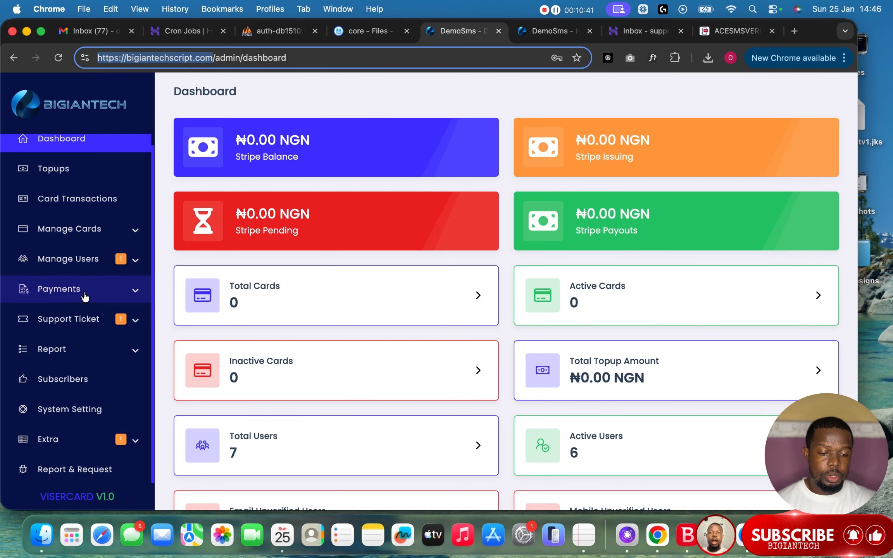
{"action": "scroll", "coordinate": [83, 295], "scroll_direction": "down", "scroll_amount": 3}
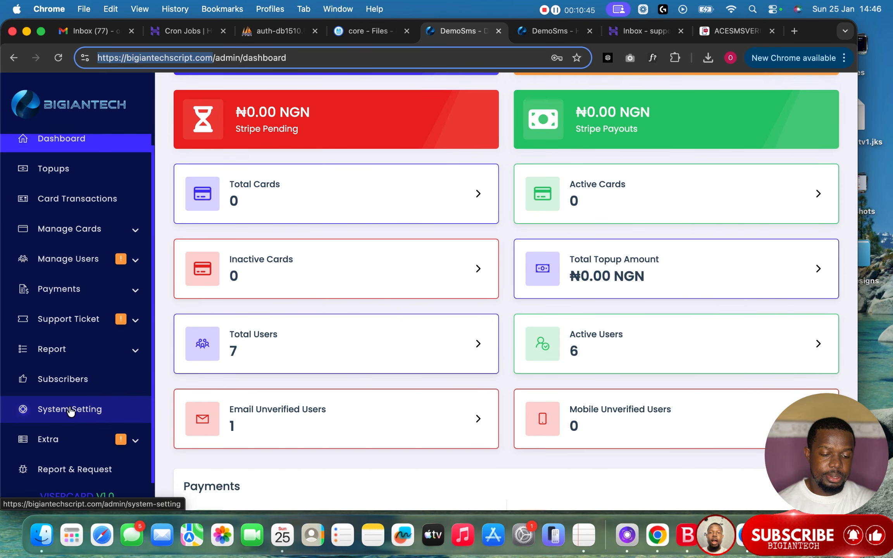
Set the site title to Bigiantech in the admin general settings and submit the change.
{"action": "left_click", "coordinate": [71, 409]}
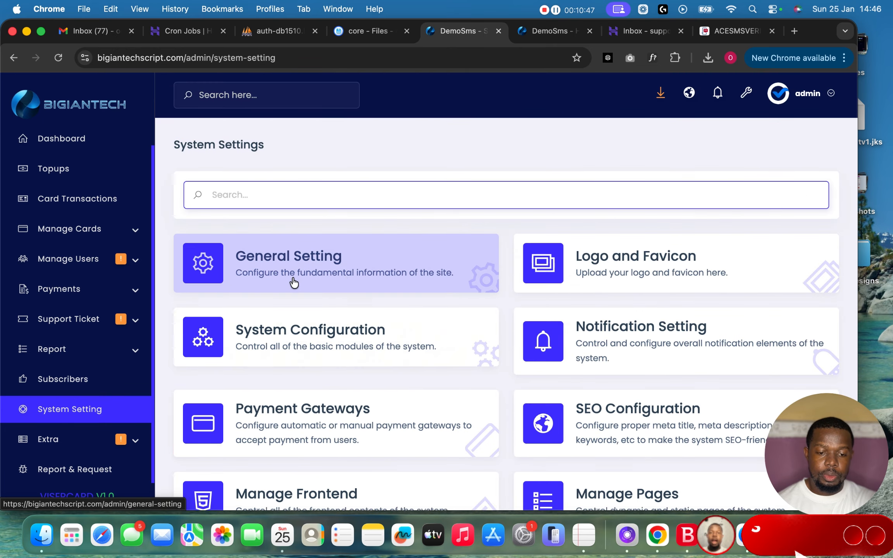
{"action": "left_click", "coordinate": [346, 281]}
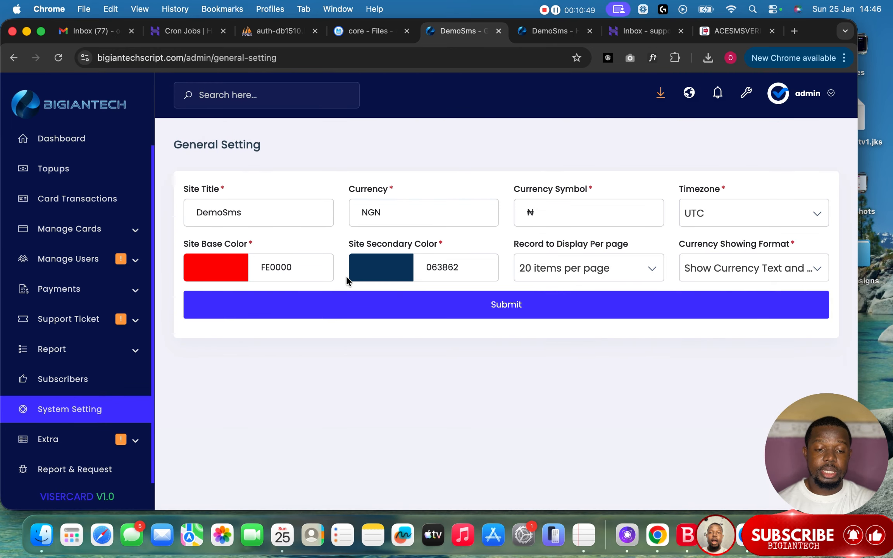
{"action": "double_click", "coordinate": [273, 202]}
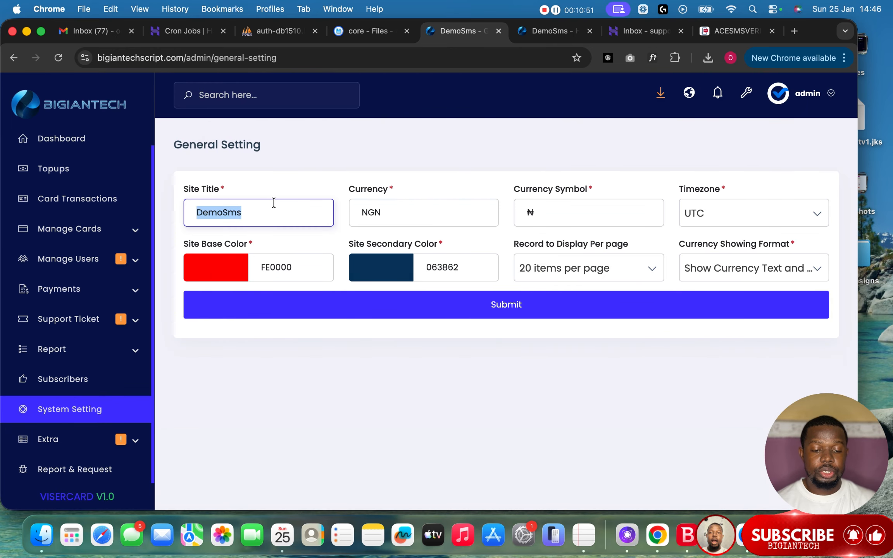
{"action": "type", "text": "Bigiantech"}
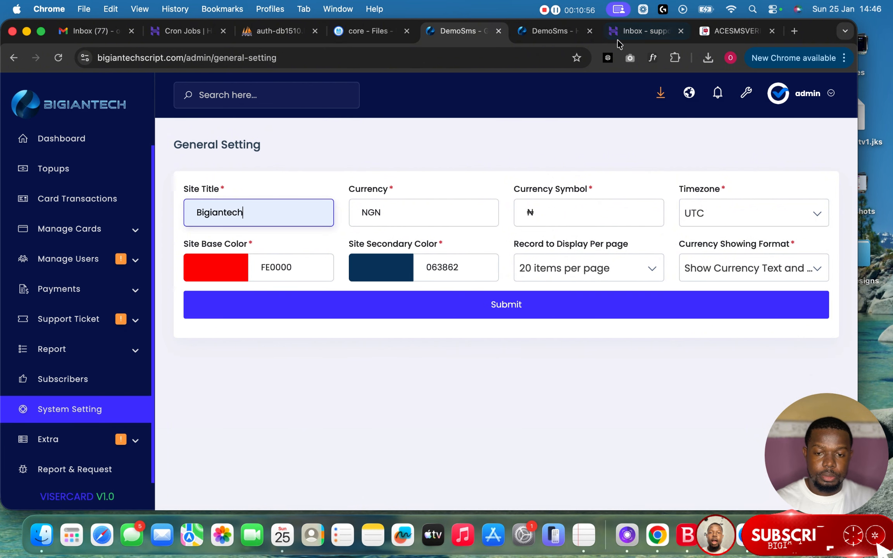
{"action": "left_click", "coordinate": [554, 10]}
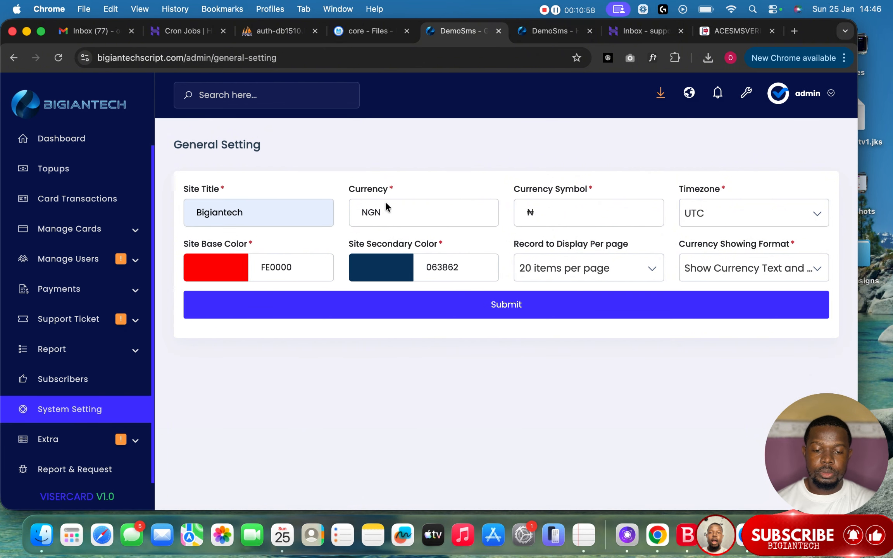
{"action": "left_click", "coordinate": [292, 219]}
{"action": "left_click", "coordinate": [312, 183]}
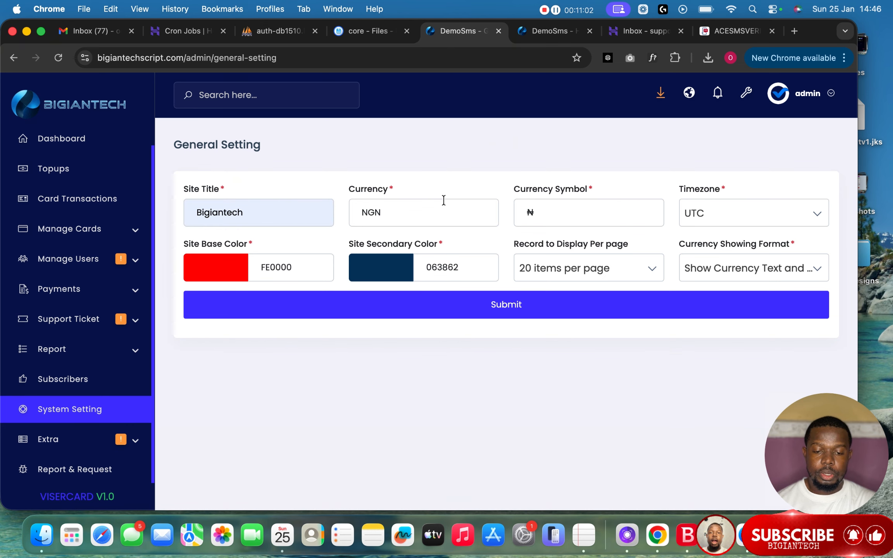
{"action": "left_click", "coordinate": [300, 207]}
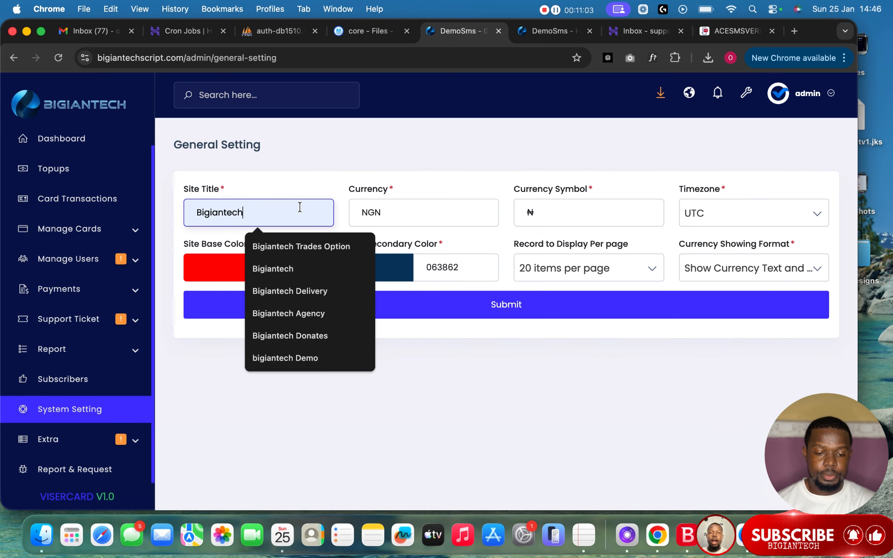
{"action": "left_click", "coordinate": [312, 176]}
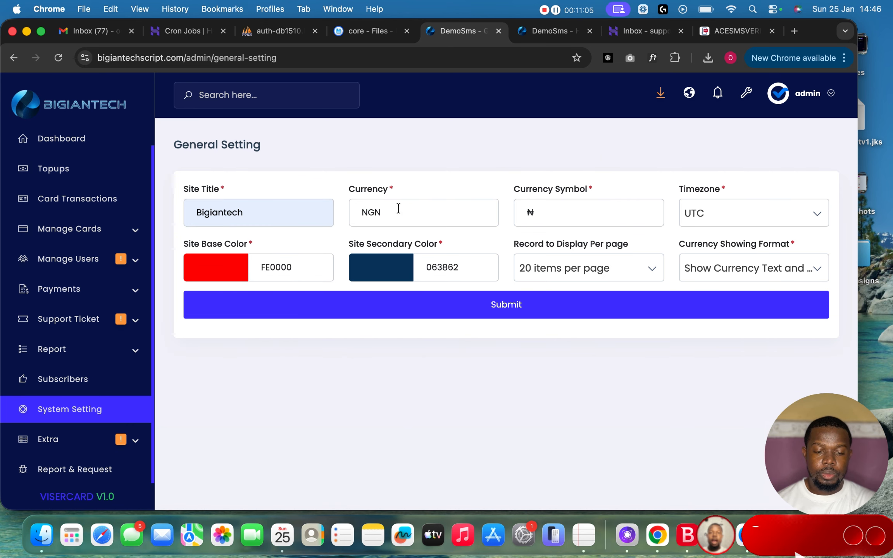
{"action": "double_click", "coordinate": [457, 212]}
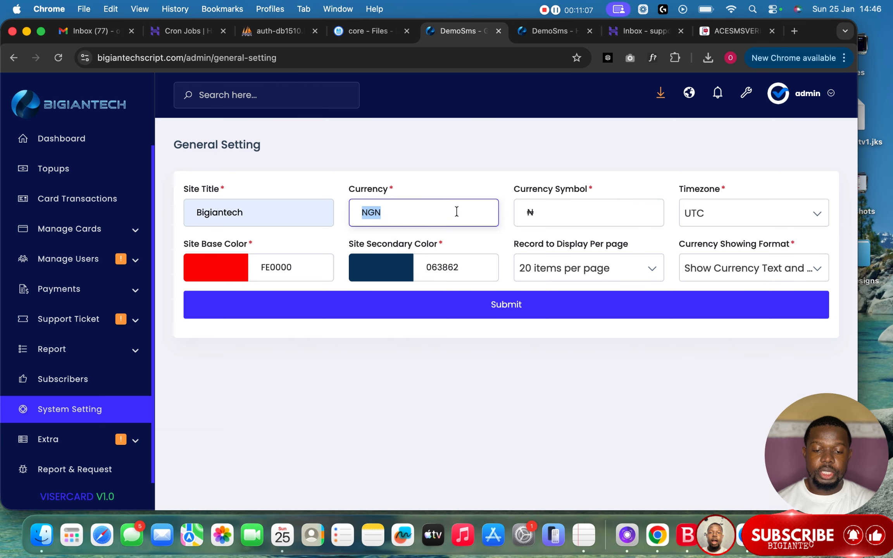
{"action": "left_click", "coordinate": [498, 180]}
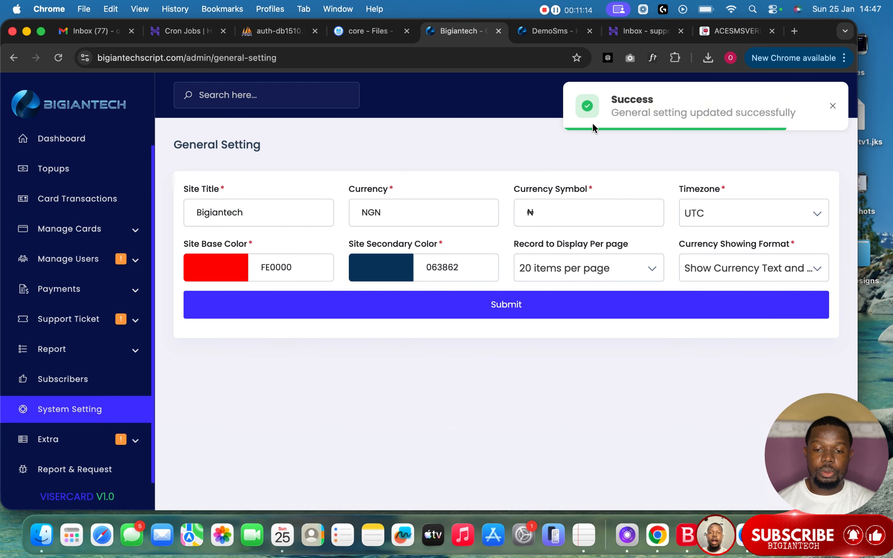
Check the site's public homepage and view the logo and favicon settings in the admin area.
{"action": "left_click", "coordinate": [550, 31]}
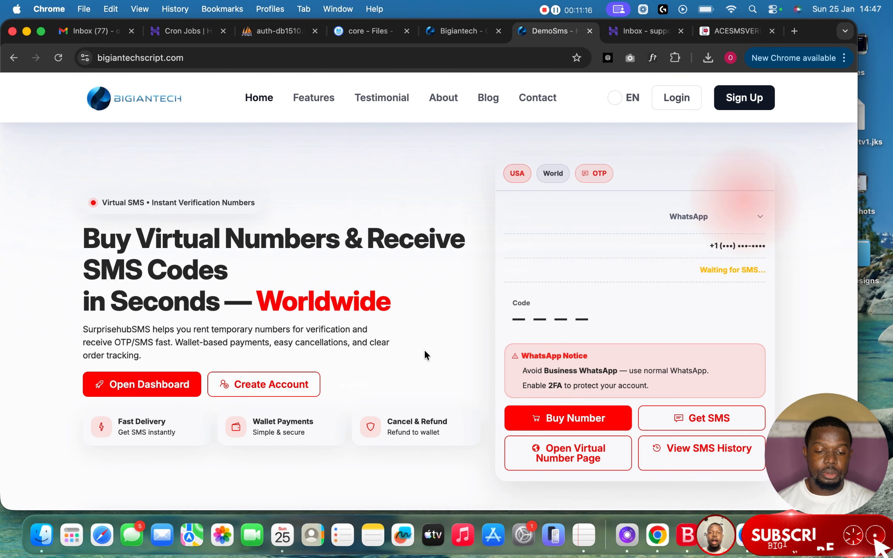
{"action": "left_click", "coordinate": [465, 37]}
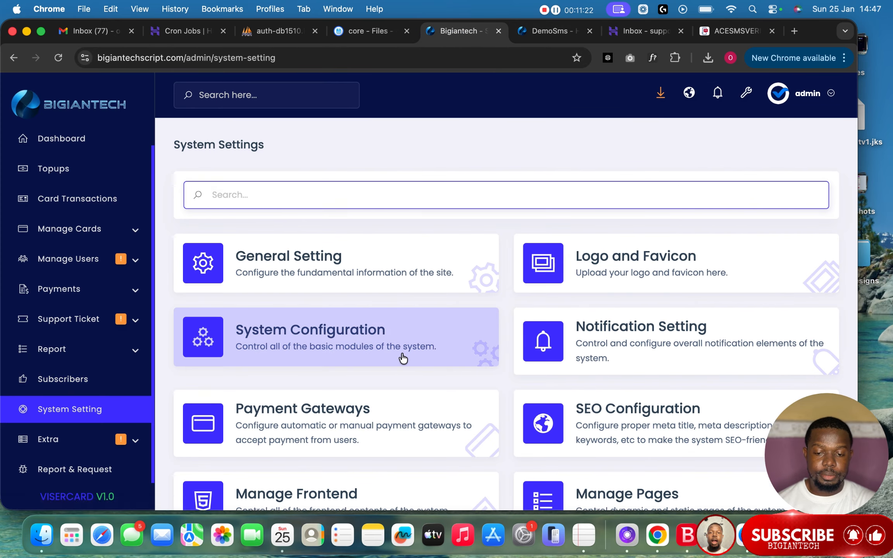
{"action": "scroll", "coordinate": [403, 358], "scroll_direction": "down", "scroll_amount": 2}
{"action": "left_click", "coordinate": [651, 242]}
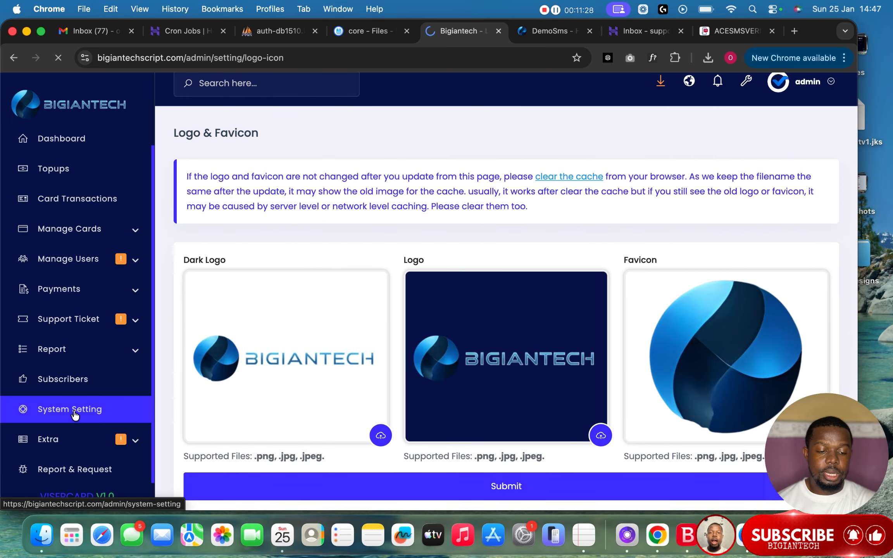
{"action": "scroll", "coordinate": [463, 323], "scroll_direction": "down", "scroll_amount": 4}
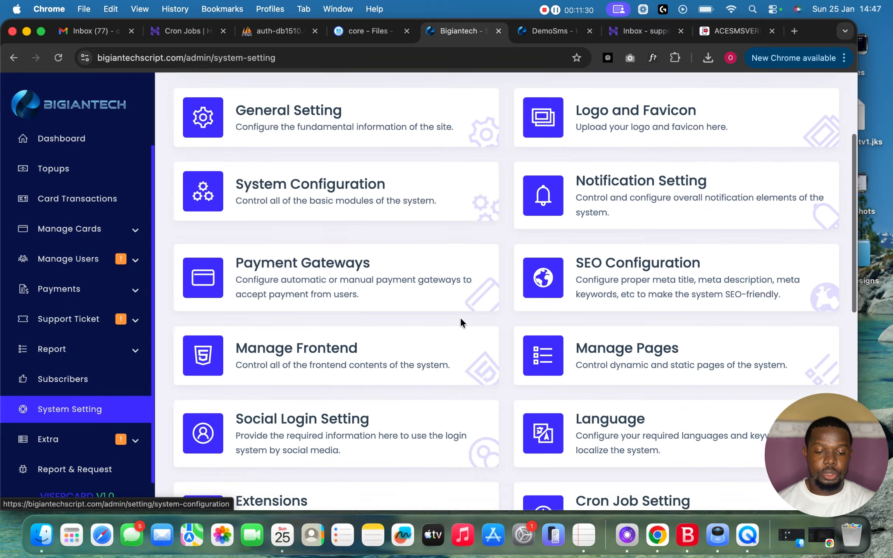
Enable Force Secure Password and Language Option in the system configuration and submit the changes.
{"action": "left_click", "coordinate": [346, 188]}
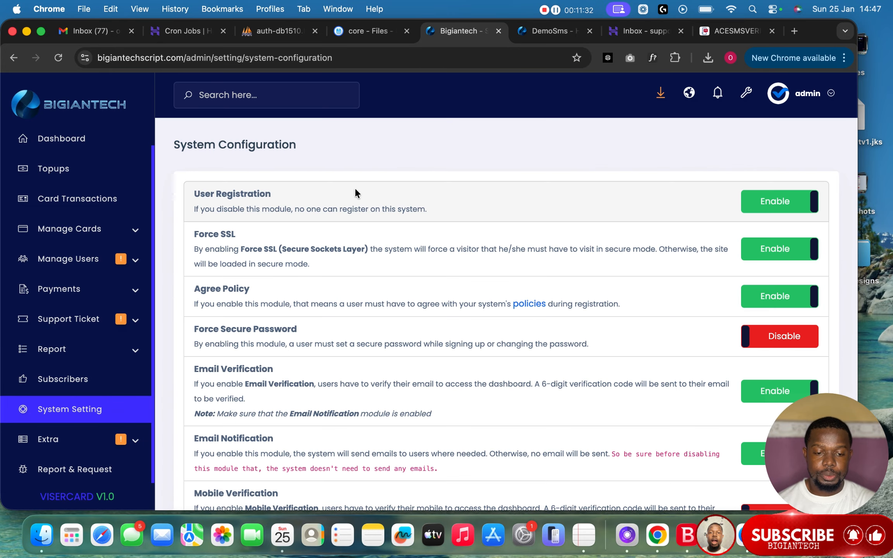
{"action": "scroll", "coordinate": [387, 217], "scroll_direction": "down", "scroll_amount": 2}
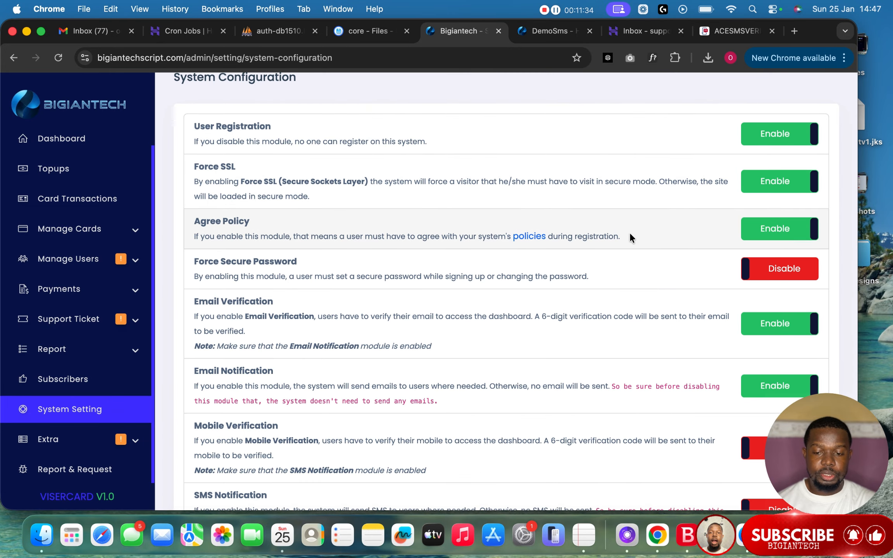
{"action": "scroll", "coordinate": [630, 232], "scroll_direction": "down", "scroll_amount": 3}
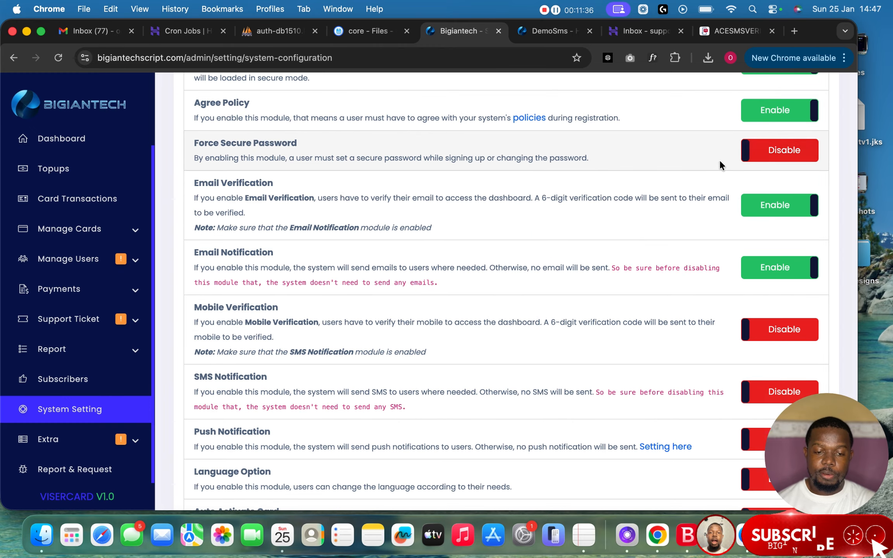
{"action": "left_click", "coordinate": [780, 155]}
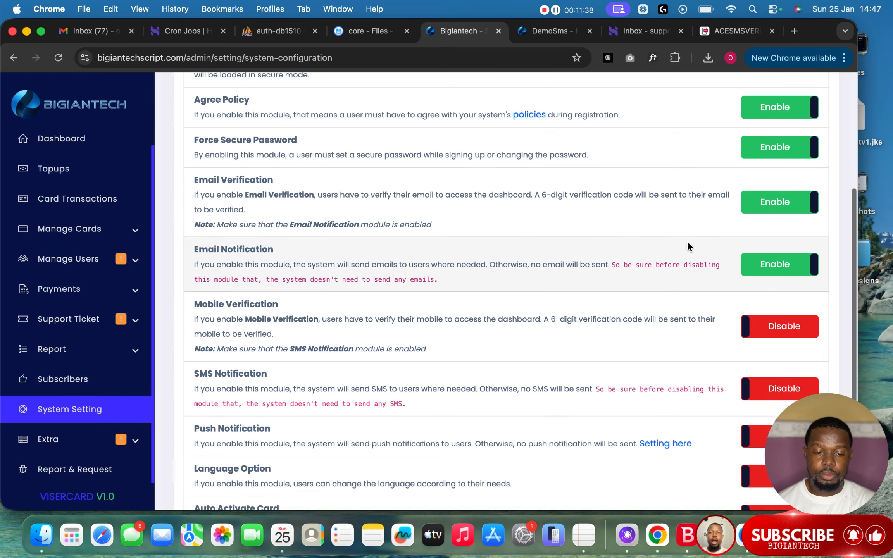
{"action": "scroll", "coordinate": [687, 240], "scroll_direction": "down", "scroll_amount": 3}
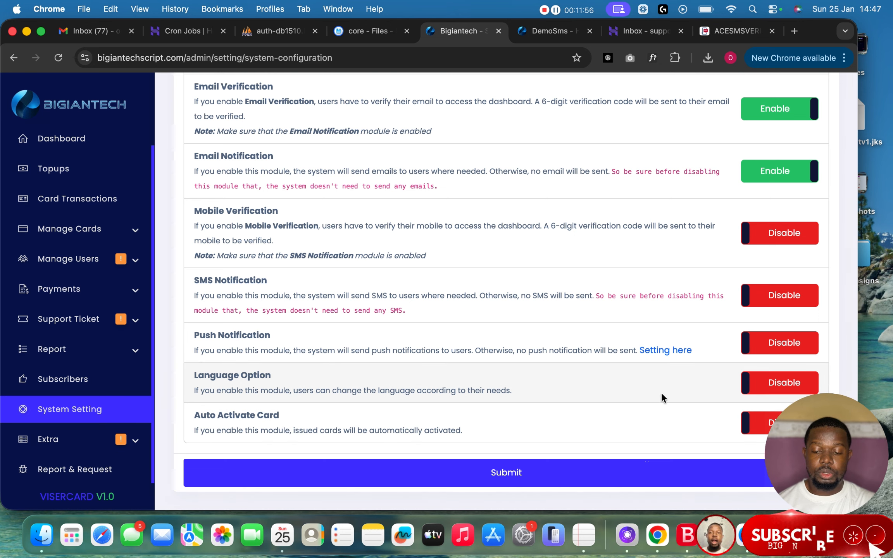
{"action": "left_click", "coordinate": [754, 381]}
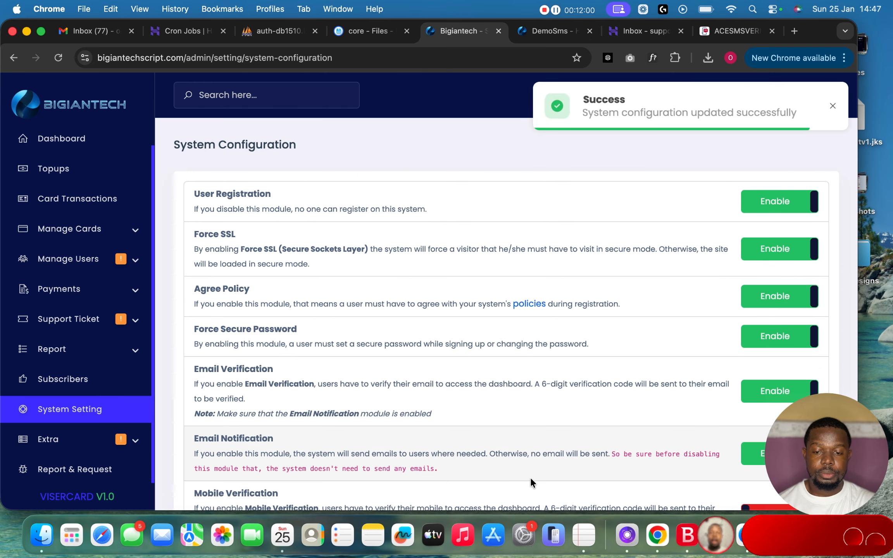
Open the payment gateways settings and look through the list of automatic gateways.
{"action": "left_click", "coordinate": [68, 415]}
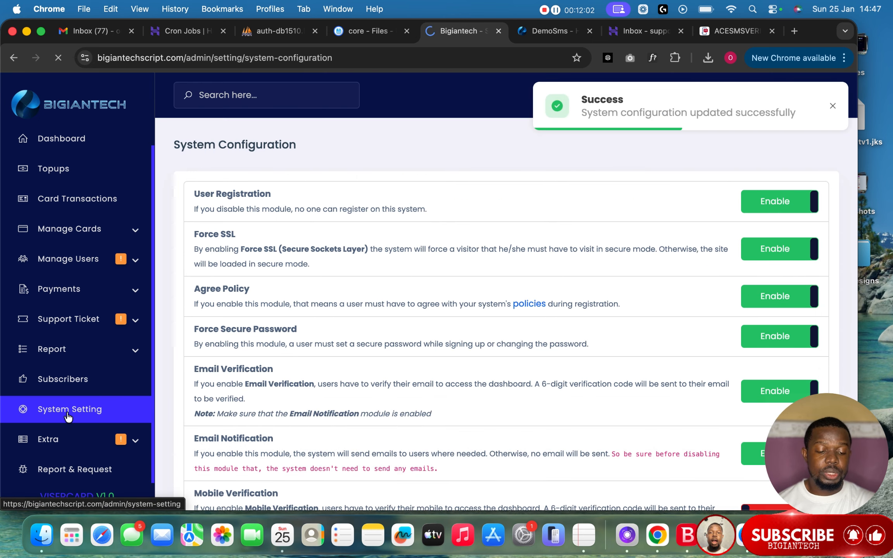
{"action": "scroll", "coordinate": [446, 355], "scroll_direction": "down", "scroll_amount": 5}
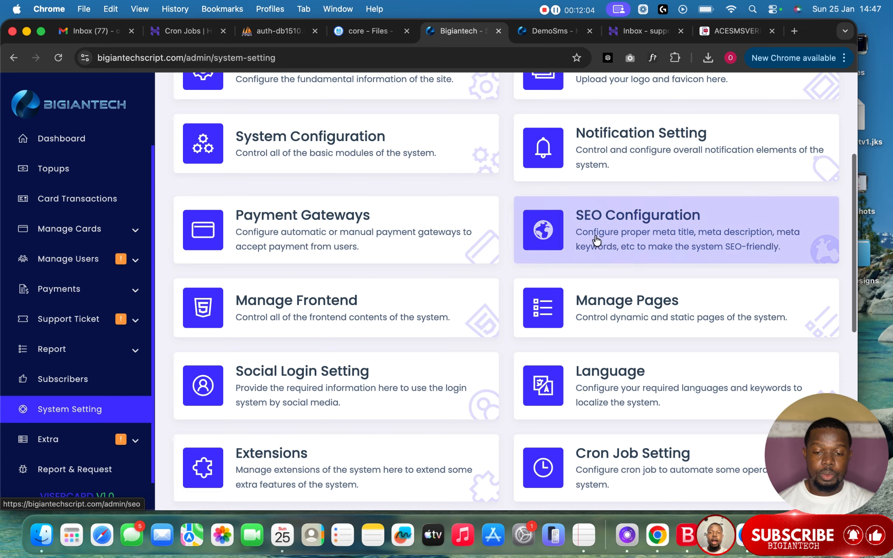
{"action": "left_click", "coordinate": [410, 237]}
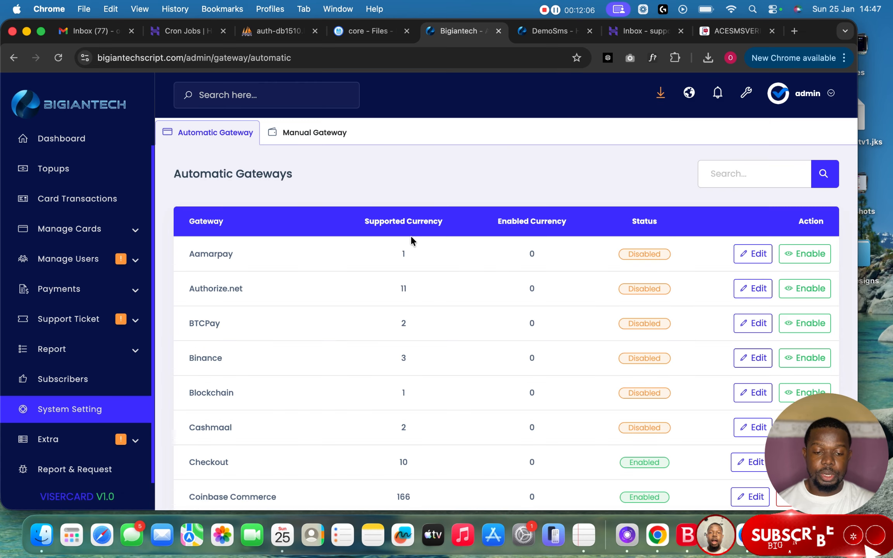
{"action": "scroll", "coordinate": [410, 235], "scroll_direction": "down", "scroll_amount": 15}
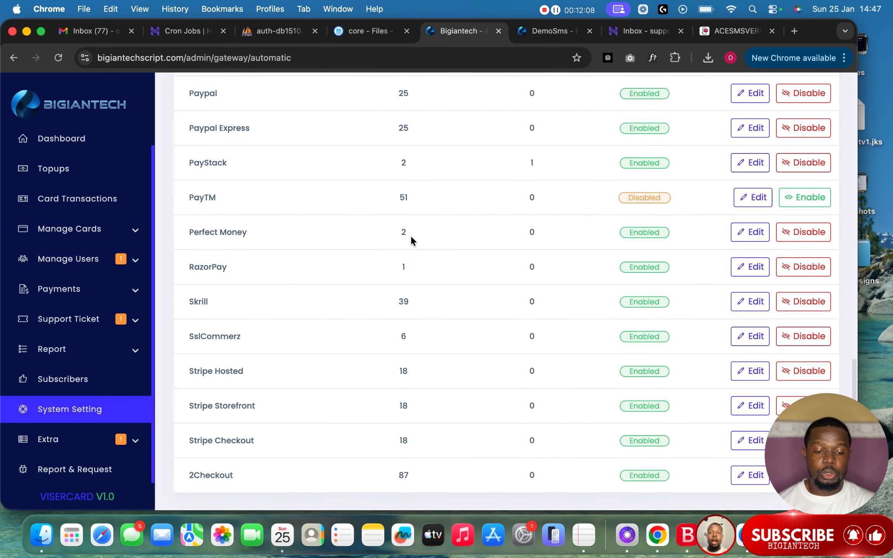
{"action": "scroll", "coordinate": [410, 235], "scroll_direction": "up", "scroll_amount": 15}
{"action": "scroll", "coordinate": [410, 235], "scroll_direction": "down", "scroll_amount": 4}
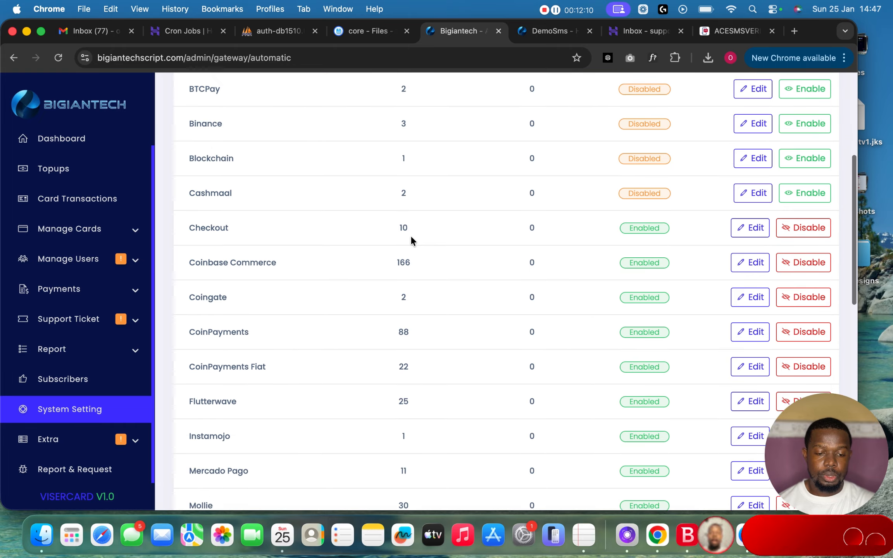
{"action": "scroll", "coordinate": [411, 236], "scroll_direction": "down", "scroll_amount": 3}
{"action": "scroll", "coordinate": [410, 236], "scroll_direction": "up", "scroll_amount": 2}
{"action": "scroll", "coordinate": [411, 236], "scroll_direction": "down", "scroll_amount": 10}
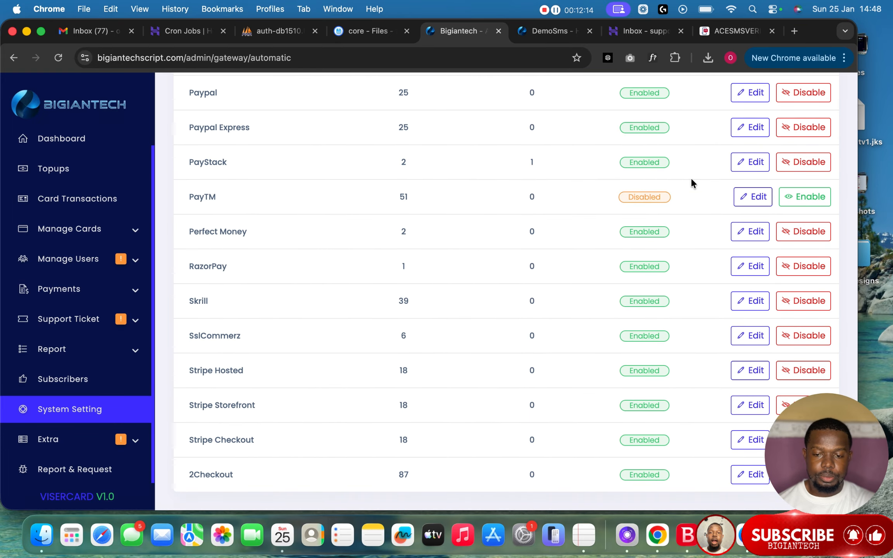
Open the PayStack gateway for editing and review its API key fields and NGN range, charge and currency settings.
{"action": "left_click", "coordinate": [750, 162]}
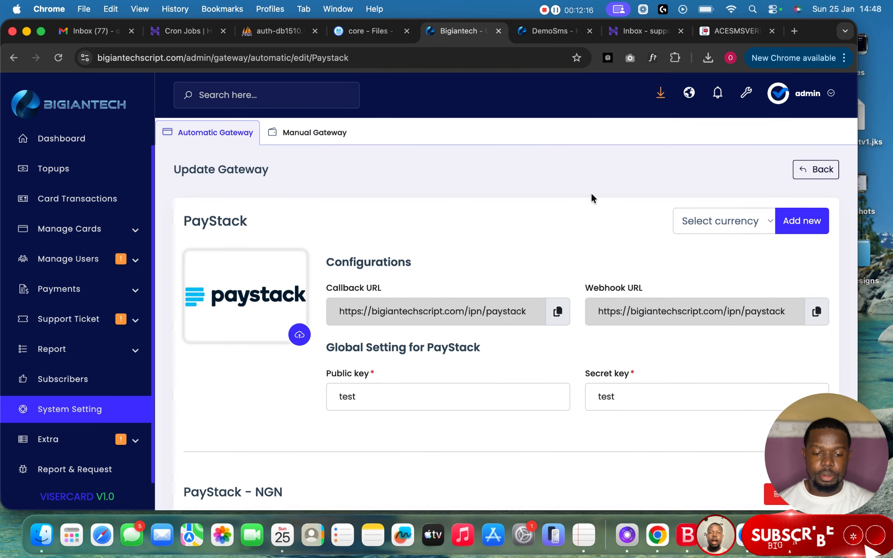
{"action": "scroll", "coordinate": [594, 311], "scroll_direction": "down", "scroll_amount": 2}
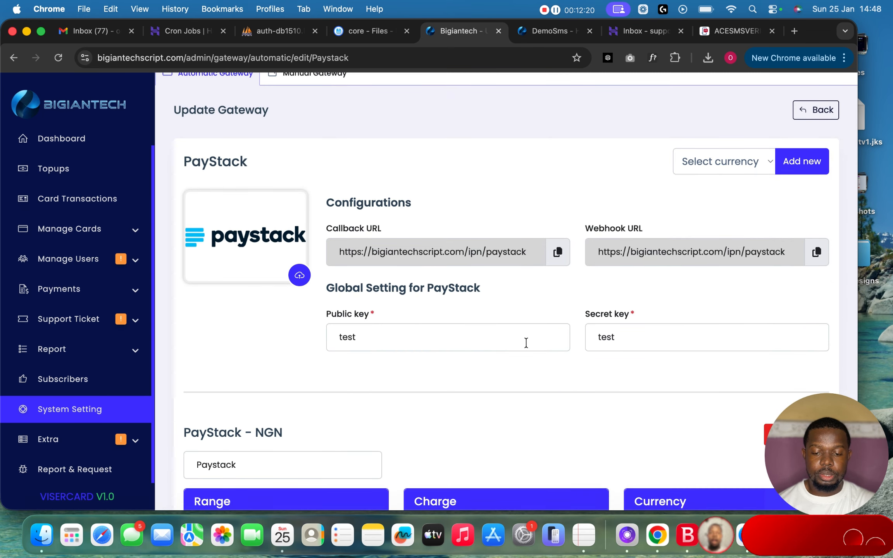
{"action": "scroll", "coordinate": [526, 342], "scroll_direction": "down", "scroll_amount": 3}
{"action": "scroll", "coordinate": [512, 298], "scroll_direction": "down", "scroll_amount": 3}
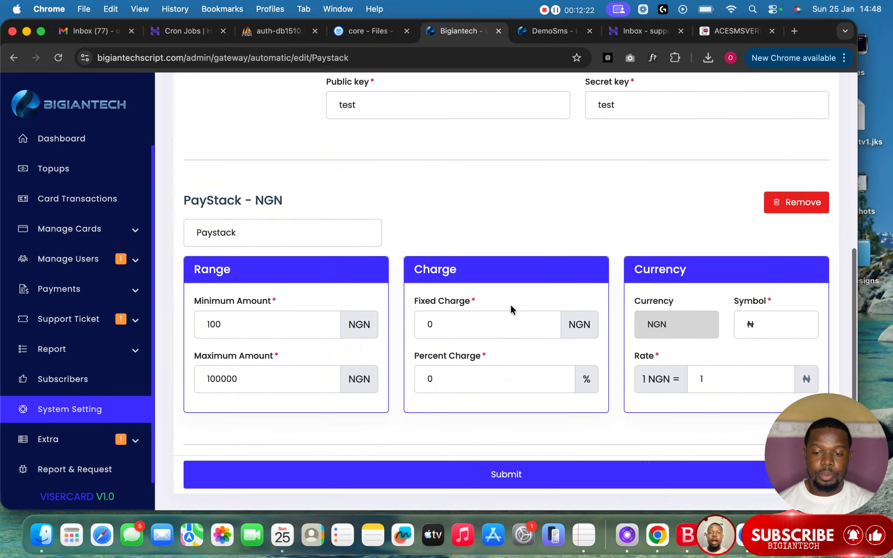
Review the PayStack gateway's keys and NGN settings, and check which additional currencies can be added.
{"action": "scroll", "coordinate": [510, 304], "scroll_direction": "up", "scroll_amount": 5}
{"action": "scroll", "coordinate": [510, 306], "scroll_direction": "down", "scroll_amount": 6}
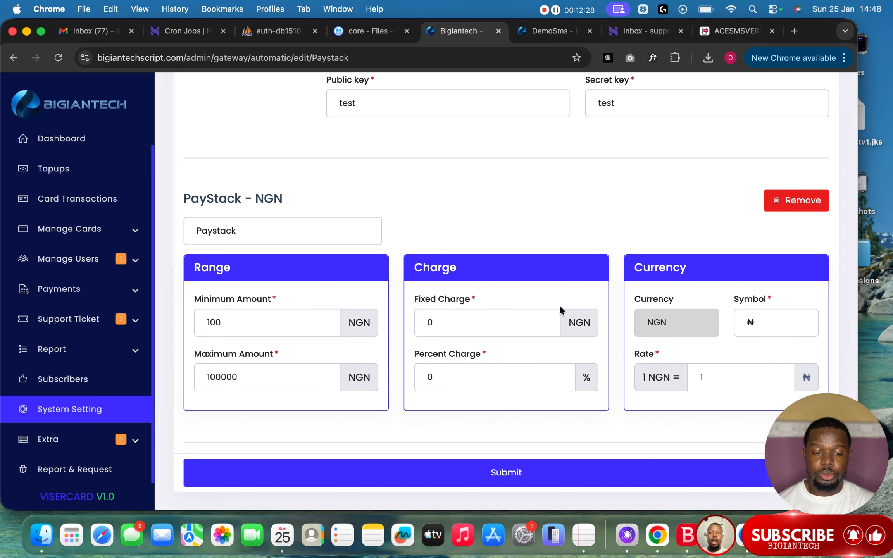
{"action": "scroll", "coordinate": [465, 326], "scroll_direction": "up", "scroll_amount": 8}
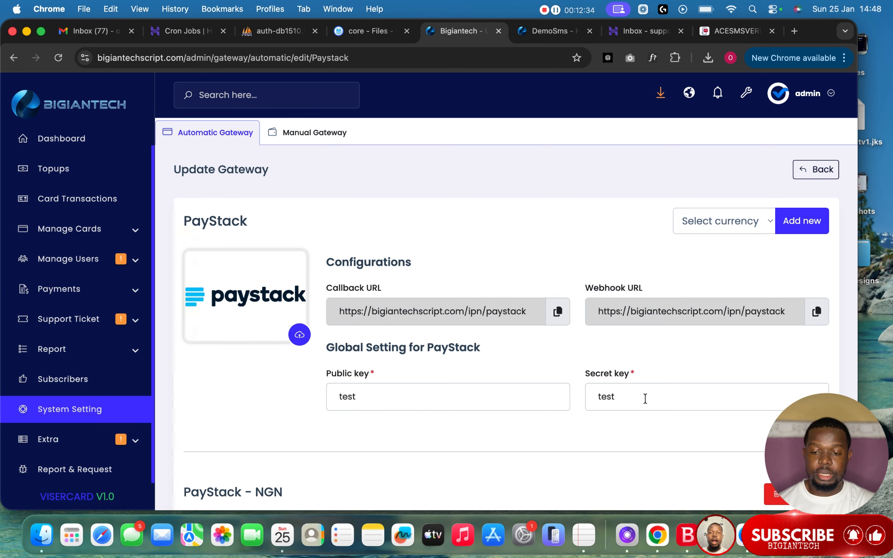
{"action": "left_click", "coordinate": [716, 229]}
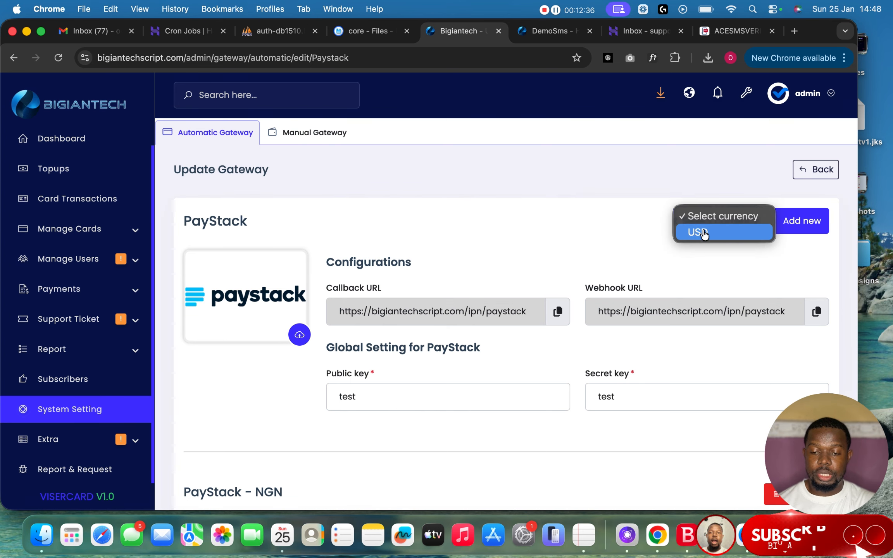
{"action": "left_click", "coordinate": [639, 234]}
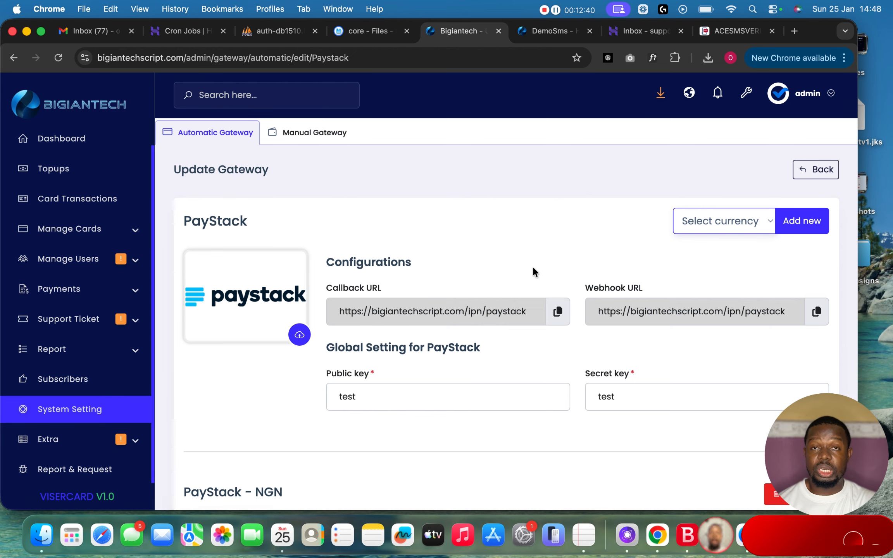
Start a new manual payment gateway and look through its range, charge, deposit instruction and user data sections.
{"action": "left_click", "coordinate": [322, 138]}
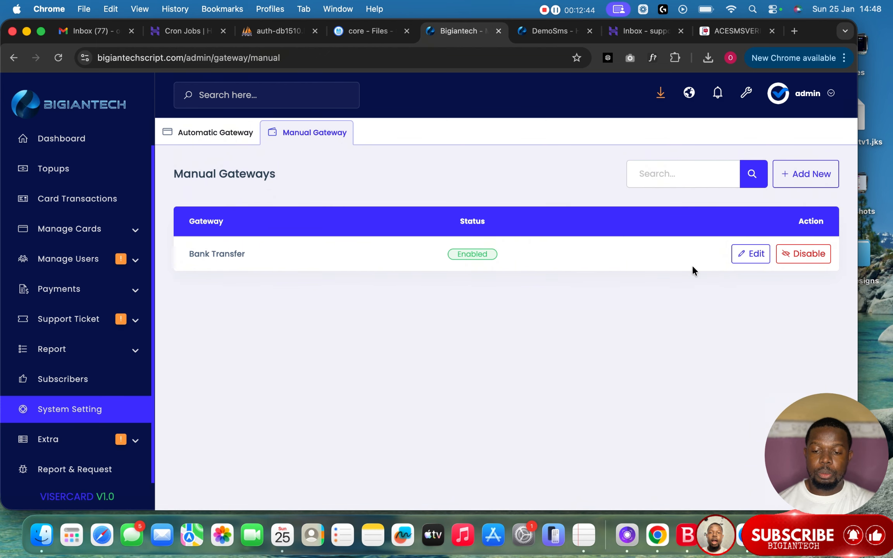
{"action": "left_click", "coordinate": [808, 175]}
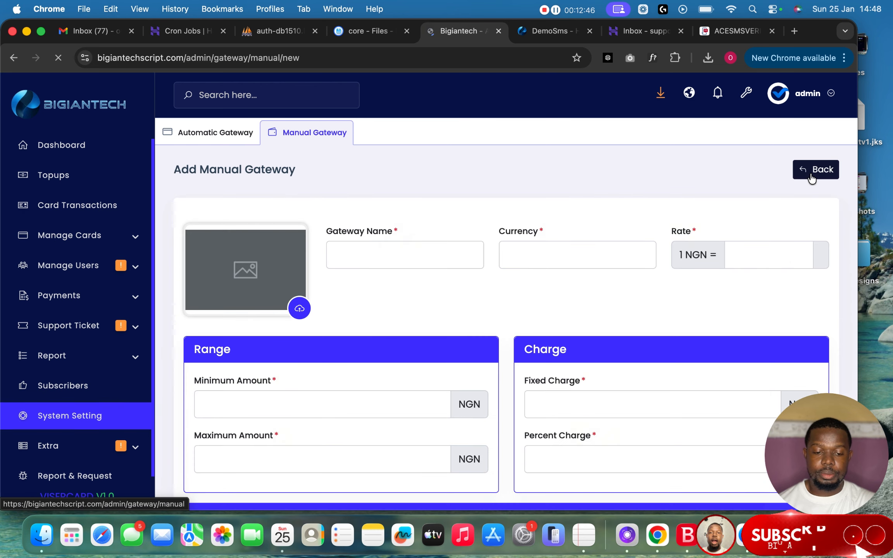
{"action": "scroll", "coordinate": [586, 252], "scroll_direction": "down", "scroll_amount": 3}
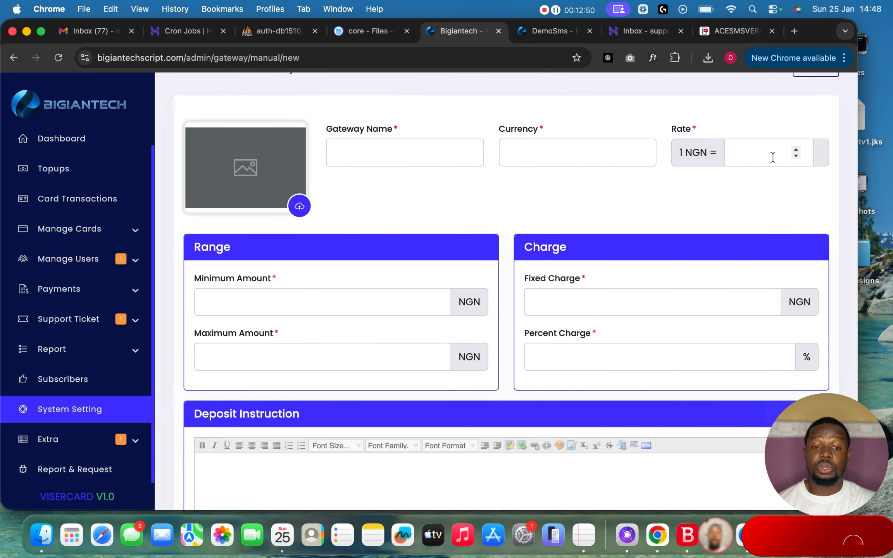
{"action": "scroll", "coordinate": [416, 185], "scroll_direction": "down", "scroll_amount": 4}
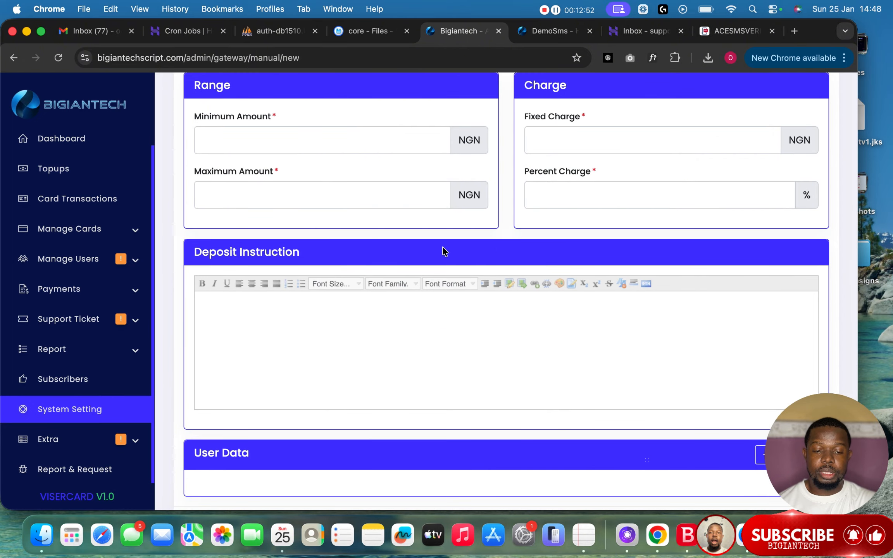
{"action": "scroll", "coordinate": [442, 246], "scroll_direction": "up", "scroll_amount": 3}
{"action": "scroll", "coordinate": [597, 216], "scroll_direction": "down", "scroll_amount": 5}
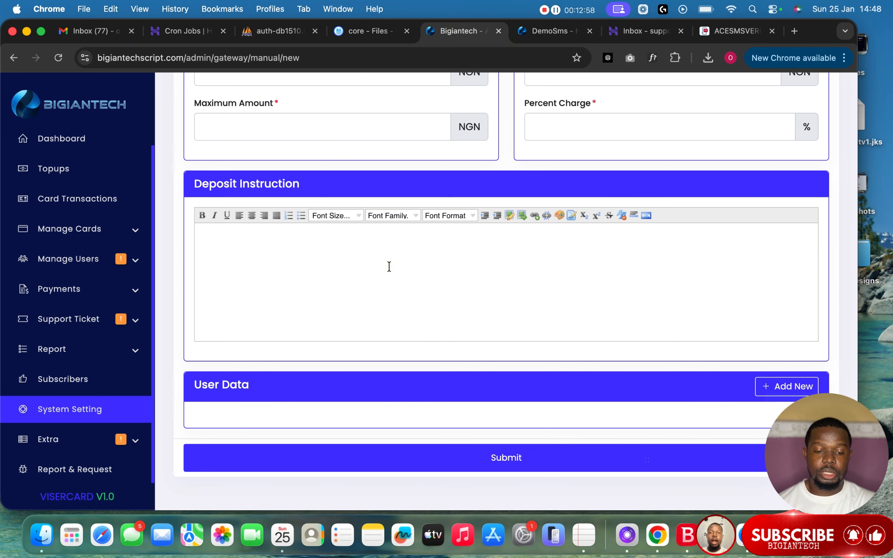
{"action": "scroll", "coordinate": [389, 266], "scroll_direction": "up", "scroll_amount": 10}
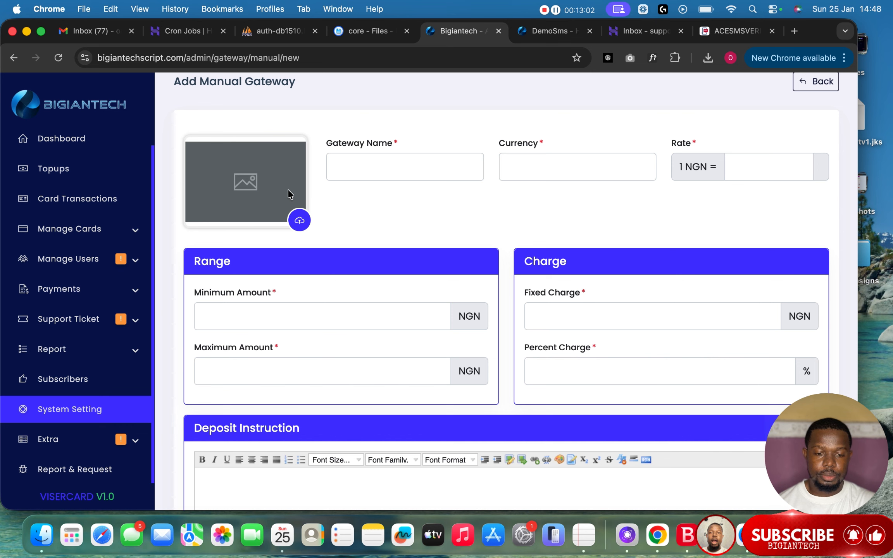
Give the new manual gateway a Bitcoin logo image, the name Bitcoin, currency BTC and a rate of 1.
{"action": "left_click", "coordinate": [557, 9]}
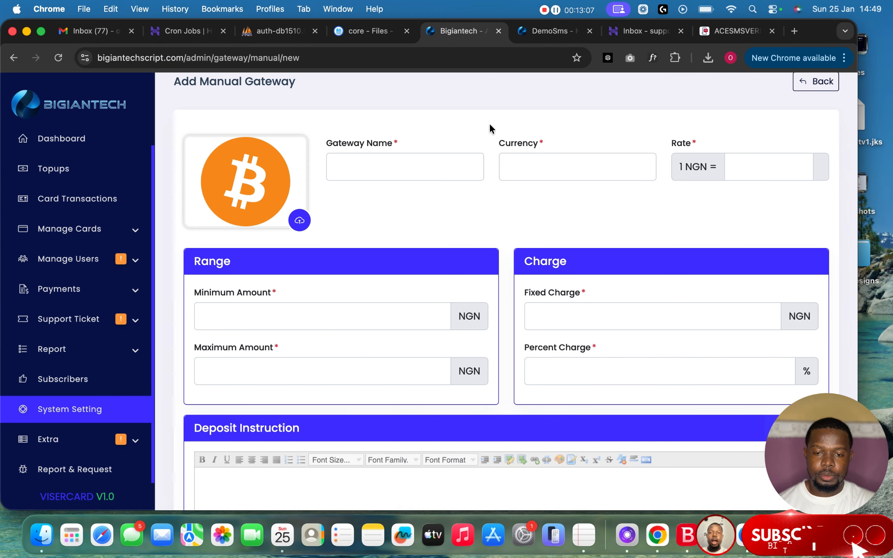
{"action": "left_click", "coordinate": [392, 163]}
{"action": "left_click", "coordinate": [409, 190]}
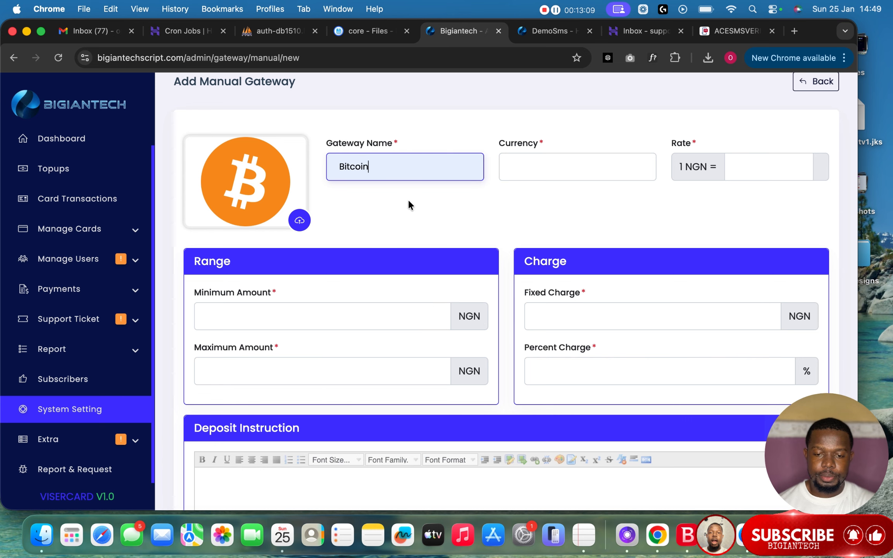
{"action": "left_click", "coordinate": [532, 162]}
{"action": "left_click", "coordinate": [568, 197]}
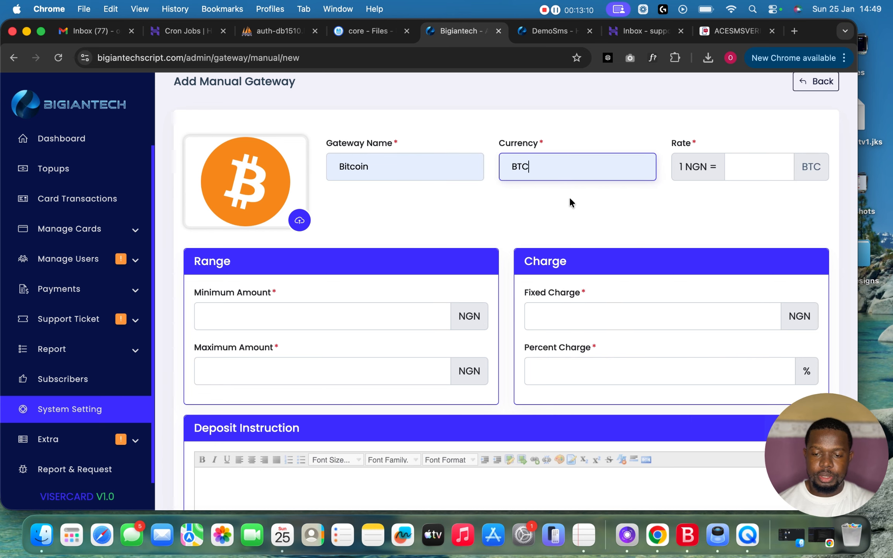
{"action": "left_click", "coordinate": [763, 164]}
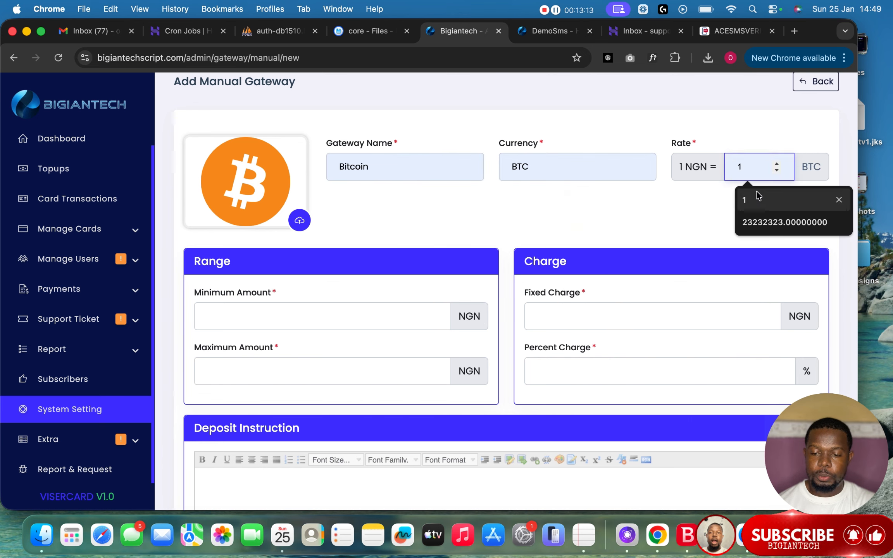
{"action": "left_click", "coordinate": [754, 194]}
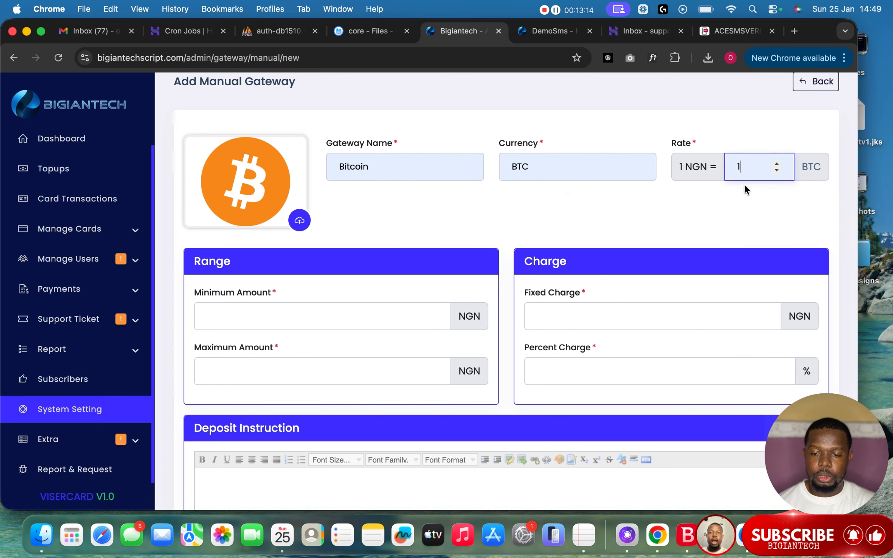
{"action": "left_click", "coordinate": [633, 220]}
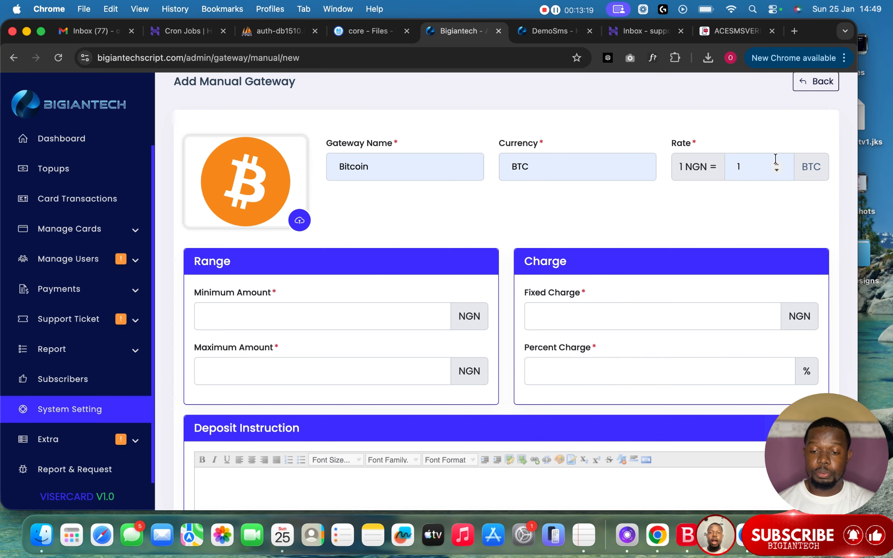
Set the Bitcoin gateway's range to a minimum of 100 NGN and a maximum of 100000 NGN.
{"action": "scroll", "coordinate": [741, 181], "scroll_direction": "down", "scroll_amount": 3}
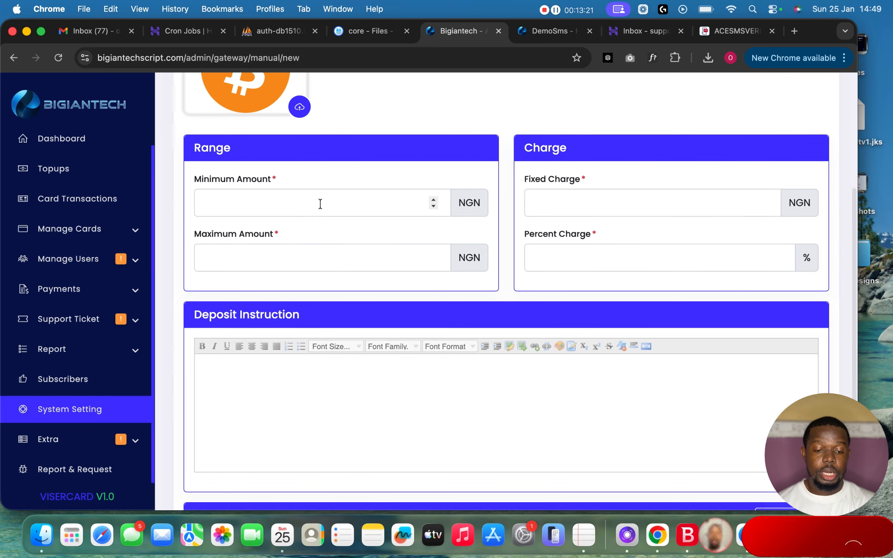
{"action": "left_click", "coordinate": [320, 203]}
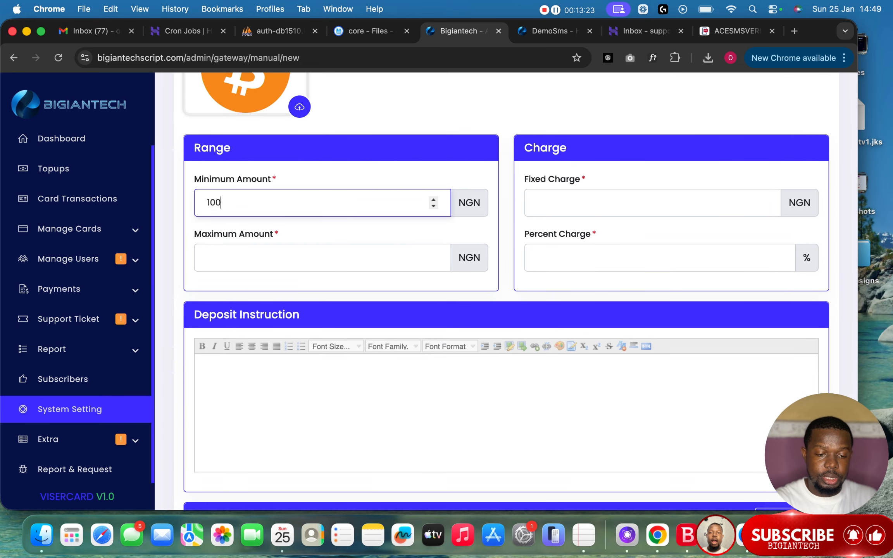
{"action": "left_click", "coordinate": [289, 256]}
{"action": "type", "text": "100"}
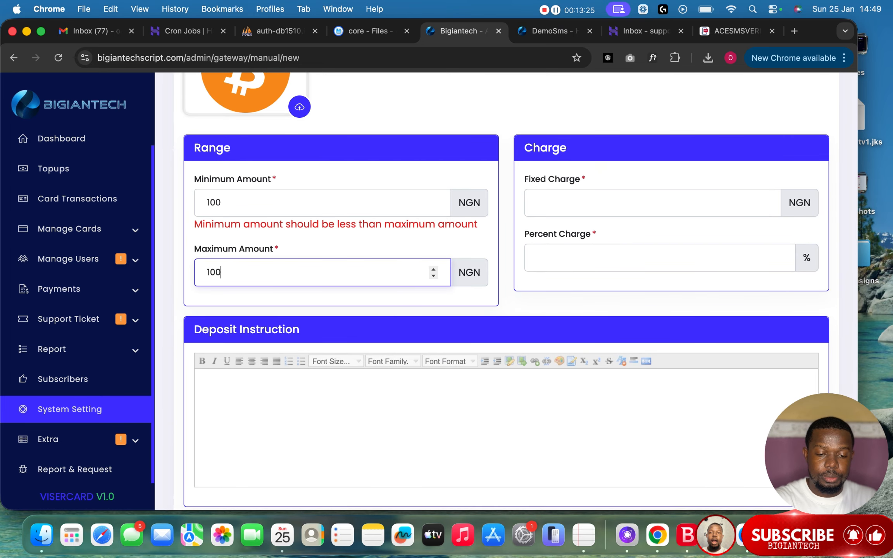
{"action": "type", "text": "000"}
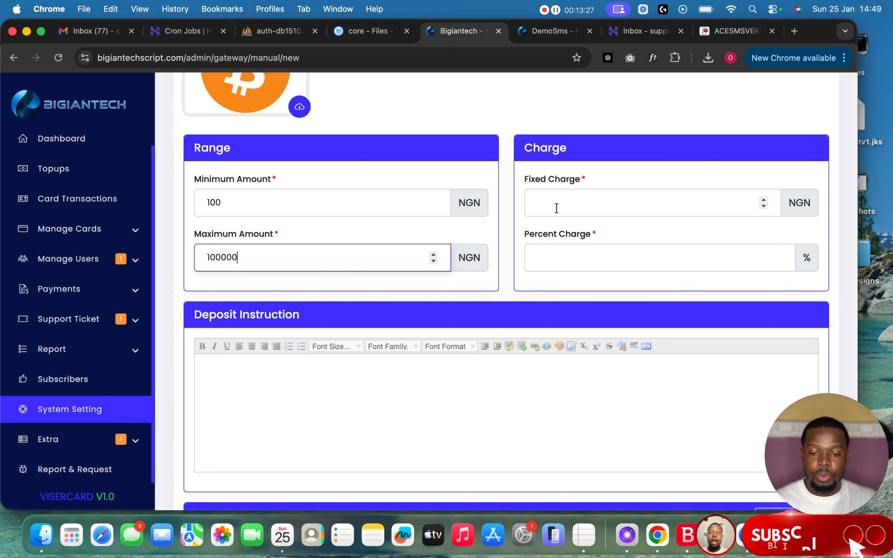
Set both the fixed charge and the percent charge of the Bitcoin gateway to 0.
{"action": "left_click", "coordinate": [558, 207]}
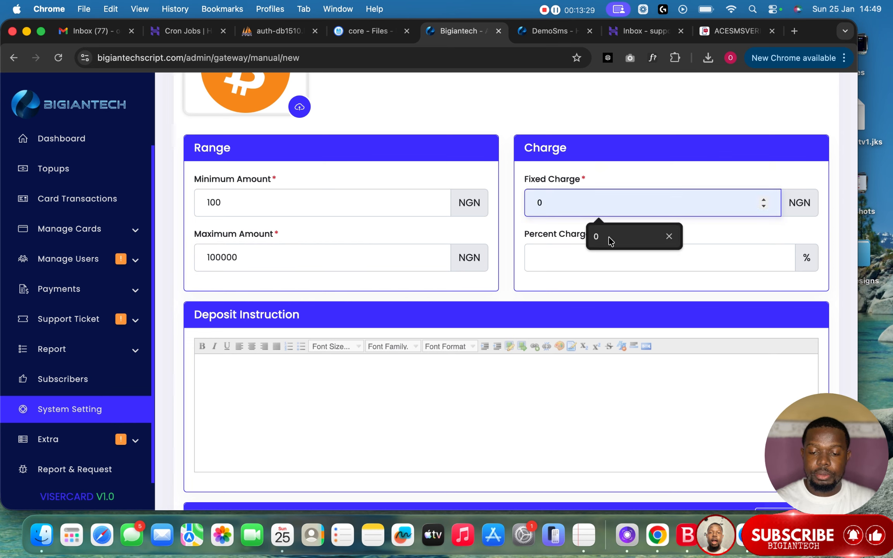
{"action": "left_click", "coordinate": [608, 236]}
{"action": "left_click", "coordinate": [593, 254]}
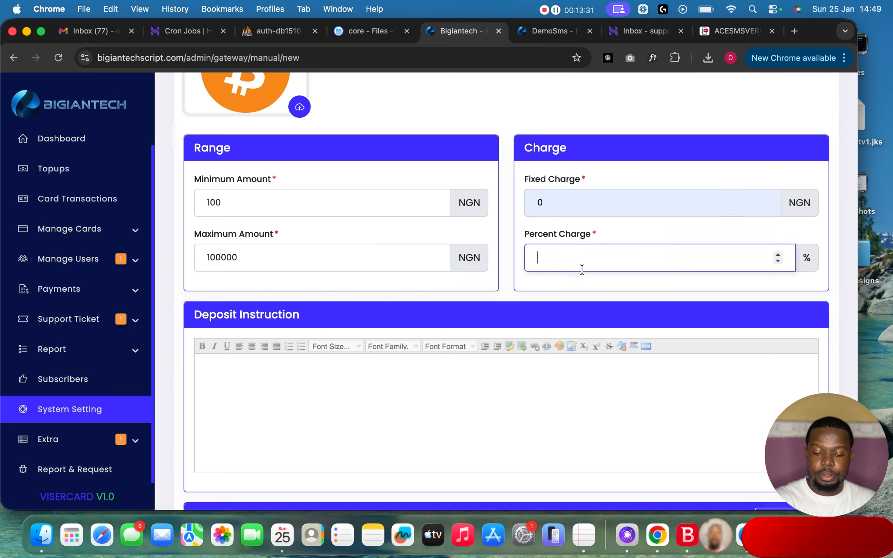
{"action": "type", "text": "0"}
Fill the deposit instruction with the placeholder text "hrhfjfjfkfkfkkfjkebkkfuhujhueruhrf".
{"action": "scroll", "coordinate": [529, 302], "scroll_direction": "down", "scroll_amount": 3}
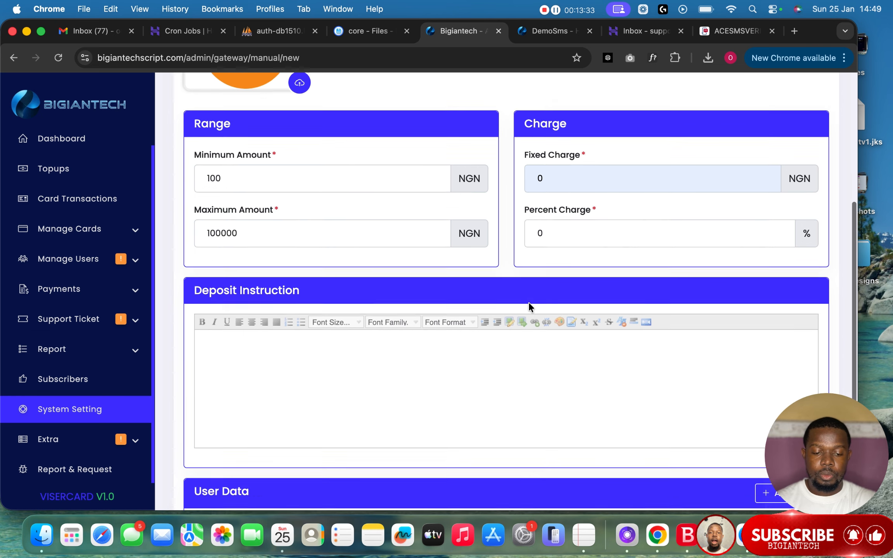
{"action": "left_click", "coordinate": [370, 287]}
{"action": "type", "text": "hrhfjfjf"}
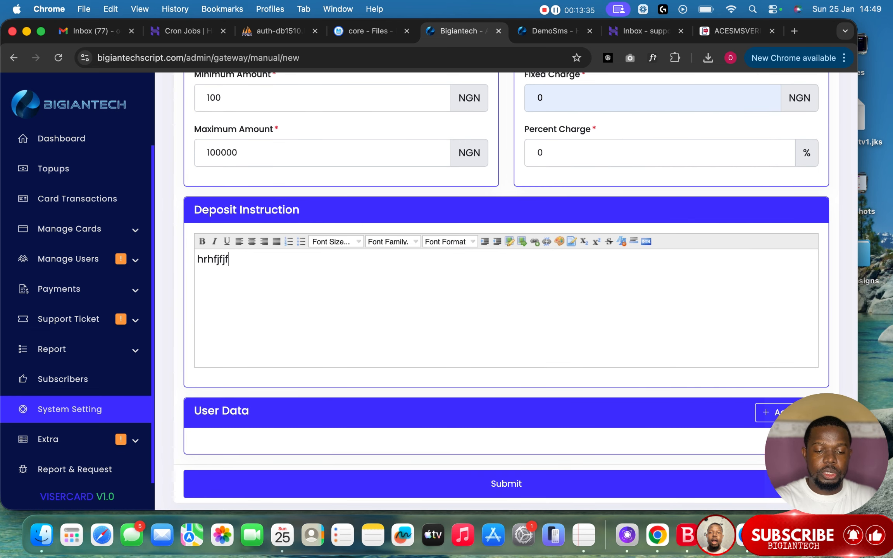
{"action": "type", "text": "kfkfkkfjkebkkfuhujhueruhrf"}
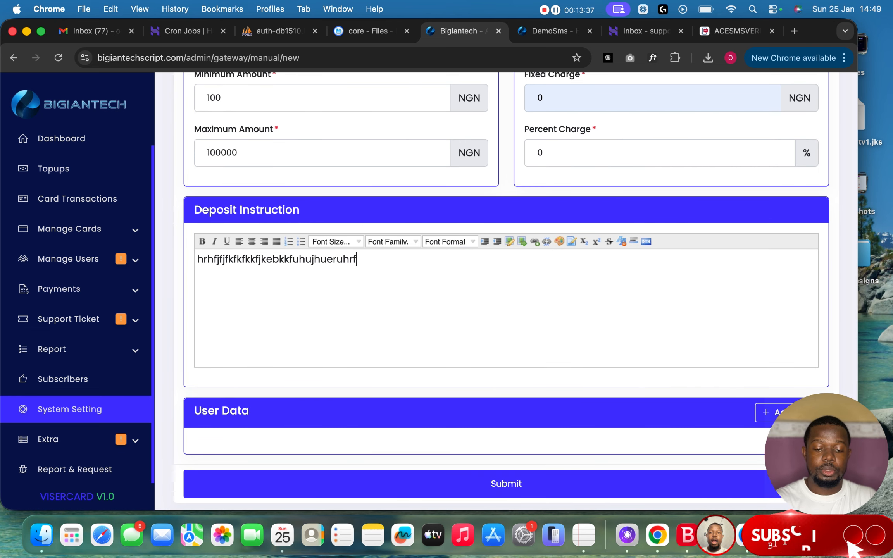
Start a new user data field for the Bitcoin gateway and look through the available field types.
{"action": "scroll", "coordinate": [722, 361], "scroll_direction": "down", "scroll_amount": 1}
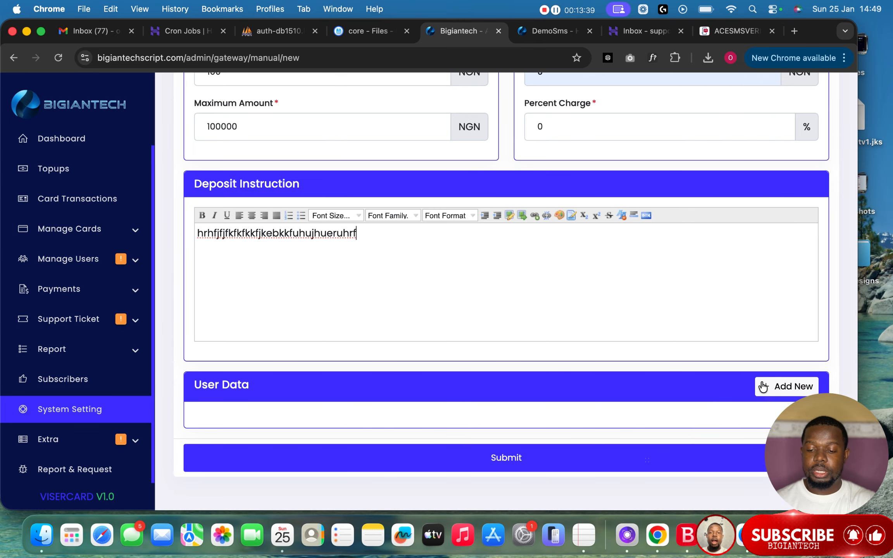
{"action": "left_click", "coordinate": [762, 386]}
{"action": "left_click", "coordinate": [446, 171]}
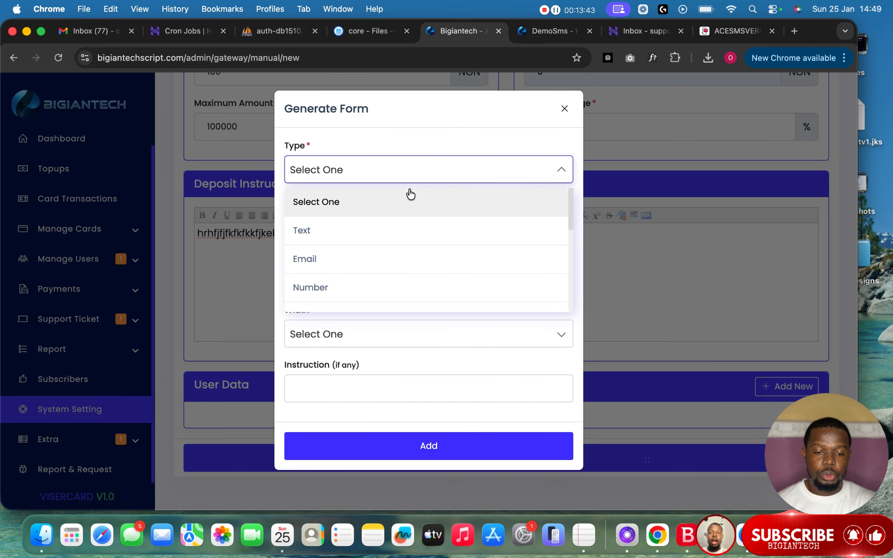
{"action": "left_click", "coordinate": [413, 163]}
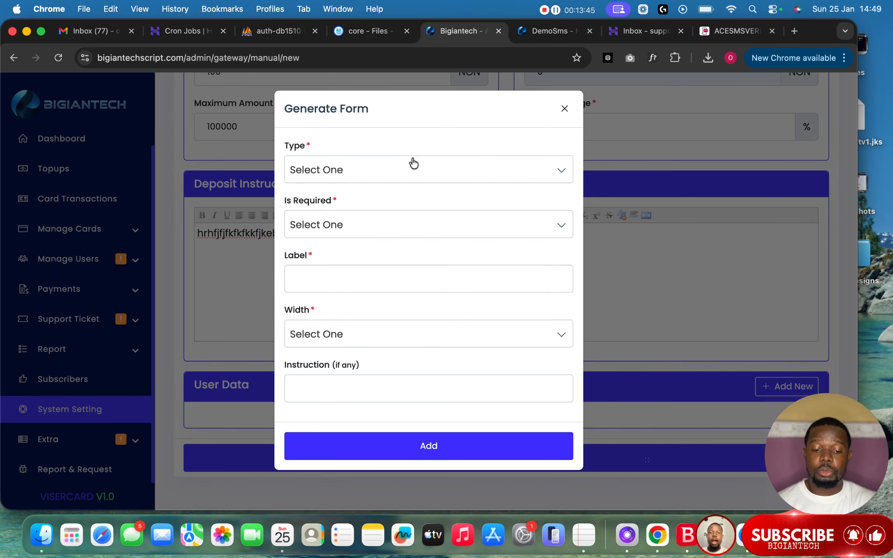
{"action": "left_click", "coordinate": [406, 180]}
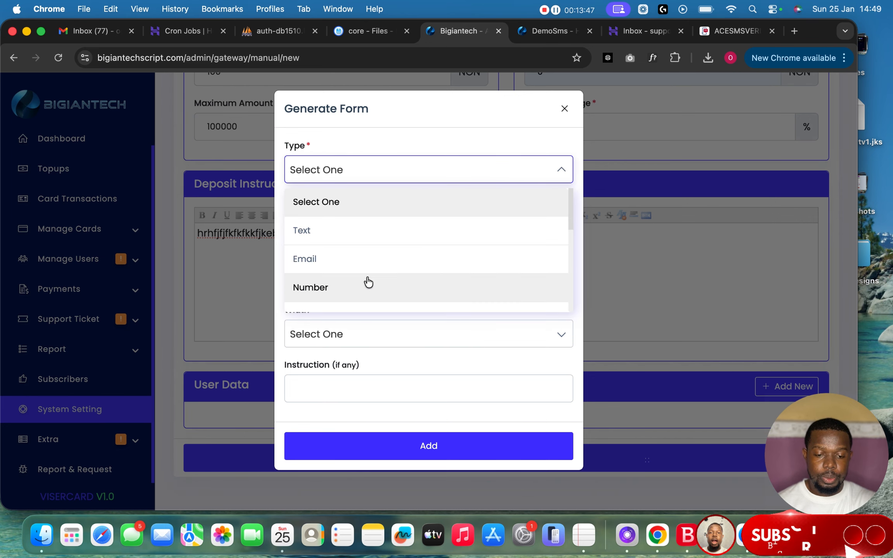
{"action": "scroll", "coordinate": [366, 281], "scroll_direction": "down", "scroll_amount": 5}
{"action": "scroll", "coordinate": [366, 282], "scroll_direction": "down", "scroll_amount": 2}
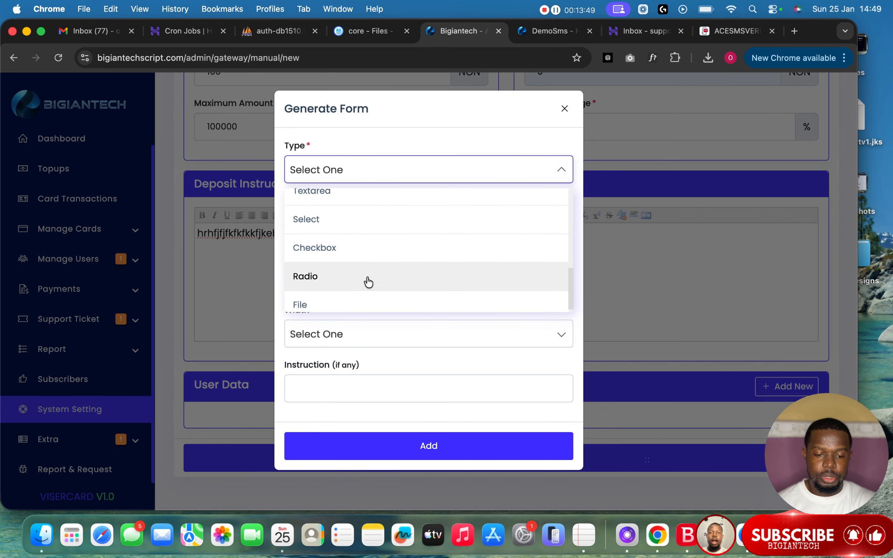
Define the user data field as a required File type labelled "Upload Proof Of Payment".
{"action": "left_click", "coordinate": [342, 299]}
{"action": "left_click", "coordinate": [379, 231]}
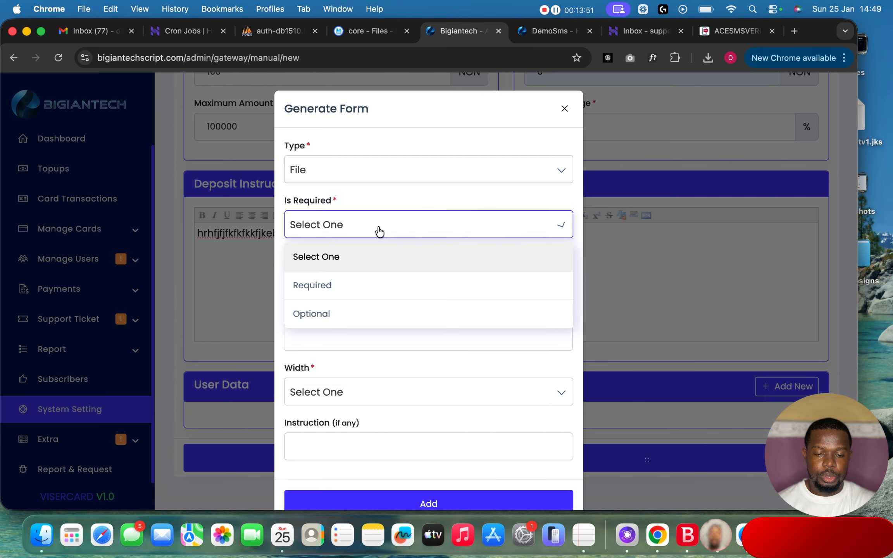
{"action": "left_click", "coordinate": [354, 283]}
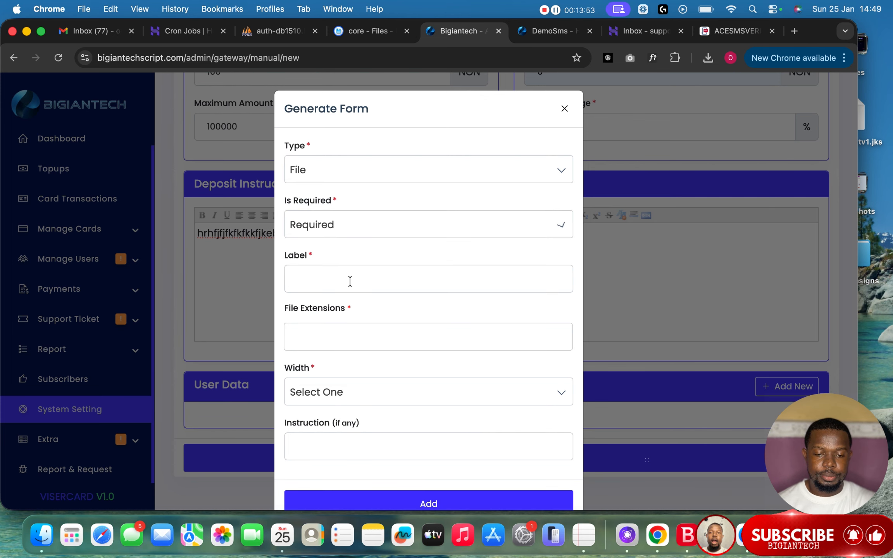
{"action": "left_click", "coordinate": [368, 282]}
{"action": "left_click", "coordinate": [388, 314]}
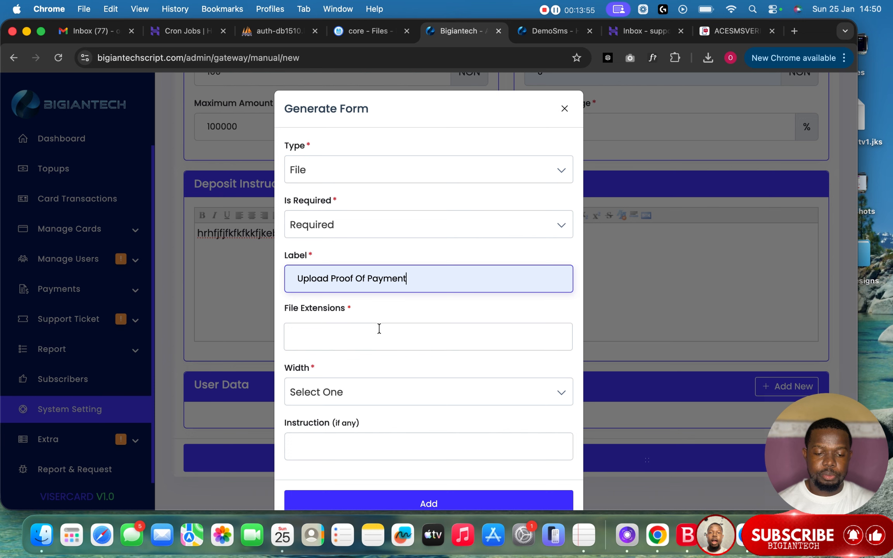
Allow the JPG, JPEG and PNG file extensions for the upload field.
{"action": "left_click", "coordinate": [370, 343]}
{"action": "left_click", "coordinate": [356, 372]}
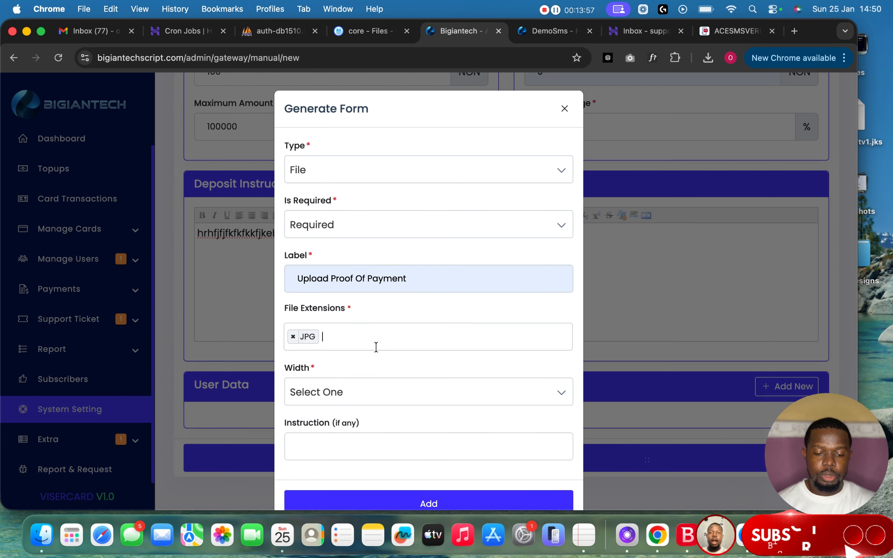
{"action": "left_click", "coordinate": [375, 347]}
{"action": "left_click", "coordinate": [352, 399]}
{"action": "left_click", "coordinate": [403, 339]}
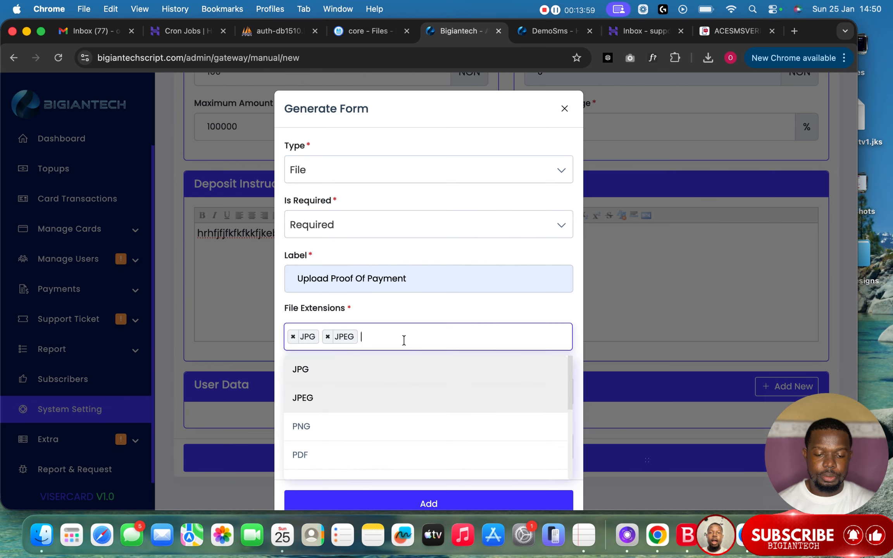
{"action": "left_click", "coordinate": [369, 428]}
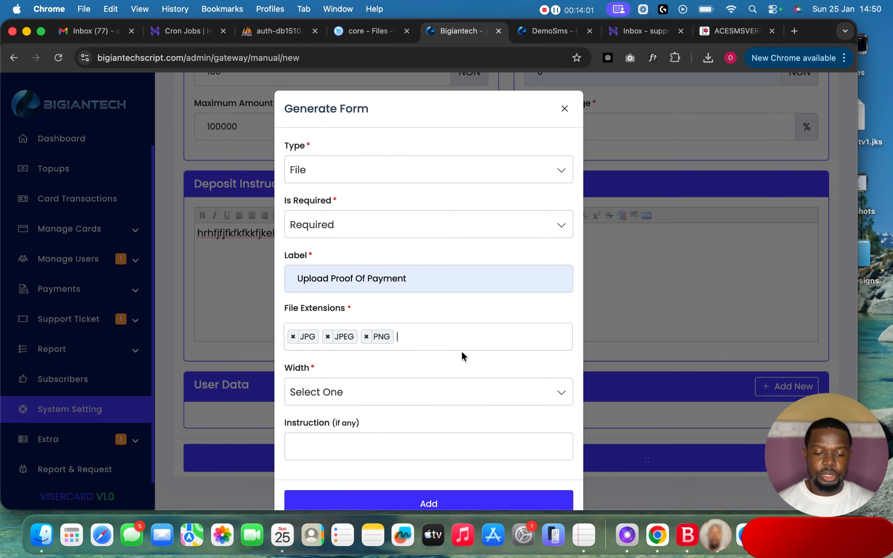
Add the field at 100% width with the instruction "Ensure to upload payment proof for quick approval" and submit the new manual gateway.
{"action": "scroll", "coordinate": [462, 352], "scroll_direction": "down", "scroll_amount": 2}
{"action": "left_click", "coordinate": [398, 356]}
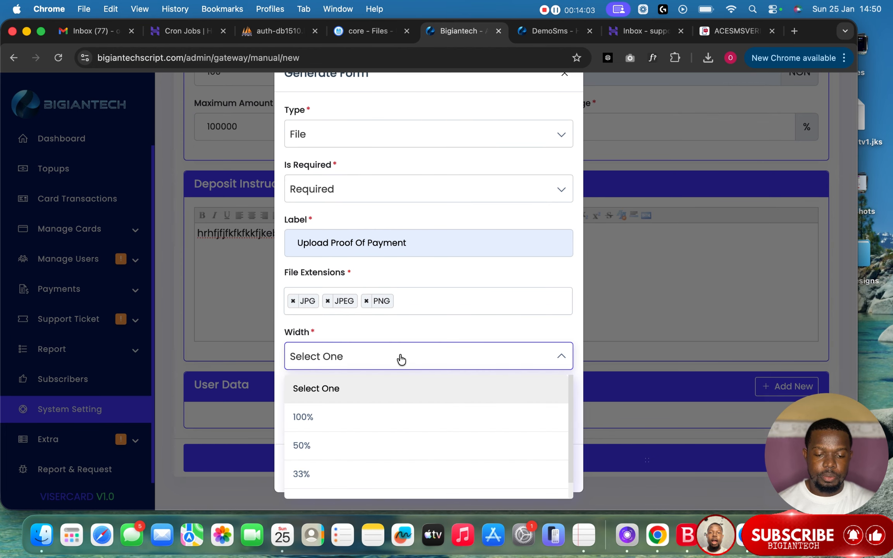
{"action": "left_click", "coordinate": [328, 423]}
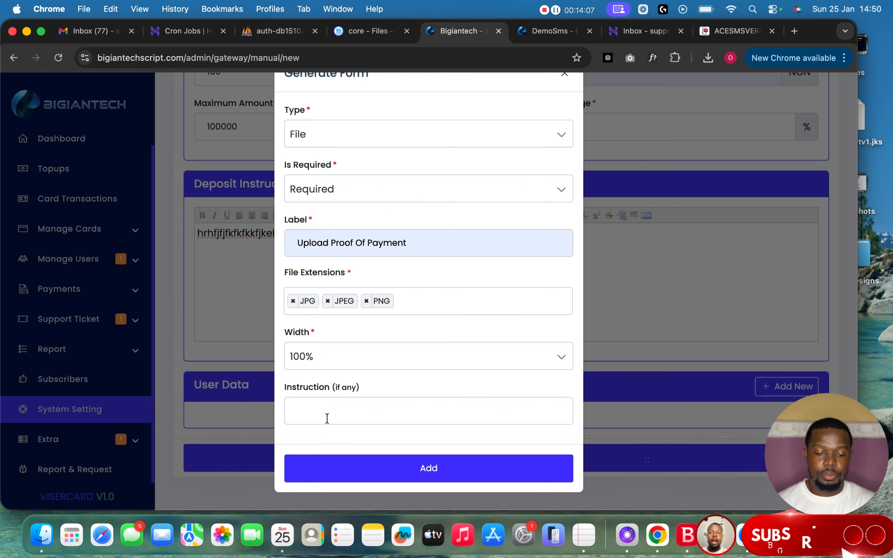
{"action": "left_click", "coordinate": [327, 419]}
{"action": "left_click", "coordinate": [370, 443]}
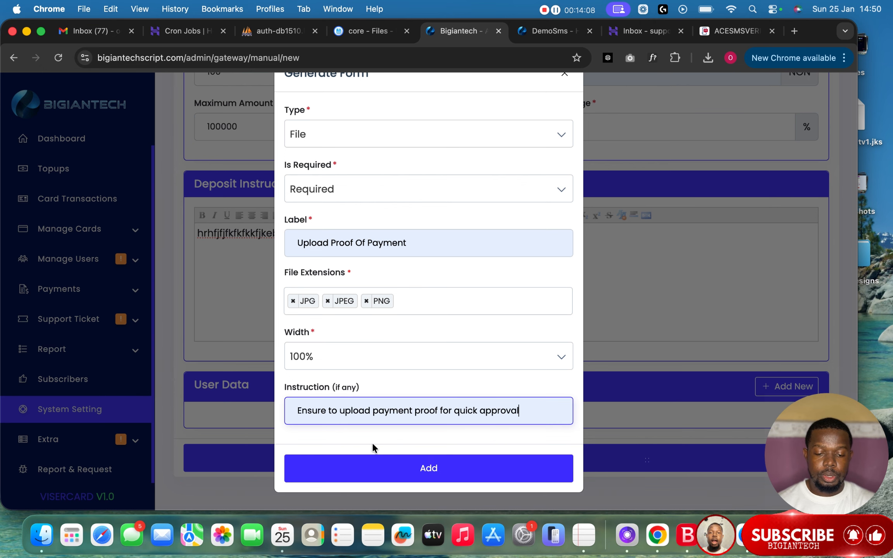
{"action": "left_click", "coordinate": [426, 468]}
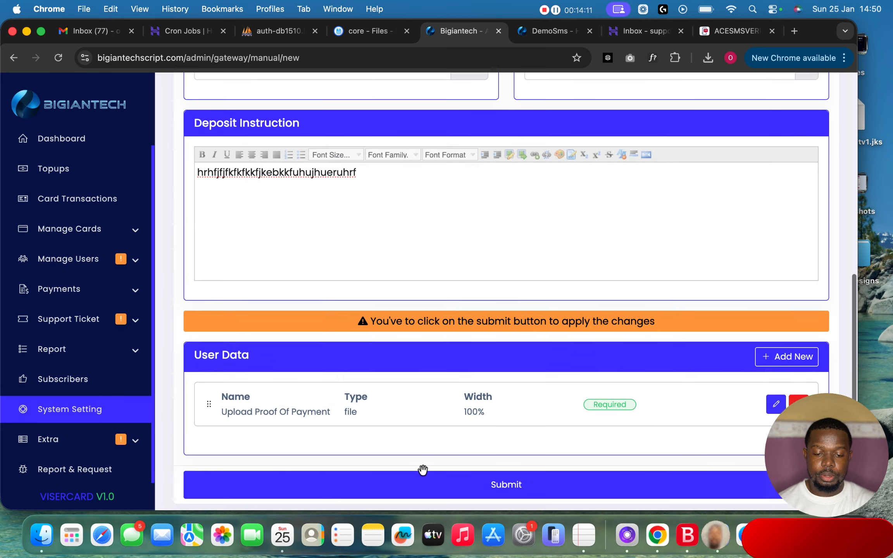
{"action": "scroll", "coordinate": [445, 387], "scroll_direction": "down", "scroll_amount": 3}
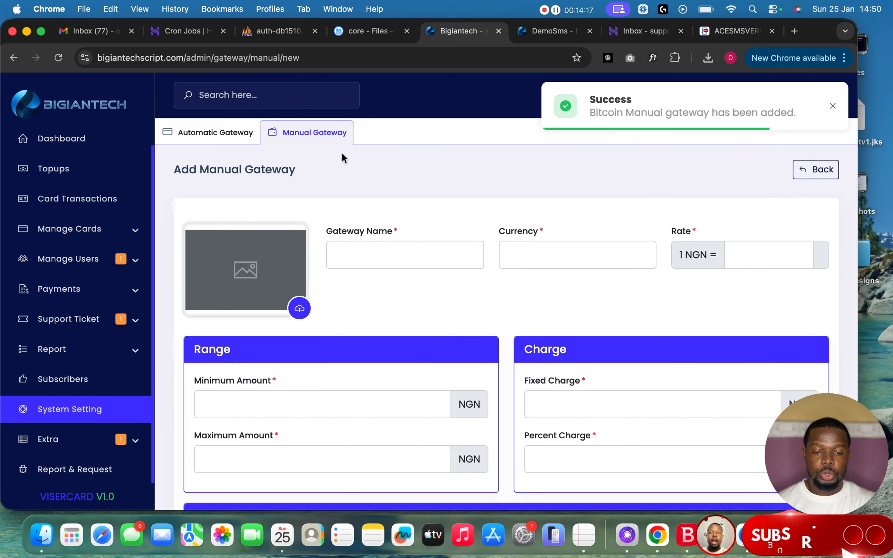
Open the Bank Transfer manual gateway for editing and review its amounts, charges and deposit instruction.
{"action": "left_click", "coordinate": [319, 135]}
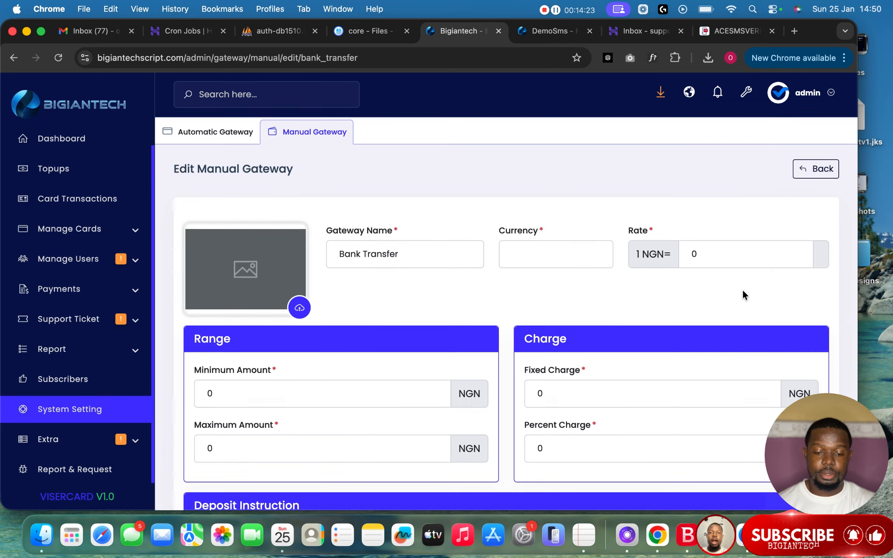
{"action": "scroll", "coordinate": [742, 289], "scroll_direction": "down", "scroll_amount": 10}
{"action": "scroll", "coordinate": [584, 326], "scroll_direction": "up", "scroll_amount": 2}
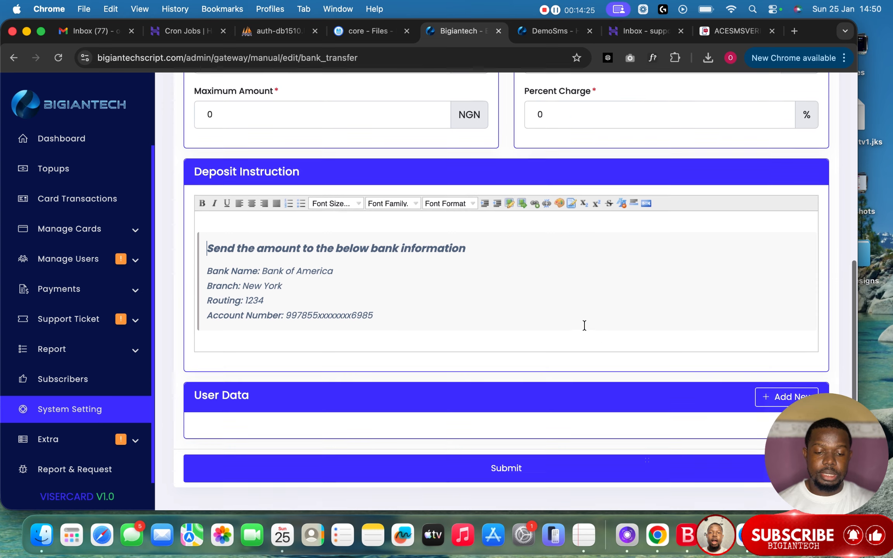
{"action": "scroll", "coordinate": [584, 325], "scroll_direction": "up", "scroll_amount": 10}
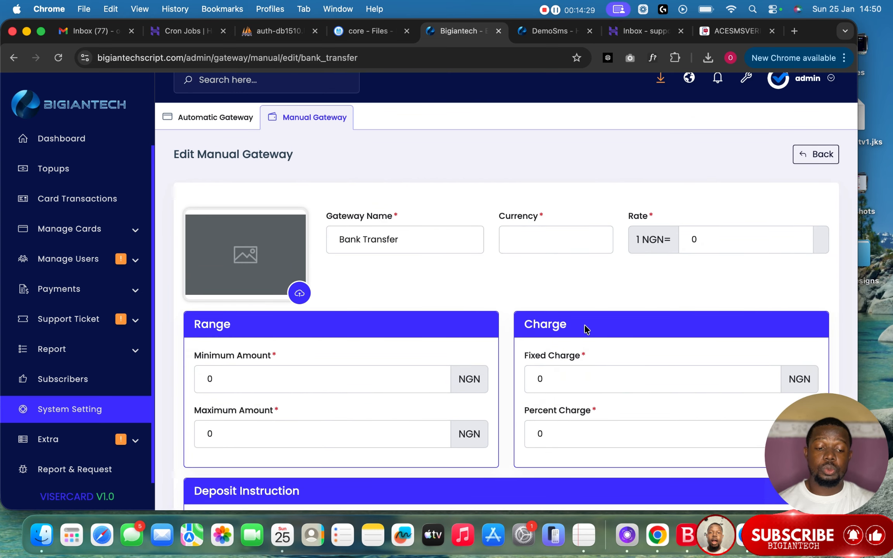
Open the SEO Configuration from the system settings and review its image, meta keywords and social descriptions.
{"action": "left_click", "coordinate": [81, 409]}
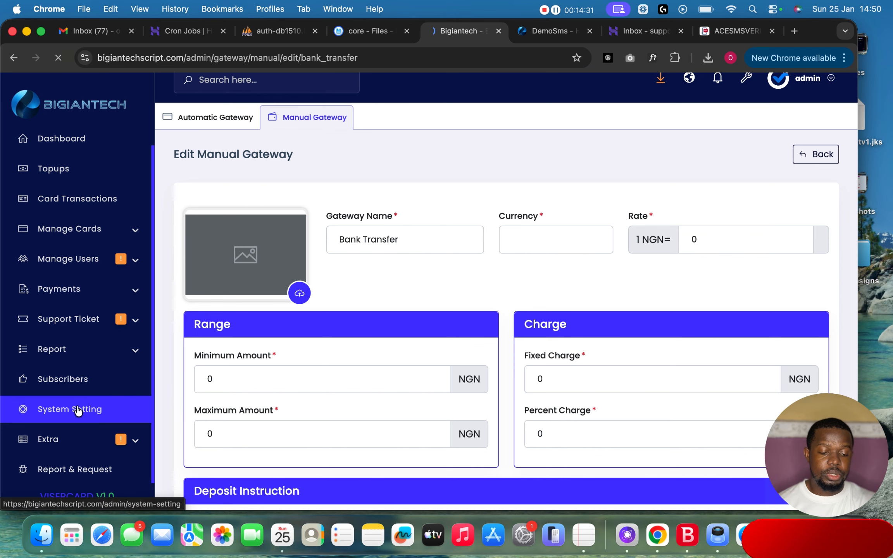
{"action": "scroll", "coordinate": [428, 340], "scroll_direction": "down", "scroll_amount": 5}
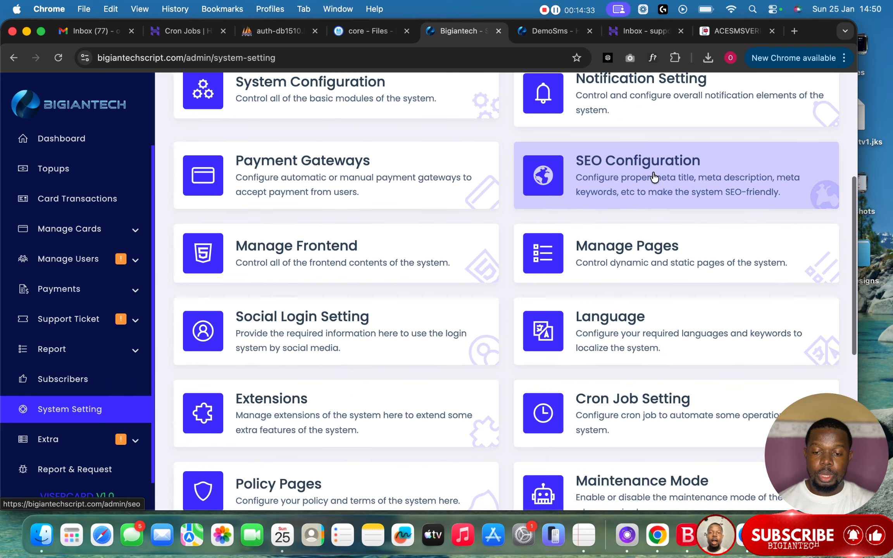
{"action": "left_click", "coordinate": [665, 176]}
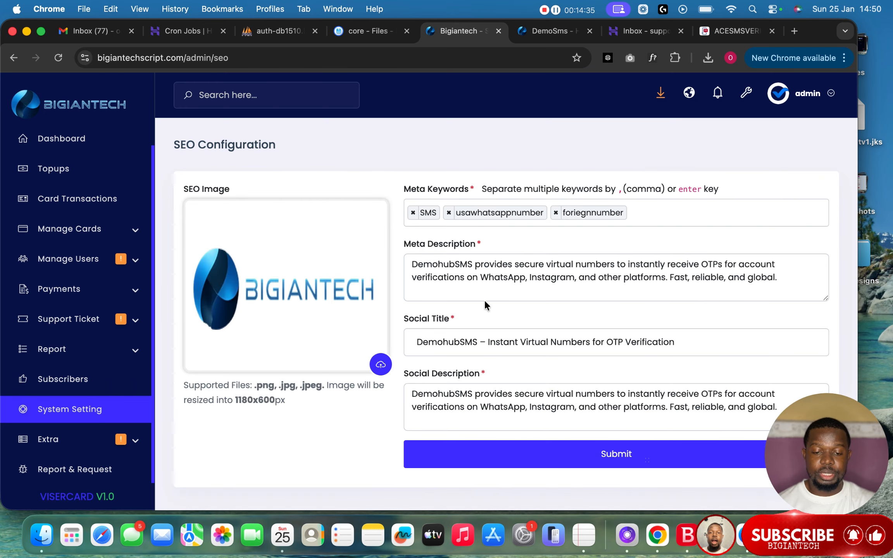
{"action": "scroll", "coordinate": [484, 301], "scroll_direction": "down", "scroll_amount": 1}
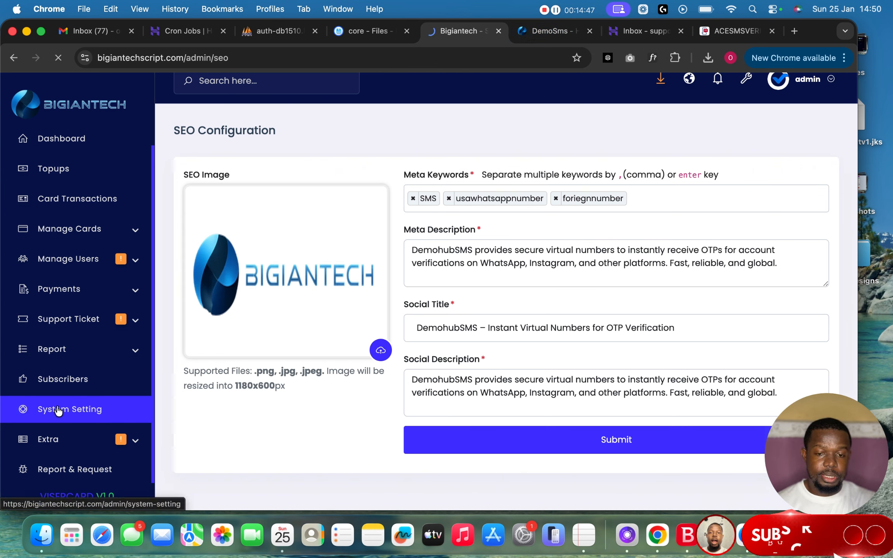
Open the Advantage Section under Manage Frontend and review its title, button text, link and description.
{"action": "scroll", "coordinate": [355, 404], "scroll_direction": "down", "scroll_amount": 8}
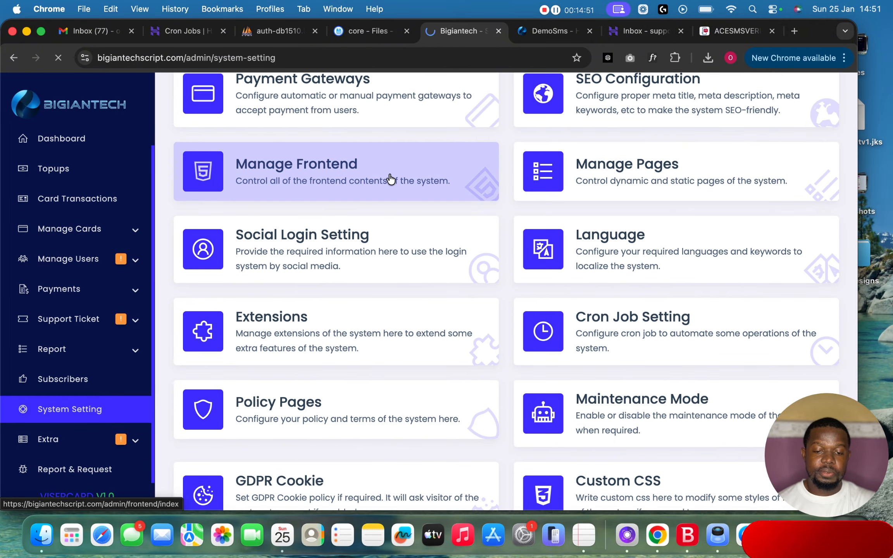
{"action": "left_click", "coordinate": [389, 176]}
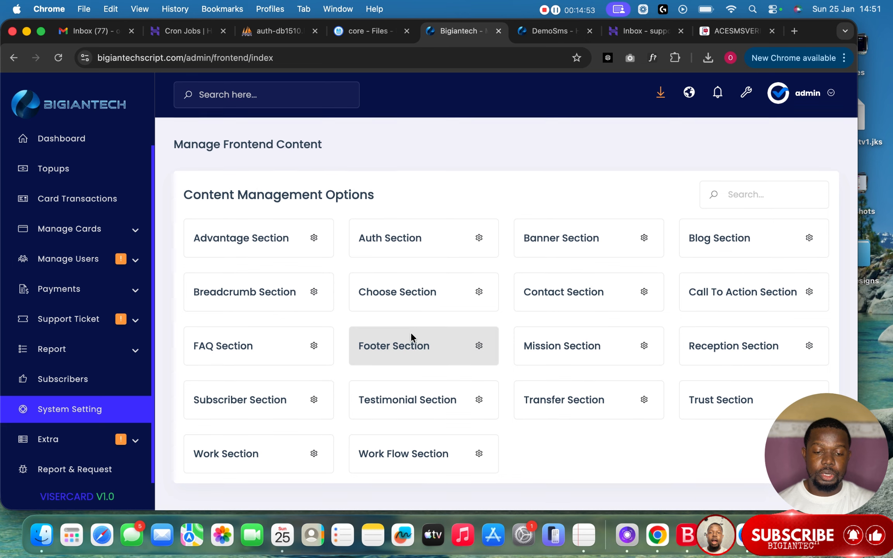
{"action": "left_click", "coordinate": [314, 241]}
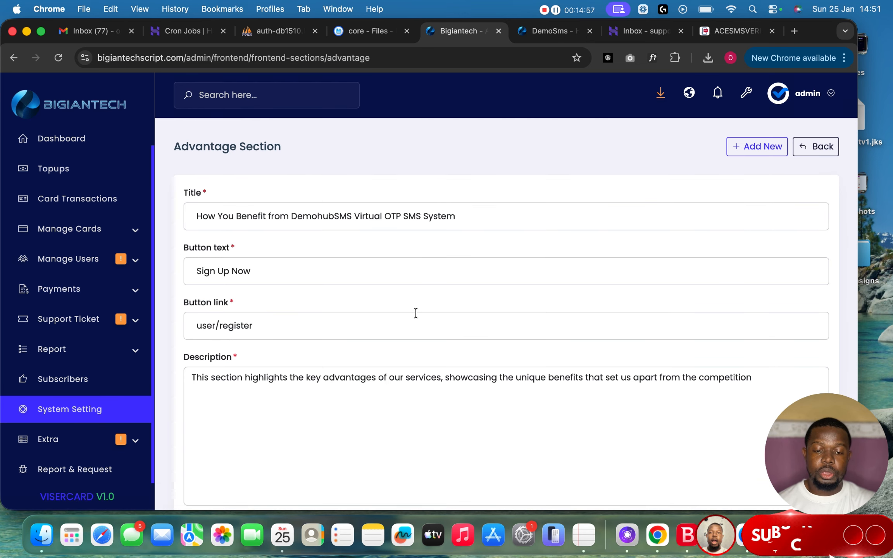
{"action": "scroll", "coordinate": [415, 312], "scroll_direction": "down", "scroll_amount": 5}
{"action": "scroll", "coordinate": [470, 275], "scroll_direction": "up", "scroll_amount": 2}
{"action": "scroll", "coordinate": [467, 275], "scroll_direction": "up", "scroll_amount": 2}
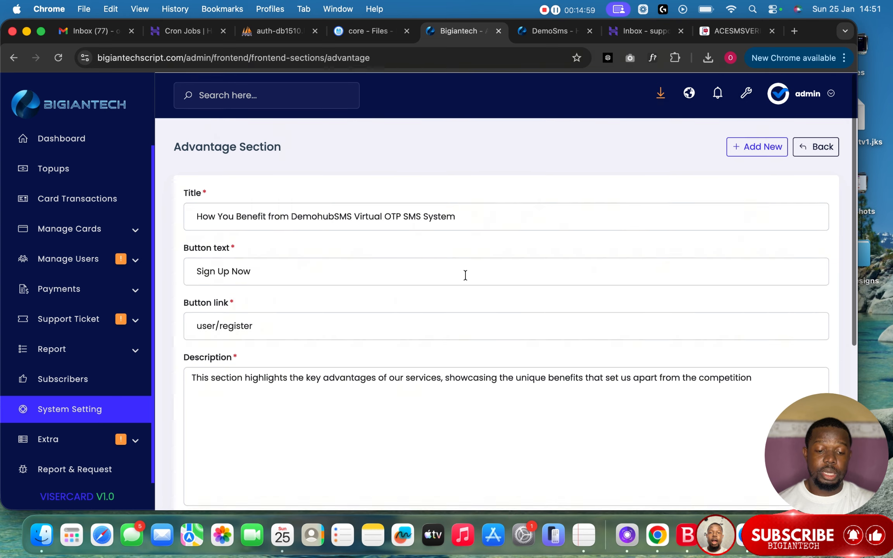
Look over the Manage Pages list and the Social Login Credentials in the system settings.
{"action": "left_click", "coordinate": [79, 410]}
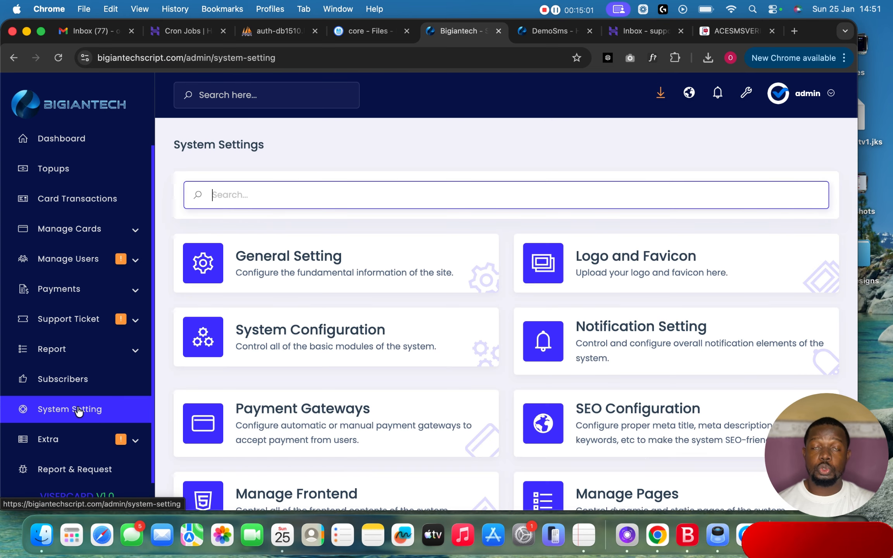
{"action": "scroll", "coordinate": [339, 386], "scroll_direction": "down", "scroll_amount": 5}
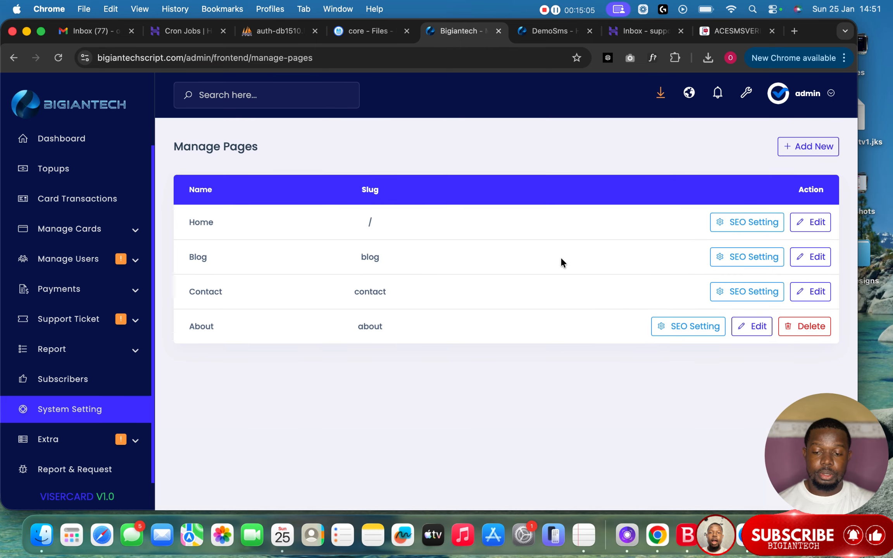
{"action": "left_click", "coordinate": [50, 410]}
{"action": "scroll", "coordinate": [421, 408], "scroll_direction": "down", "scroll_amount": 10}
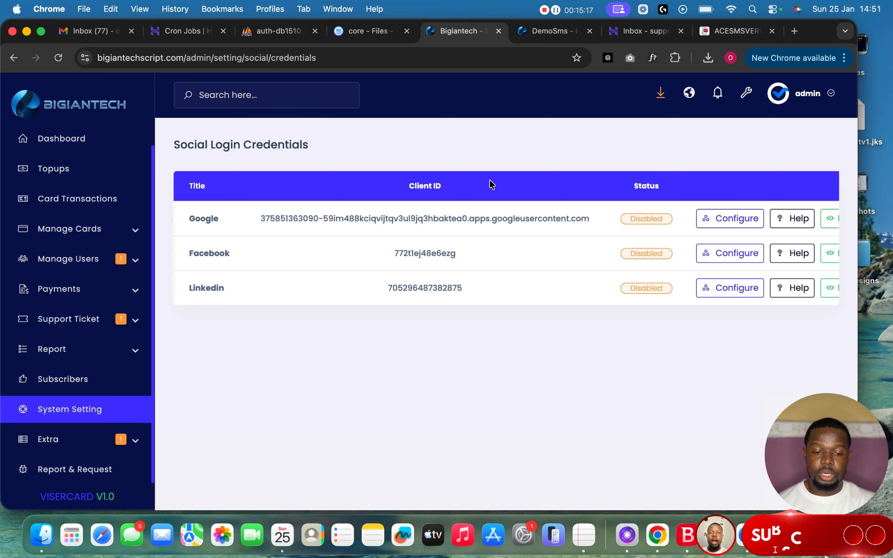
Open the Language Manager from the system settings.
{"action": "left_click", "coordinate": [93, 408]}
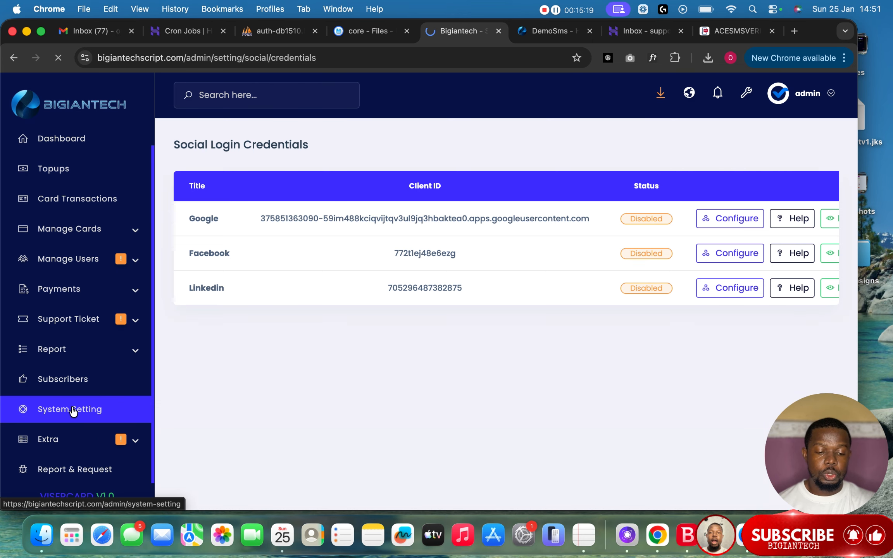
{"action": "scroll", "coordinate": [520, 404], "scroll_direction": "down", "scroll_amount": 2}
{"action": "scroll", "coordinate": [520, 405], "scroll_direction": "down", "scroll_amount": 10}
{"action": "scroll", "coordinate": [521, 406], "scroll_direction": "up", "scroll_amount": 2}
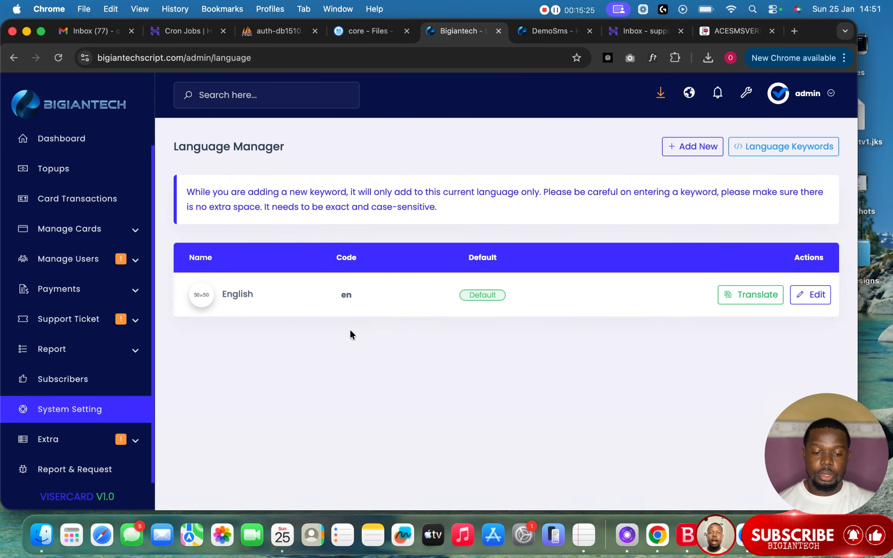
Examine the Add New Language form, try its default language toggle, and close the form without saving.
{"action": "left_click", "coordinate": [704, 146]}
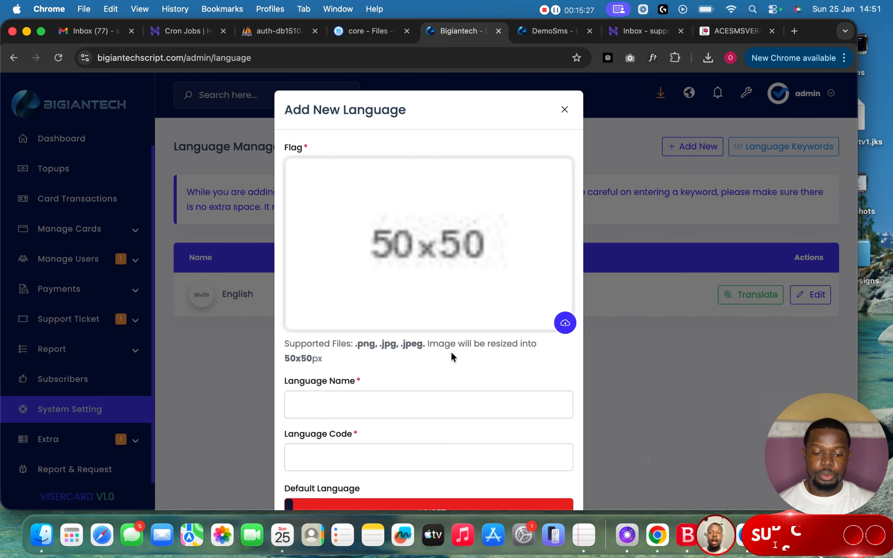
{"action": "scroll", "coordinate": [449, 353], "scroll_direction": "down", "scroll_amount": 5}
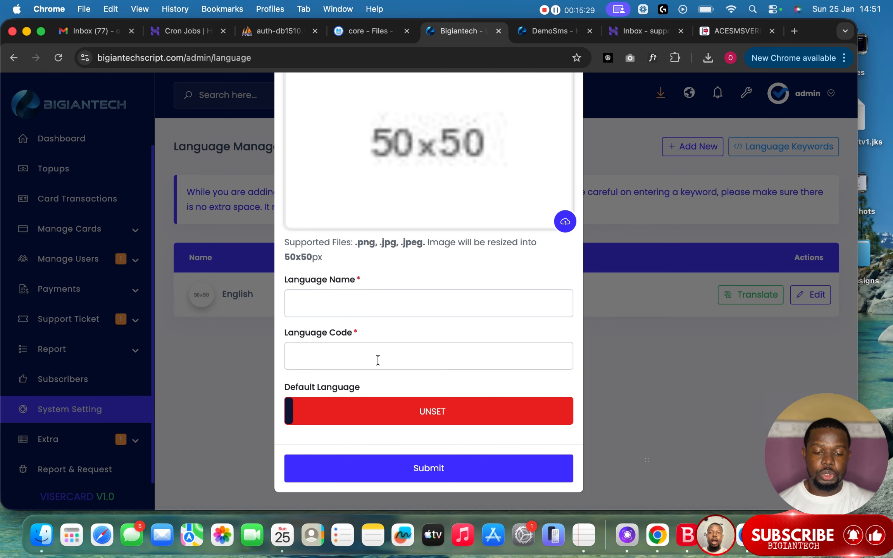
{"action": "left_click", "coordinate": [392, 415]}
{"action": "left_click", "coordinate": [392, 415]}
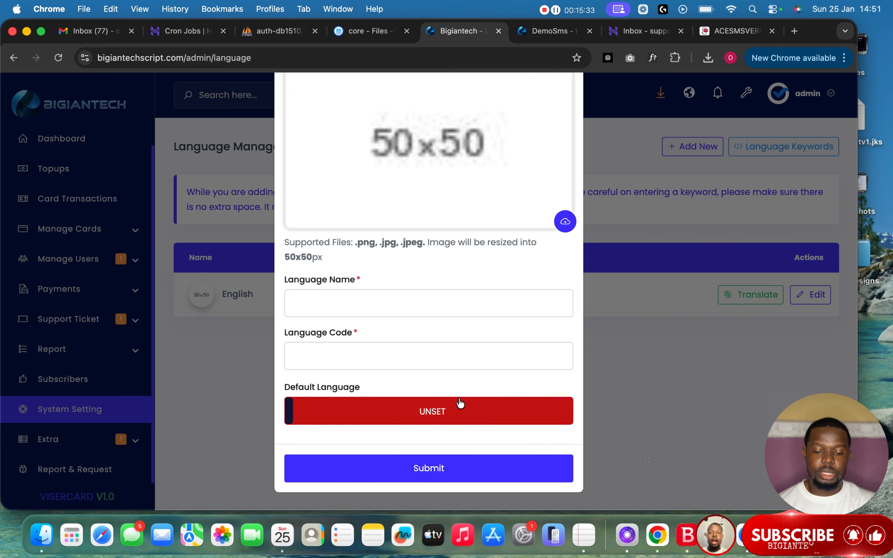
{"action": "left_click", "coordinate": [640, 324]}
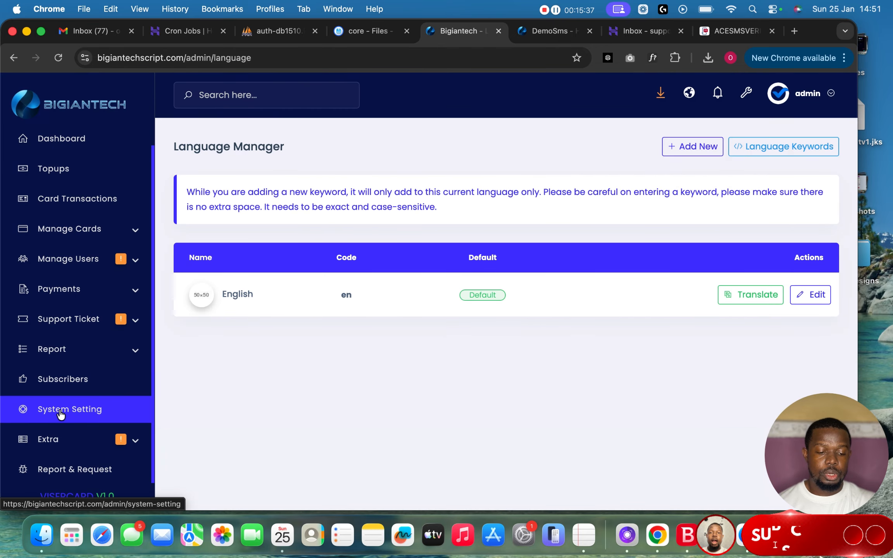
Enable the Custom Captcha extension on the system's Extensions page and open its configuration.
{"action": "scroll", "coordinate": [528, 376], "scroll_direction": "down", "scroll_amount": 10}
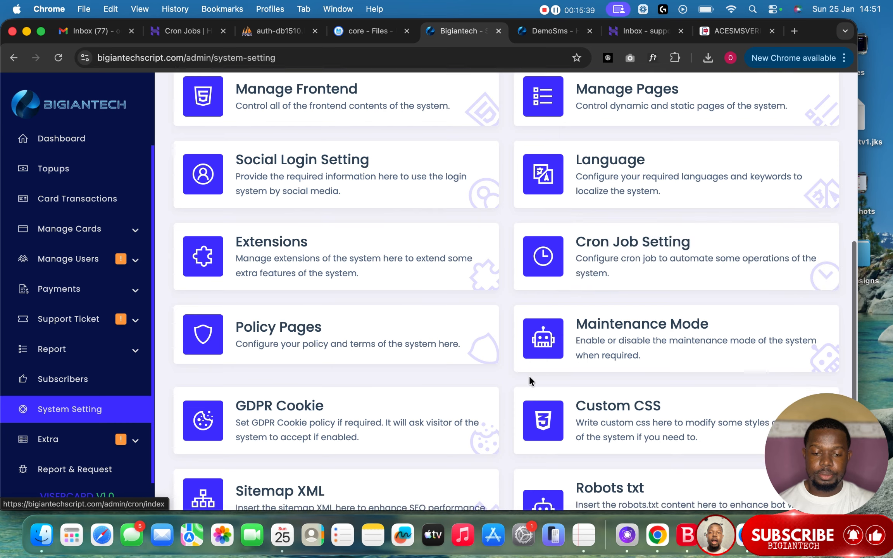
{"action": "left_click", "coordinate": [449, 260]}
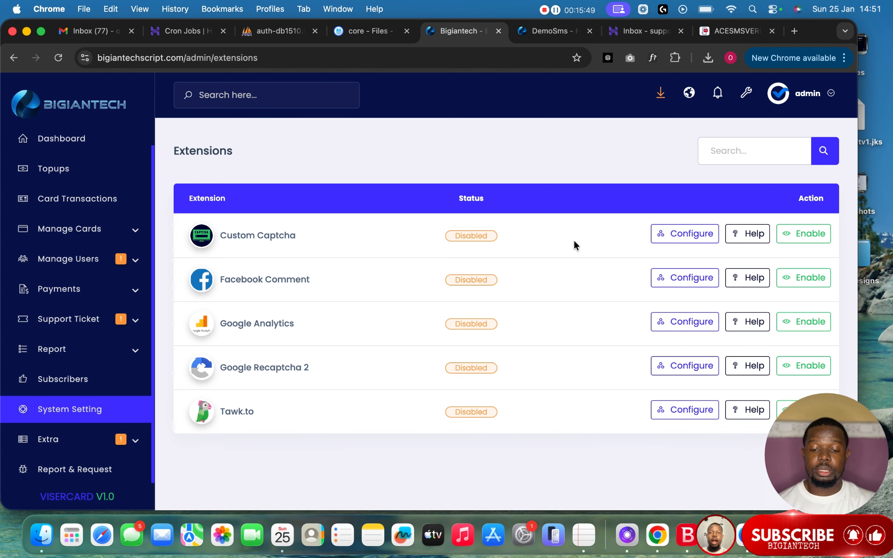
{"action": "left_click", "coordinate": [803, 231]}
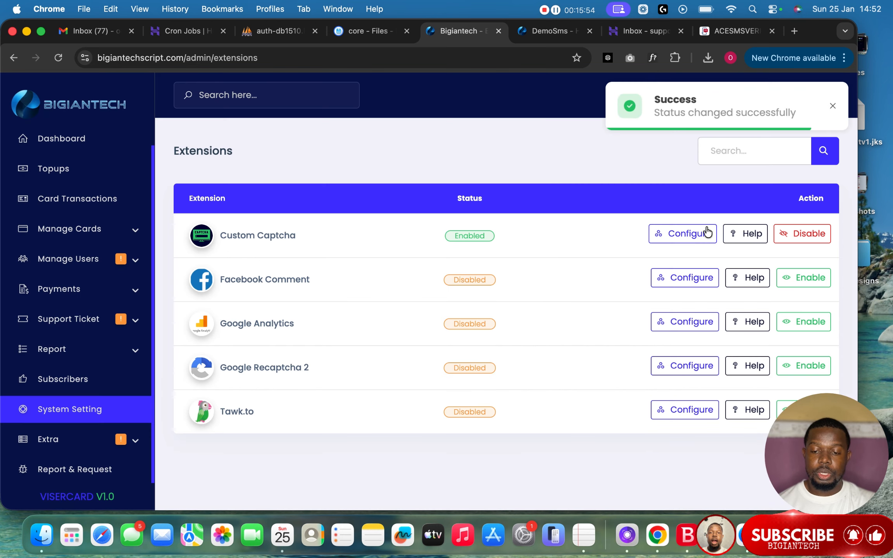
{"action": "left_click", "coordinate": [689, 233]}
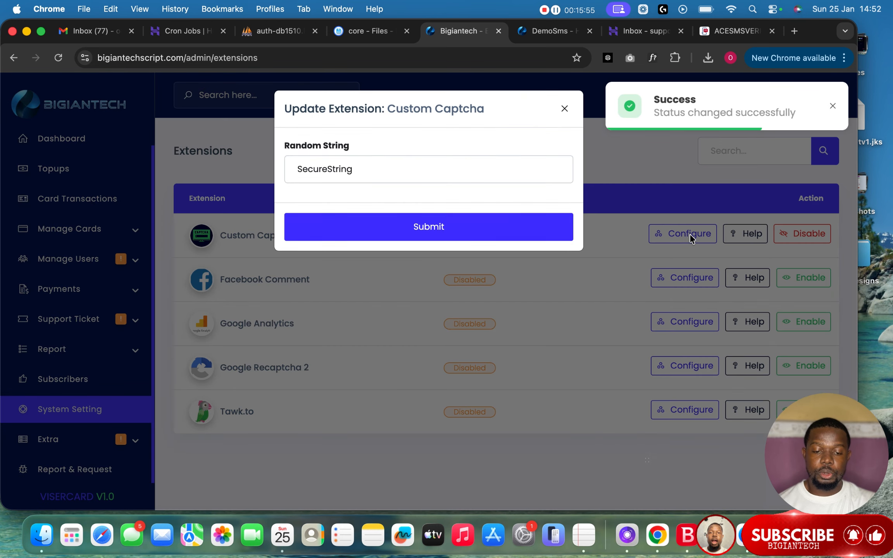
Close the Custom Captcha configuration without changes and check the captcha on the site's user login page.
{"action": "left_click", "coordinate": [564, 109]}
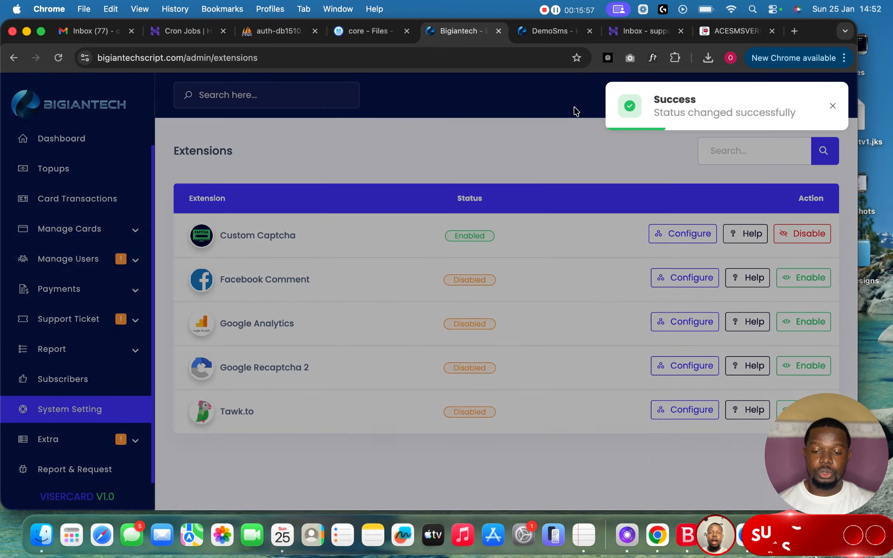
{"action": "left_click", "coordinate": [541, 33]}
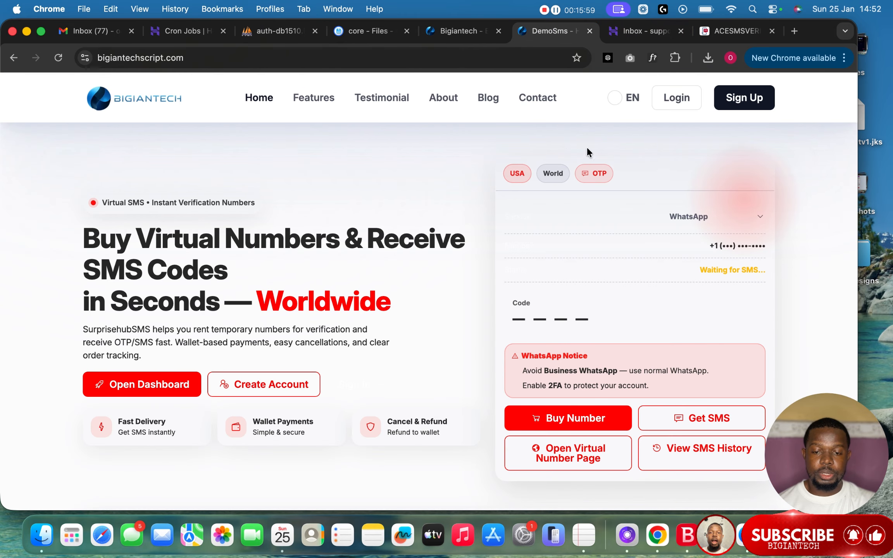
{"action": "left_click", "coordinate": [677, 99]}
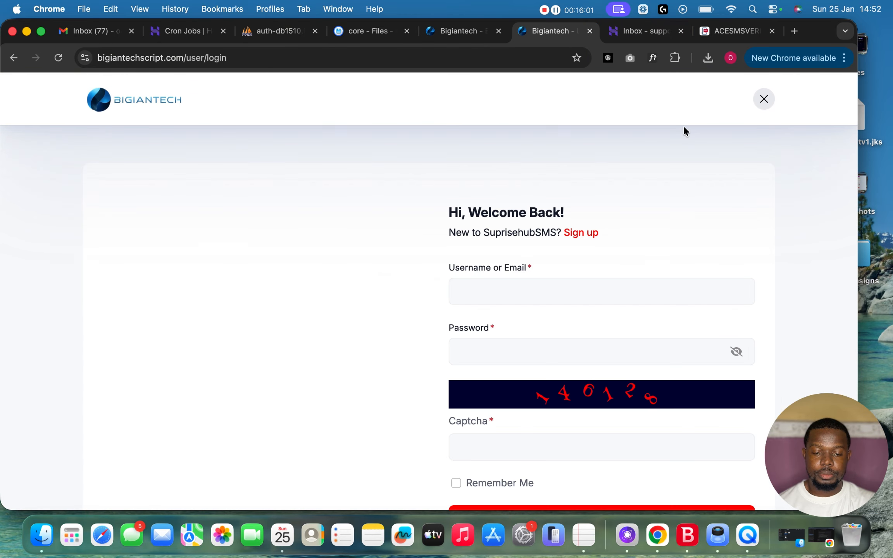
{"action": "scroll", "coordinate": [645, 251], "scroll_direction": "down", "scroll_amount": 3}
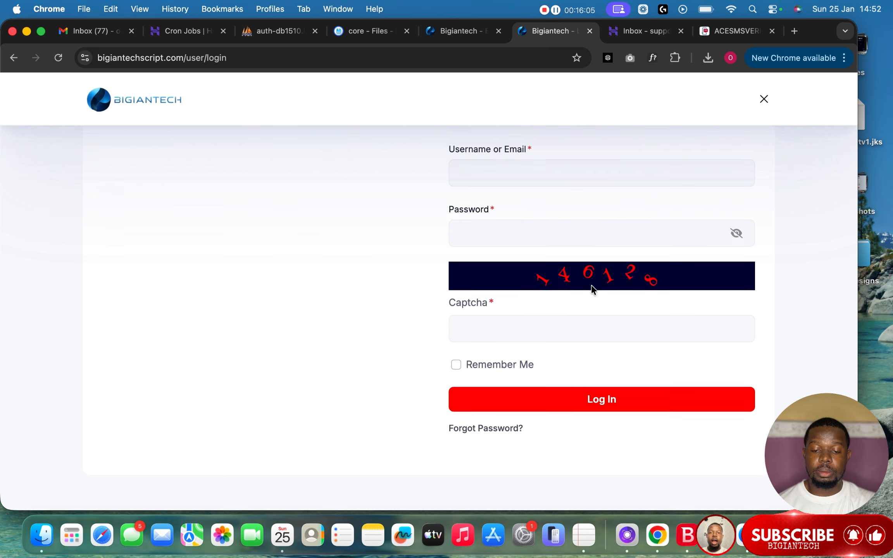
{"action": "scroll", "coordinate": [589, 286], "scroll_direction": "up", "scroll_amount": 3}
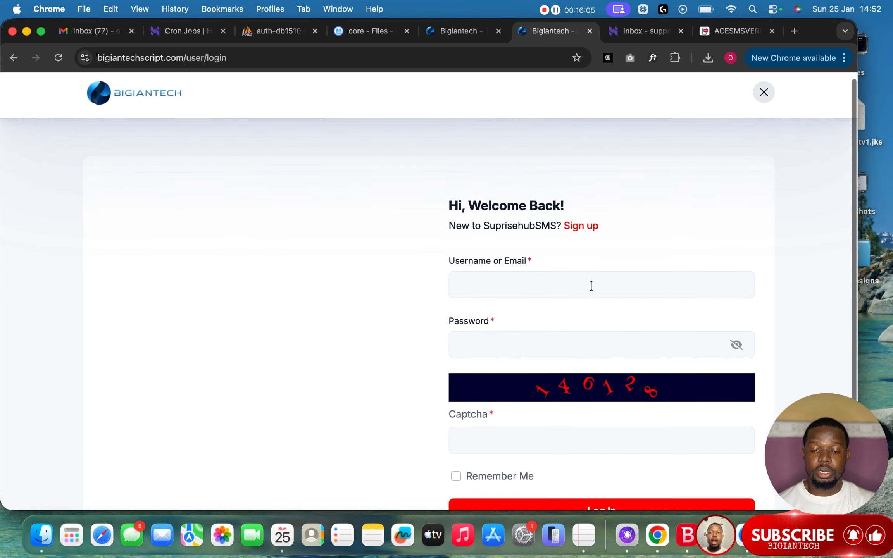
Return to the admin system settings and view the Stripe Configuration page.
{"action": "left_click", "coordinate": [465, 31]}
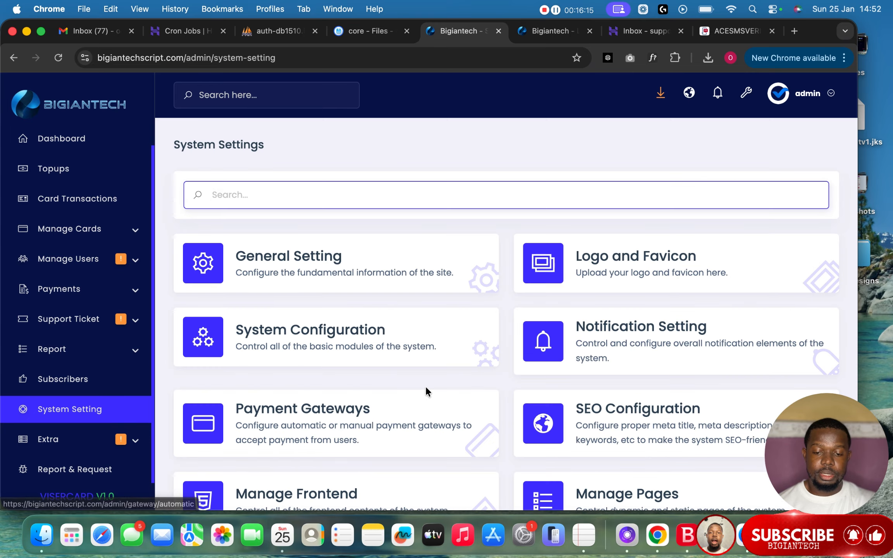
{"action": "scroll", "coordinate": [425, 386], "scroll_direction": "down", "scroll_amount": 10}
{"action": "scroll", "coordinate": [427, 393], "scroll_direction": "down", "scroll_amount": 4}
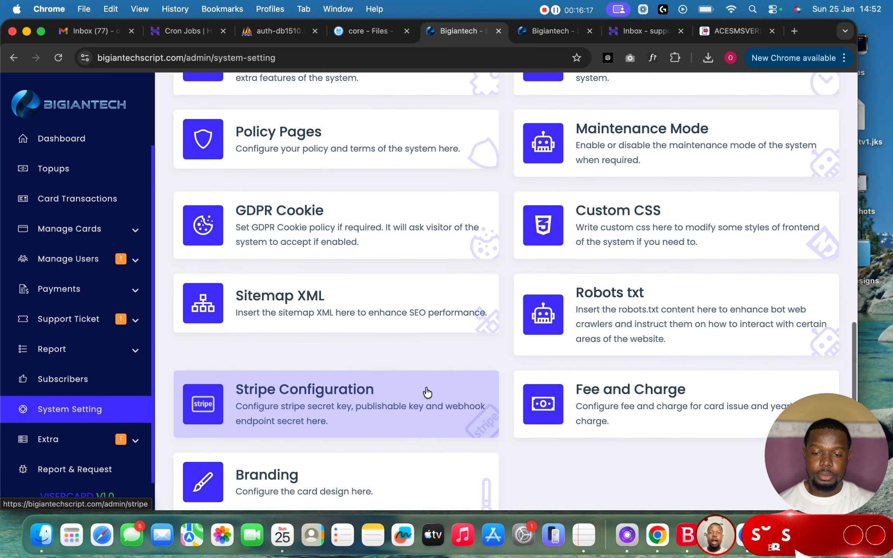
{"action": "scroll", "coordinate": [426, 393], "scroll_direction": "up", "scroll_amount": 5}
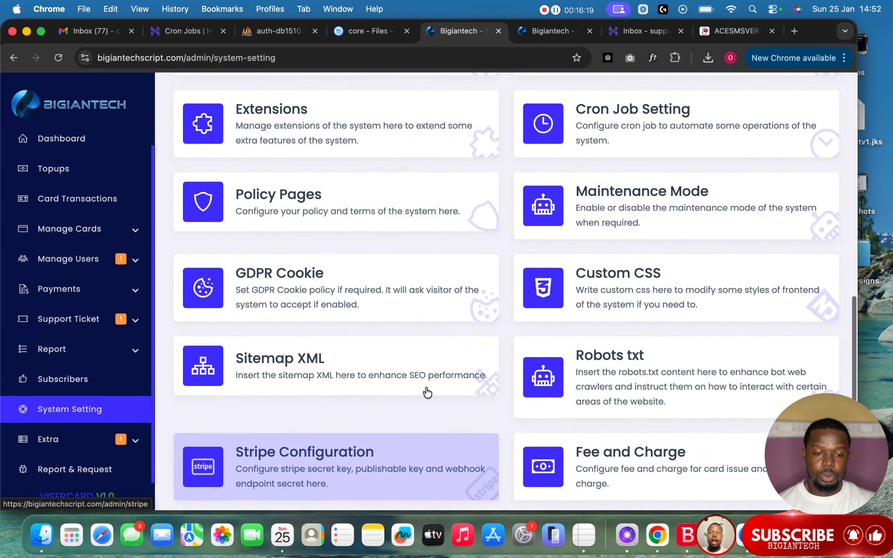
{"action": "scroll", "coordinate": [426, 392], "scroll_direction": "down", "scroll_amount": 4}
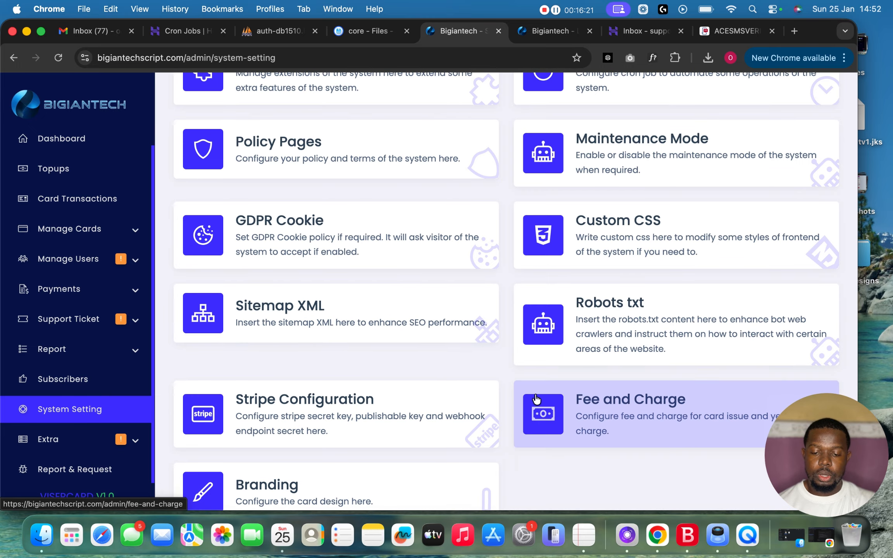
{"action": "scroll", "coordinate": [535, 397], "scroll_direction": "down", "scroll_amount": 1}
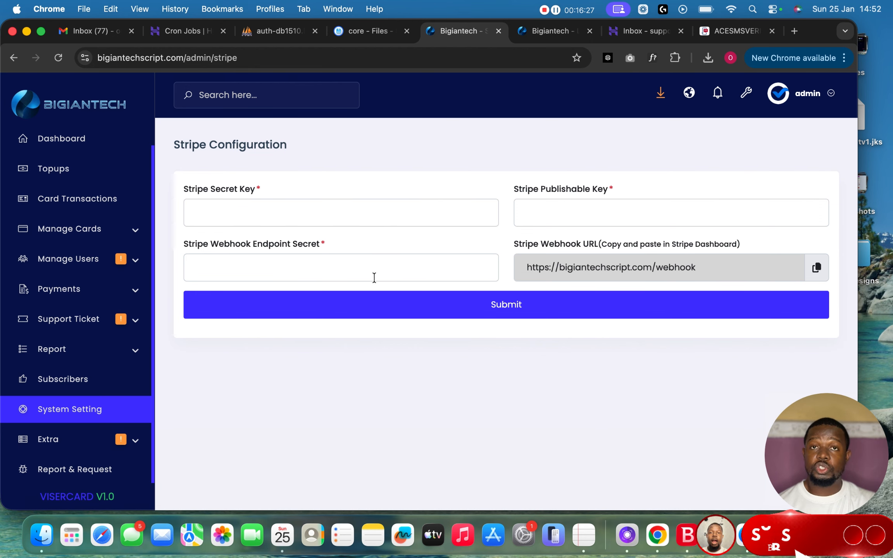
Go back to the system settings and view the Fee and Charge page.
{"action": "left_click", "coordinate": [79, 405]}
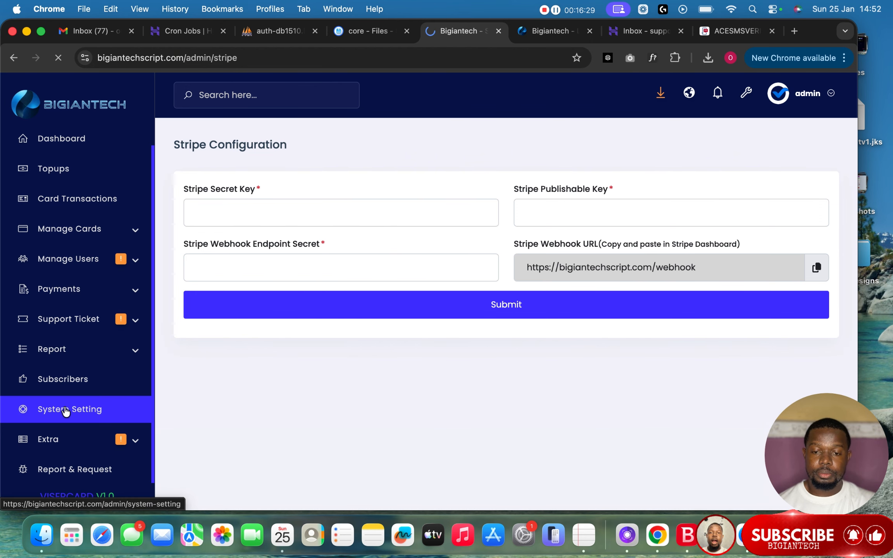
{"action": "scroll", "coordinate": [556, 378], "scroll_direction": "down", "scroll_amount": 10}
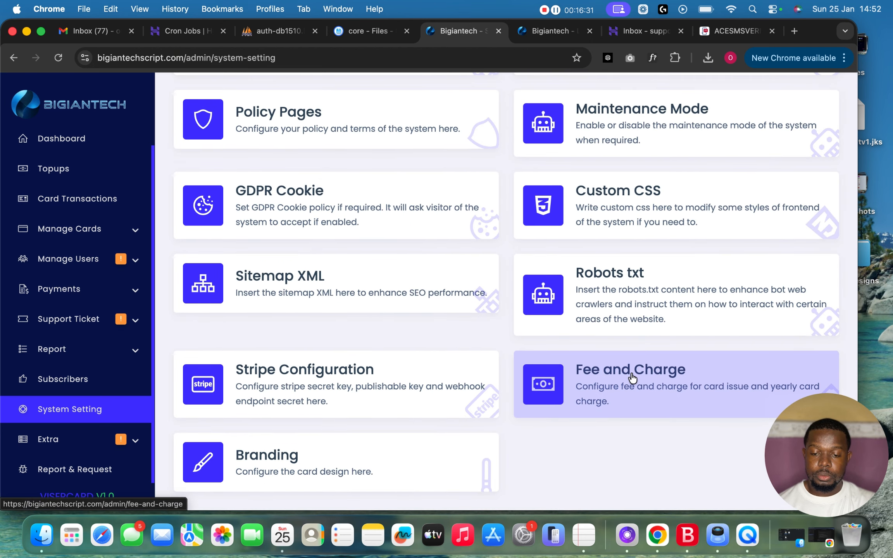
{"action": "left_click", "coordinate": [632, 376]}
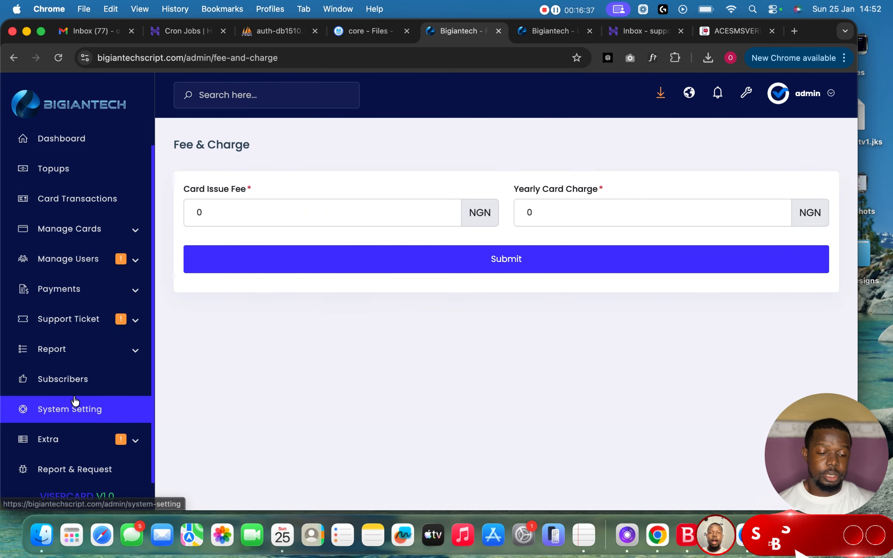
Look over the options in the admin's Extra section and return to the system settings.
{"action": "left_click", "coordinate": [91, 443]}
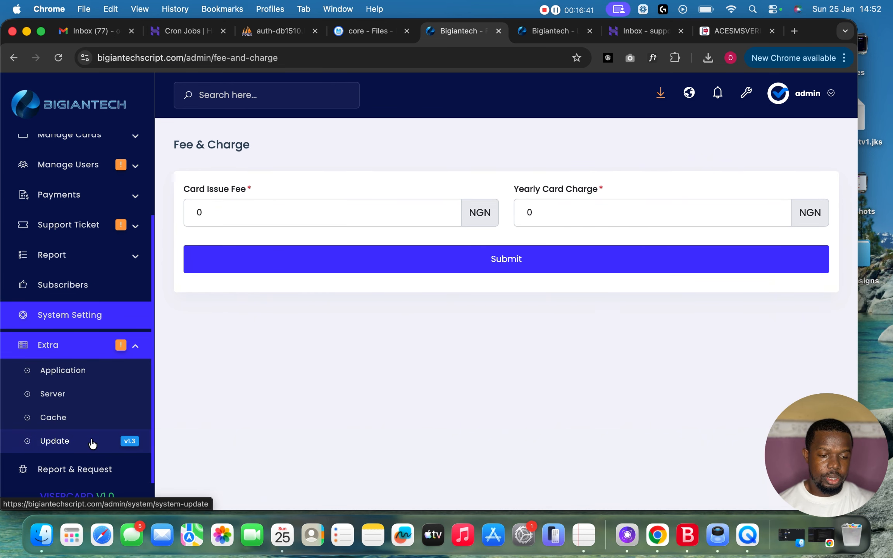
{"action": "scroll", "coordinate": [96, 366], "scroll_direction": "up", "scroll_amount": 3}
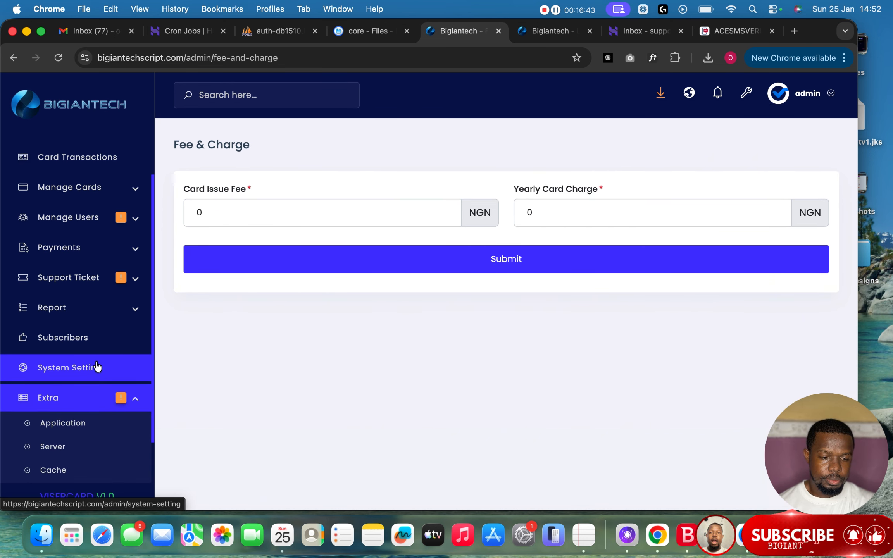
{"action": "left_click", "coordinate": [127, 316]}
{"action": "left_click", "coordinate": [128, 317]}
{"action": "scroll", "coordinate": [116, 348], "scroll_direction": "up", "scroll_amount": 2}
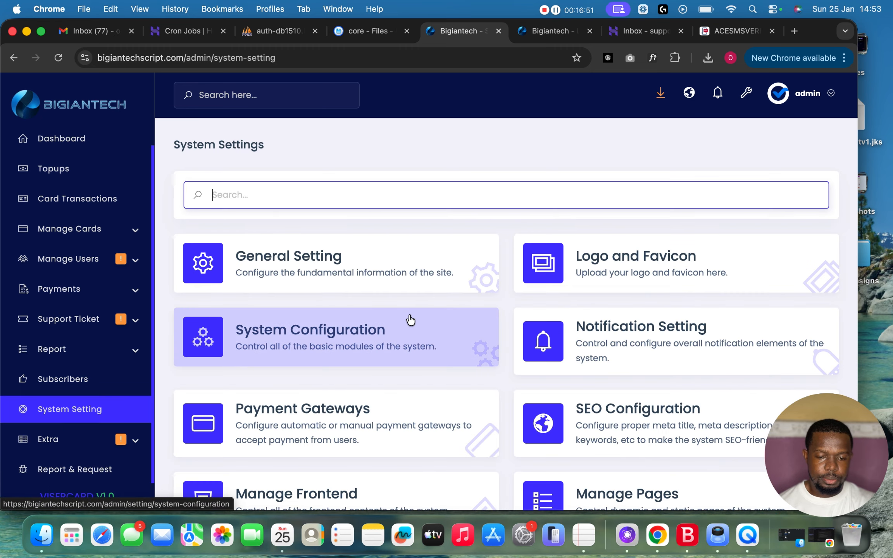
Open the Global Email Template in the notification settings and go to its sender and email body fields.
{"action": "scroll", "coordinate": [409, 319], "scroll_direction": "down", "scroll_amount": 3}
{"action": "scroll", "coordinate": [410, 320], "scroll_direction": "down", "scroll_amount": 1}
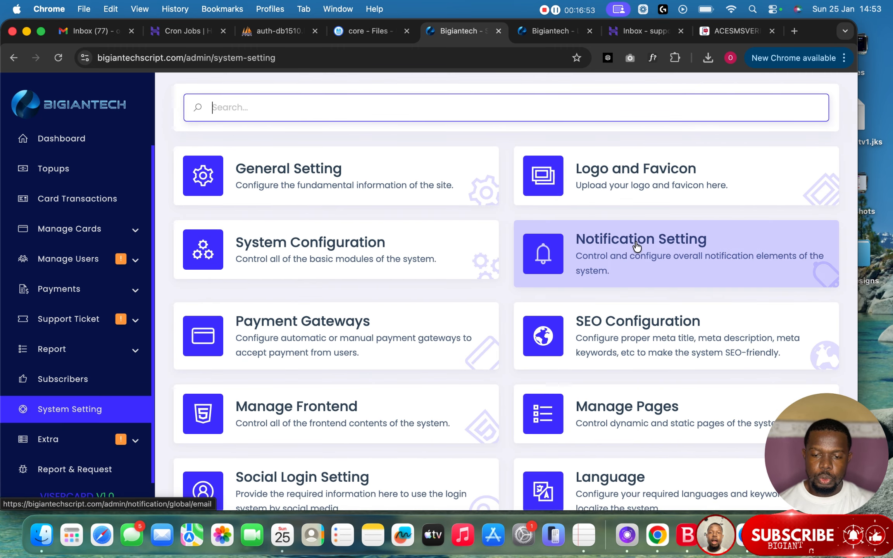
{"action": "left_click", "coordinate": [637, 245]}
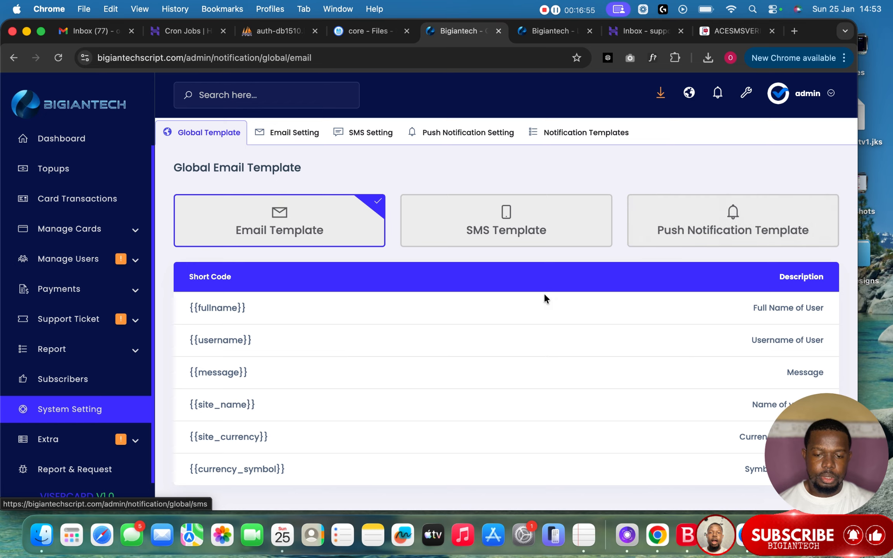
{"action": "scroll", "coordinate": [582, 289], "scroll_direction": "down", "scroll_amount": 10}
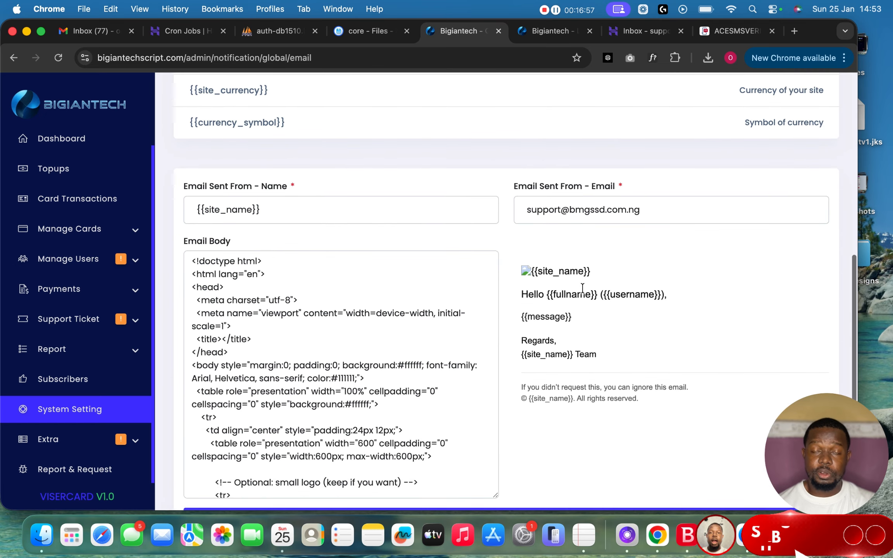
Switch to the TextEdit notes for the site's support email and paste it as the global template's Email Sent From address.
{"action": "left_click", "coordinate": [584, 525]}
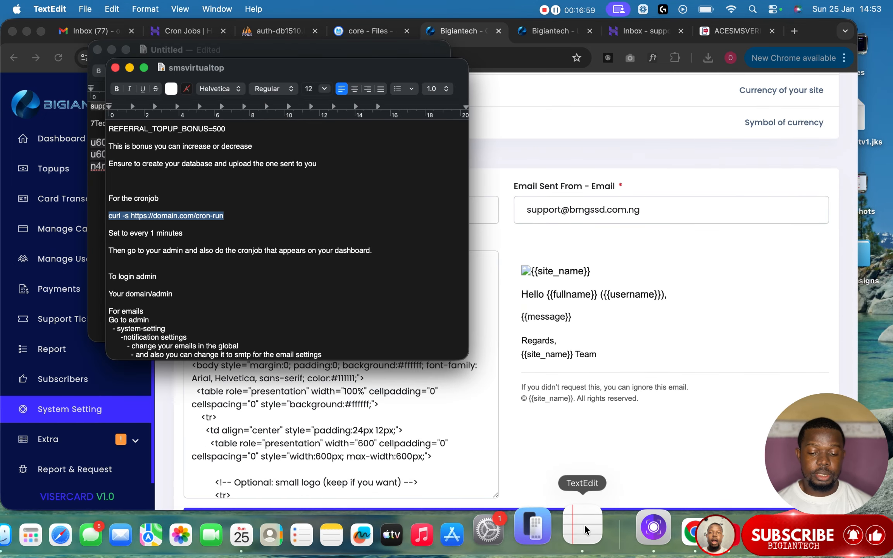
{"action": "left_click", "coordinate": [101, 162]}
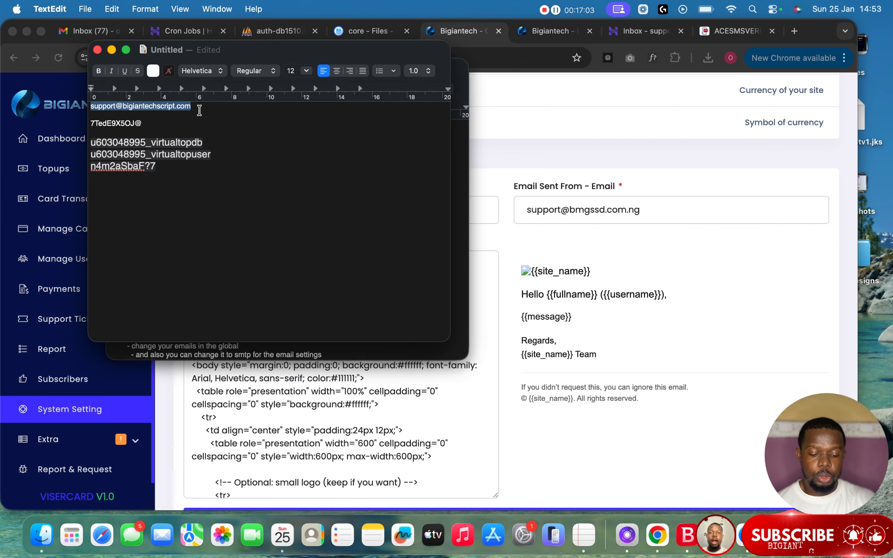
{"action": "left_click", "coordinate": [636, 210]}
{"action": "key", "text": "super+a"}
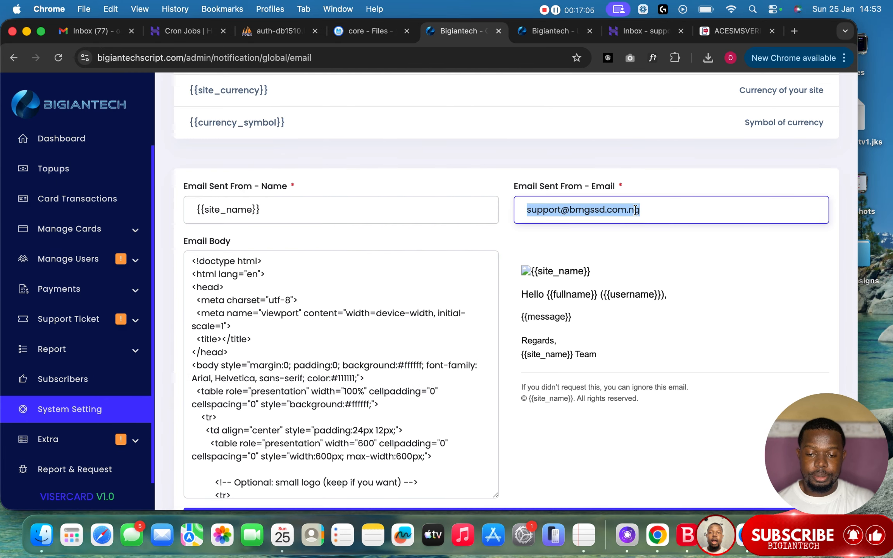
{"action": "key", "text": "super+v"}
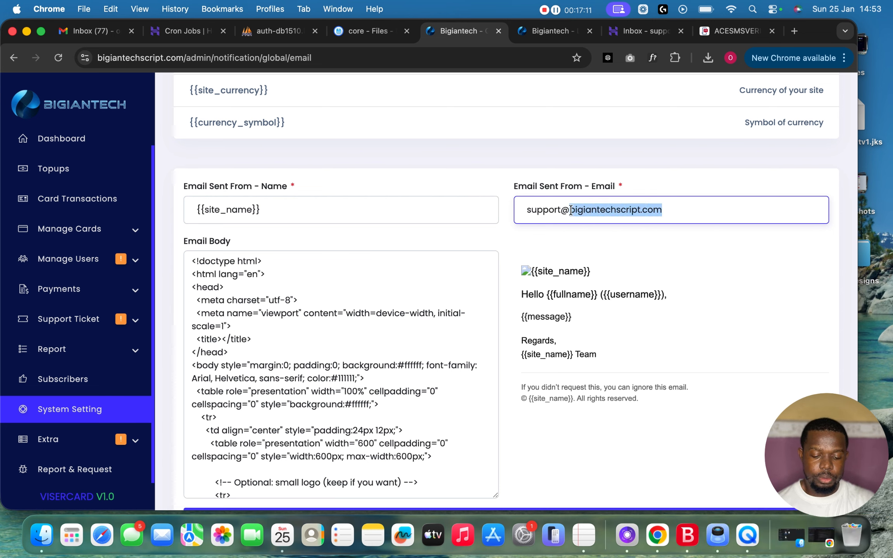
Replace the logo image's domain in the email body with bigiantechscript.com and save the global email template.
{"action": "left_click", "coordinate": [381, 375]}
{"action": "scroll", "coordinate": [381, 375], "scroll_direction": "down", "scroll_amount": 3}
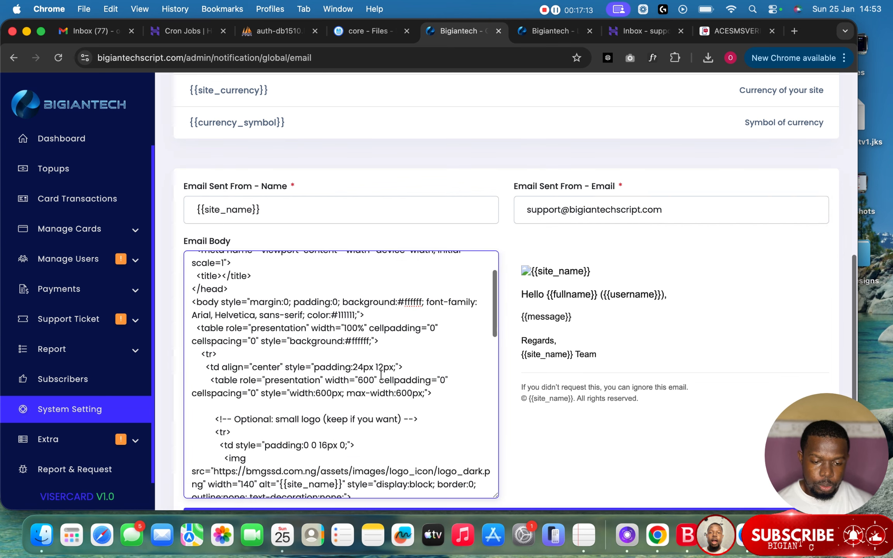
{"action": "scroll", "coordinate": [381, 375], "scroll_direction": "down", "scroll_amount": 5}
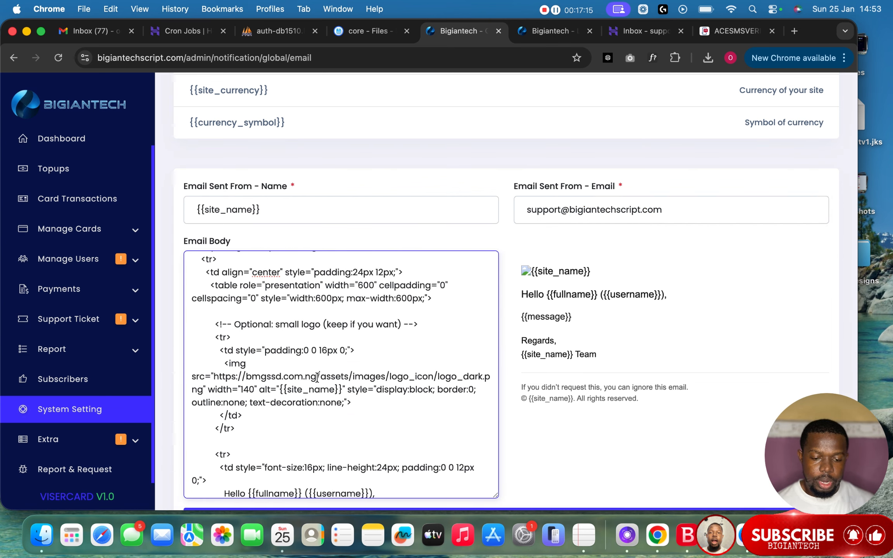
{"action": "left_click_drag", "start_coordinate": [316, 376], "coordinate": [245, 375]}
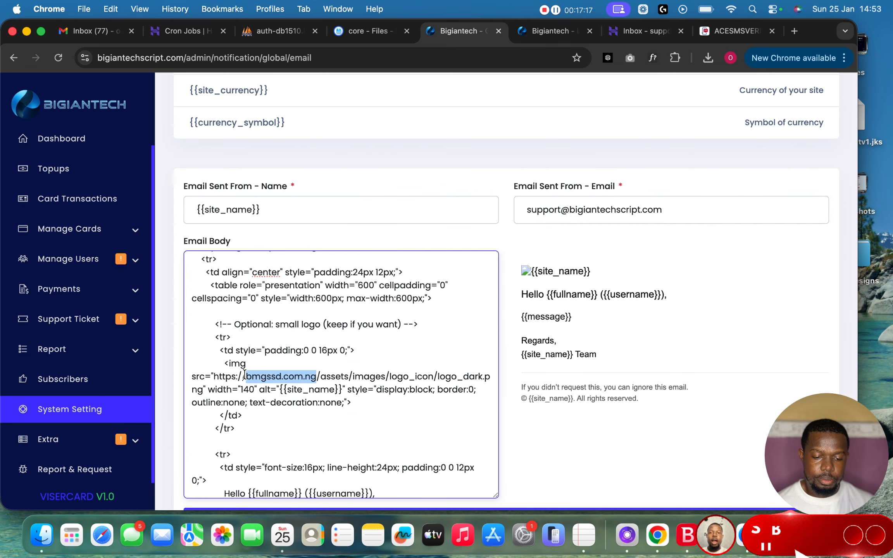
{"action": "type", "text": "bigiantechscript.com"}
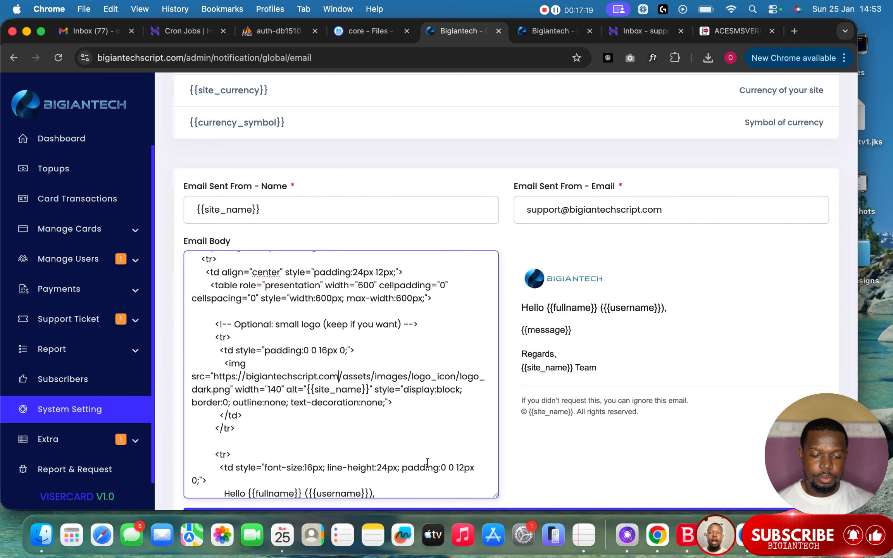
{"action": "scroll", "coordinate": [427, 462], "scroll_direction": "down", "scroll_amount": 10}
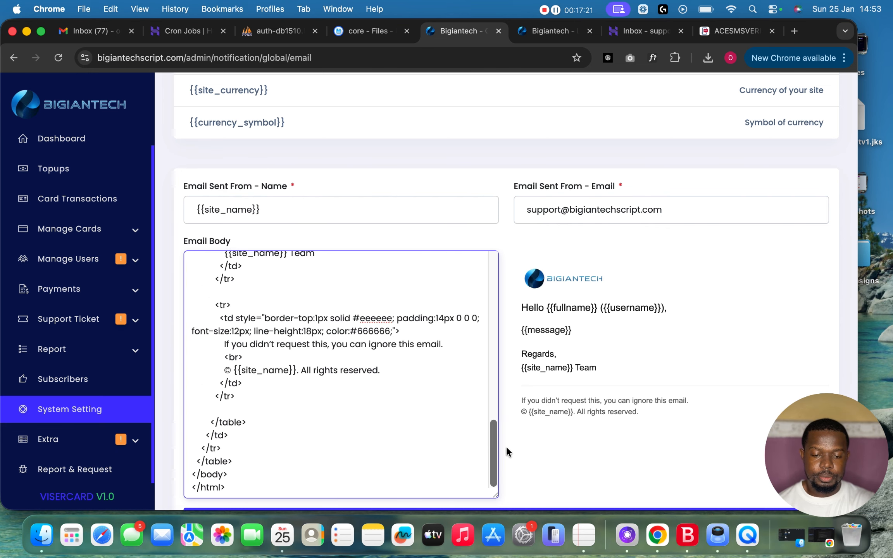
{"action": "scroll", "coordinate": [506, 446], "scroll_direction": "down", "scroll_amount": 3}
{"action": "left_click", "coordinate": [475, 471]}
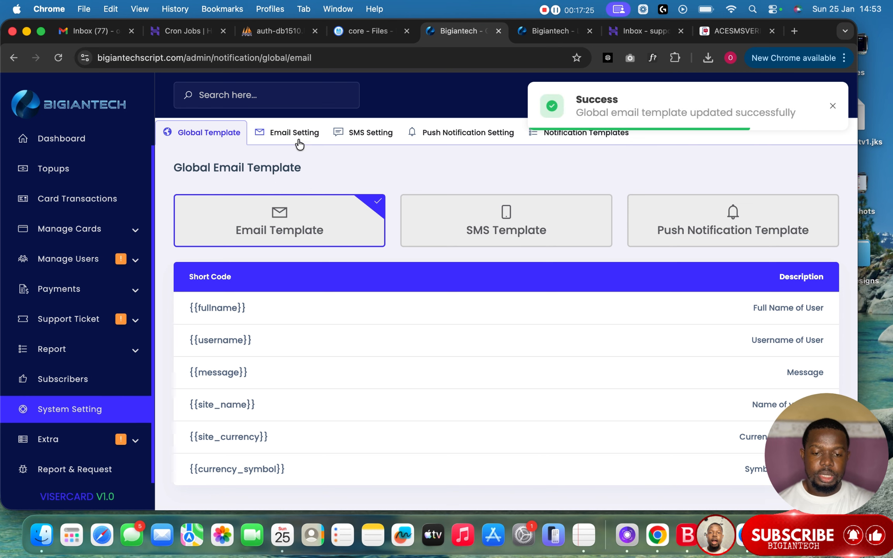
Set the email send method to SMTP with host smtp.hostinger.com, port 465, SSL encryption and the support email as username.
{"action": "left_click", "coordinate": [295, 136]}
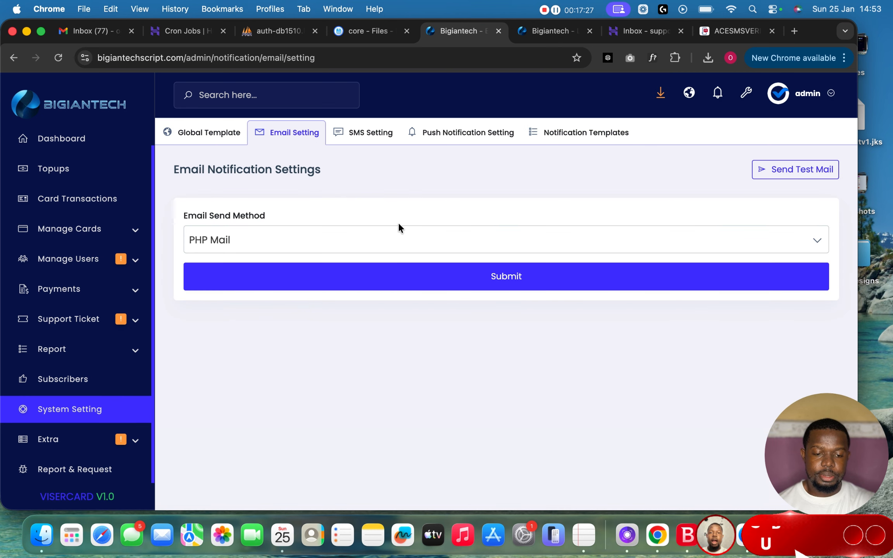
{"action": "left_click", "coordinate": [369, 243]}
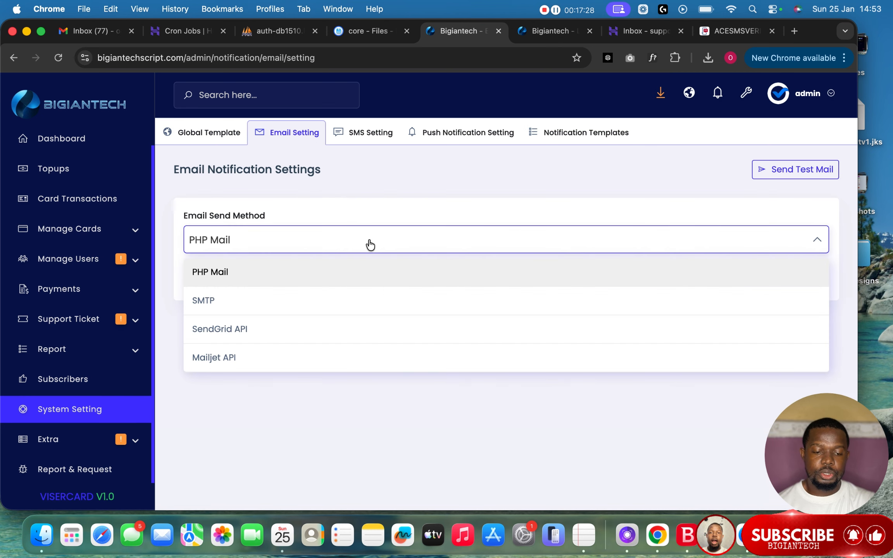
{"action": "left_click", "coordinate": [320, 306]}
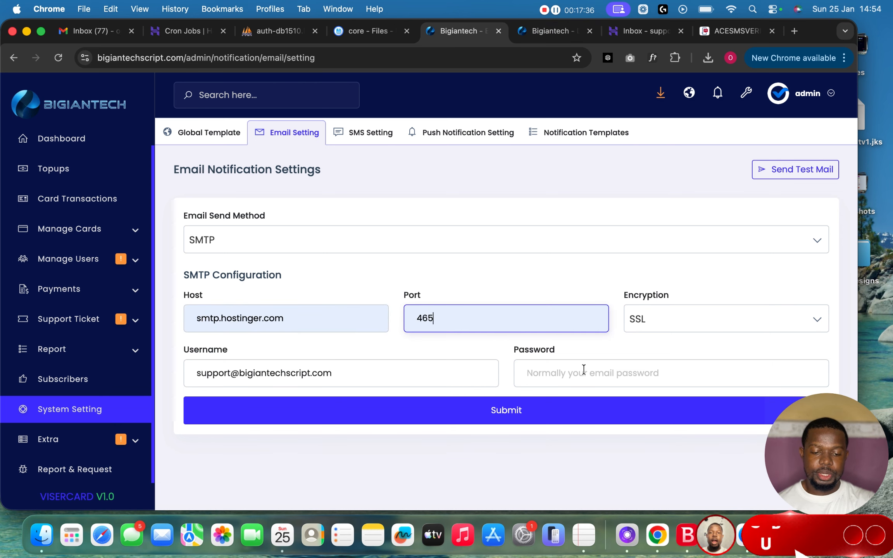
Copy the support email's password from the TextEdit notes into the SMTP Password field and save the email settings.
{"action": "left_click", "coordinate": [584, 535]}
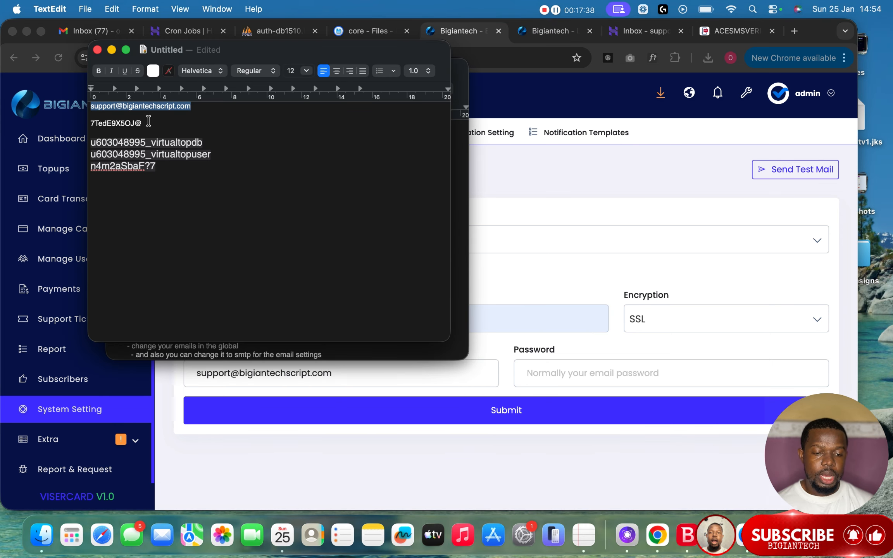
{"action": "left_click_drag", "start_coordinate": [144, 123], "coordinate": [90, 123]}
{"action": "key", "text": "super+c"}
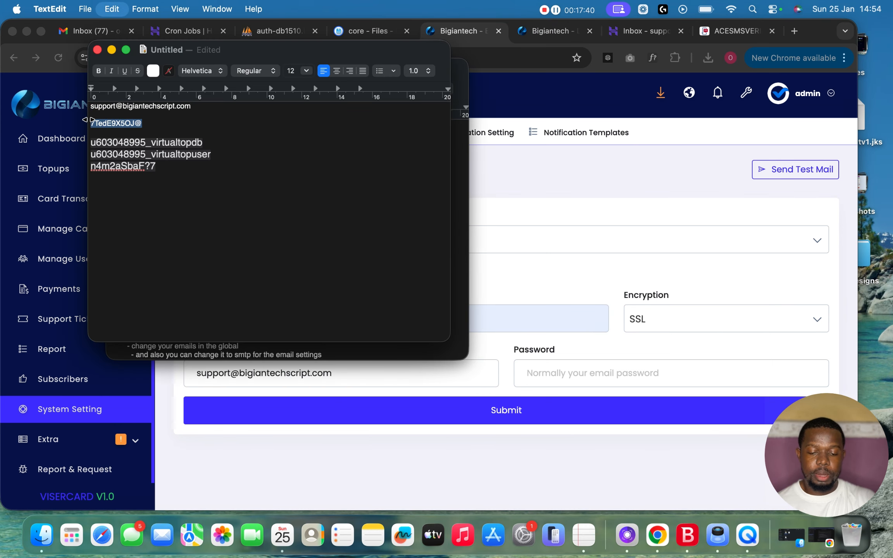
{"action": "left_click", "coordinate": [599, 312]}
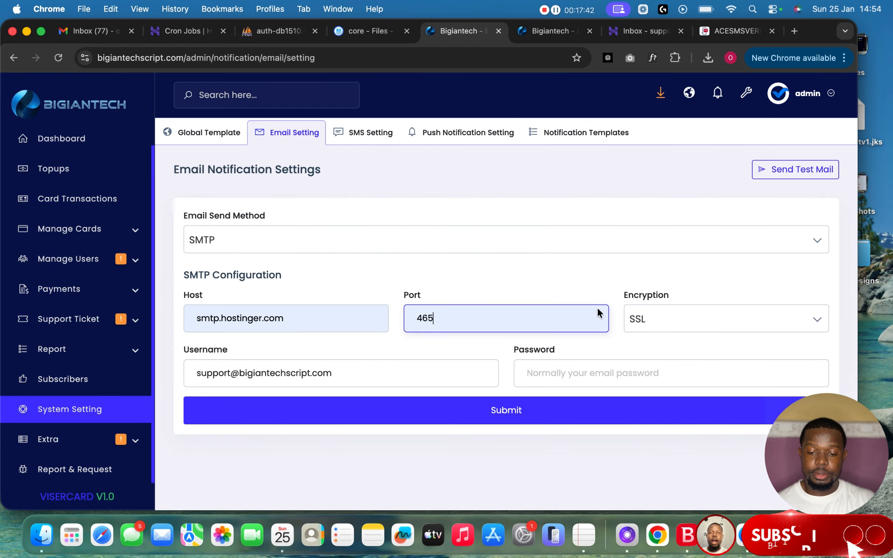
{"action": "left_click", "coordinate": [588, 375]}
{"action": "key", "text": "super+v"}
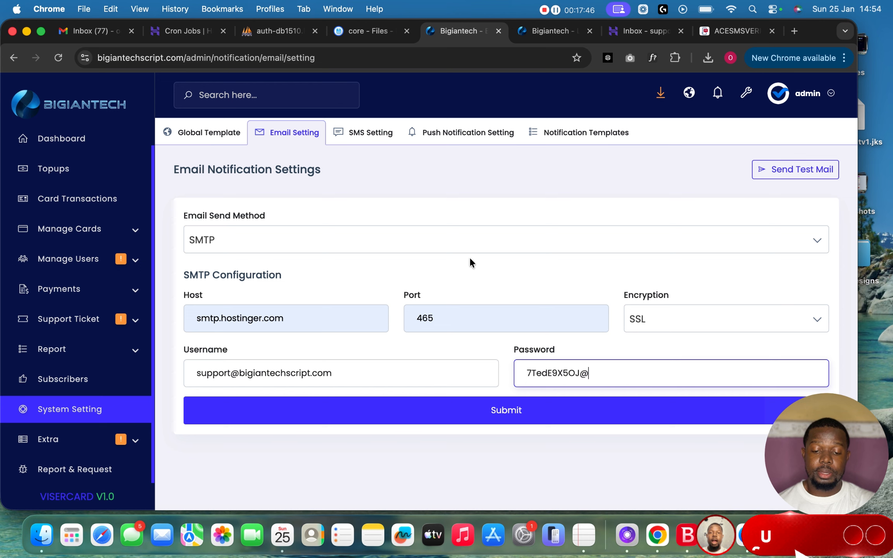
{"action": "left_click", "coordinate": [488, 416]}
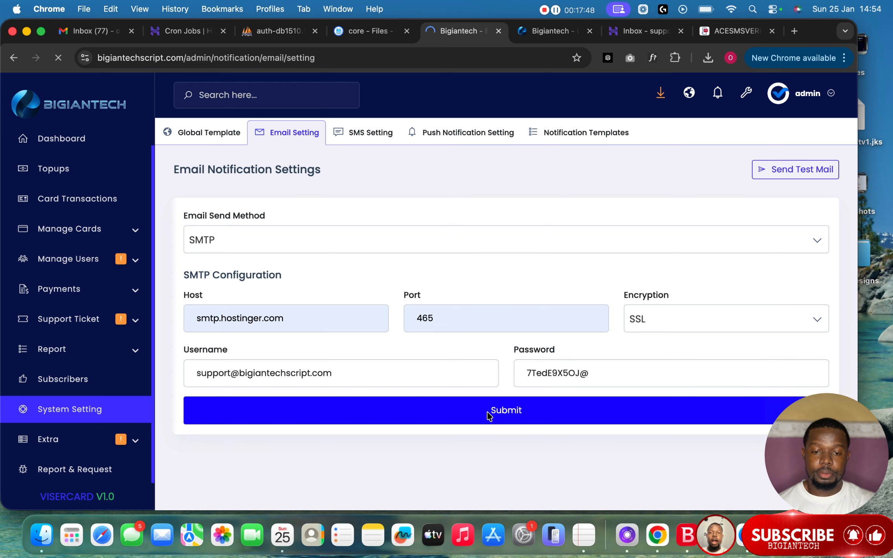
Send a test mail to the saved personal email address.
{"action": "left_click", "coordinate": [773, 170]}
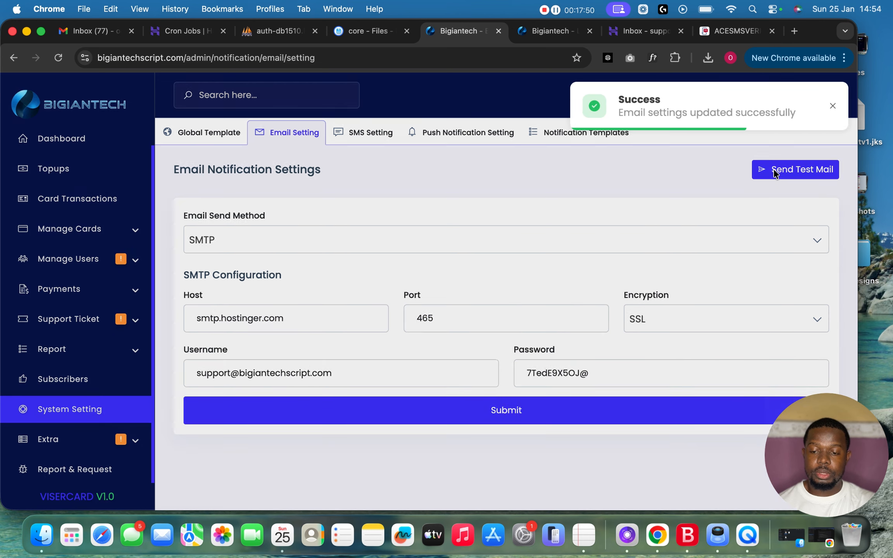
{"action": "left_click", "coordinate": [458, 171]}
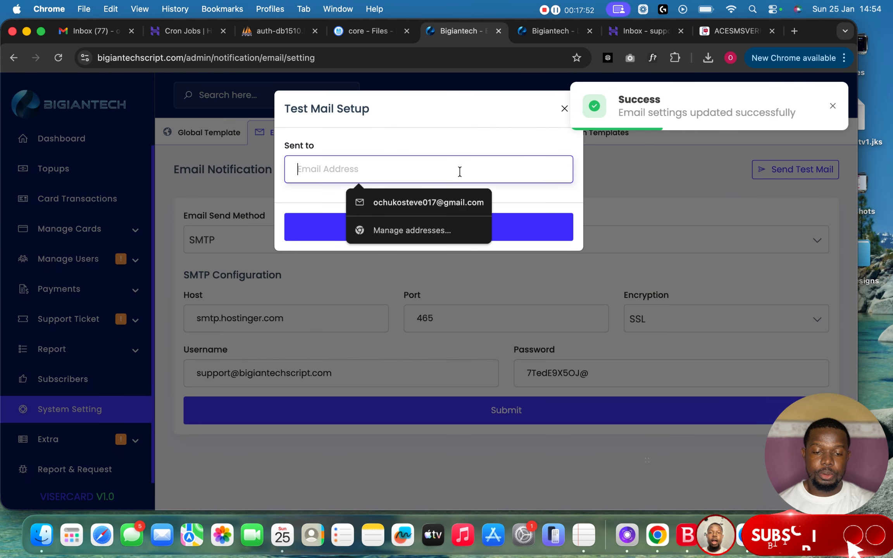
{"action": "left_click", "coordinate": [413, 202]}
{"action": "left_click", "coordinate": [396, 231]}
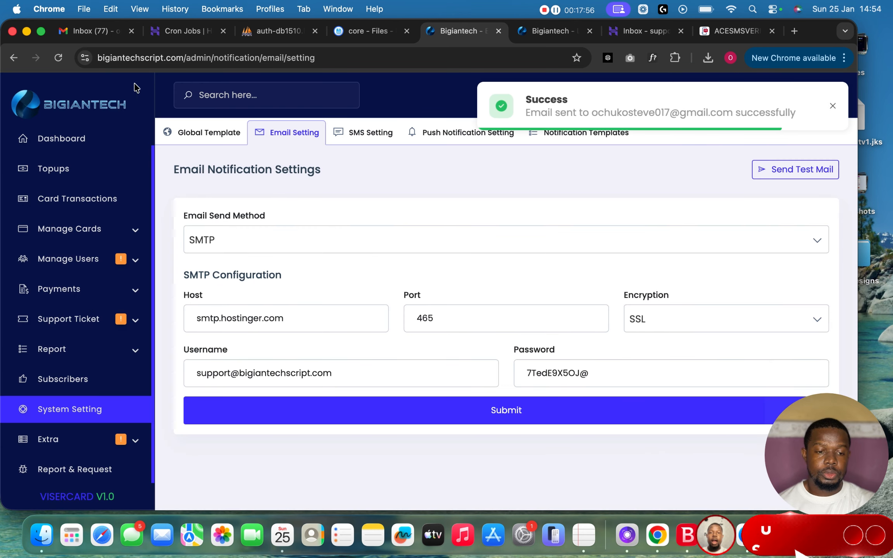
Refresh the Gmail inbox, open the SMTP Configuration Success message to check it, and return to the inbox.
{"action": "left_click", "coordinate": [92, 31]}
{"action": "left_click", "coordinate": [213, 137]}
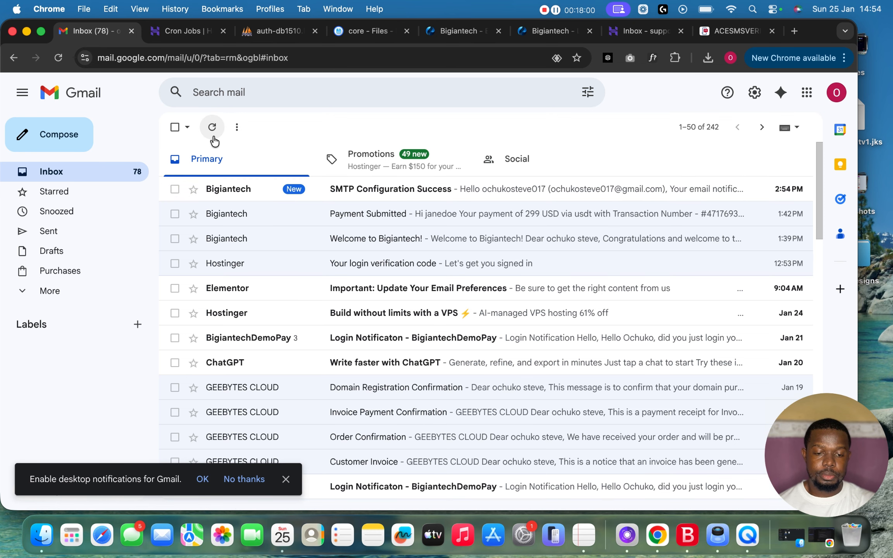
{"action": "left_click", "coordinate": [299, 191]}
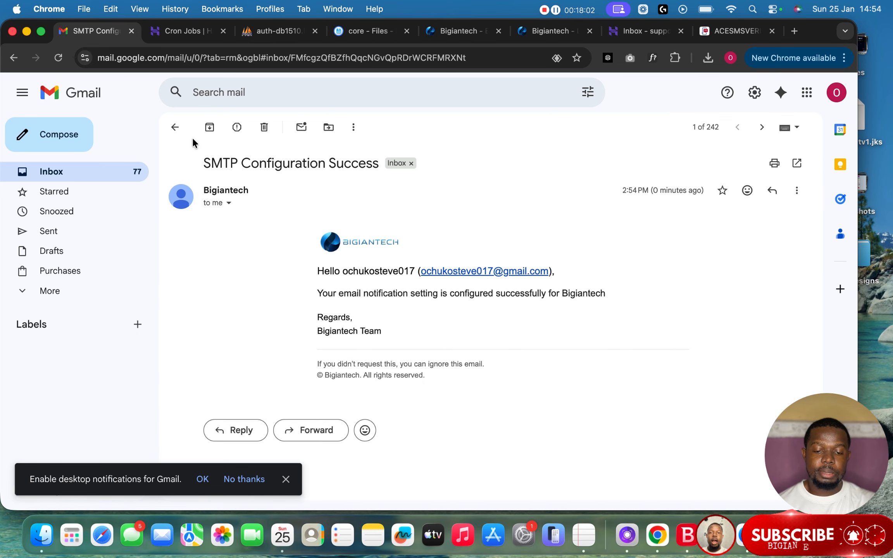
{"action": "left_click", "coordinate": [175, 127]}
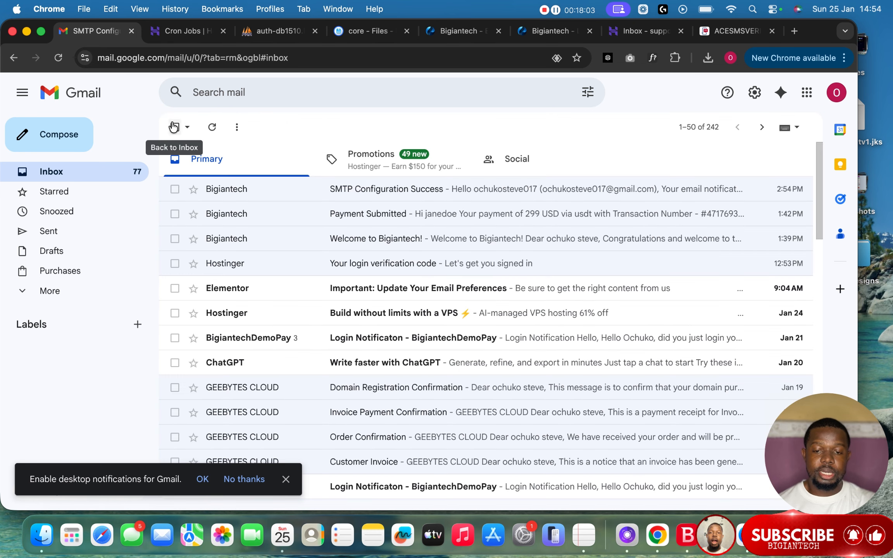
Return to the admin site's SMS notification settings and look through the available SMS send methods.
{"action": "left_click", "coordinate": [453, 34]}
{"action": "left_click", "coordinate": [383, 144]}
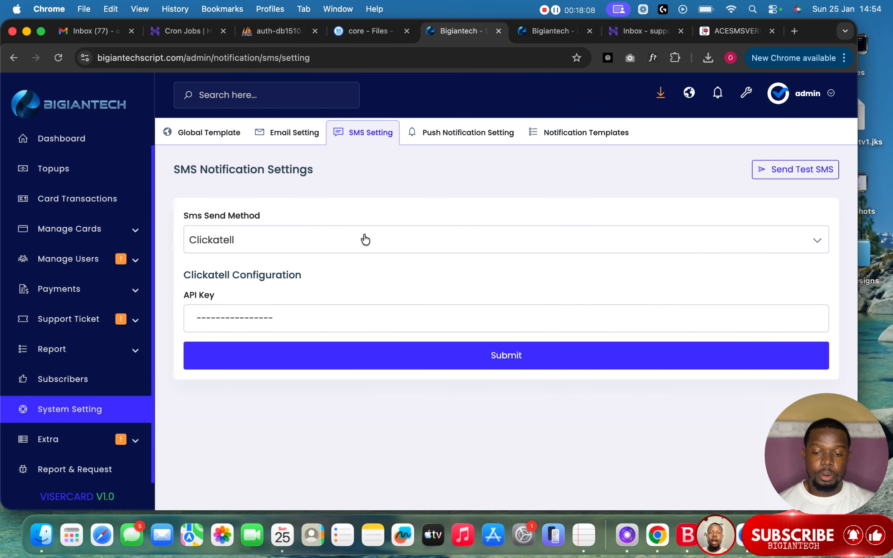
{"action": "left_click", "coordinate": [365, 239]}
{"action": "scroll", "coordinate": [306, 327], "scroll_direction": "down", "scroll_amount": 2}
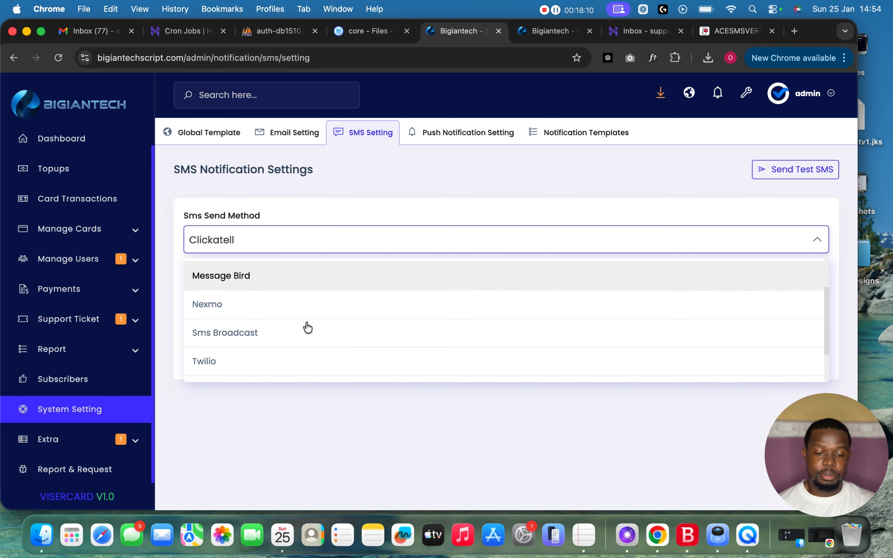
{"action": "scroll", "coordinate": [307, 326], "scroll_direction": "down", "scroll_amount": 2}
{"action": "left_click", "coordinate": [347, 215]}
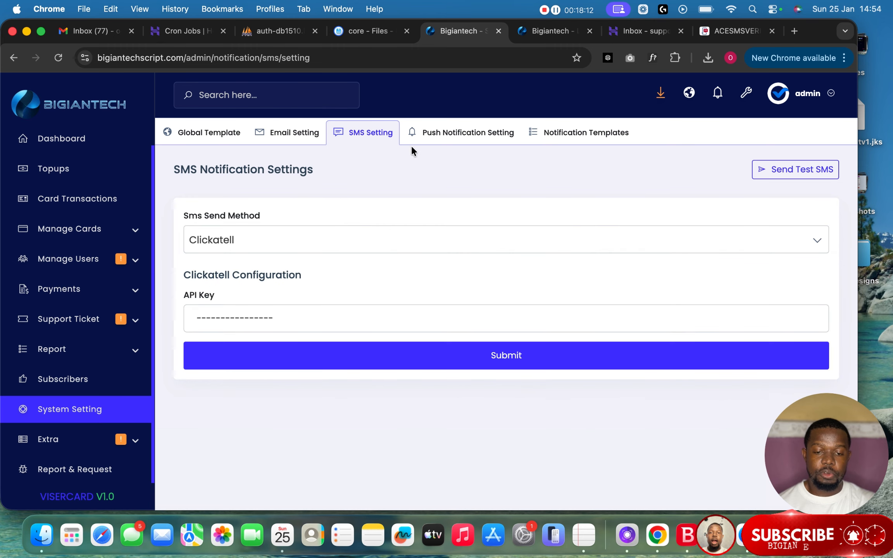
View the push notification settings and review the full list of notification templates.
{"action": "left_click", "coordinate": [454, 133]}
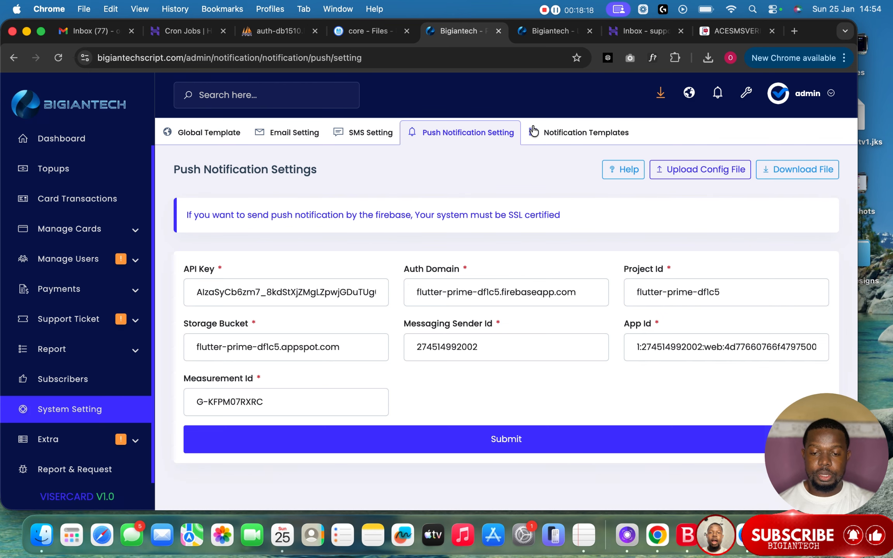
{"action": "left_click", "coordinate": [558, 136]}
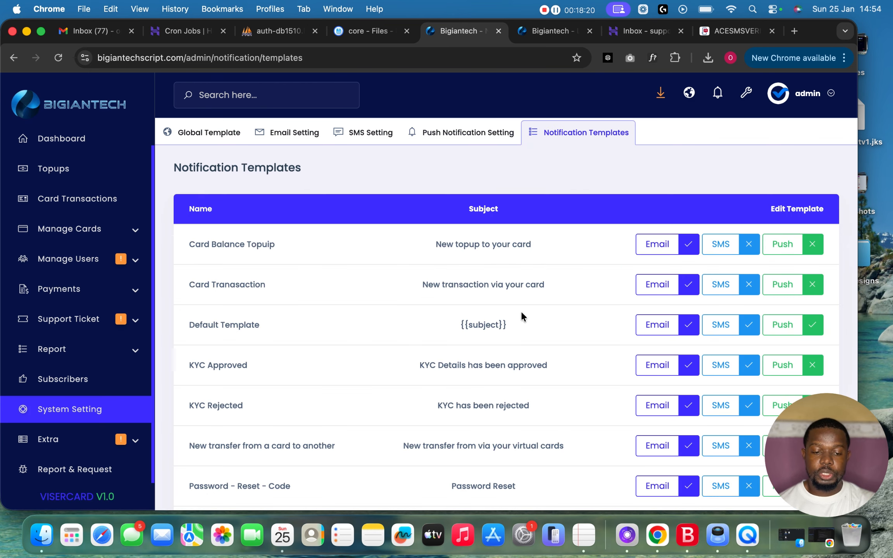
{"action": "scroll", "coordinate": [522, 314], "scroll_direction": "down", "scroll_amount": 10}
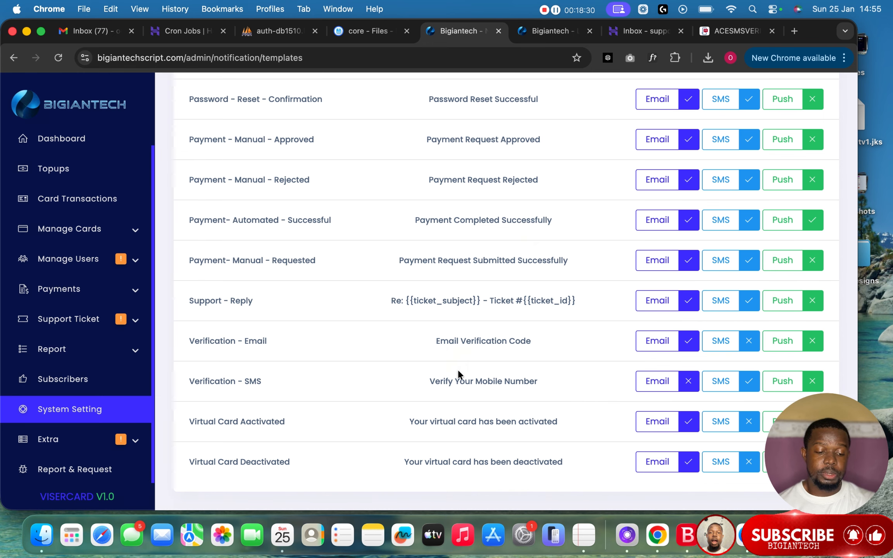
Examine the admin submenus for managing cards, payments and users, collapsing each one again.
{"action": "scroll", "coordinate": [128, 362], "scroll_direction": "up", "scroll_amount": 1}
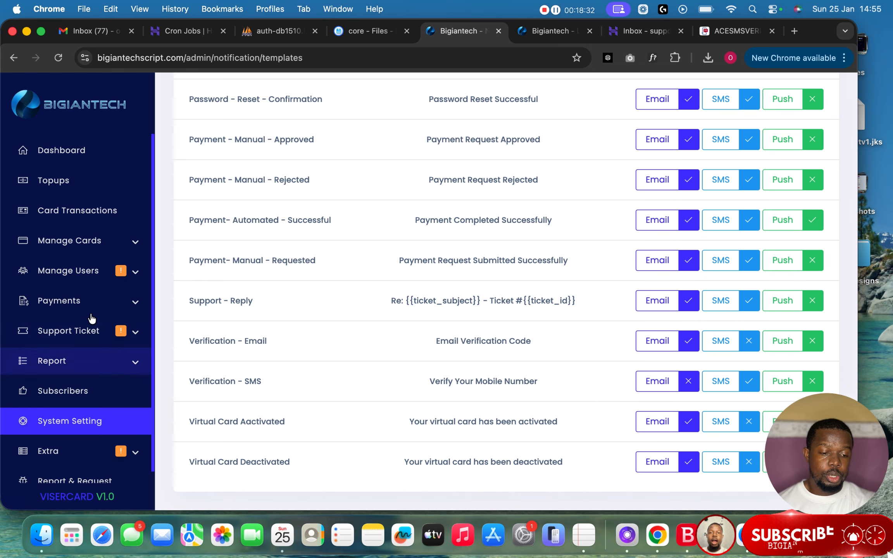
{"action": "left_click", "coordinate": [113, 241]}
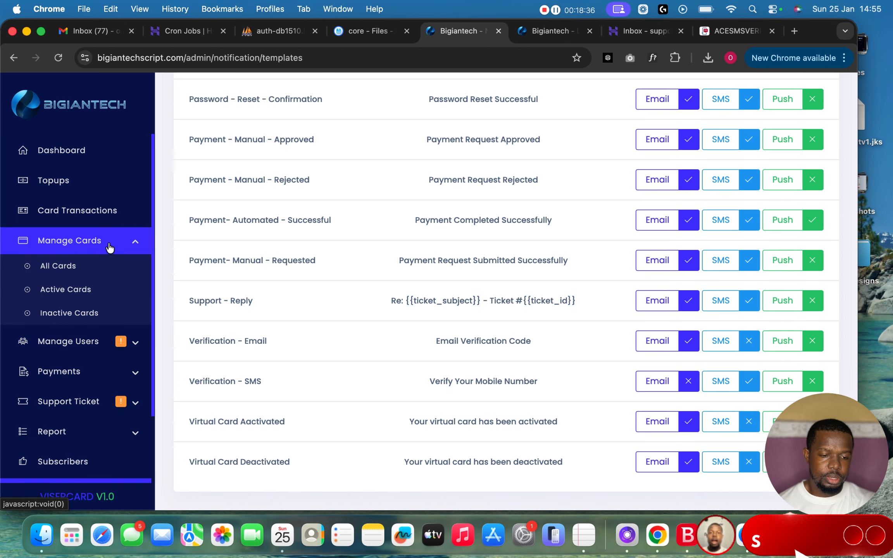
{"action": "left_click", "coordinate": [80, 239]}
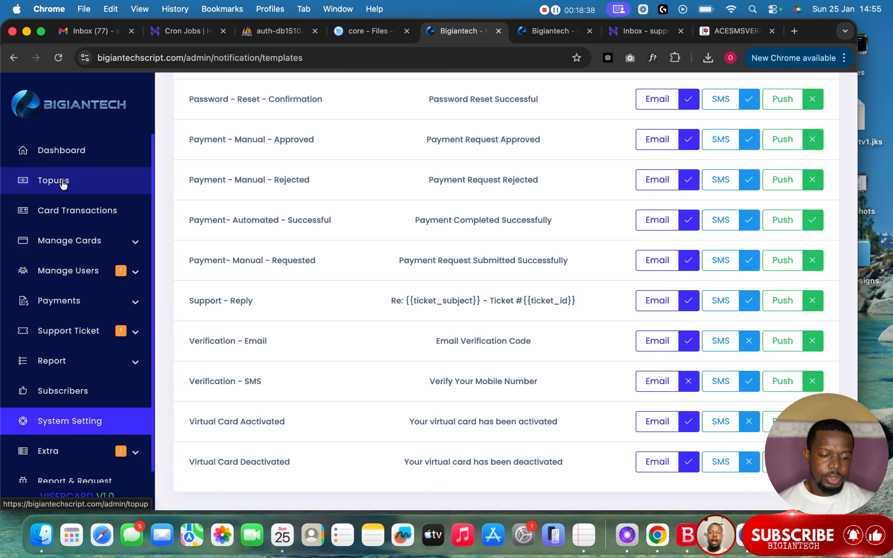
{"action": "left_click", "coordinate": [88, 313]}
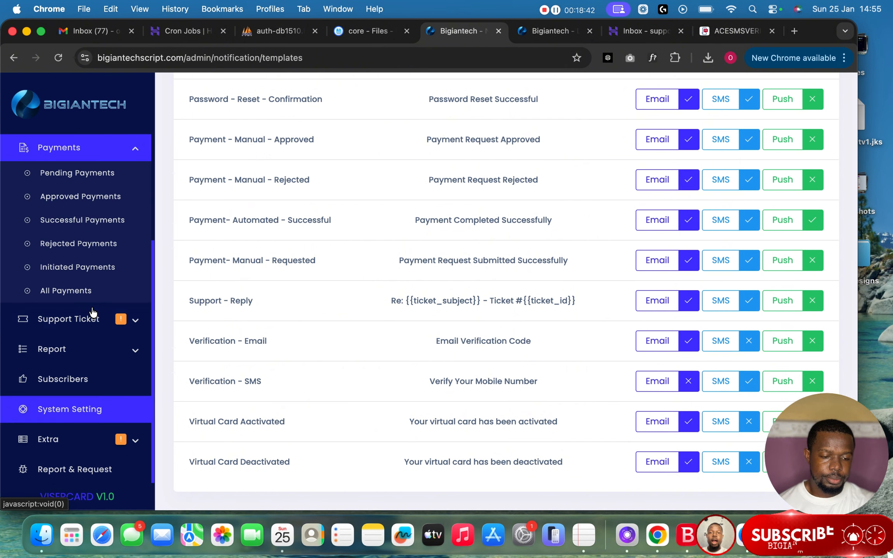
{"action": "scroll", "coordinate": [90, 363], "scroll_direction": "up", "scroll_amount": 2}
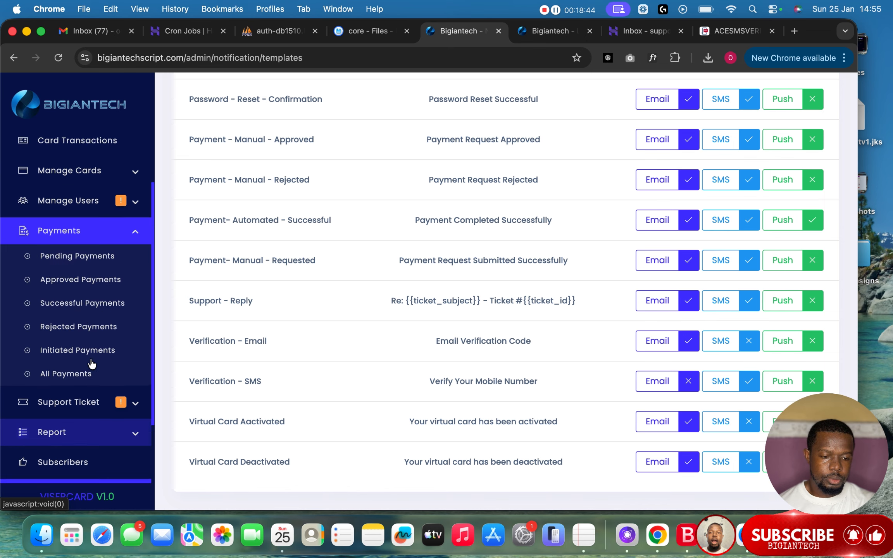
{"action": "scroll", "coordinate": [91, 364], "scroll_direction": "up", "scroll_amount": 2}
{"action": "left_click", "coordinate": [128, 302]}
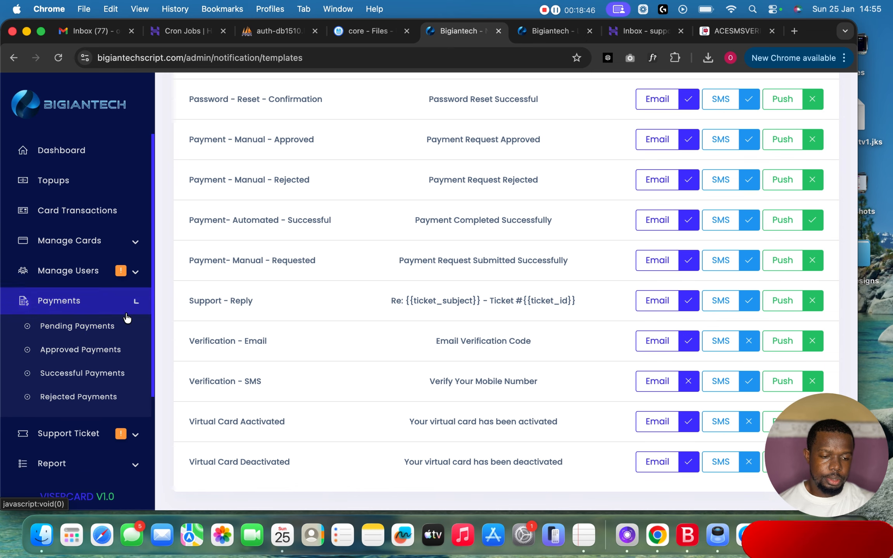
{"action": "left_click", "coordinate": [107, 274]}
{"action": "left_click", "coordinate": [107, 273]}
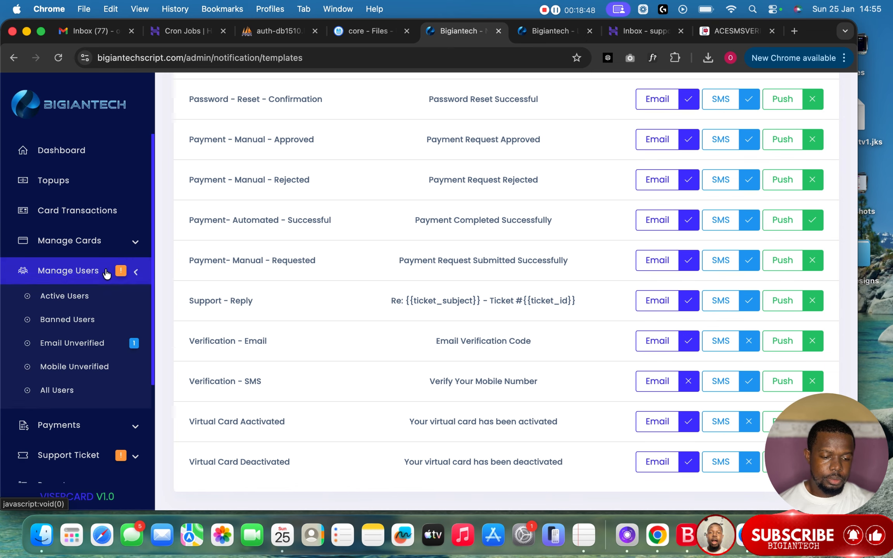
{"action": "left_click", "coordinate": [107, 274]}
{"action": "left_click", "coordinate": [107, 274]}
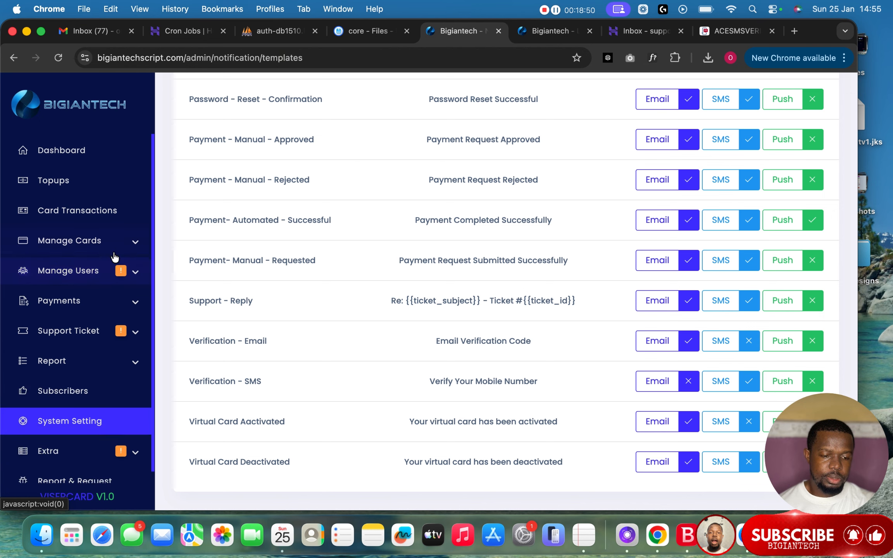
{"action": "left_click", "coordinate": [116, 248]}
{"action": "left_click", "coordinate": [116, 243]}
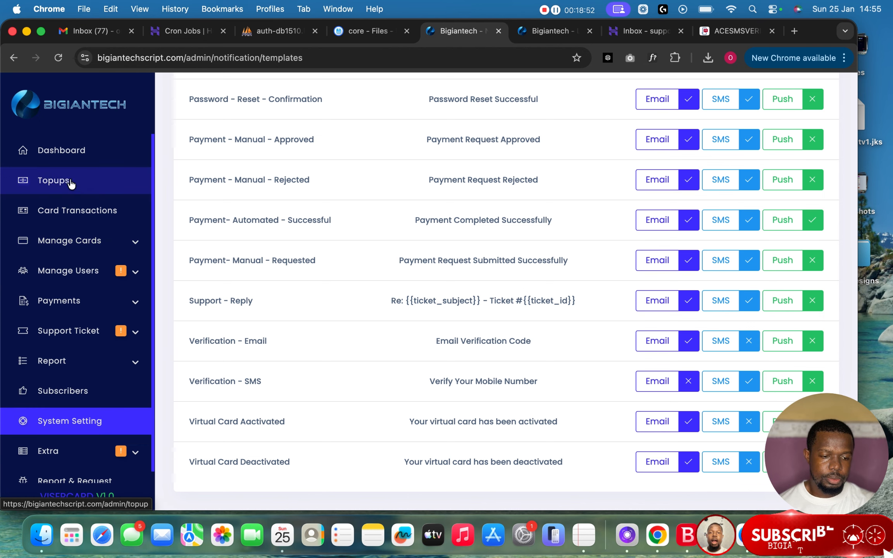
Switch to the site's user login page, look it over and open the sign-up form.
{"action": "left_click", "coordinate": [544, 32]}
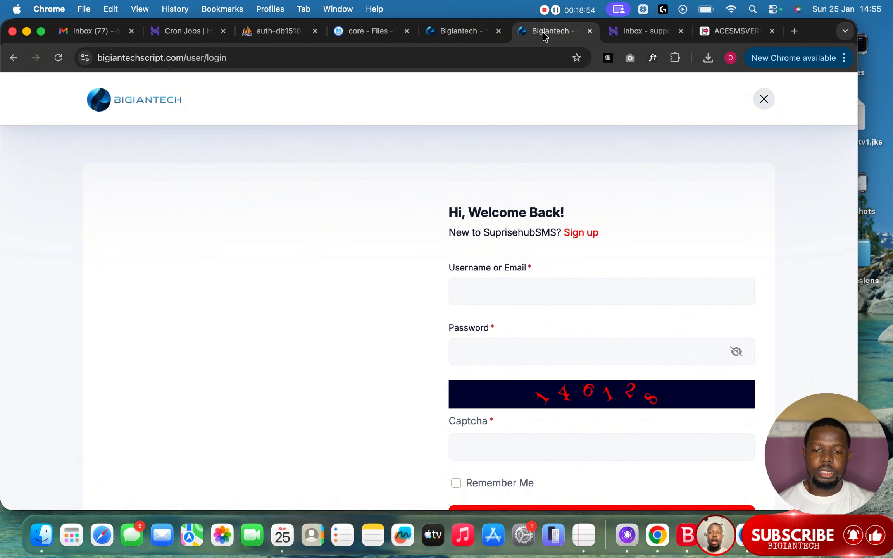
{"action": "scroll", "coordinate": [541, 203], "scroll_direction": "down", "scroll_amount": 5}
{"action": "scroll", "coordinate": [540, 205], "scroll_direction": "up", "scroll_amount": 5}
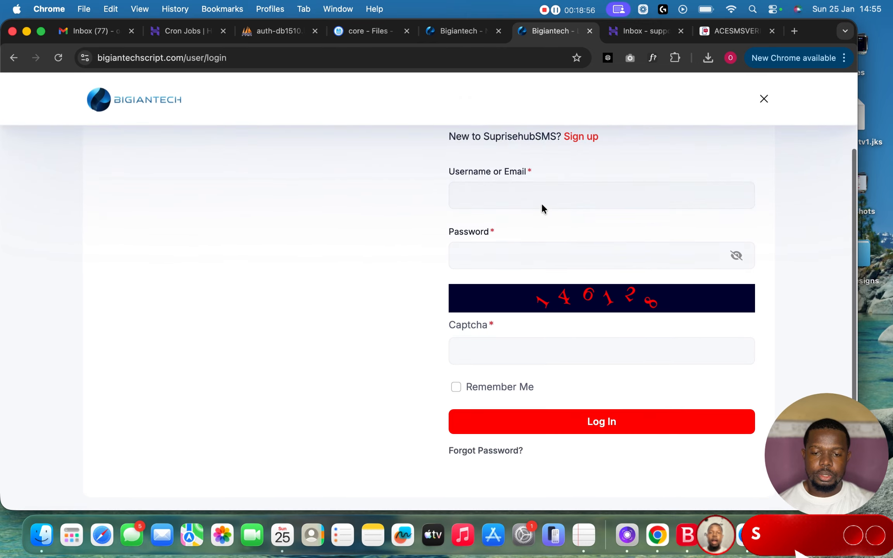
{"action": "left_click", "coordinate": [576, 234]}
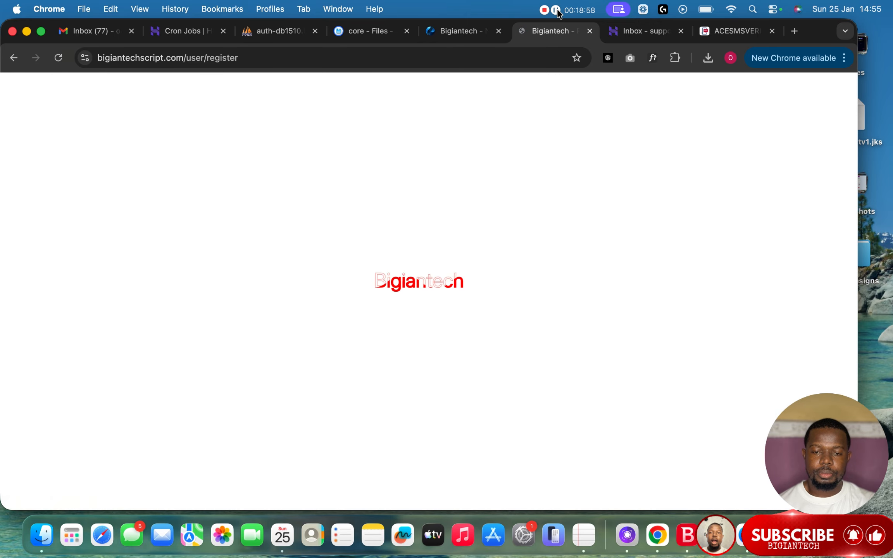
Fill in the registration form's first name, last name and email address from the saved contact details.
{"action": "scroll", "coordinate": [575, 187], "scroll_direction": "down", "scroll_amount": 4}
{"action": "left_click", "coordinate": [533, 147]}
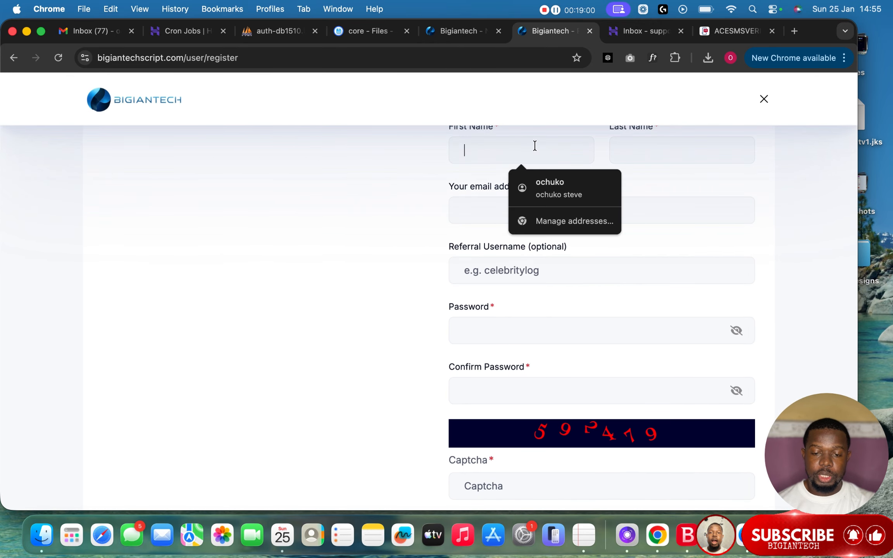
{"action": "left_click", "coordinate": [548, 188]}
{"action": "left_click", "coordinate": [581, 269]}
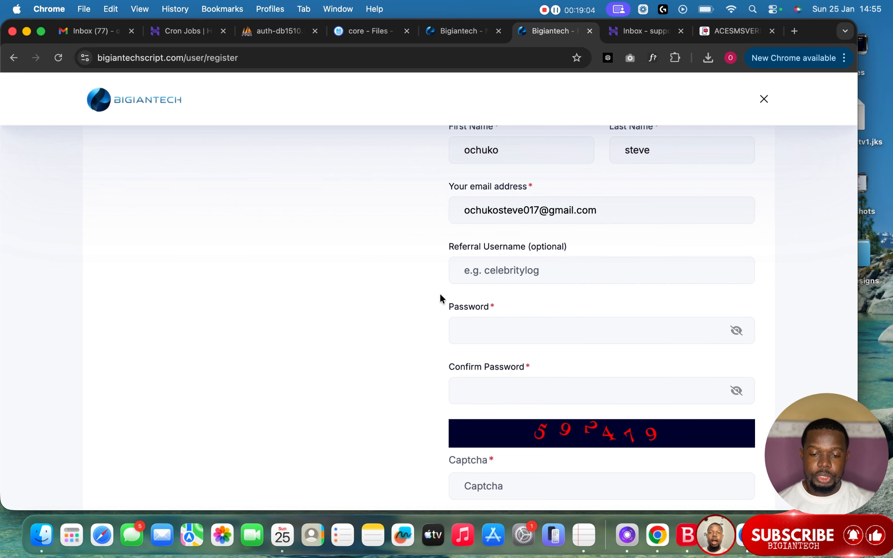
Enter the saved account password in both password fields, fill in the captcha, accept the privacy and service terms, and submit the registration.
{"action": "scroll", "coordinate": [441, 297], "scroll_direction": "down", "scroll_amount": 3}
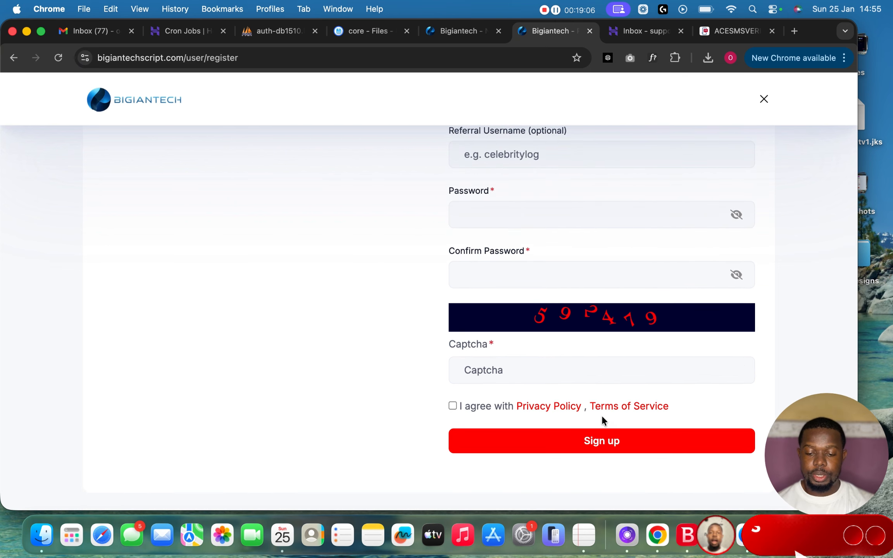
{"action": "left_click", "coordinate": [577, 526]}
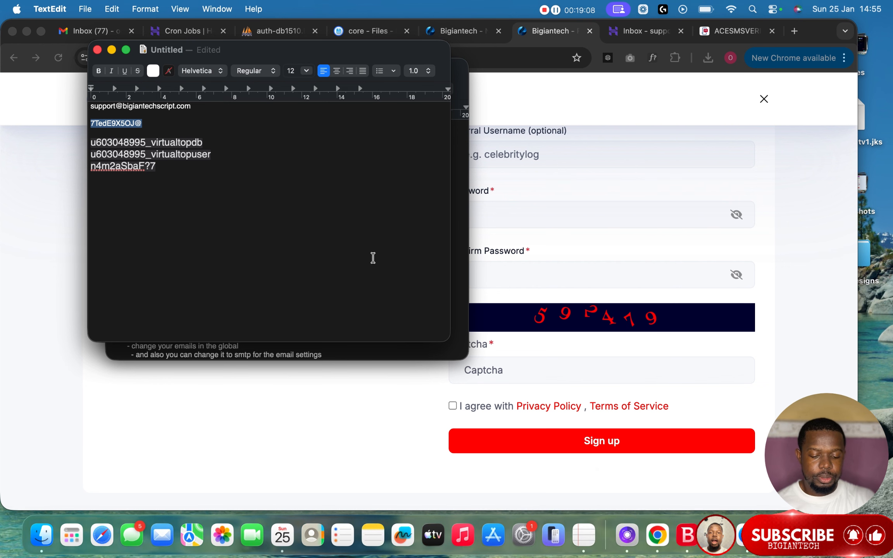
{"action": "left_click", "coordinate": [557, 213]}
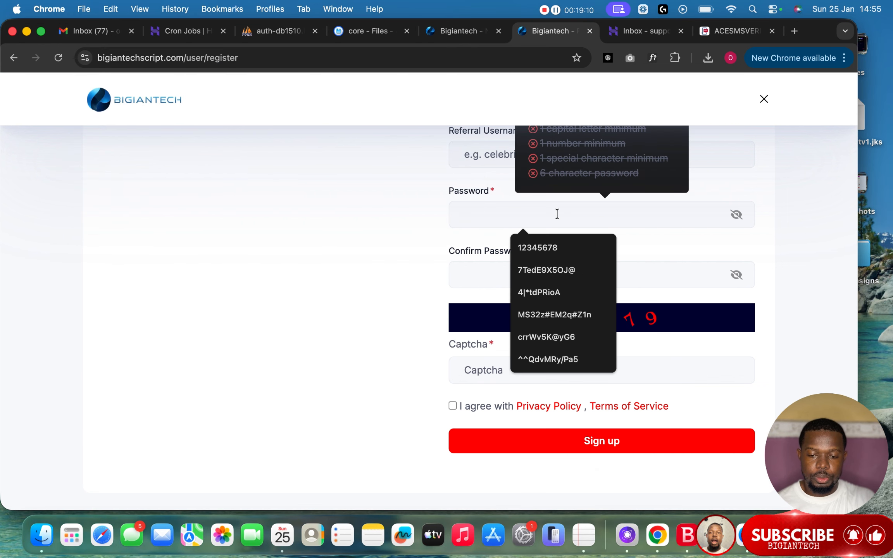
{"action": "key", "text": "super+v"}
{"action": "left_click", "coordinate": [537, 262]}
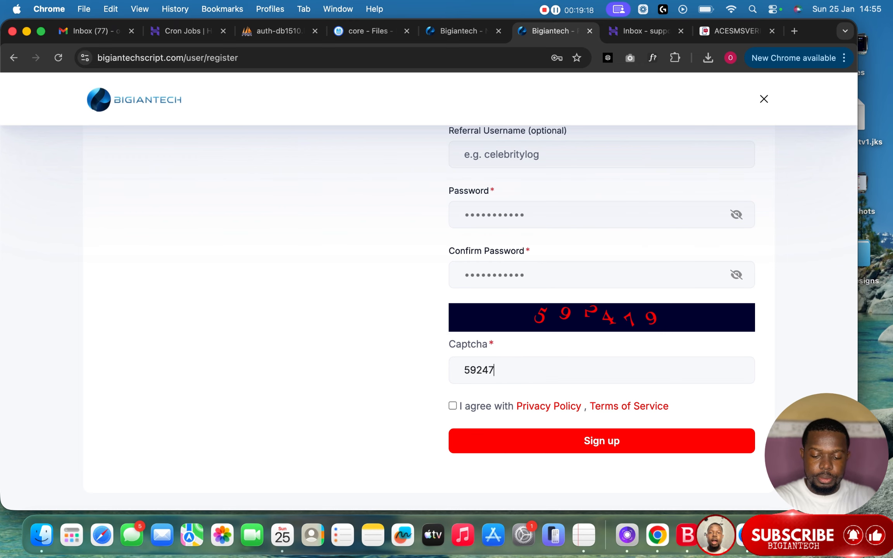
{"action": "left_click", "coordinate": [451, 406]}
{"action": "left_click", "coordinate": [532, 443]}
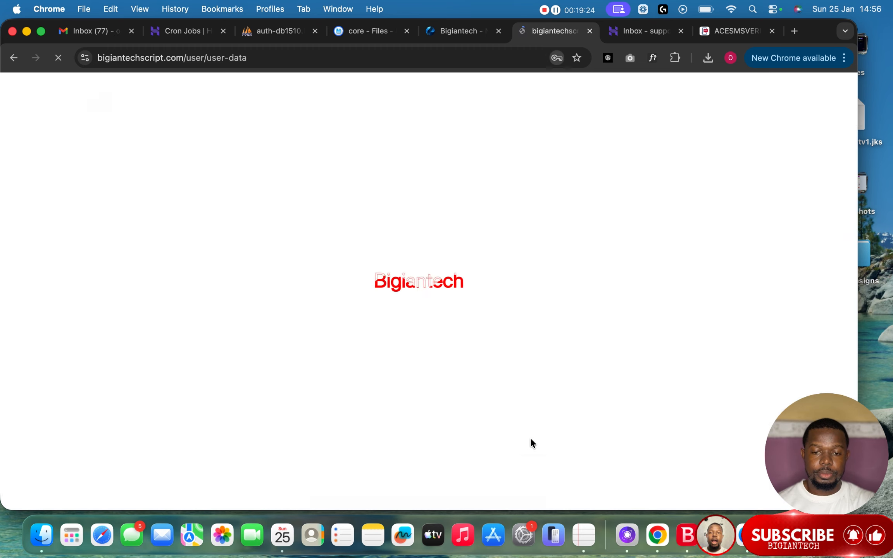
{"action": "left_click", "coordinate": [571, 87]}
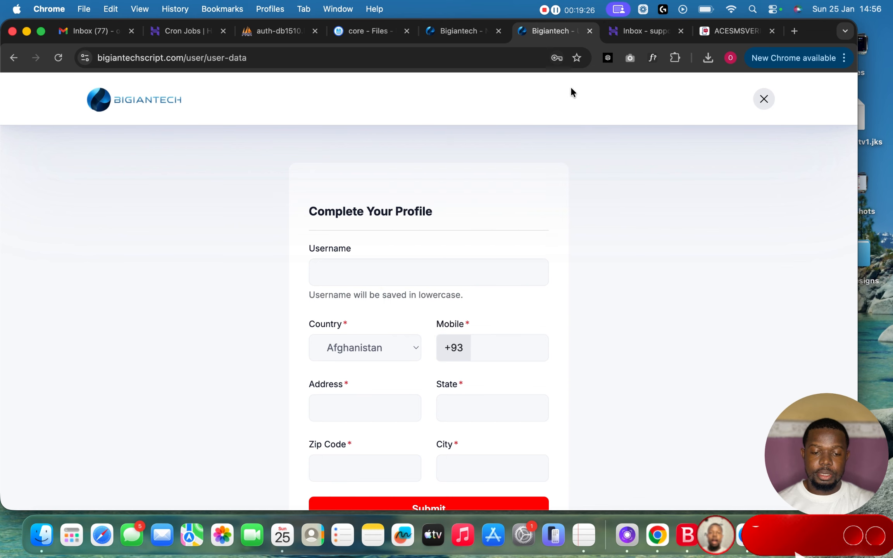
Fill in the profile's country and address details from the saved address, and shorten the username to the full name without digits or e-mail domain.
{"action": "scroll", "coordinate": [592, 219], "scroll_direction": "down", "scroll_amount": 2}
{"action": "left_click", "coordinate": [449, 224]}
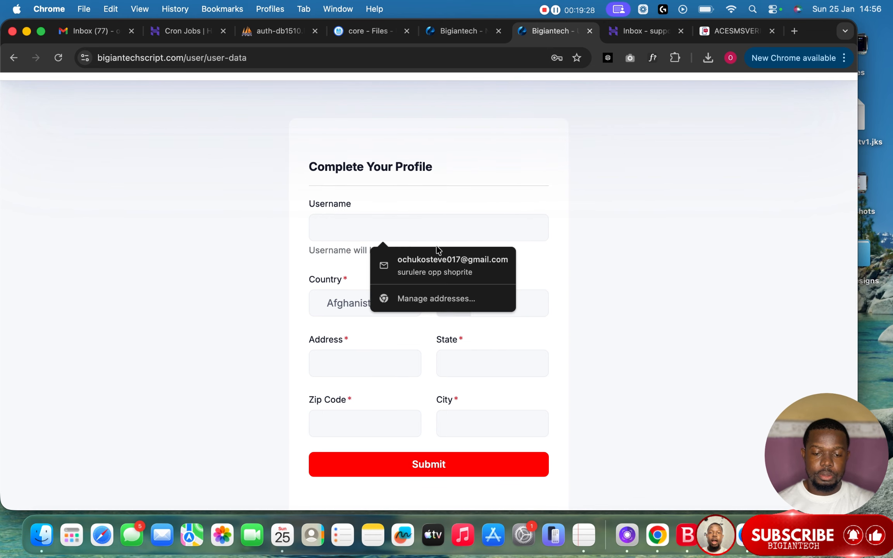
{"action": "left_click", "coordinate": [436, 258]}
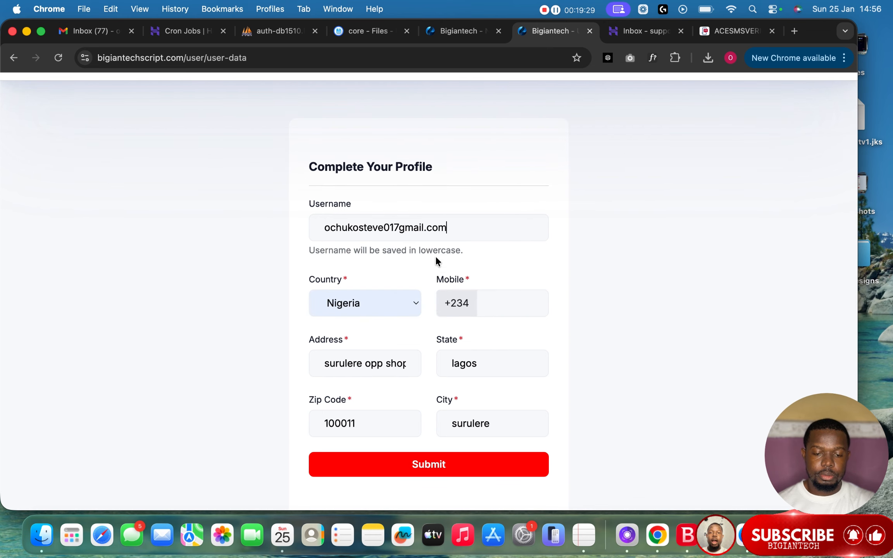
{"action": "left_click", "coordinate": [448, 229]}
{"action": "left_click_drag", "start_coordinate": [448, 229], "coordinate": [387, 228]}
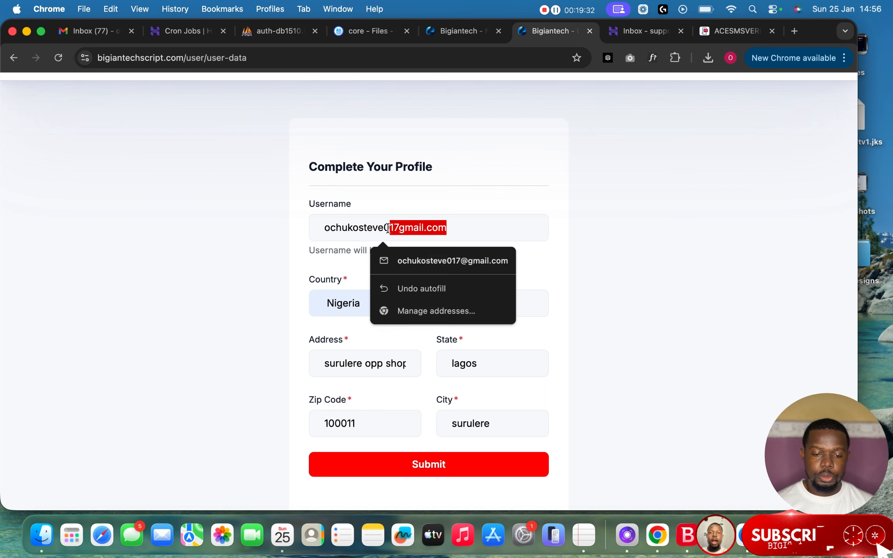
{"action": "key", "text": "BackSpace"}
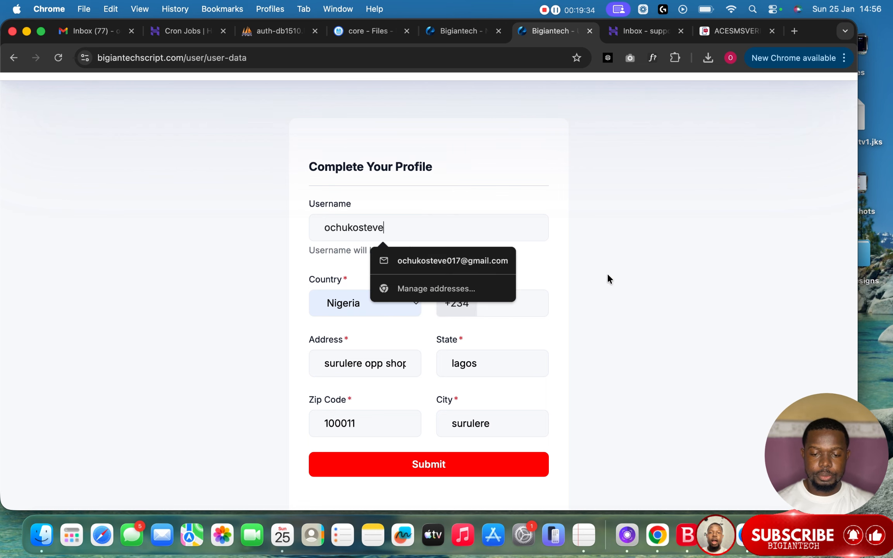
Add a mobile number to the profile form and submit the completed profile.
{"action": "scroll", "coordinate": [607, 274], "scroll_direction": "down", "scroll_amount": 3}
{"action": "left_click", "coordinate": [444, 420]}
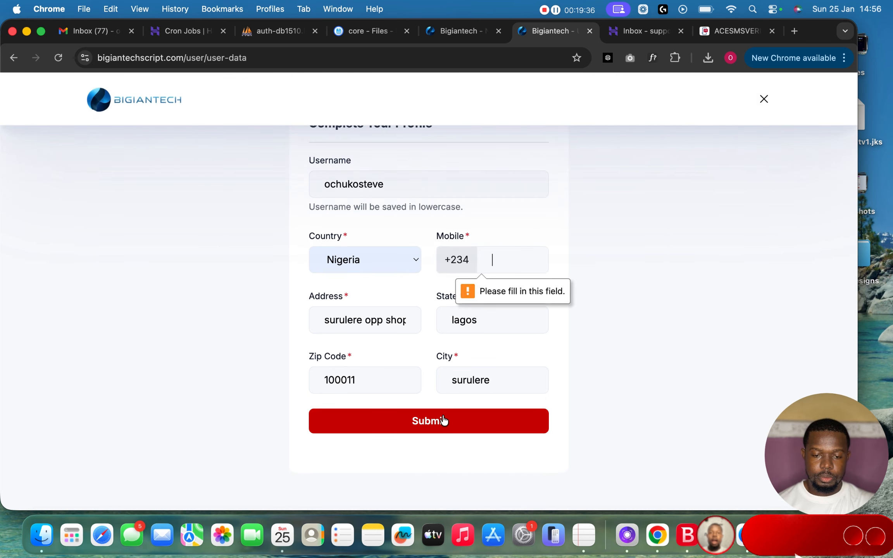
{"action": "type", "text": "75758"}
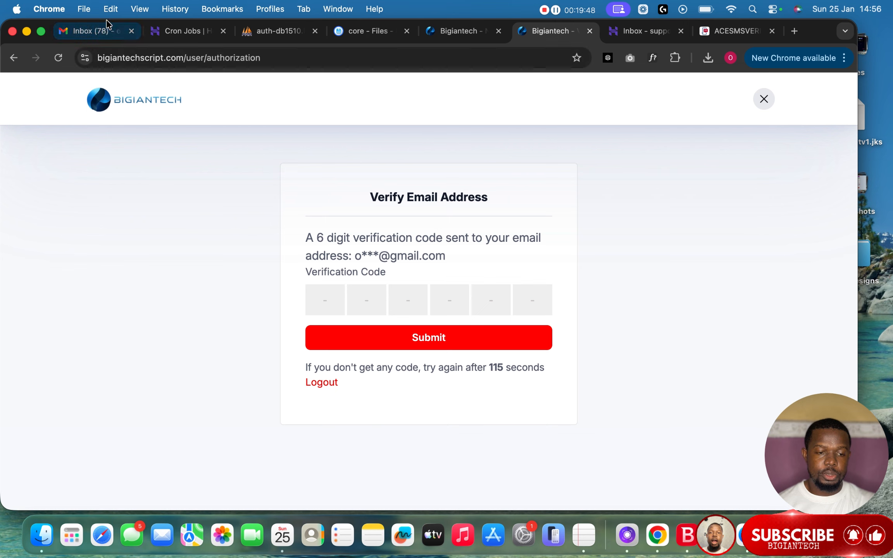
Switch to the Gmail inbox, open the Email Verification Code message and copy its code.
{"action": "left_click", "coordinate": [91, 30]}
{"action": "left_click", "coordinate": [332, 190]}
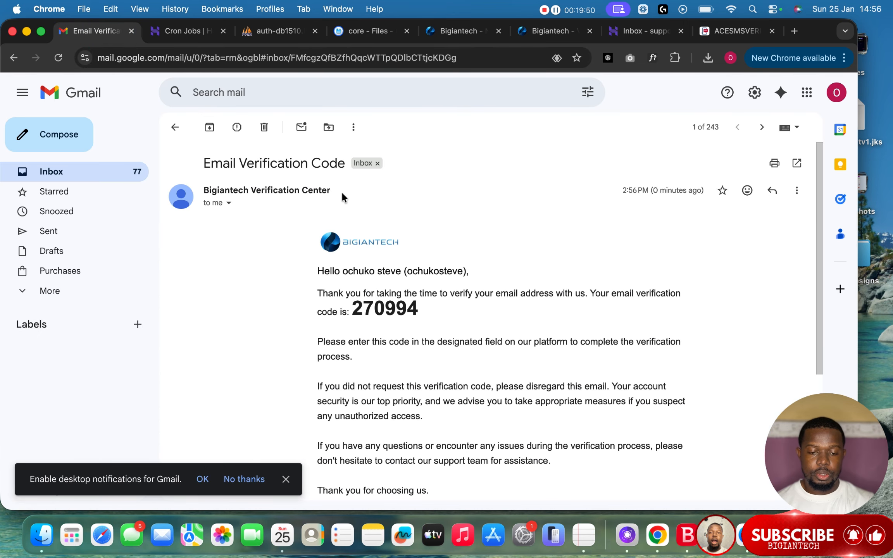
{"action": "double_click", "coordinate": [407, 311]}
{"action": "key", "text": "super+c"}
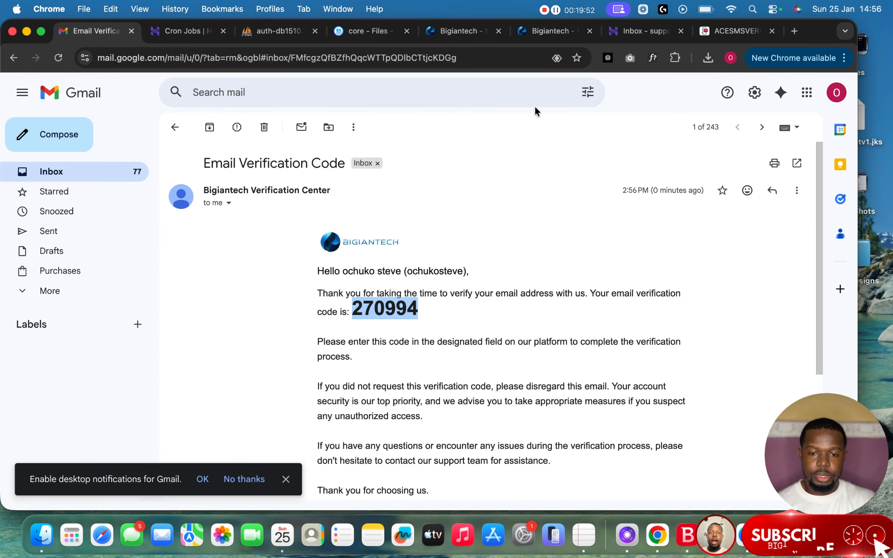
Paste the verification code into the site's email verification form, submit it and acknowledge the dashboard announcement.
{"action": "left_click", "coordinate": [549, 37]}
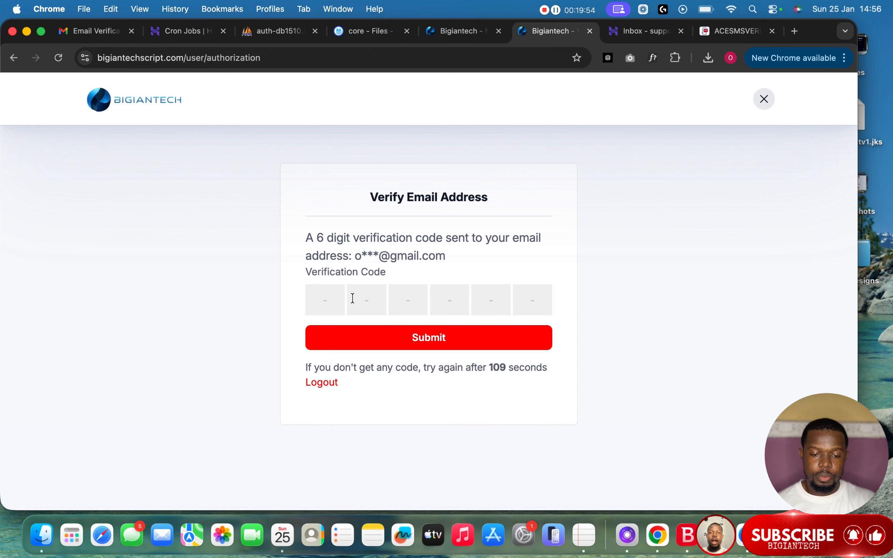
{"action": "left_click", "coordinate": [332, 310]}
{"action": "key", "text": "super+v"}
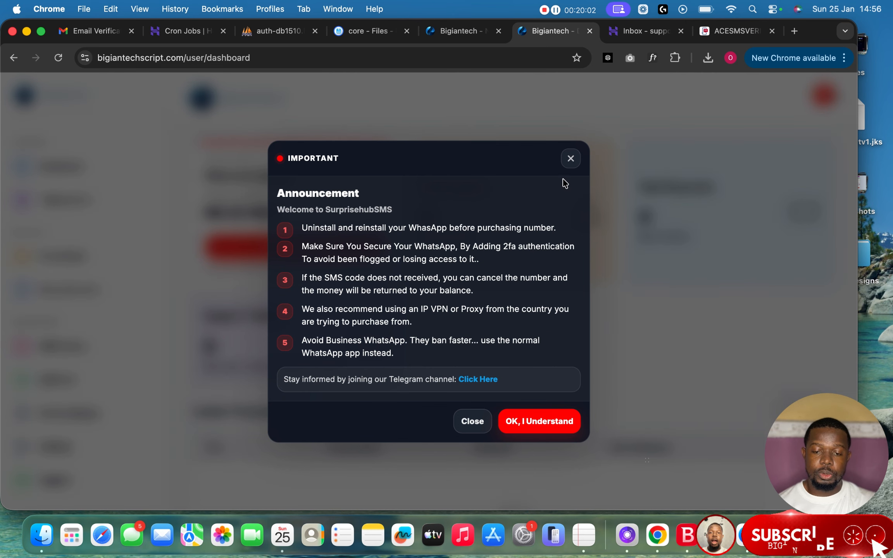
{"action": "left_click", "coordinate": [547, 426]}
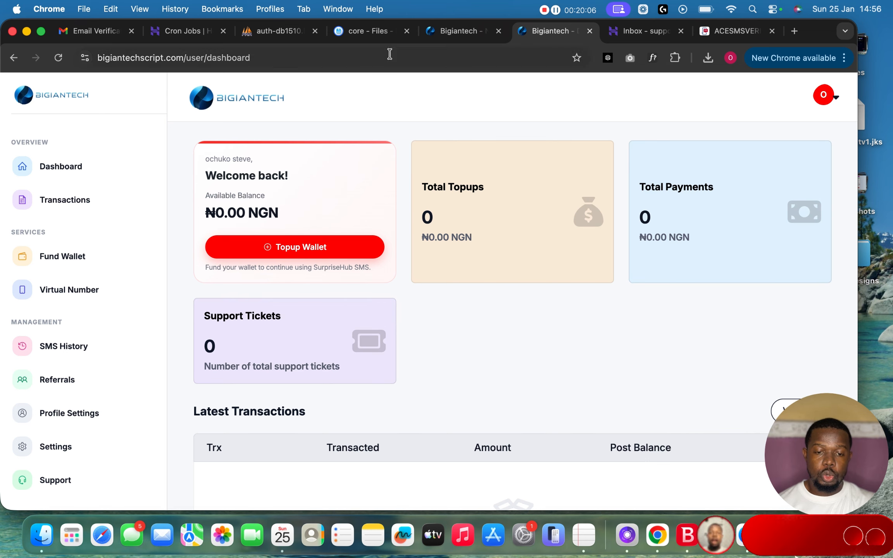
Switch to the hosting file manager, go up to public_html and reopen the core folder.
{"action": "left_click", "coordinate": [367, 37]}
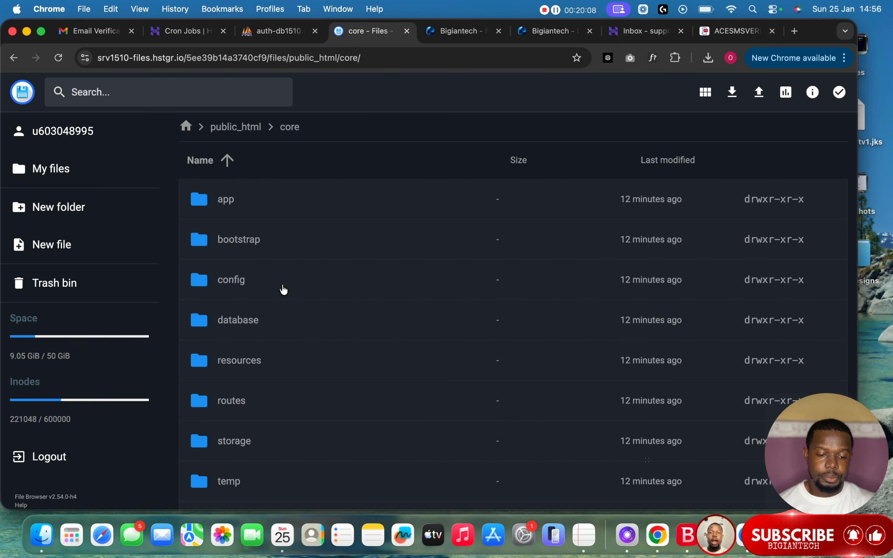
{"action": "scroll", "coordinate": [281, 285], "scroll_direction": "down", "scroll_amount": 3}
{"action": "scroll", "coordinate": [281, 285], "scroll_direction": "up", "scroll_amount": 3}
{"action": "left_click", "coordinate": [243, 129]}
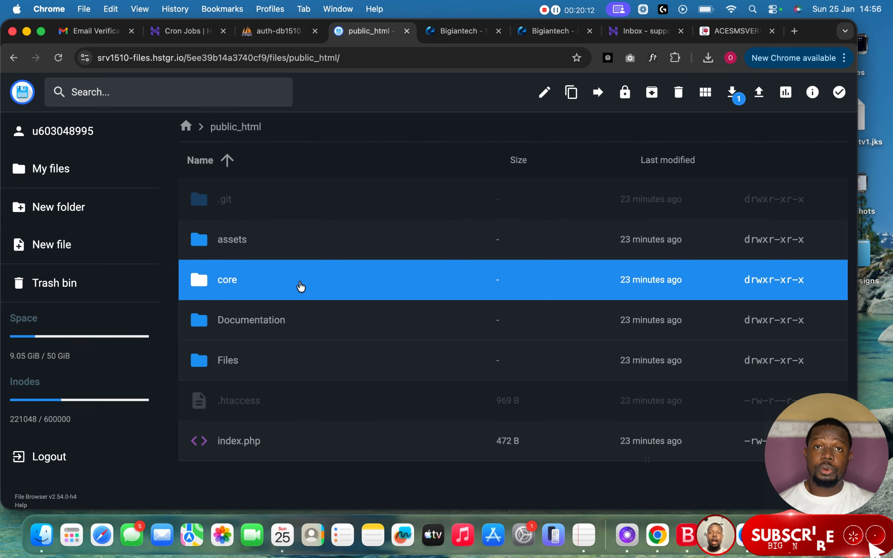
{"action": "double_click", "coordinate": [301, 286]}
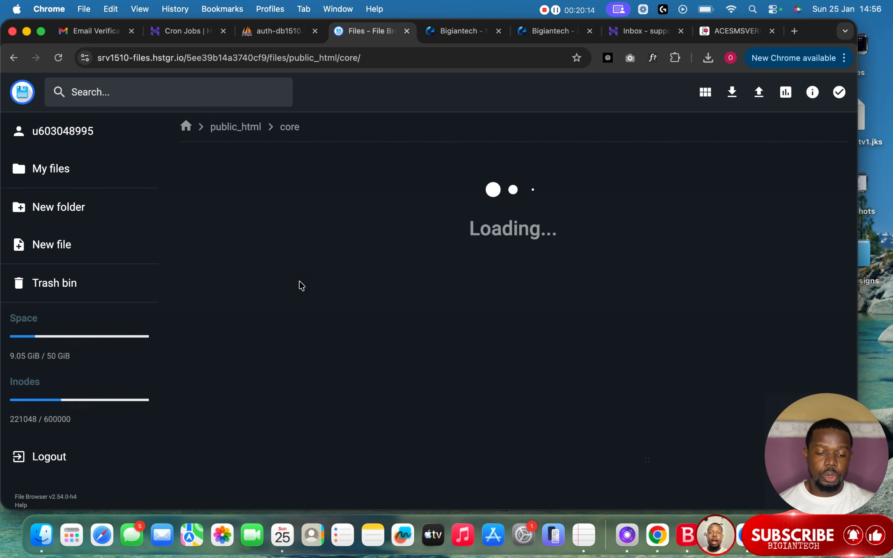
Go from the core folder down to resources/views/templates/basic/user.
{"action": "scroll", "coordinate": [313, 328], "scroll_direction": "down", "scroll_amount": 4}
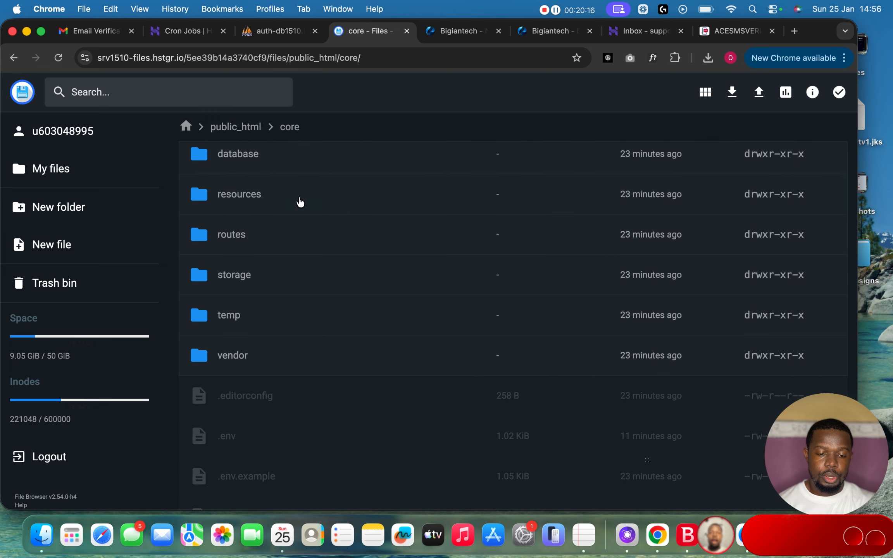
{"action": "double_click", "coordinate": [299, 201]}
{"action": "double_click", "coordinate": [285, 244]}
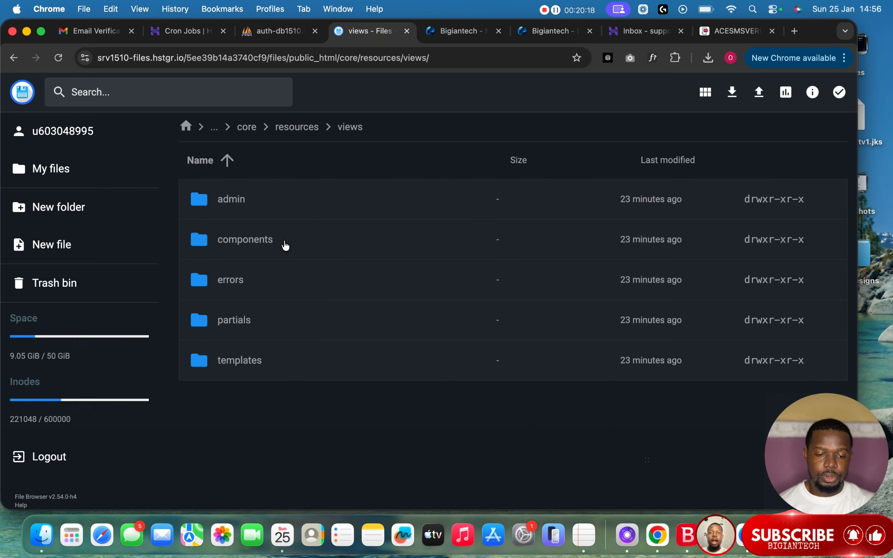
{"action": "double_click", "coordinate": [291, 364]}
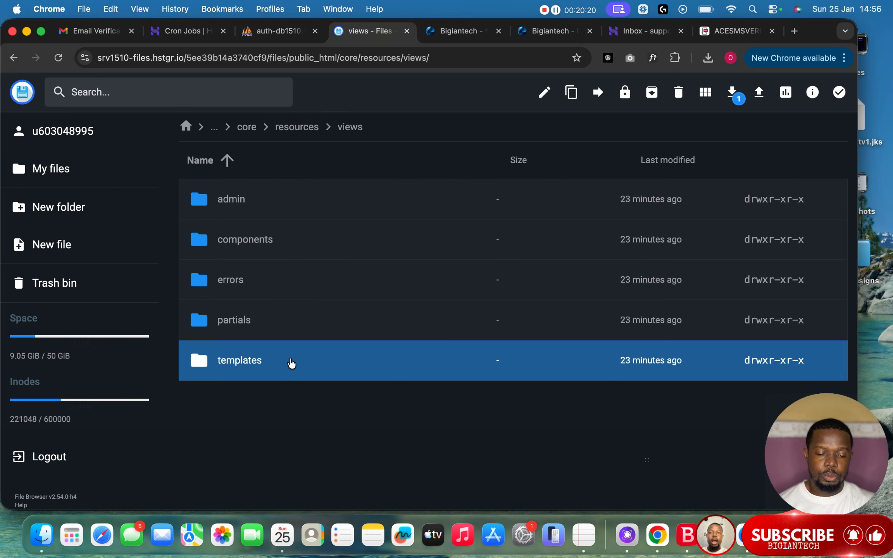
{"action": "double_click", "coordinate": [313, 204]}
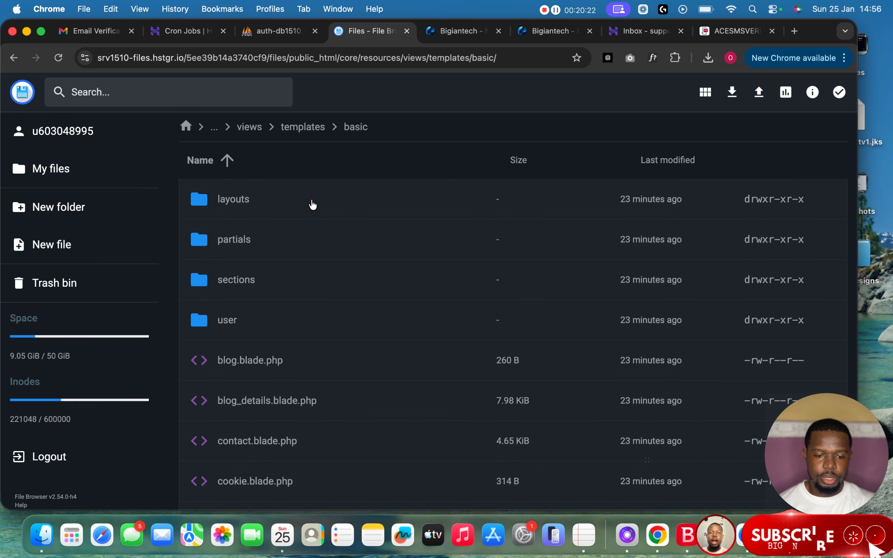
{"action": "scroll", "coordinate": [329, 305], "scroll_direction": "down", "scroll_amount": 2}
{"action": "double_click", "coordinate": [297, 295]}
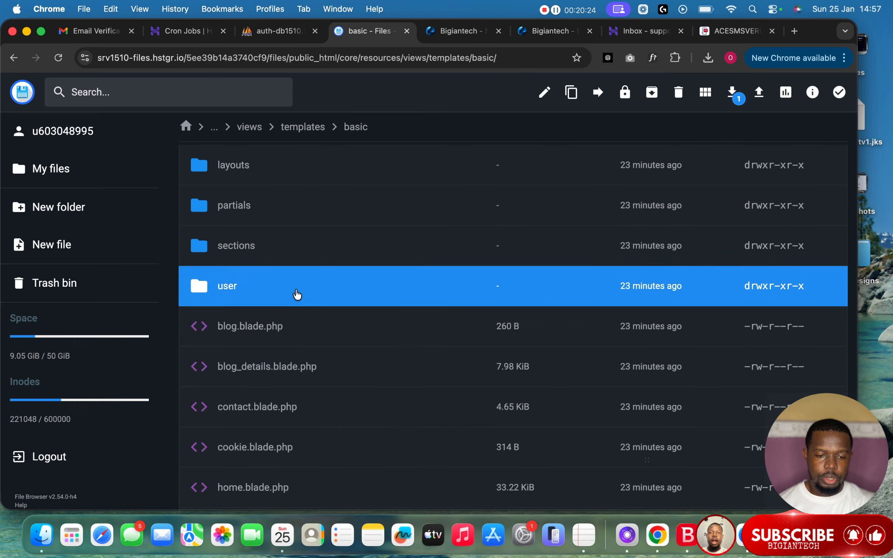
Look through the user template folder and its dashboard subfolder, and return to the user folder.
{"action": "scroll", "coordinate": [297, 295], "scroll_direction": "down", "scroll_amount": 8}
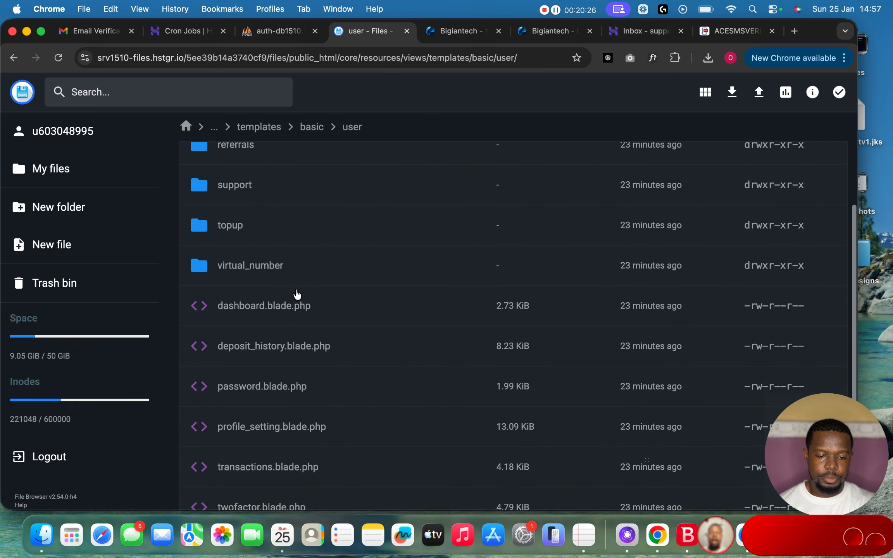
{"action": "scroll", "coordinate": [297, 294], "scroll_direction": "up", "scroll_amount": 8}
{"action": "scroll", "coordinate": [297, 295], "scroll_direction": "down", "scroll_amount": 6}
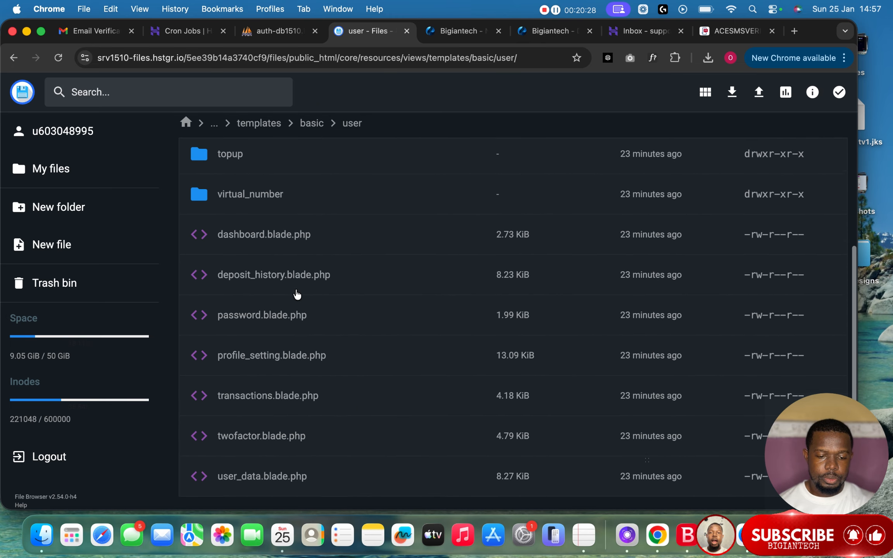
{"action": "scroll", "coordinate": [296, 295], "scroll_direction": "up", "scroll_amount": 5}
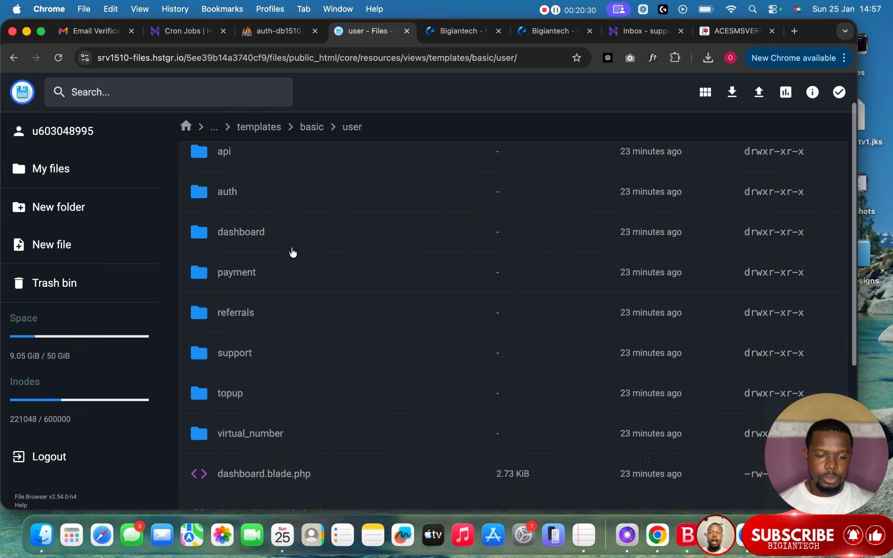
{"action": "double_click", "coordinate": [292, 243]}
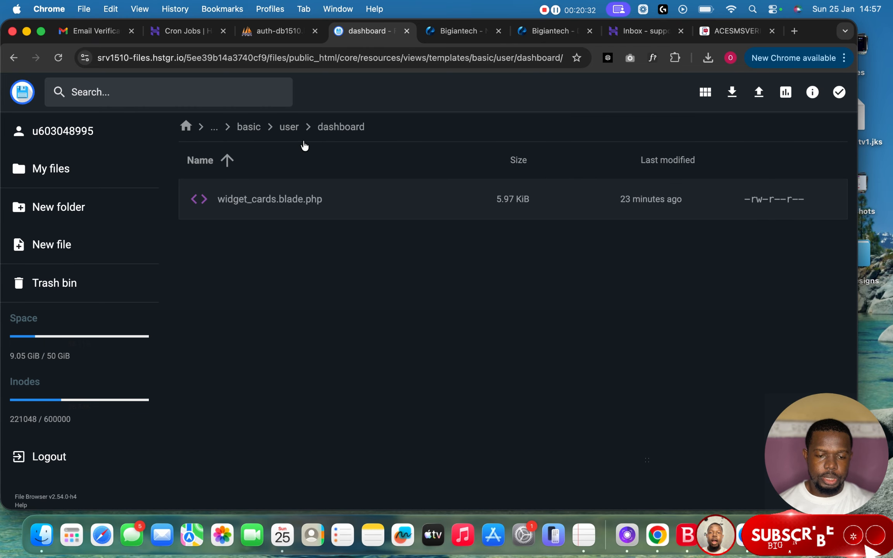
{"action": "left_click", "coordinate": [289, 127]}
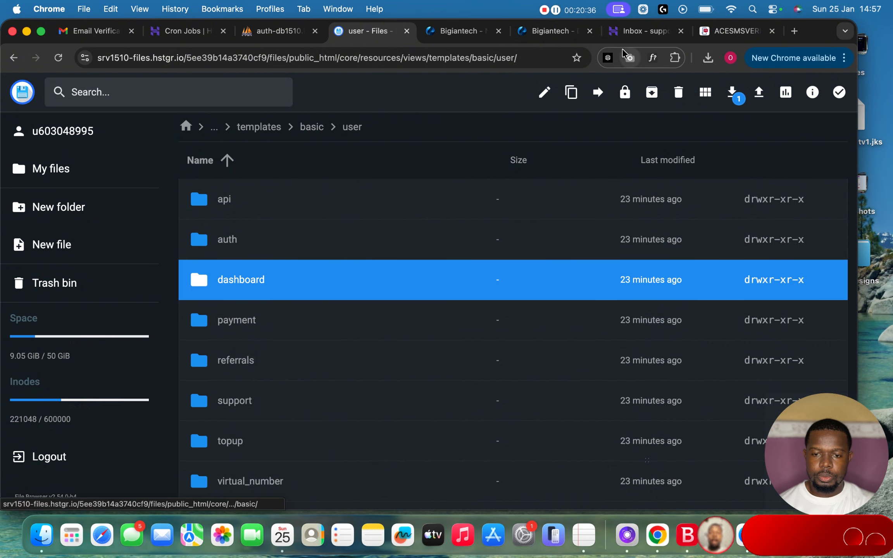
Compare the site's user dashboard with its template by opening dashboard.blade.php, reading through the code and returning to the dashboard page.
{"action": "left_click", "coordinate": [546, 31]}
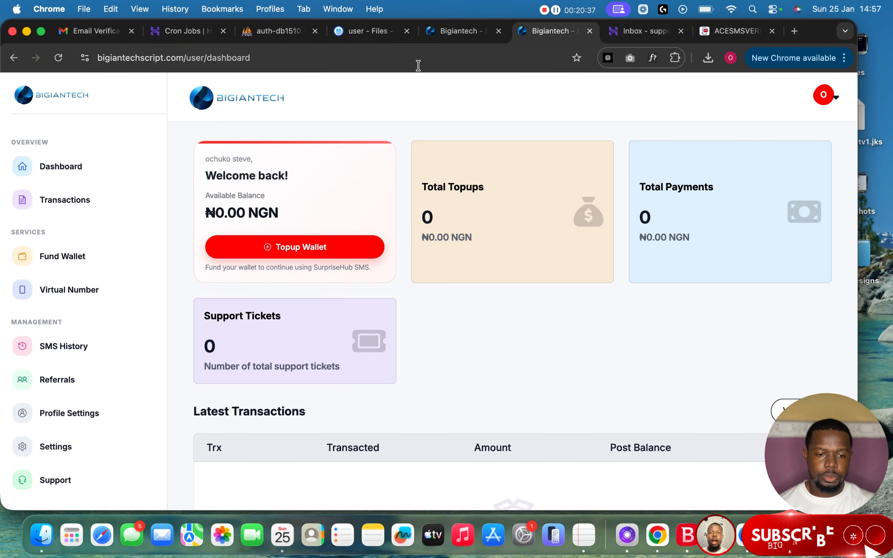
{"action": "left_click", "coordinate": [366, 31]}
{"action": "scroll", "coordinate": [277, 254], "scroll_direction": "down", "scroll_amount": 5}
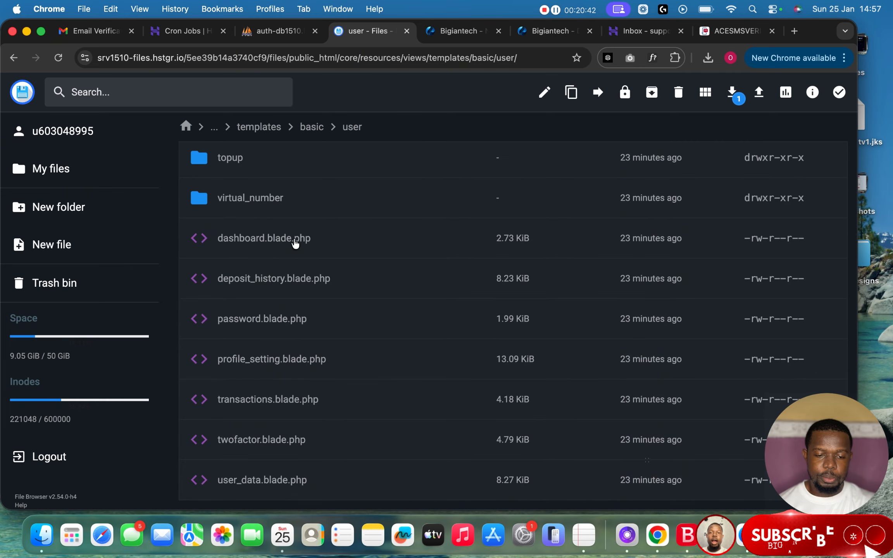
{"action": "double_click", "coordinate": [321, 243]}
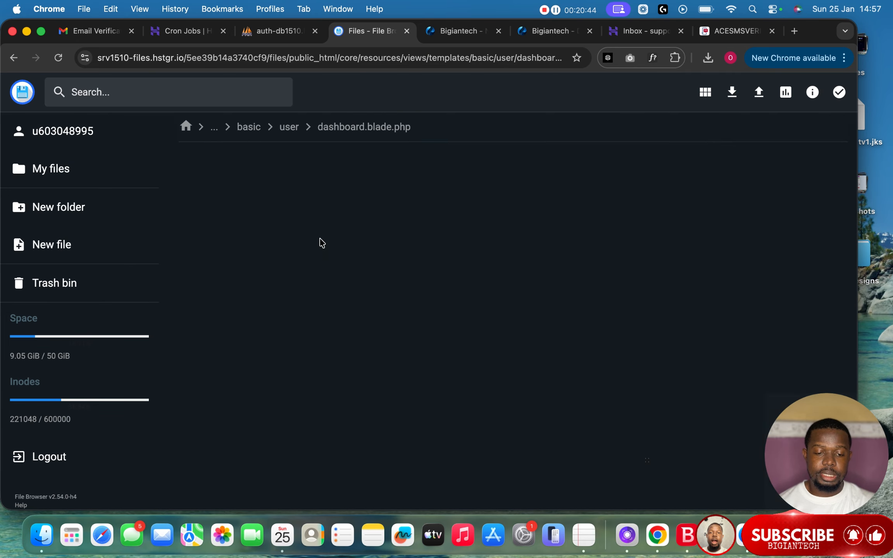
{"action": "scroll", "coordinate": [348, 212], "scroll_direction": "down", "scroll_amount": 2}
{"action": "scroll", "coordinate": [348, 212], "scroll_direction": "down", "scroll_amount": 6}
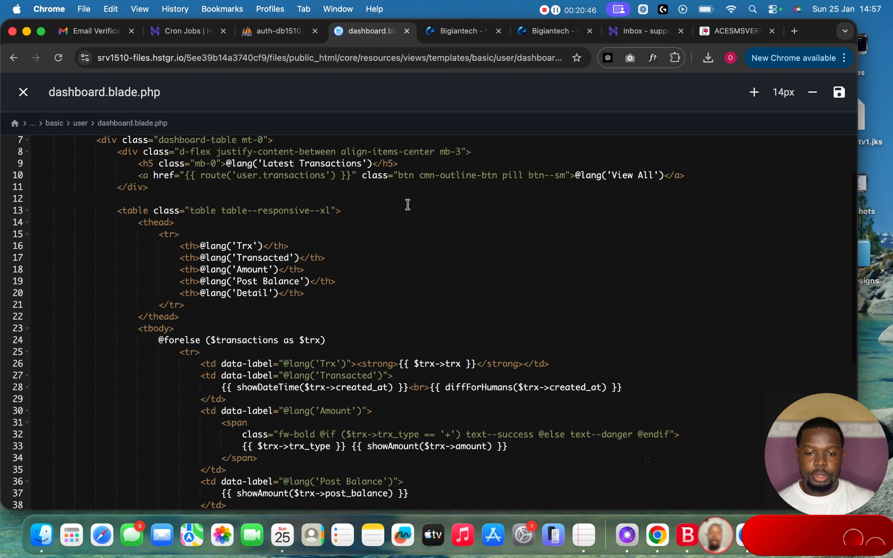
{"action": "left_click", "coordinate": [547, 35]}
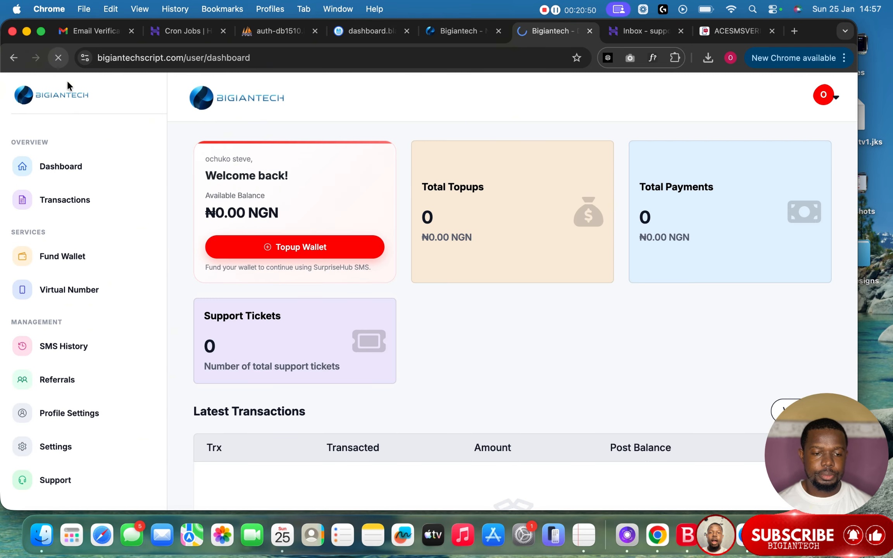
Return to the hosting file manager, reread the code of dashboard.blade.php from start to end and close the file.
{"action": "left_click", "coordinate": [465, 33]}
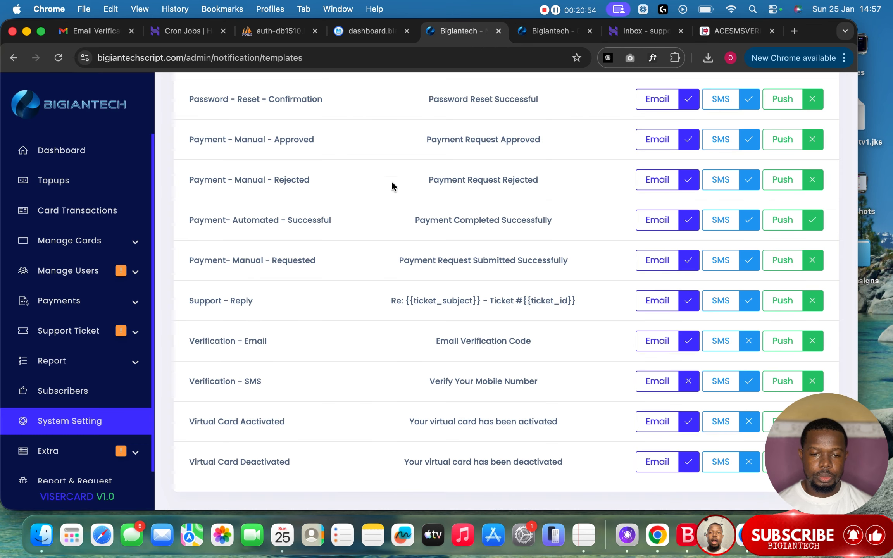
{"action": "left_click", "coordinate": [371, 32]}
{"action": "scroll", "coordinate": [404, 286], "scroll_direction": "down", "scroll_amount": 3}
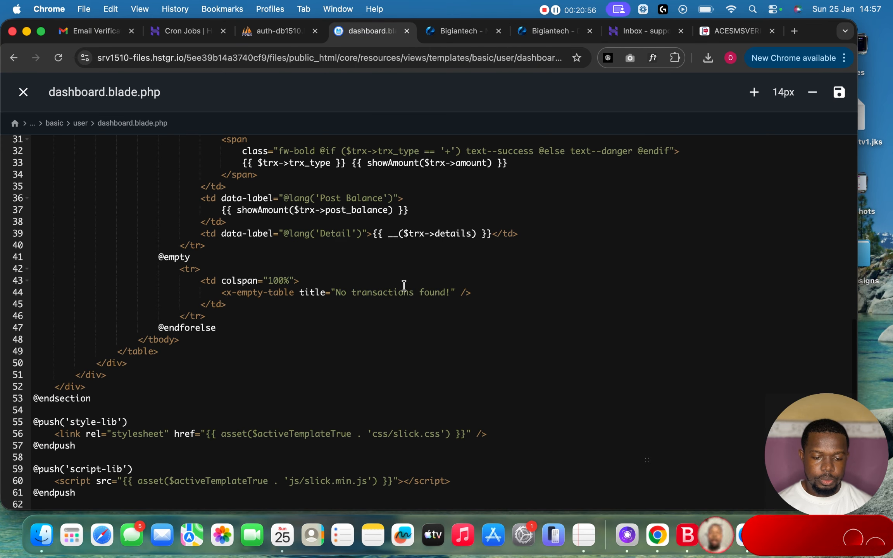
{"action": "scroll", "coordinate": [404, 285], "scroll_direction": "up", "scroll_amount": 10}
{"action": "scroll", "coordinate": [404, 285], "scroll_direction": "down", "scroll_amount": 10}
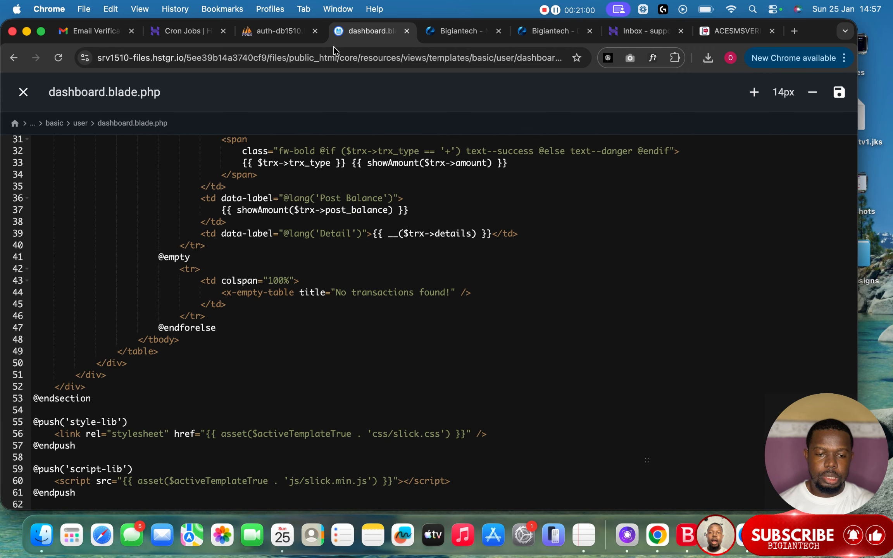
{"action": "left_click", "coordinate": [23, 92]}
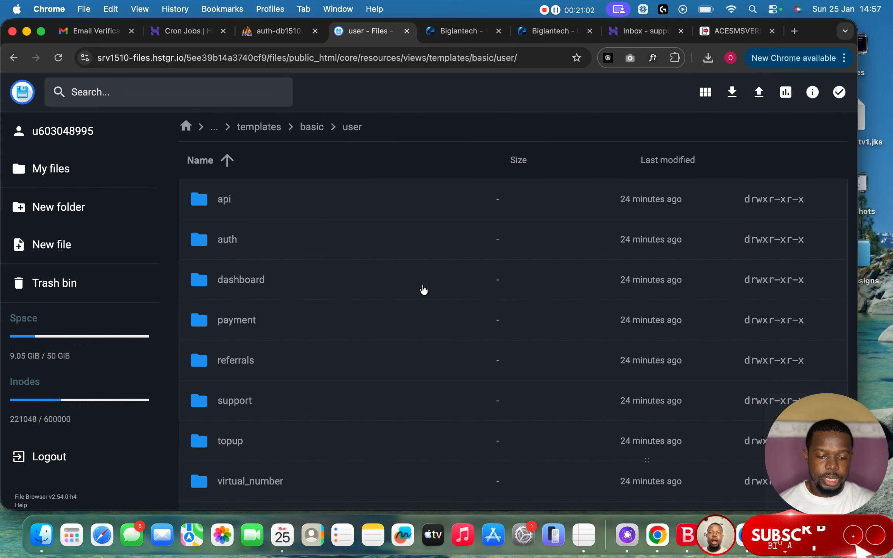
Open user_data.blade.php from the user template folder, read through its code and close it.
{"action": "scroll", "coordinate": [423, 290], "scroll_direction": "down", "scroll_amount": 7}
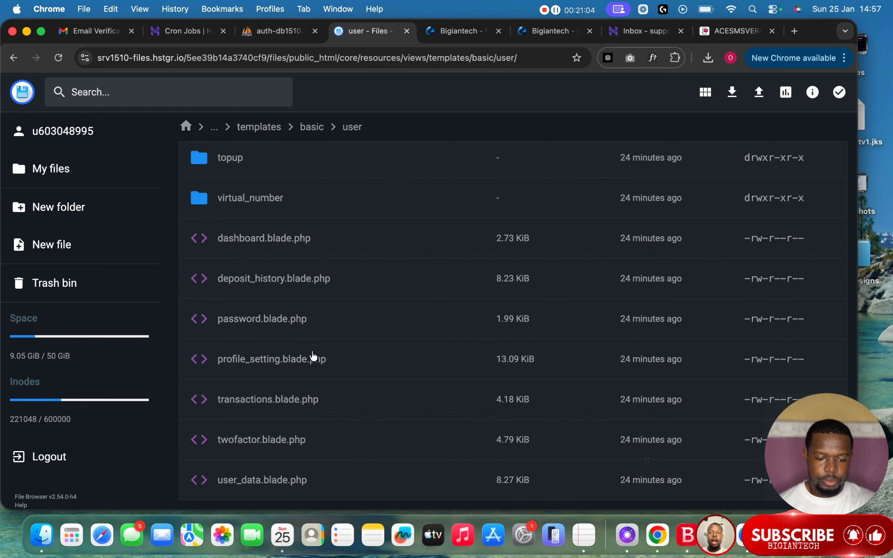
{"action": "double_click", "coordinate": [331, 482]}
{"action": "scroll", "coordinate": [331, 481], "scroll_direction": "down", "scroll_amount": 20}
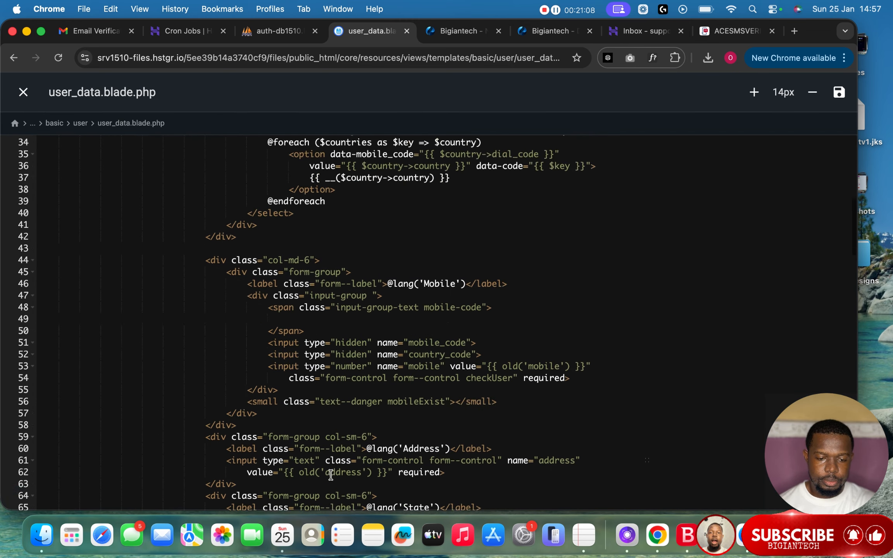
{"action": "scroll", "coordinate": [331, 474], "scroll_direction": "down", "scroll_amount": 5}
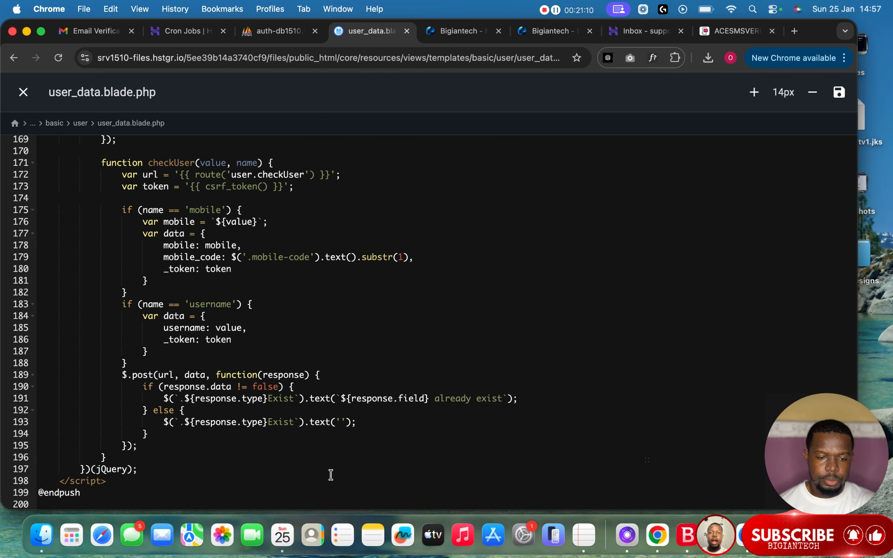
{"action": "left_click", "coordinate": [23, 92]}
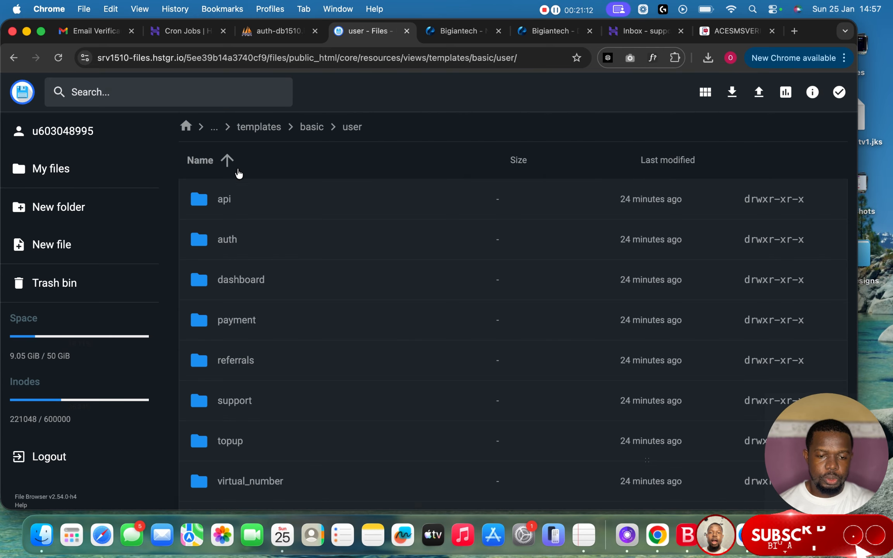
Go up to the views folder, open notify.blade.php in its partials folder, read through the code and close it.
{"action": "left_click", "coordinate": [259, 126]}
{"action": "left_click", "coordinate": [317, 203]}
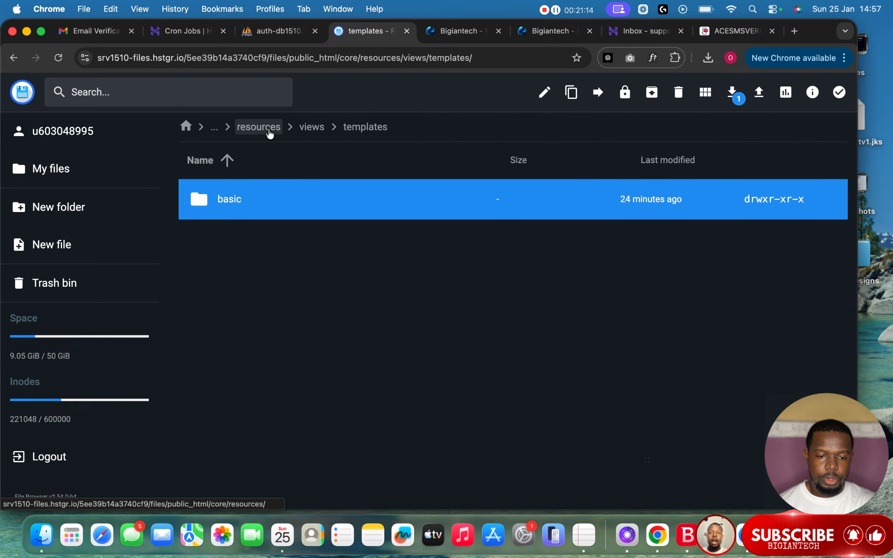
{"action": "left_click", "coordinate": [319, 127]}
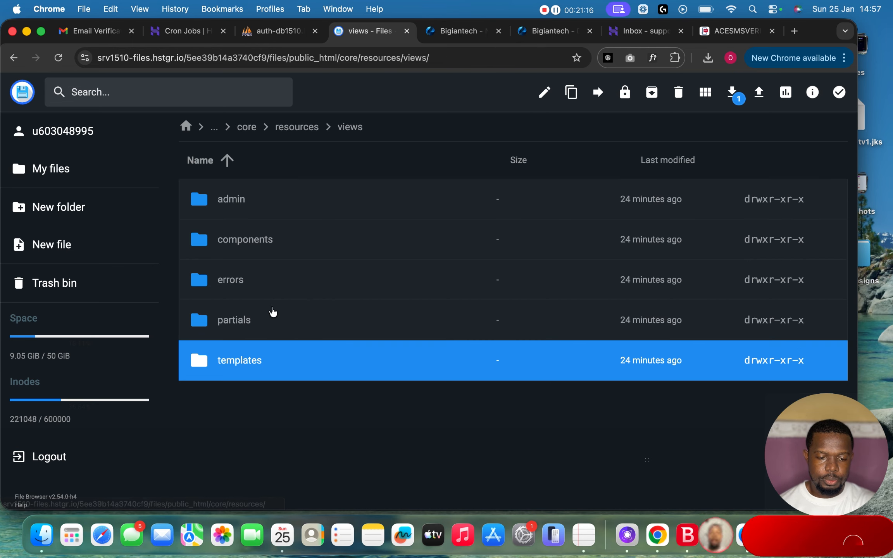
{"action": "double_click", "coordinate": [256, 328]}
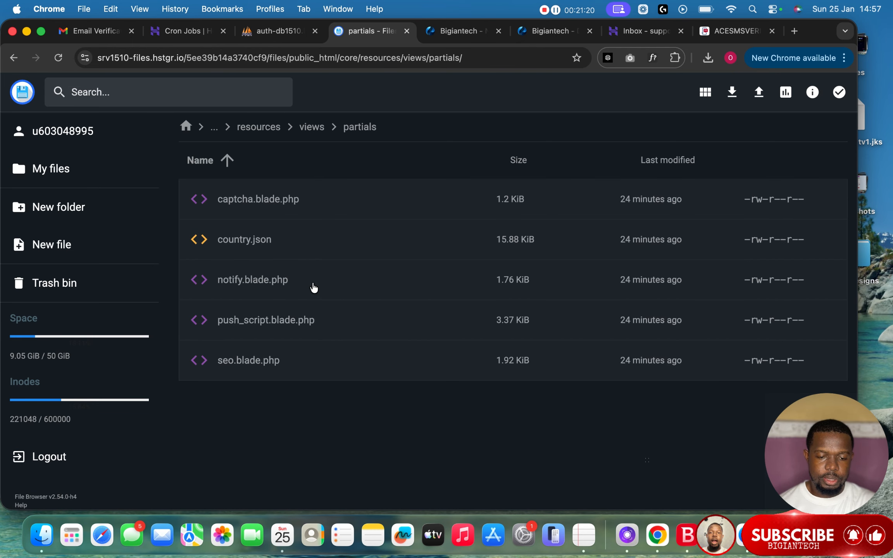
{"action": "double_click", "coordinate": [313, 287]}
{"action": "scroll", "coordinate": [312, 282], "scroll_direction": "down", "scroll_amount": 10}
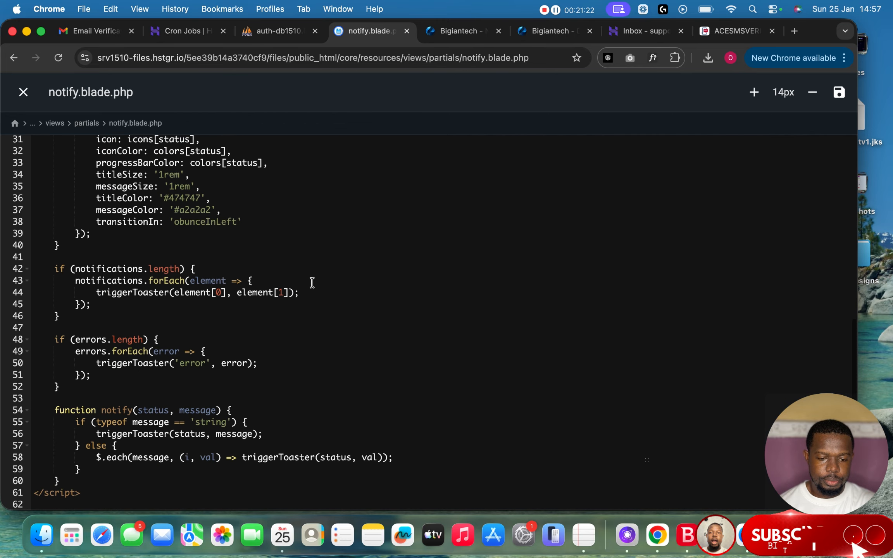
{"action": "scroll", "coordinate": [312, 282], "scroll_direction": "up", "scroll_amount": 8}
{"action": "left_click", "coordinate": [24, 91]}
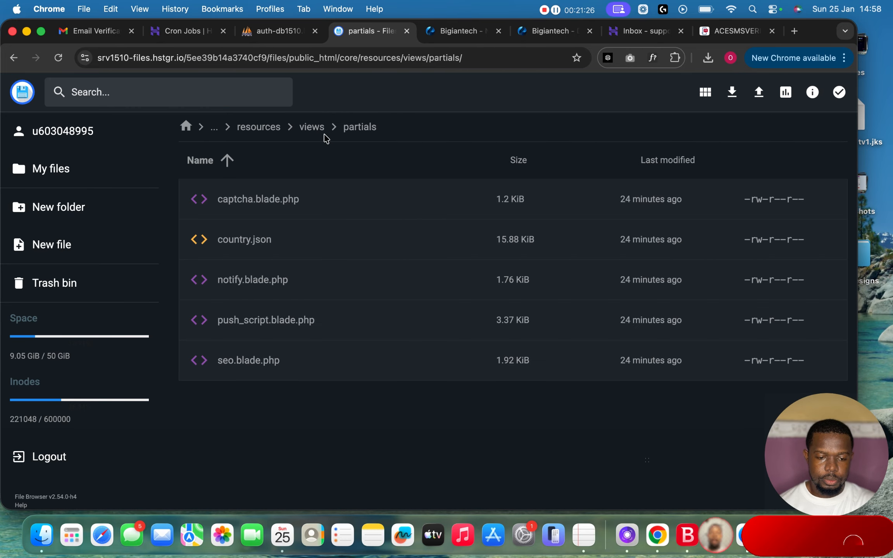
Go back up to the views folder and down to templates/basic/layouts.
{"action": "left_click", "coordinate": [313, 130]}
{"action": "left_click", "coordinate": [355, 333]}
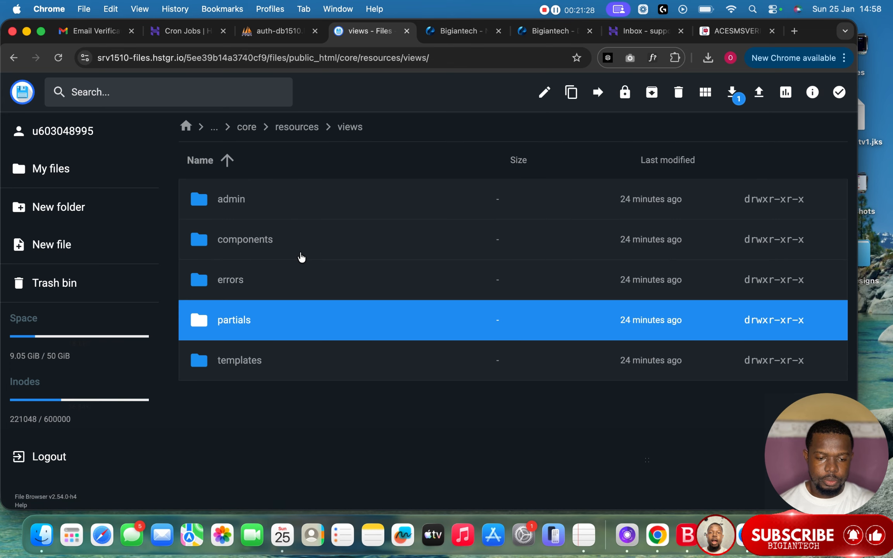
{"action": "double_click", "coordinate": [293, 367]}
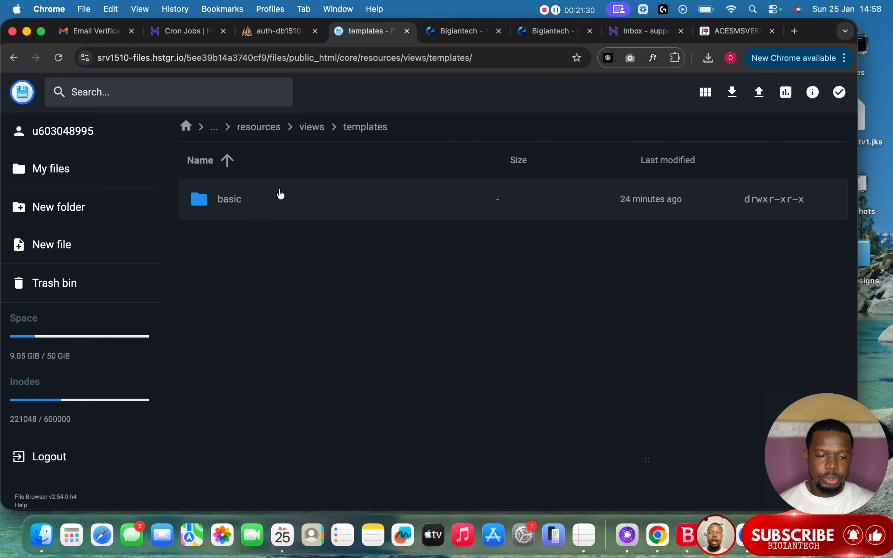
{"action": "double_click", "coordinate": [282, 204]}
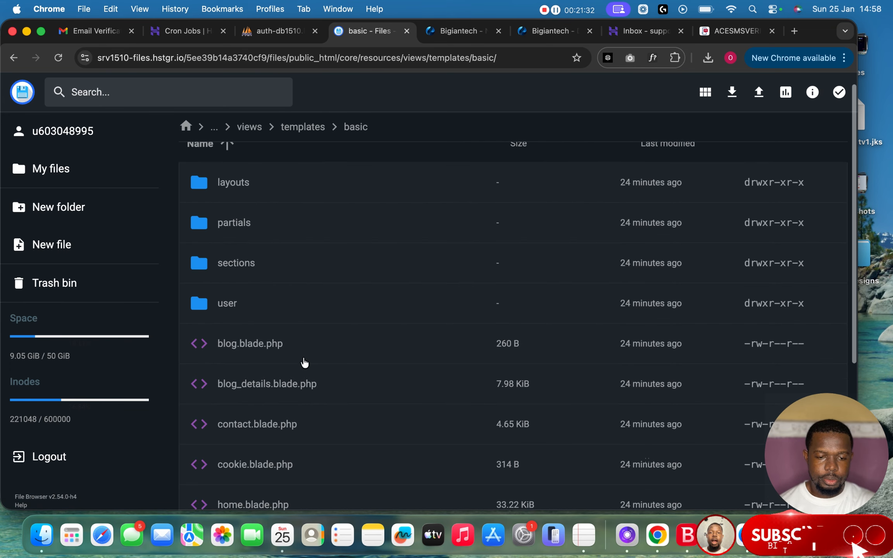
{"action": "double_click", "coordinate": [293, 189]}
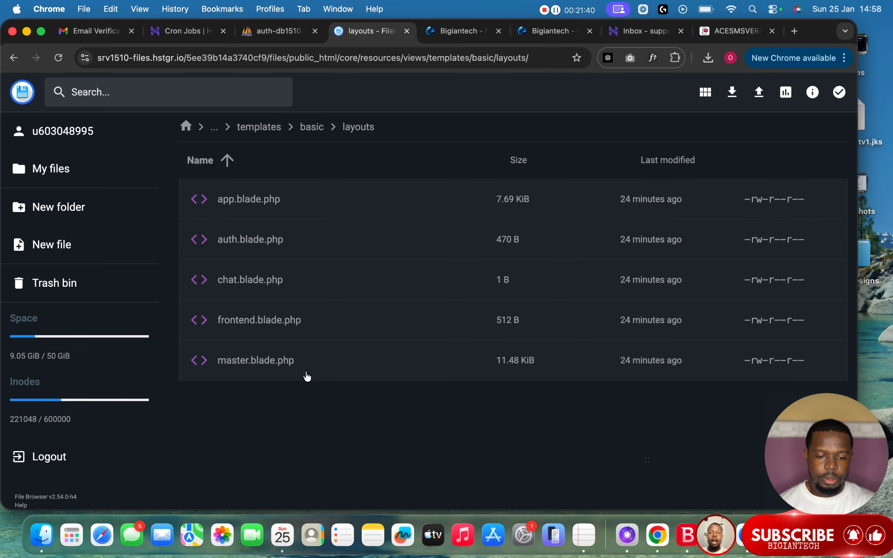
Open master.blade.php, examine the announcement modal's title, numbered list and Telegram link in the code, and close the file.
{"action": "double_click", "coordinate": [255, 360]}
{"action": "scroll", "coordinate": [305, 373], "scroll_direction": "down", "scroll_amount": 10}
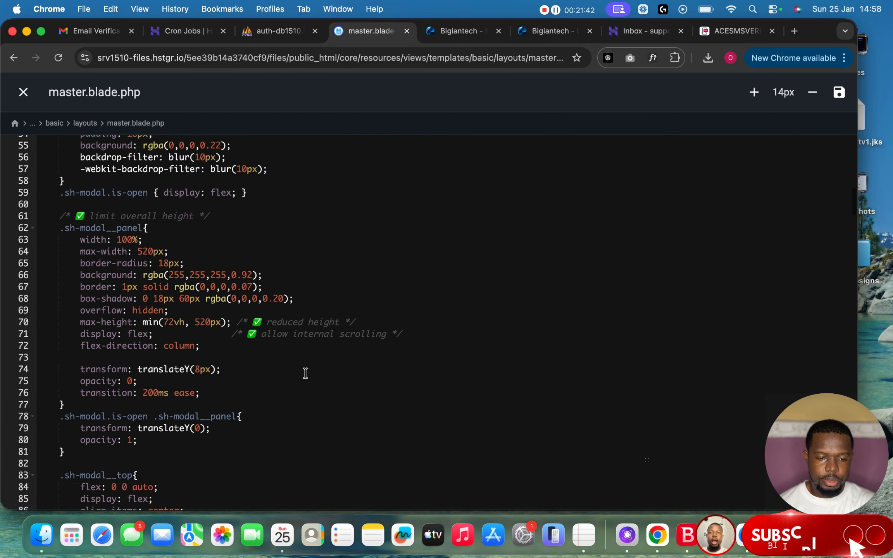
{"action": "scroll", "coordinate": [305, 372], "scroll_direction": "down", "scroll_amount": 20}
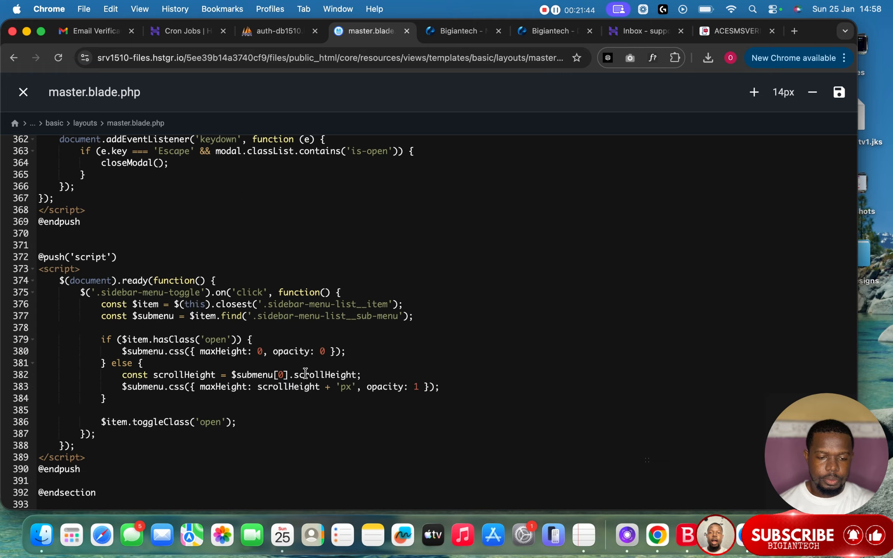
{"action": "scroll", "coordinate": [305, 373], "scroll_direction": "up", "scroll_amount": 15}
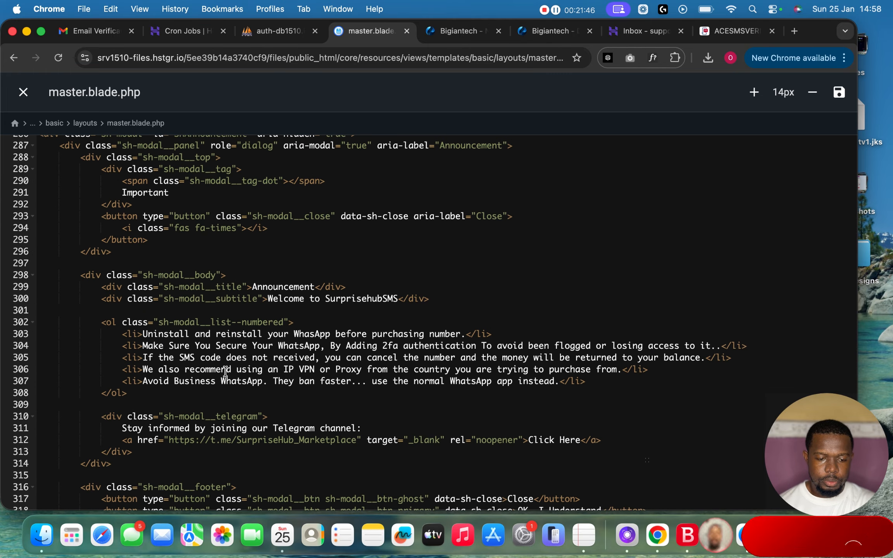
{"action": "scroll", "coordinate": [352, 350], "scroll_direction": "down", "scroll_amount": 3}
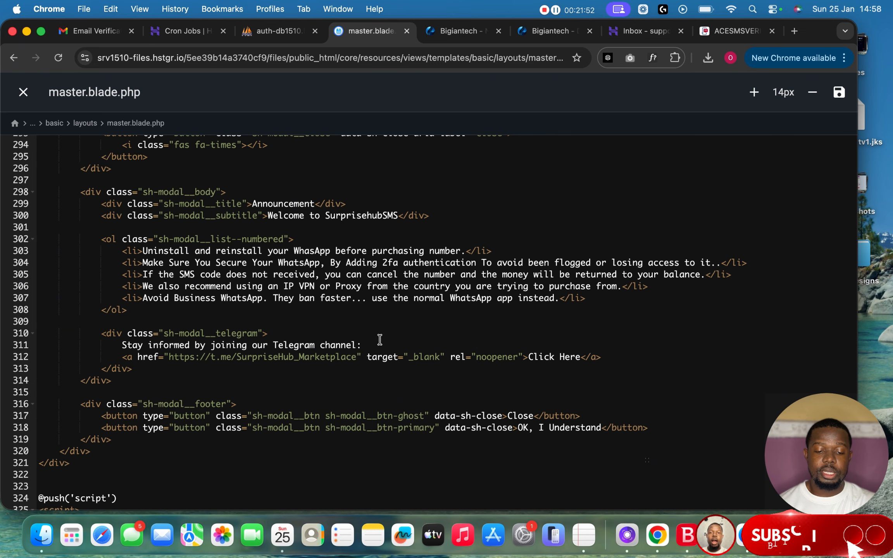
{"action": "left_click", "coordinate": [23, 93]}
Return to the site's user dashboard and look over its balance cards and latest transactions.
{"action": "left_click", "coordinate": [552, 31]}
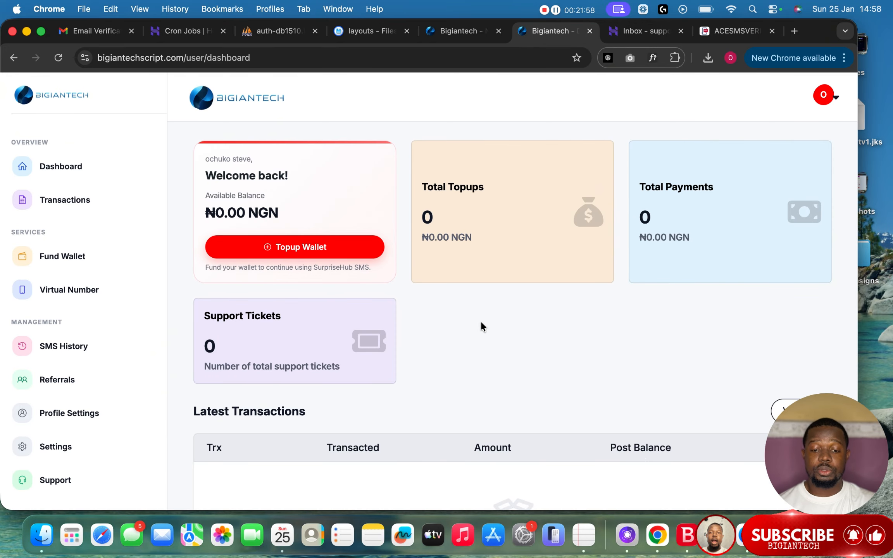
{"action": "scroll", "coordinate": [480, 326], "scroll_direction": "down", "scroll_amount": 5}
{"action": "scroll", "coordinate": [192, 353], "scroll_direction": "up", "scroll_amount": 4}
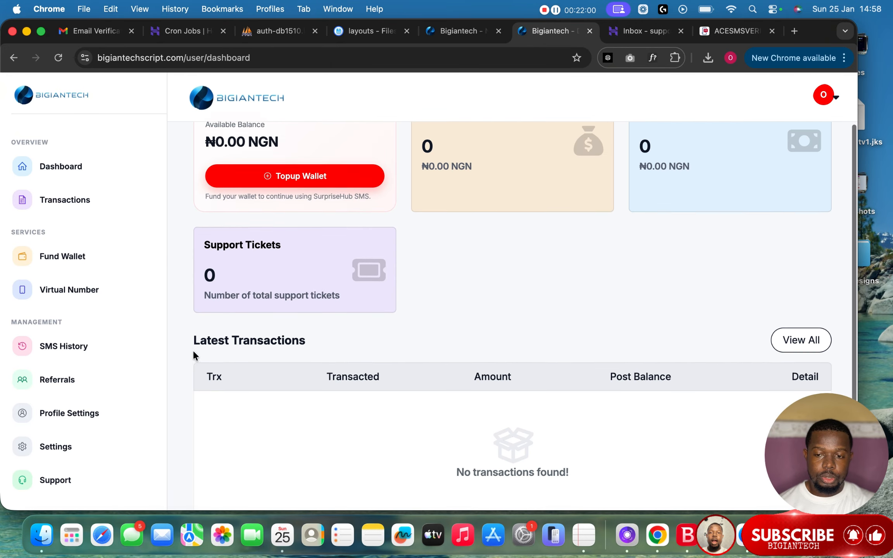
Open the user API page and view its USA and World endpoint lists.
{"action": "scroll", "coordinate": [86, 285], "scroll_direction": "down", "scroll_amount": 5}
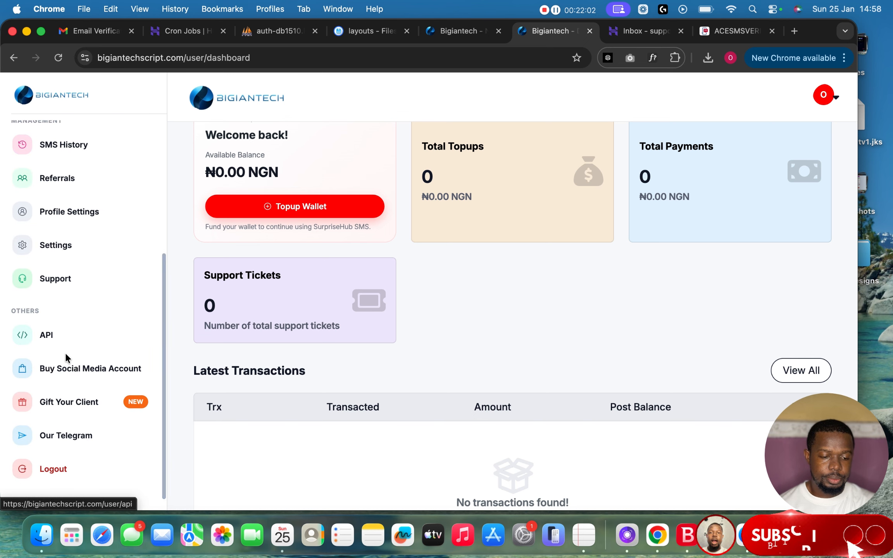
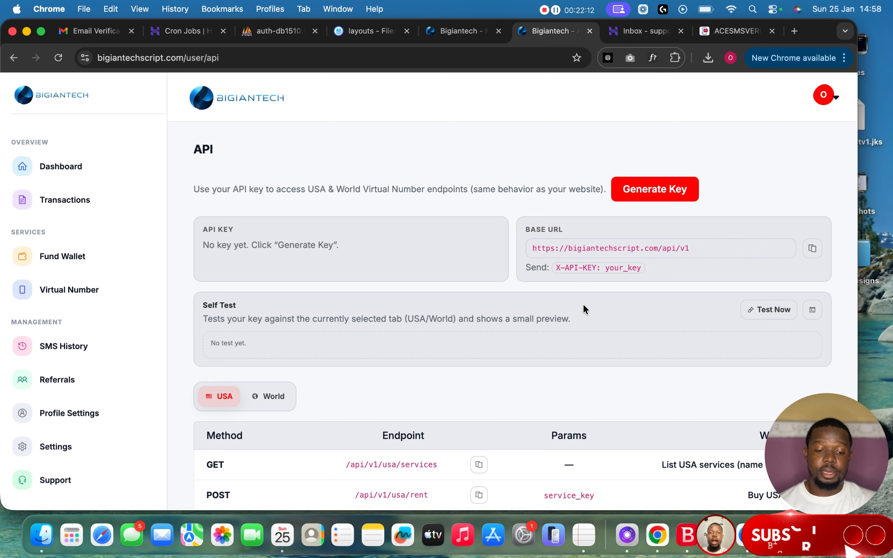
{"action": "scroll", "coordinate": [589, 305], "scroll_direction": "down", "scroll_amount": 5}
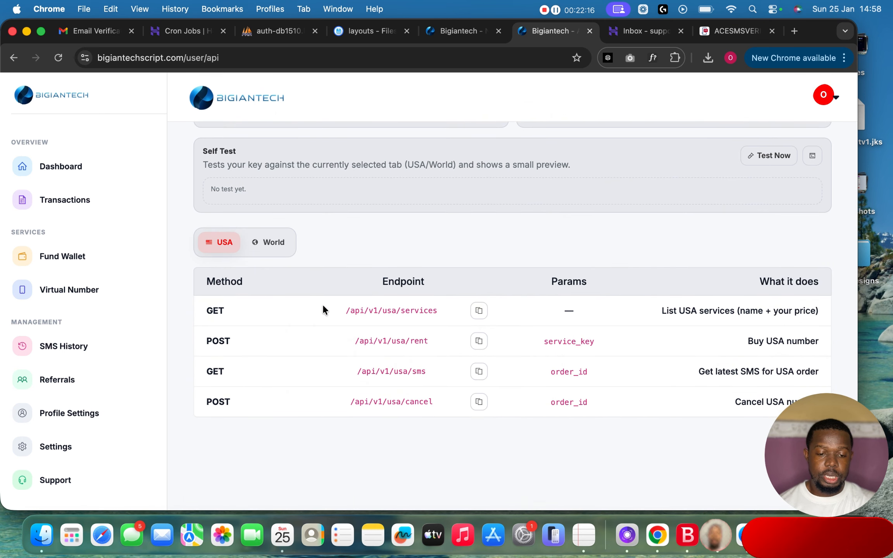
{"action": "left_click", "coordinate": [282, 248]}
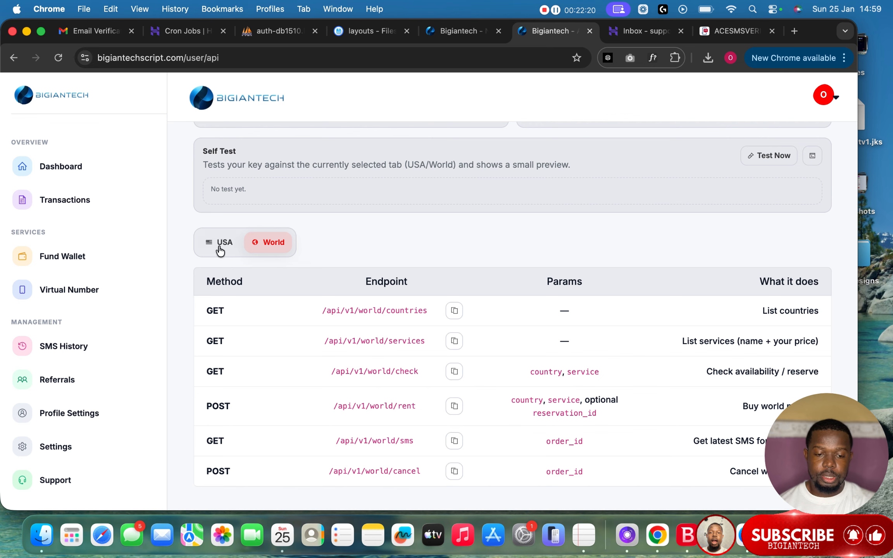
Open the user's profile settings and look through the personal details form.
{"action": "scroll", "coordinate": [116, 388], "scroll_direction": "down", "scroll_amount": 5}
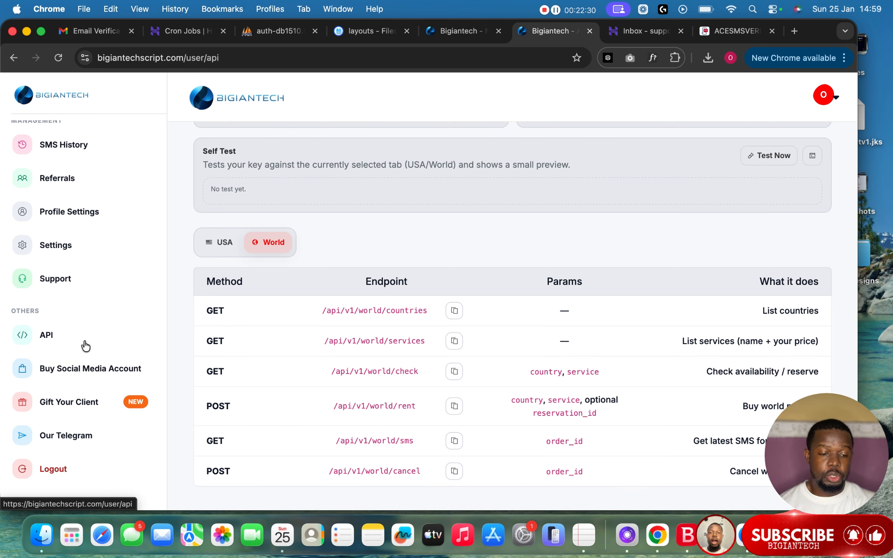
{"action": "scroll", "coordinate": [69, 334], "scroll_direction": "up", "scroll_amount": 2}
{"action": "left_click", "coordinate": [57, 328]}
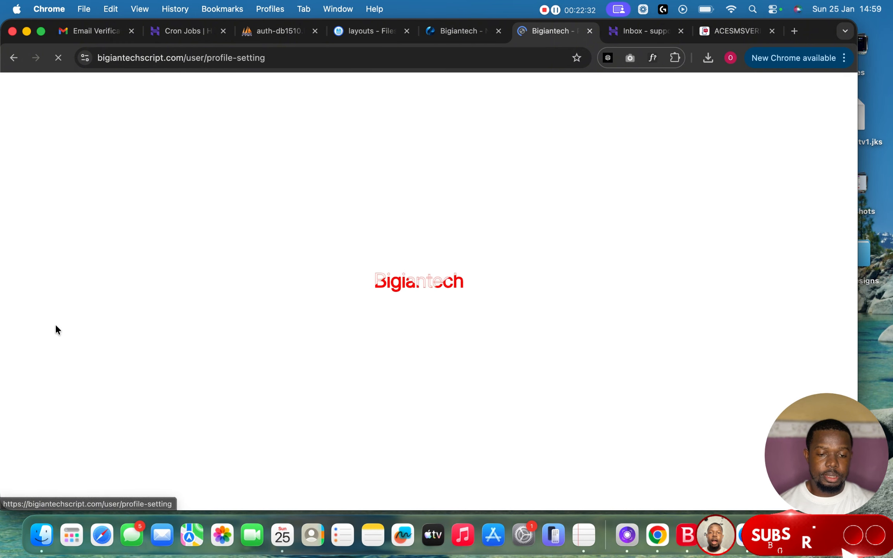
{"action": "scroll", "coordinate": [353, 337], "scroll_direction": "down", "scroll_amount": 1}
{"action": "scroll", "coordinate": [353, 341], "scroll_direction": "down", "scroll_amount": 5}
{"action": "scroll", "coordinate": [329, 339], "scroll_direction": "up", "scroll_amount": 6}
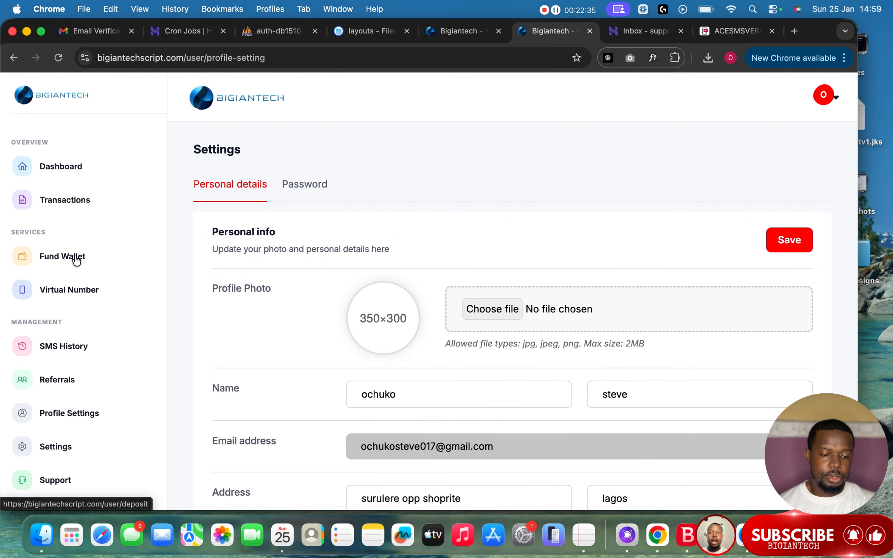
Open the wallet top-up page from the dashboard and compare the Paystack and Bitcoin deposit methods, ending on Bitcoin.
{"action": "left_click", "coordinate": [61, 170]}
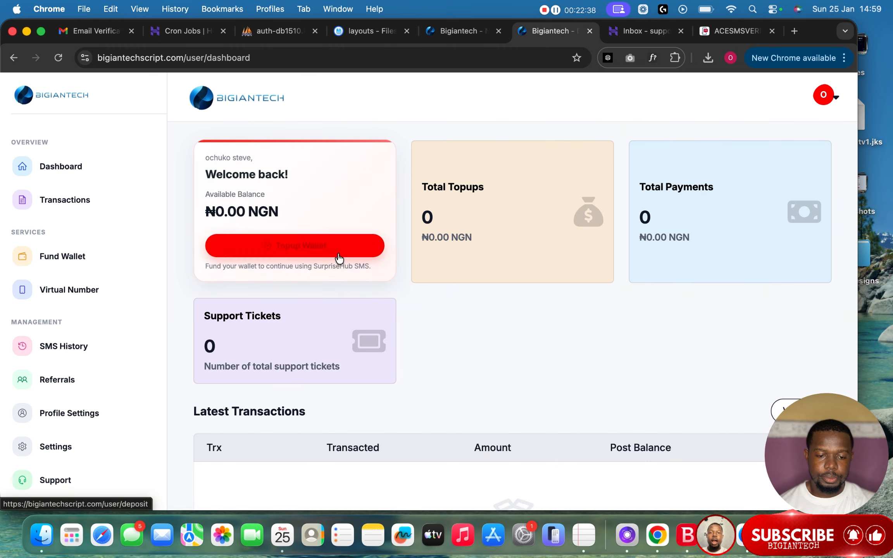
{"action": "left_click", "coordinate": [314, 246]}
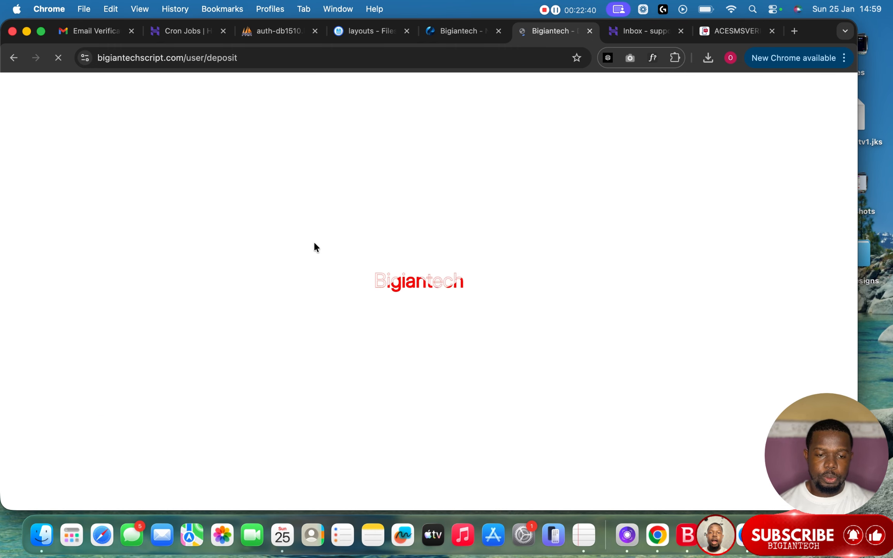
{"action": "scroll", "coordinate": [394, 301], "scroll_direction": "down", "scroll_amount": 3}
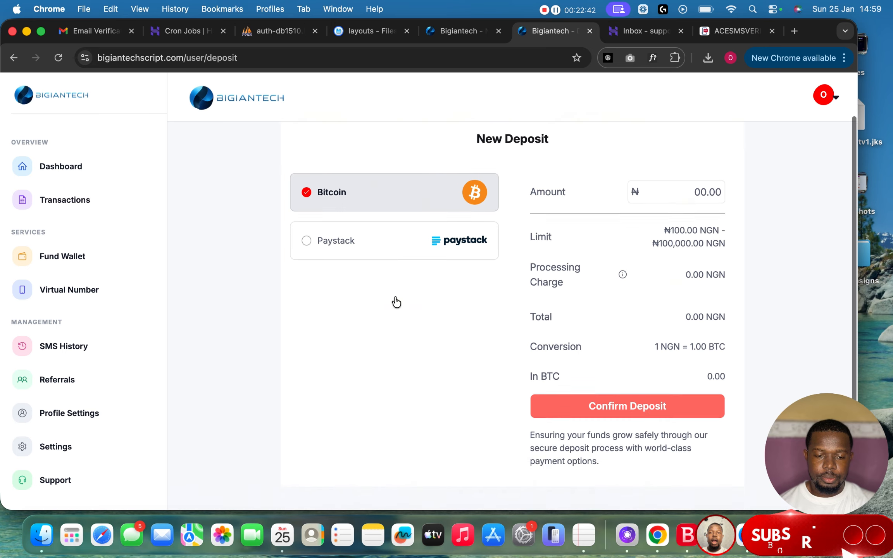
{"action": "left_click", "coordinate": [333, 243]}
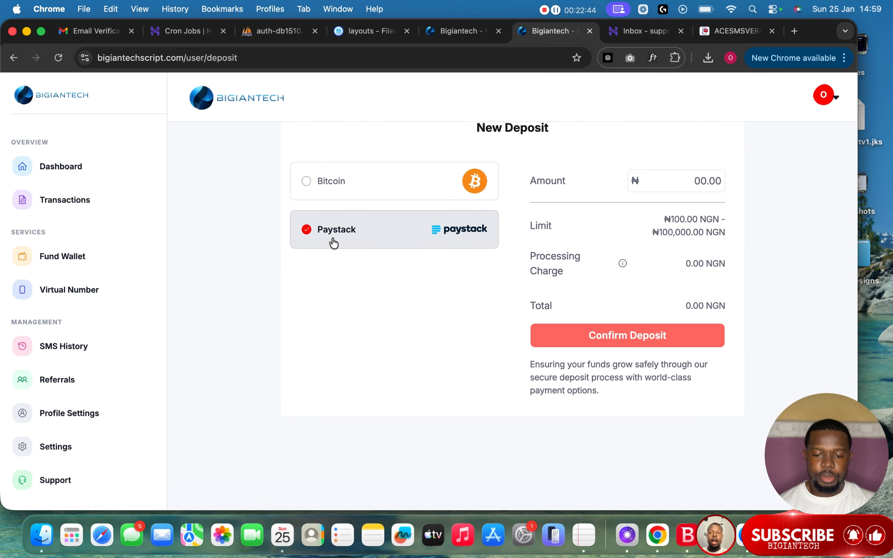
{"action": "left_click", "coordinate": [399, 179]}
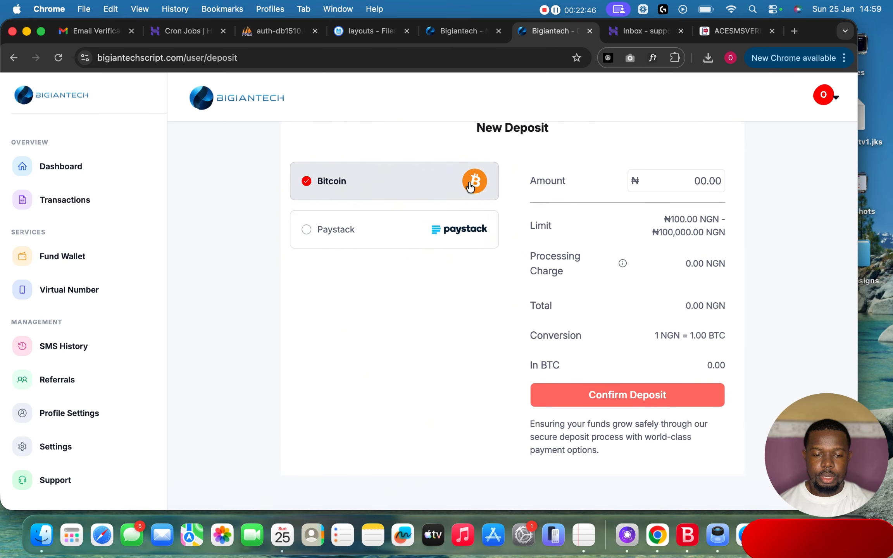
{"action": "scroll", "coordinate": [555, 252], "scroll_direction": "down", "scroll_amount": 3}
{"action": "scroll", "coordinate": [555, 252], "scroll_direction": "up", "scroll_amount": 3}
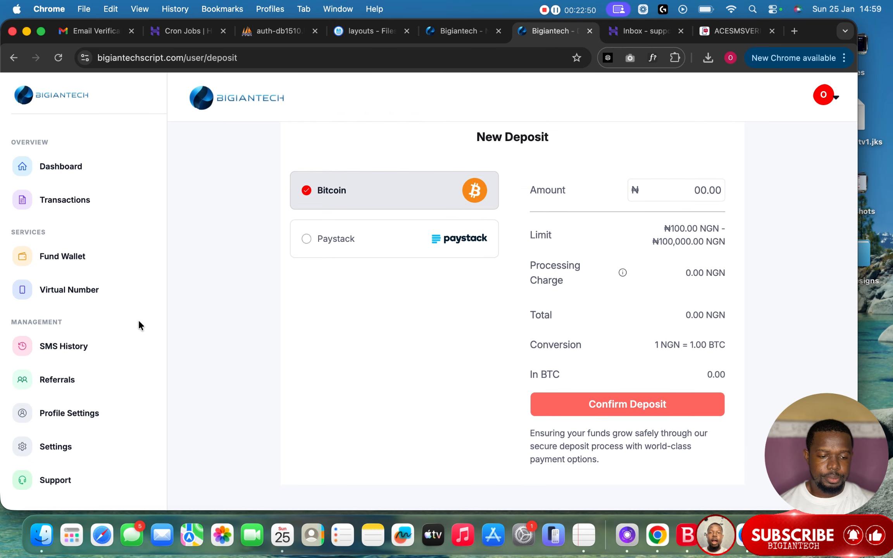
{"action": "scroll", "coordinate": [70, 345], "scroll_direction": "down", "scroll_amount": 5}
{"action": "scroll", "coordinate": [65, 347], "scroll_direction": "up", "scroll_amount": 3}
{"action": "scroll", "coordinate": [66, 347], "scroll_direction": "up", "scroll_amount": 3}
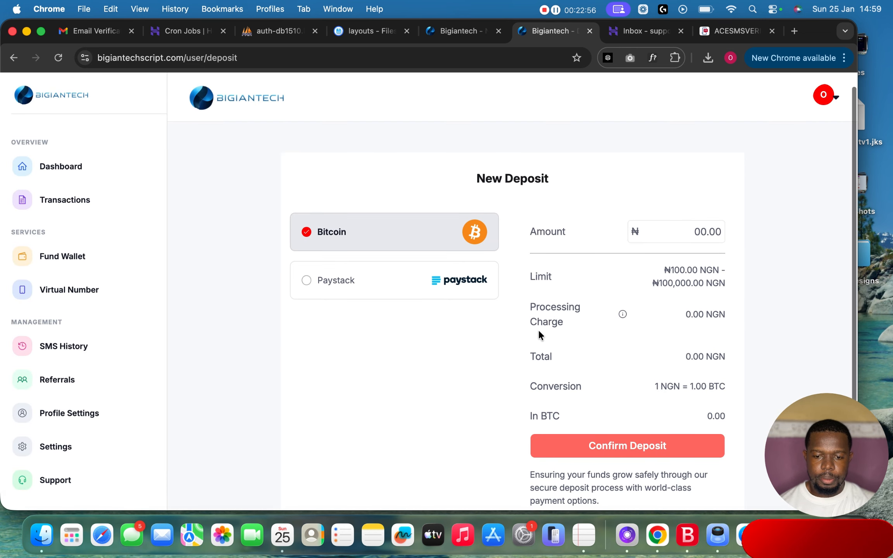
Open the manual payment gateways in the site's admin panel and review the Bank Transfer gateway's settings and deposit instruction.
{"action": "left_click", "coordinate": [469, 31]}
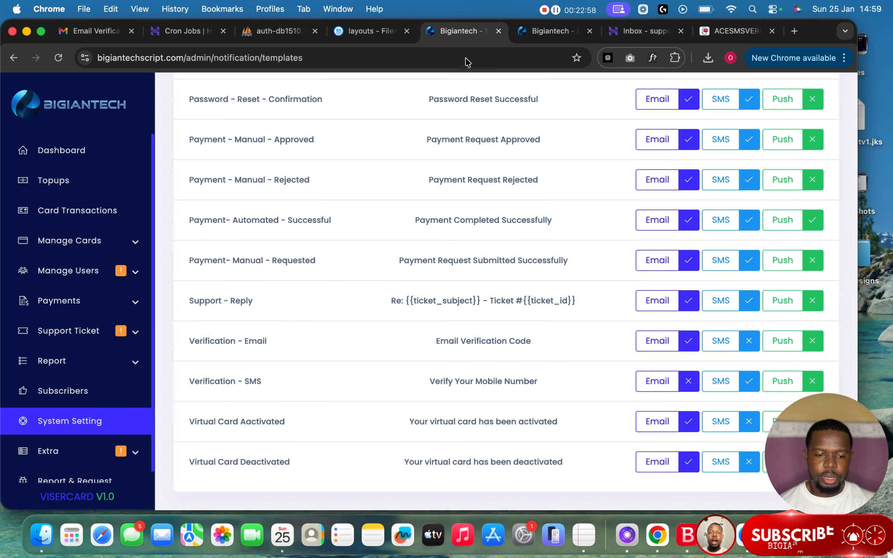
{"action": "left_click", "coordinate": [80, 310]}
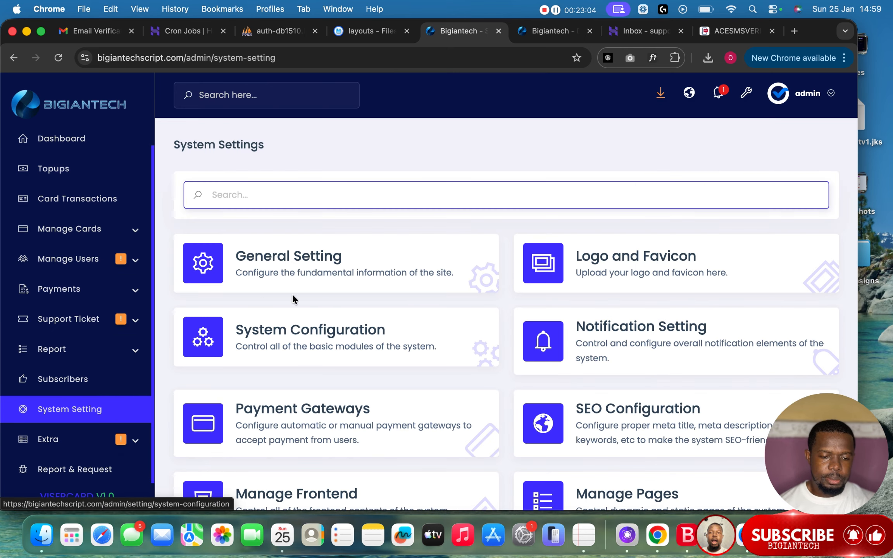
{"action": "left_click", "coordinate": [325, 413]}
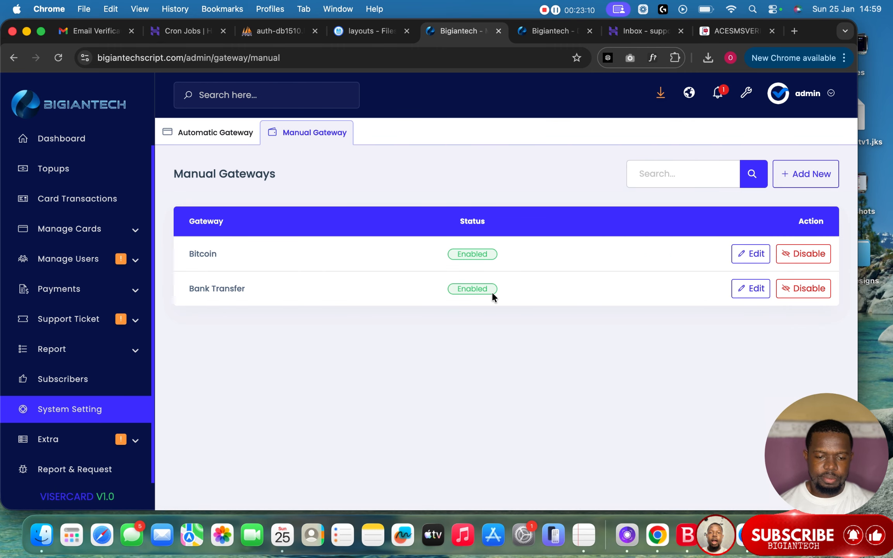
{"action": "left_click", "coordinate": [749, 289]}
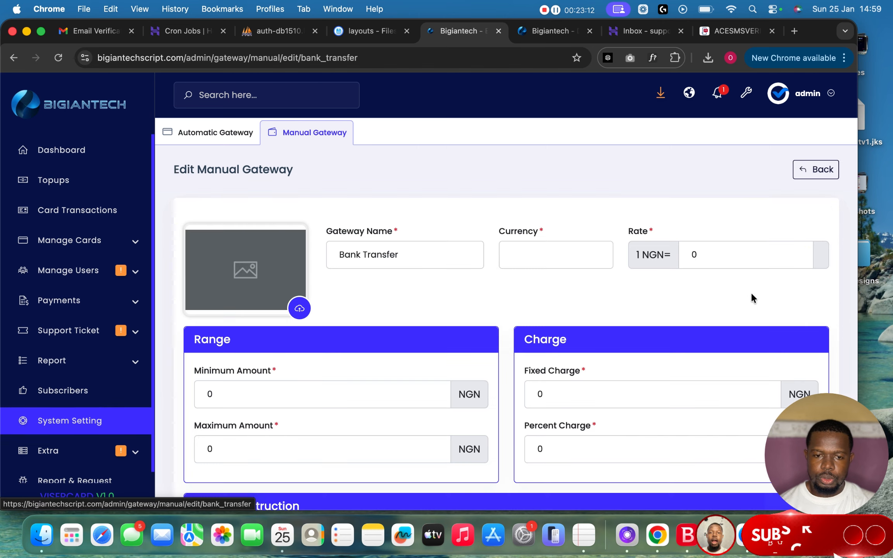
{"action": "scroll", "coordinate": [609, 306], "scroll_direction": "down", "scroll_amount": 10}
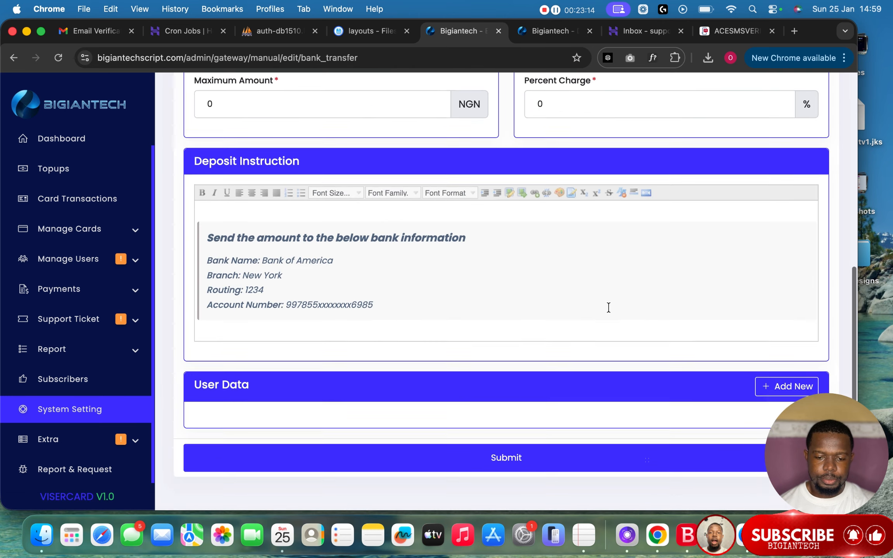
{"action": "scroll", "coordinate": [608, 306], "scroll_direction": "up", "scroll_amount": 10}
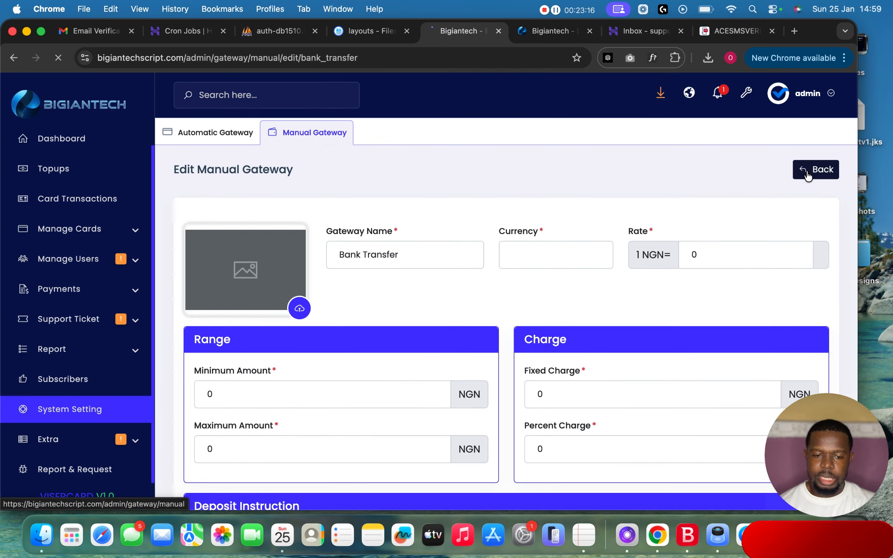
{"action": "left_click", "coordinate": [808, 172]}
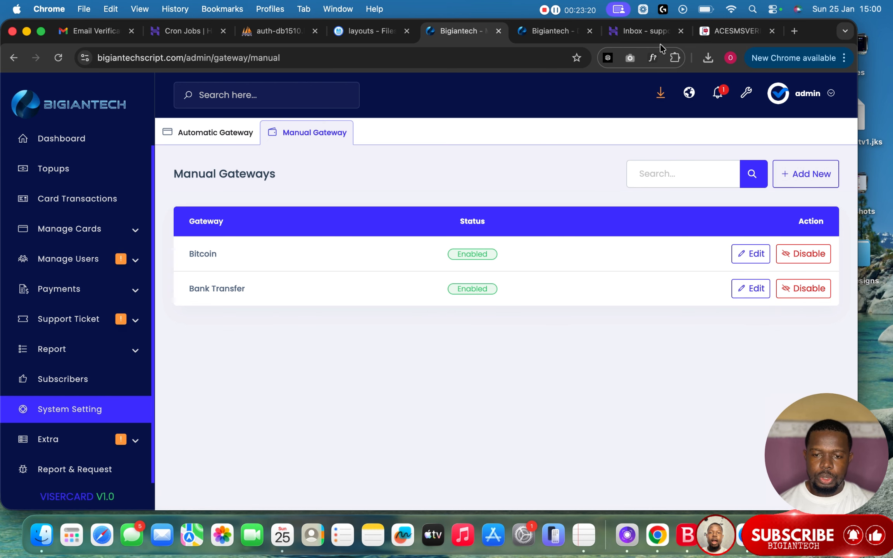
Return to the user's deposit page and request a Bitcoin deposit of 5555 NGN.
{"action": "left_click", "coordinate": [562, 36]}
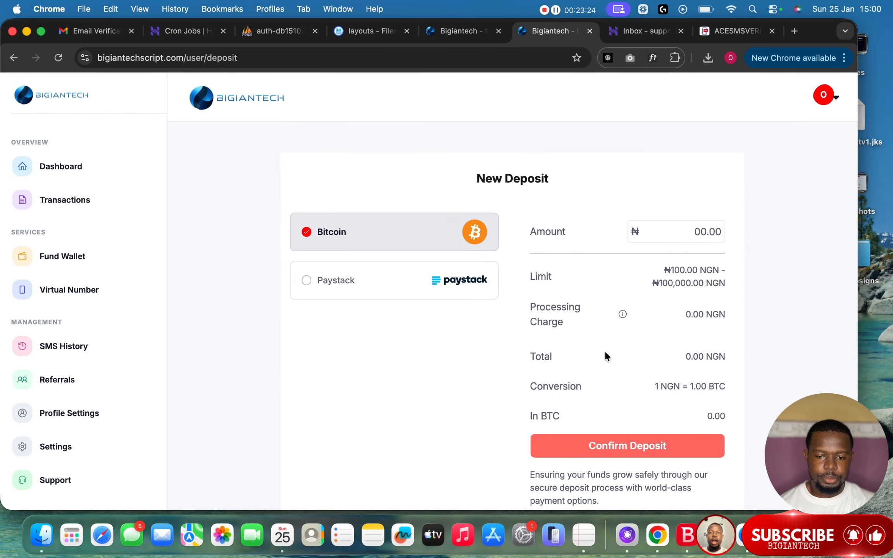
{"action": "scroll", "coordinate": [603, 354], "scroll_direction": "down", "scroll_amount": 5}
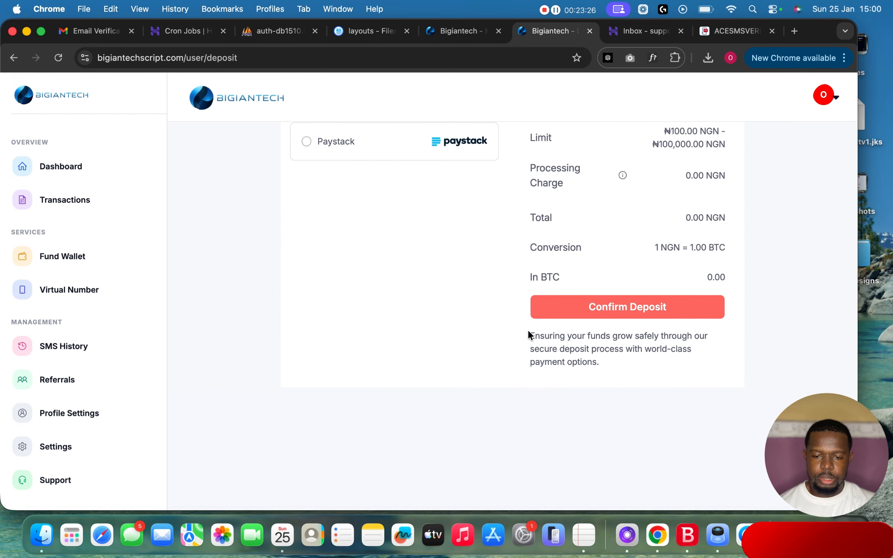
{"action": "scroll", "coordinate": [530, 335], "scroll_direction": "up", "scroll_amount": 3}
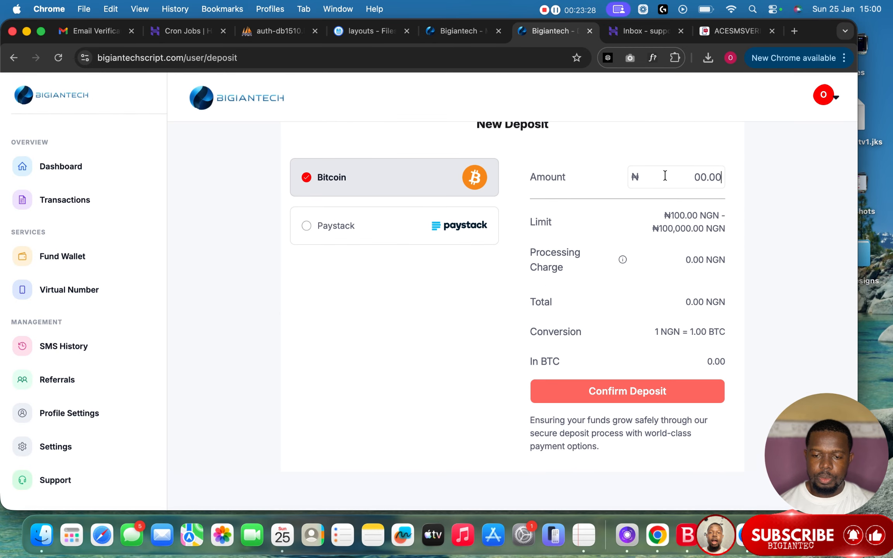
{"action": "type", "text": "555"}
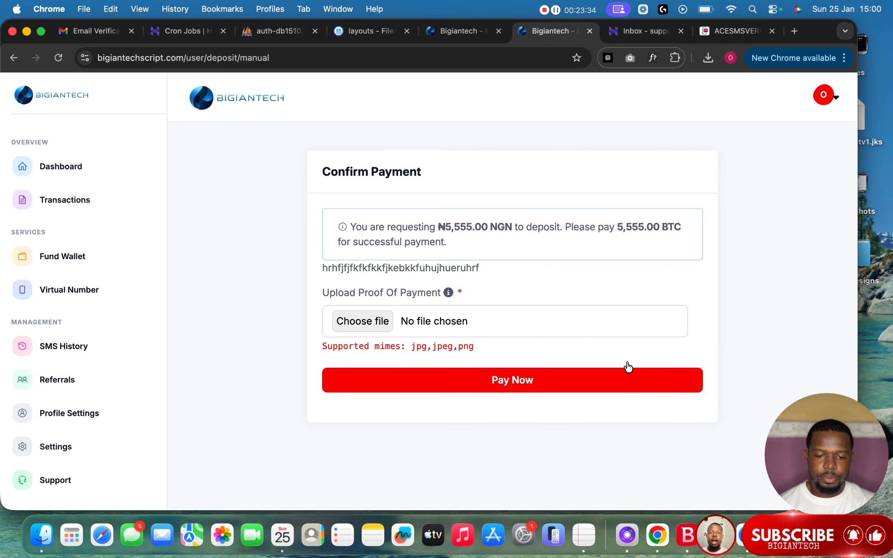
Attach the image 46a170b0-9d96-4c68-83ce-0d47e8fd8a1b.JPG as proof of payment and submit the Bitcoin payment.
{"action": "double_click", "coordinate": [414, 269]}
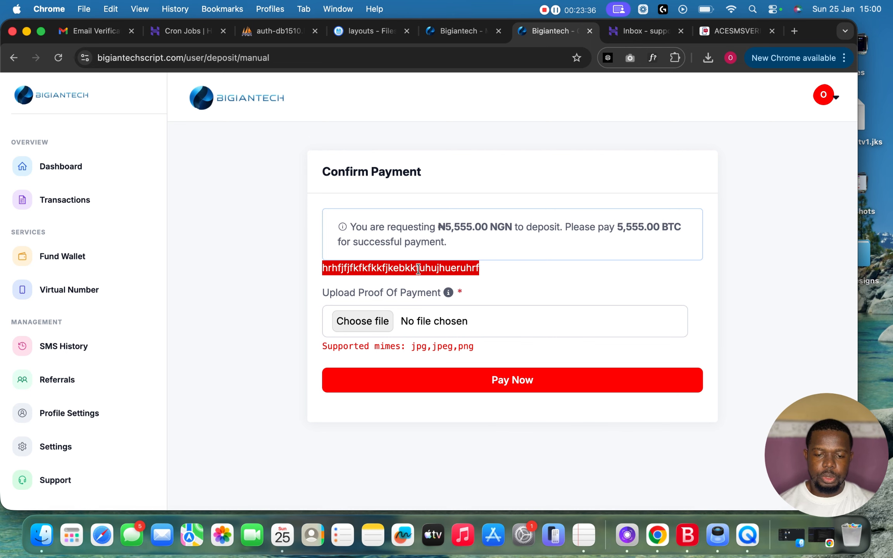
{"action": "left_click", "coordinate": [546, 273]}
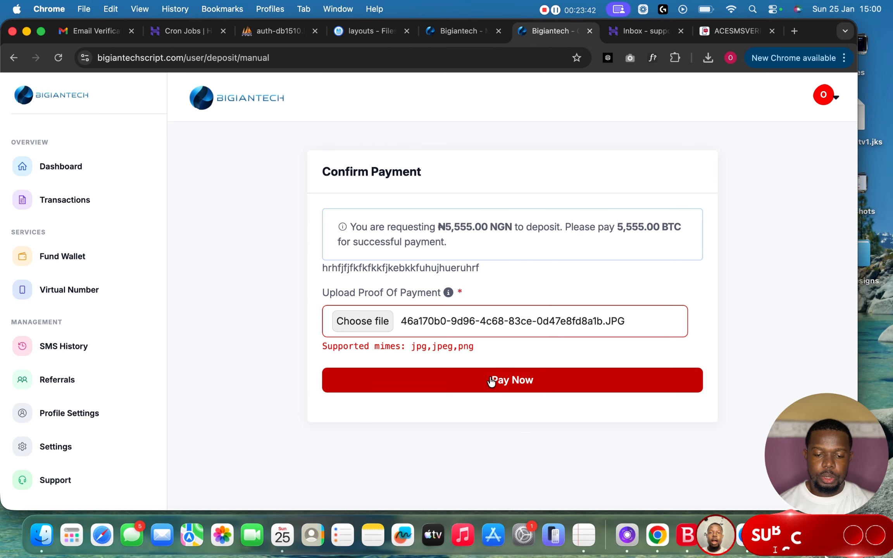
{"action": "left_click", "coordinate": [491, 382]}
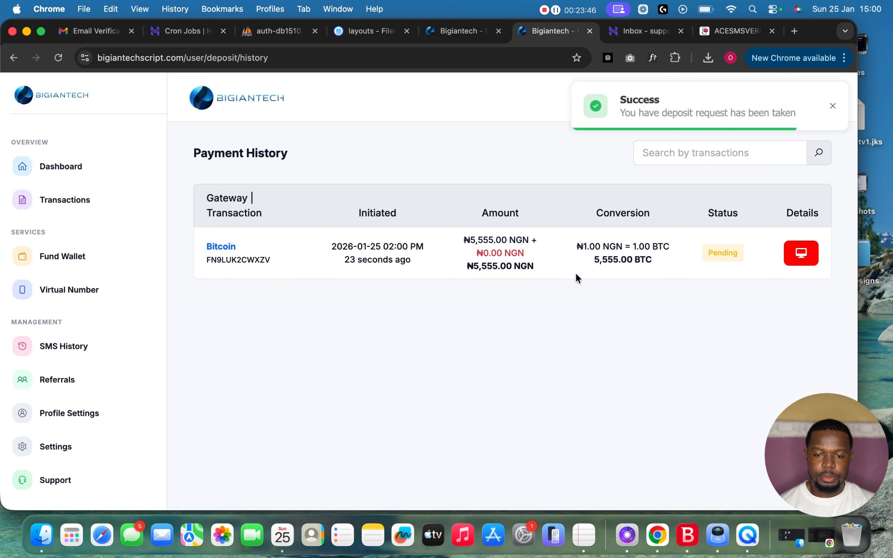
Switch to Gmail, refresh the inbox and read the newest payment request email from Bigiantech Billing, returning to the inbox.
{"action": "left_click", "coordinate": [102, 31]}
{"action": "left_click", "coordinate": [177, 128]}
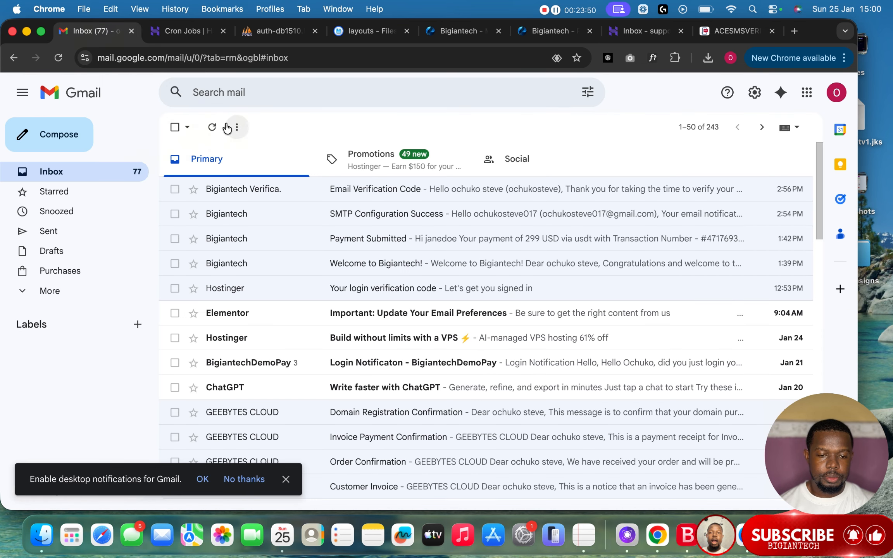
{"action": "left_click", "coordinate": [213, 128]}
{"action": "left_click", "coordinate": [310, 186]}
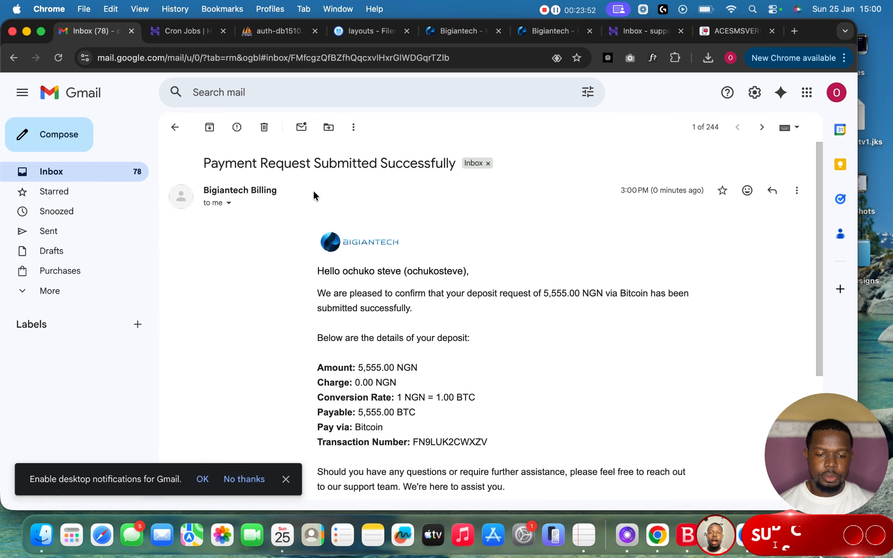
{"action": "left_click", "coordinate": [175, 127]}
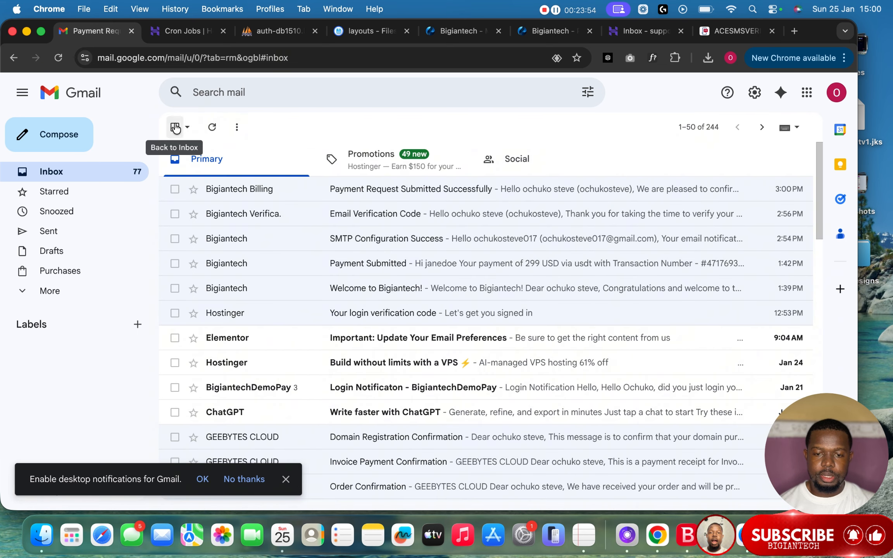
Open the pending payments in the admin panel and approve the user's Bitcoin deposit request.
{"action": "left_click", "coordinate": [448, 39]}
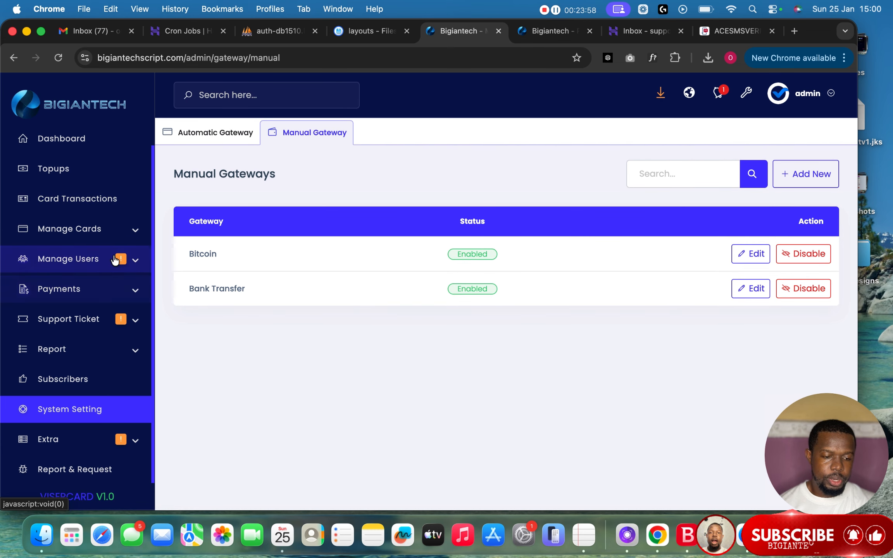
{"action": "left_click", "coordinate": [104, 287]}
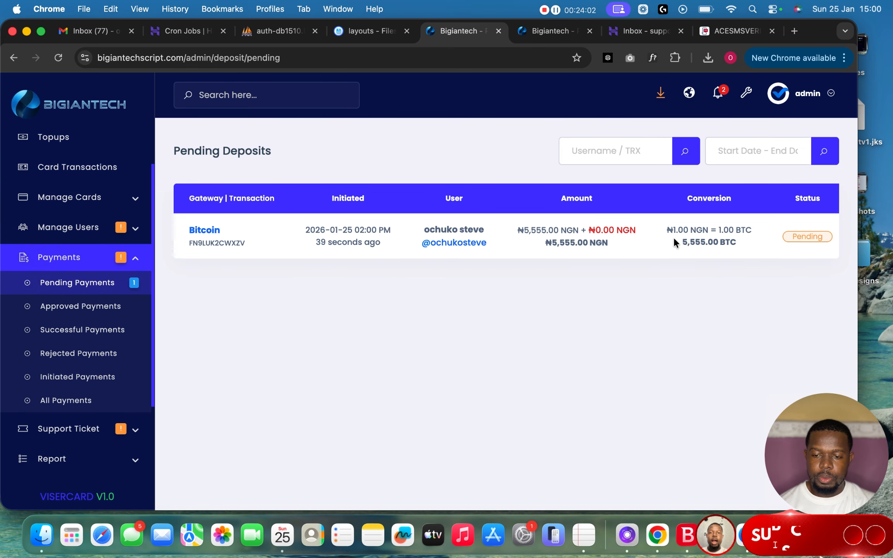
{"action": "scroll", "coordinate": [741, 239], "scroll_direction": "right", "scroll_amount": 3}
{"action": "left_click", "coordinate": [805, 238]}
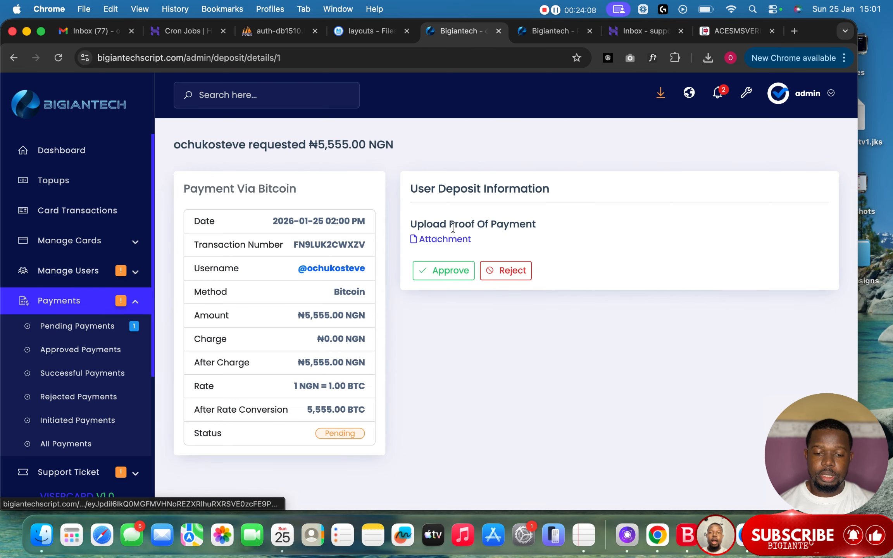
{"action": "left_click", "coordinate": [431, 274]}
{"action": "left_click", "coordinate": [558, 183]}
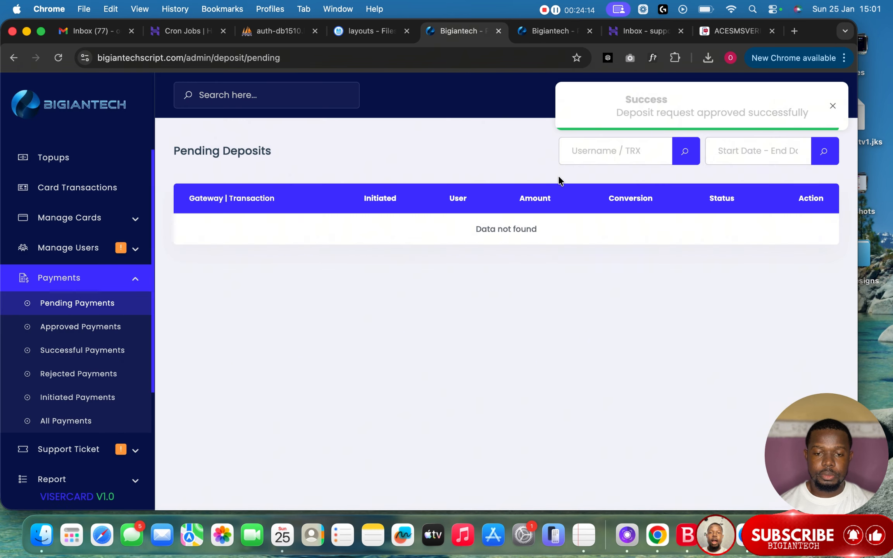
Check the deposit's status in the user's payment history and the wallet balance and latest transactions on the dashboard.
{"action": "left_click", "coordinate": [564, 35]}
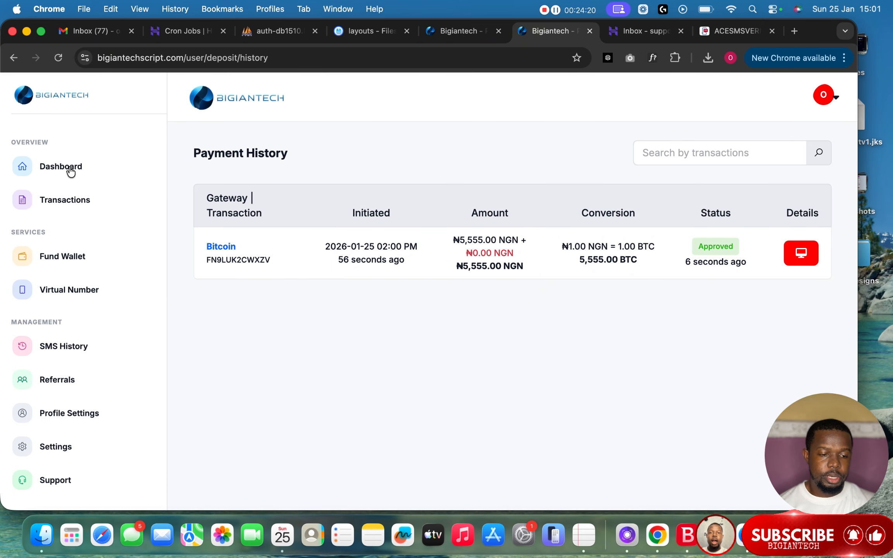
{"action": "left_click", "coordinate": [70, 170]}
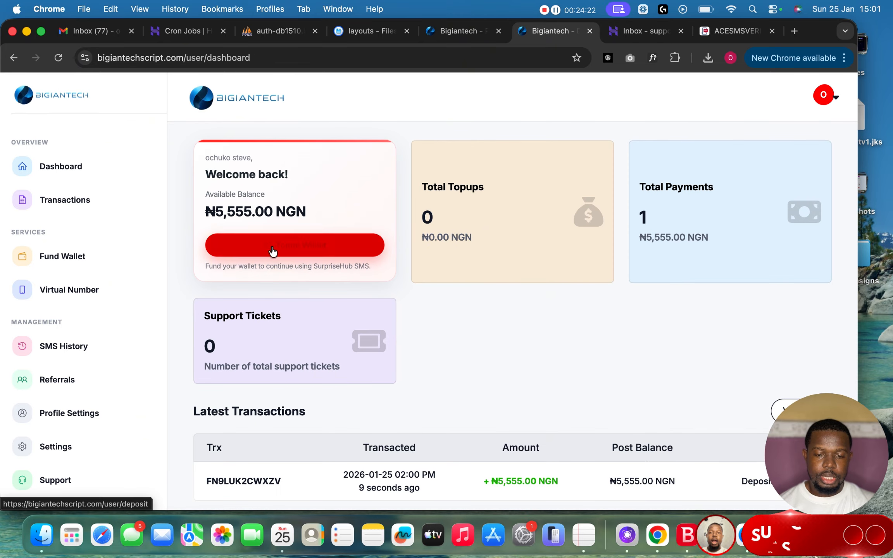
{"action": "scroll", "coordinate": [466, 279], "scroll_direction": "down", "scroll_amount": 3}
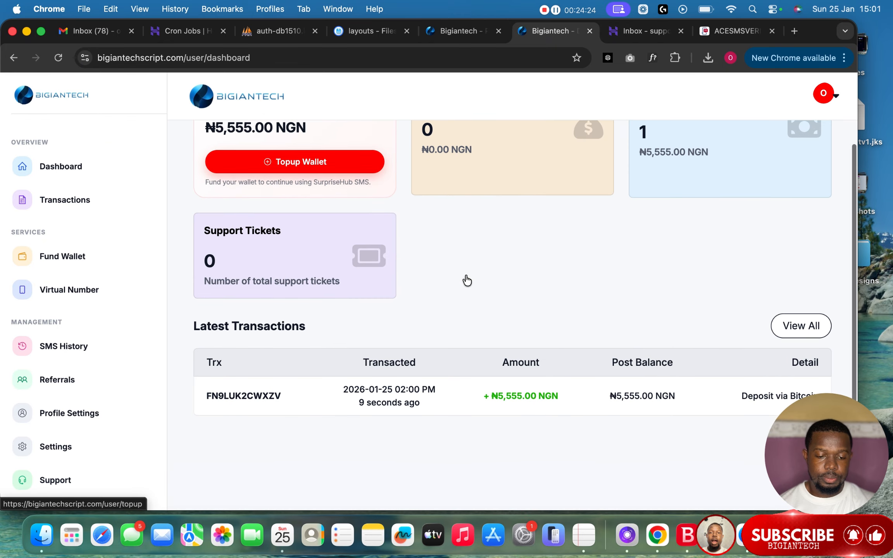
Open the user's virtual number page, choose ClassPass as the USA service and try to buy a number.
{"action": "left_click", "coordinate": [69, 290]}
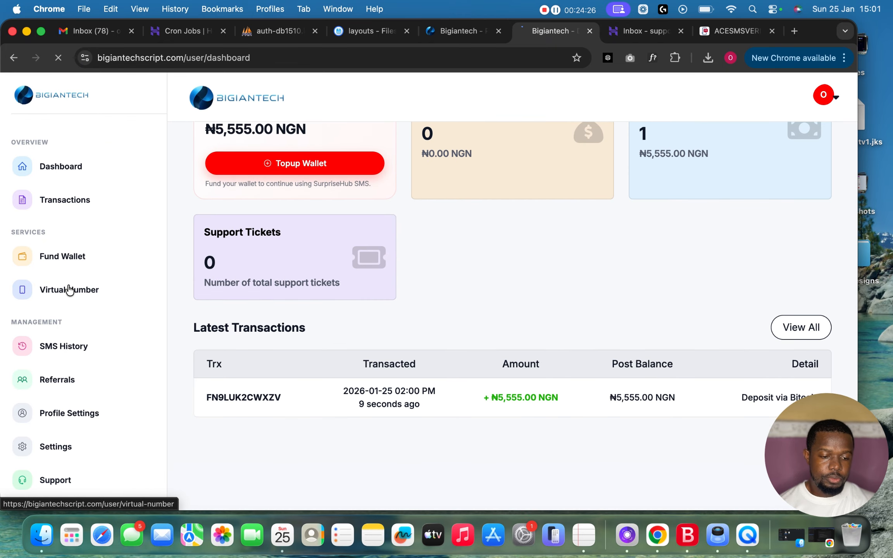
{"action": "scroll", "coordinate": [303, 321], "scroll_direction": "down", "scroll_amount": 3}
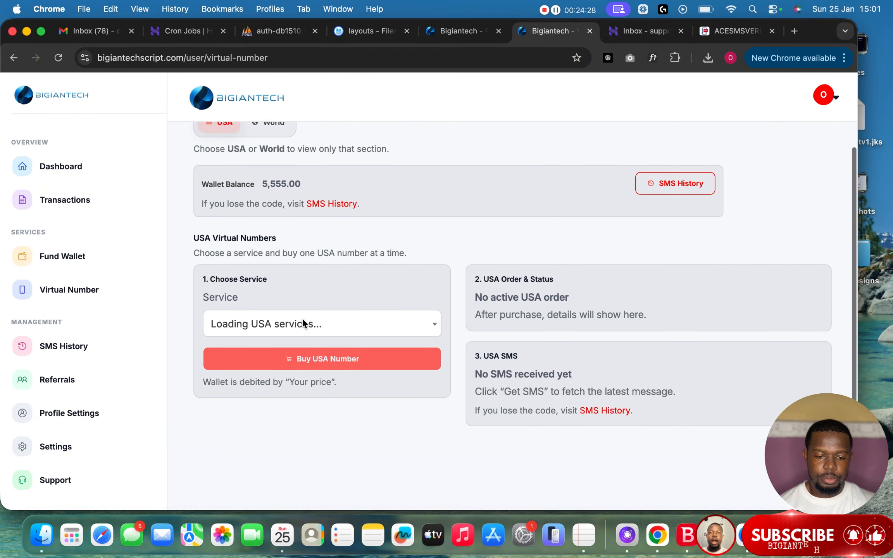
{"action": "left_click", "coordinate": [346, 305]}
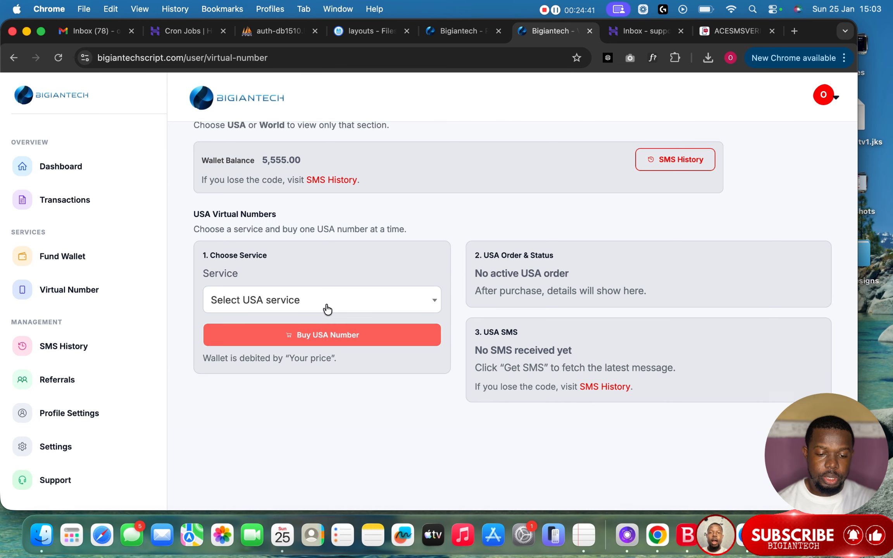
{"action": "left_click", "coordinate": [327, 309]}
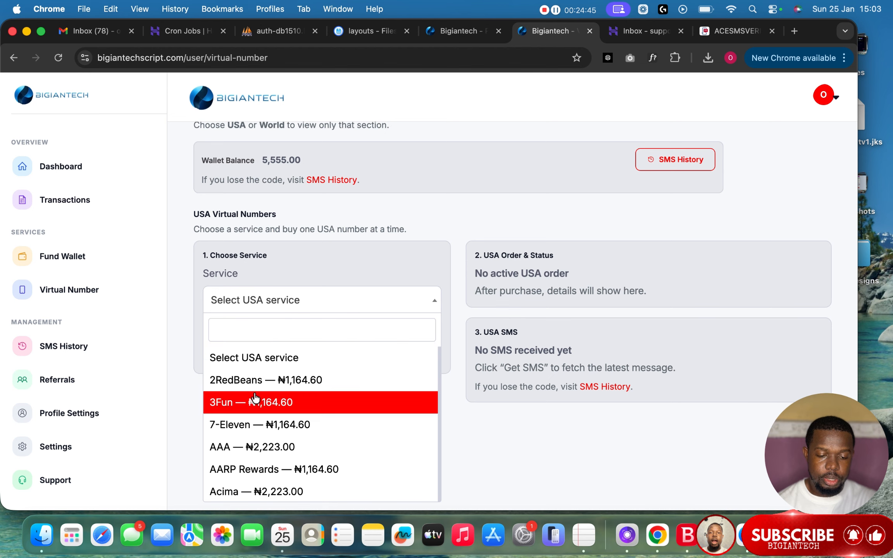
{"action": "scroll", "coordinate": [256, 399], "scroll_direction": "down", "scroll_amount": 3}
{"action": "scroll", "coordinate": [255, 398], "scroll_direction": "down", "scroll_amount": 10}
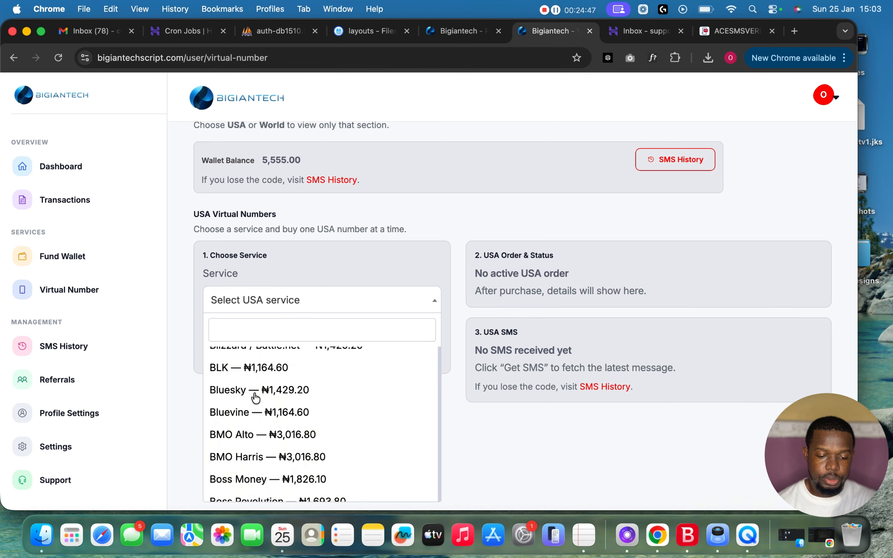
{"action": "scroll", "coordinate": [255, 398], "scroll_direction": "down", "scroll_amount": 10}
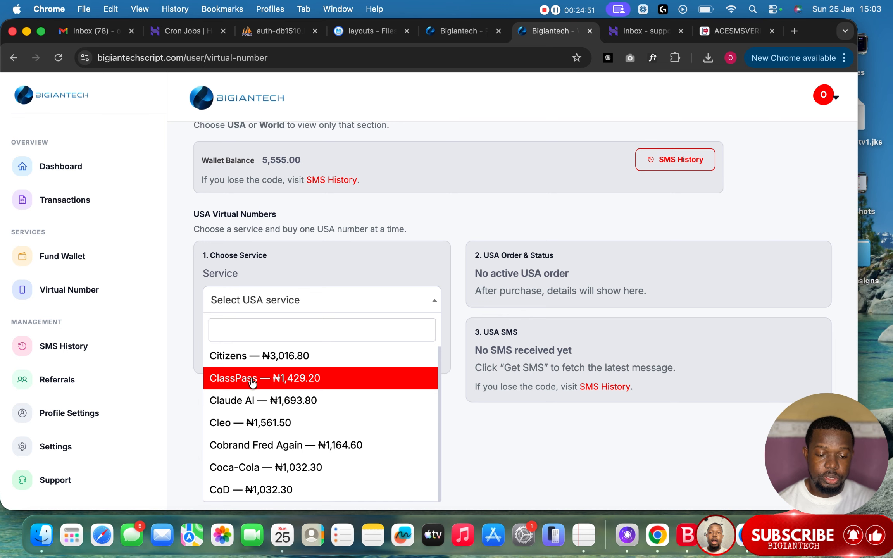
{"action": "left_click", "coordinate": [272, 383]}
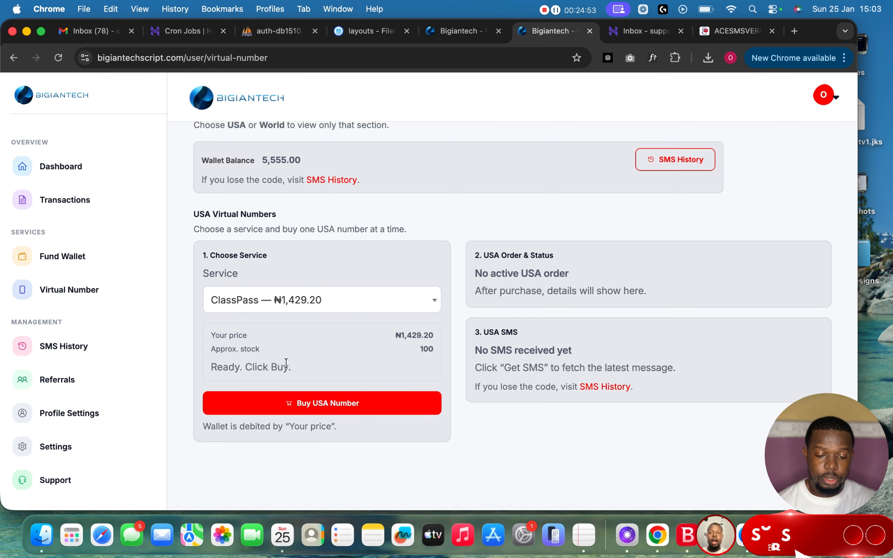
{"action": "left_click", "coordinate": [299, 404]}
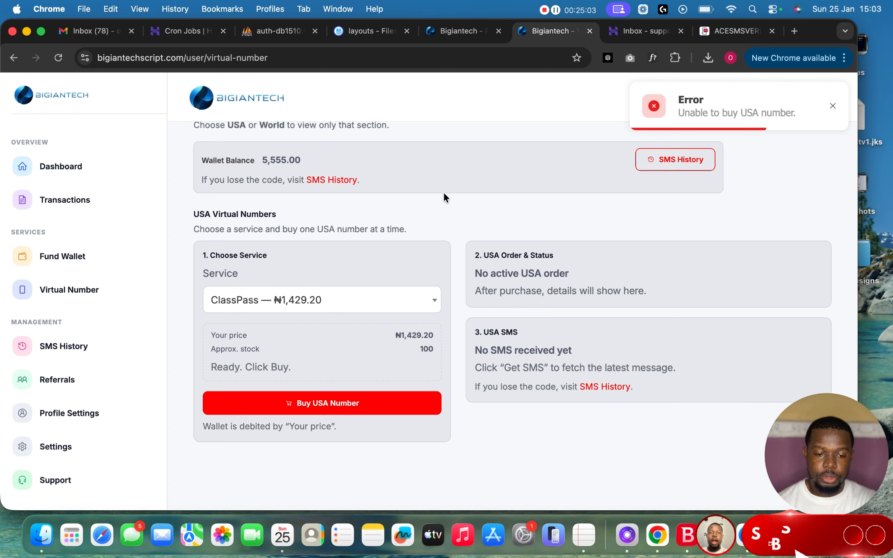
Choose 2RedBeans as the USA virtual number service and try to buy a number.
{"action": "left_click", "coordinate": [356, 308]}
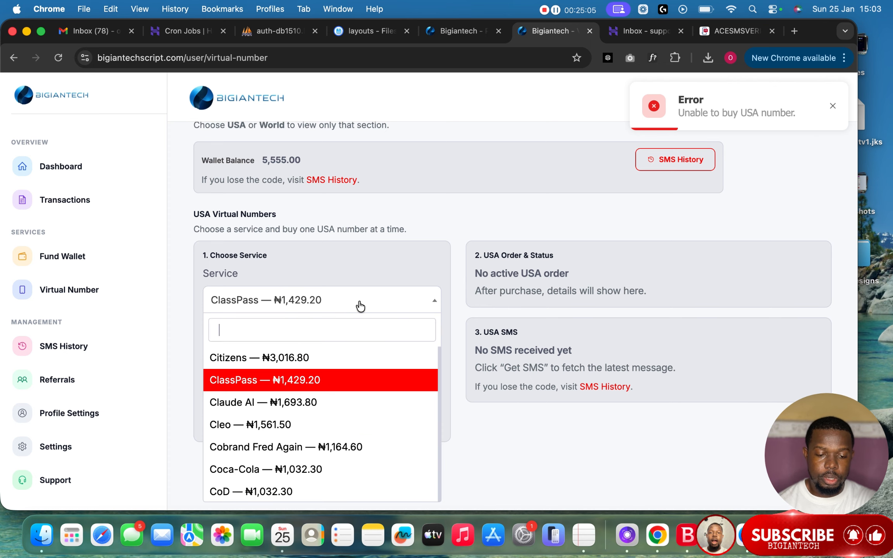
{"action": "scroll", "coordinate": [234, 399], "scroll_direction": "down", "scroll_amount": 2}
{"action": "scroll", "coordinate": [271, 407], "scroll_direction": "up", "scroll_amount": 5}
{"action": "scroll", "coordinate": [286, 409], "scroll_direction": "up", "scroll_amount": 10}
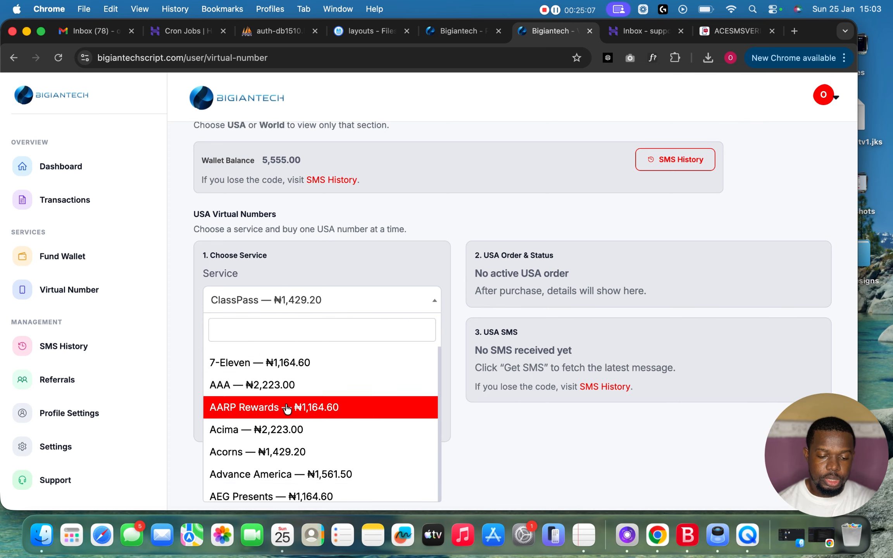
{"action": "scroll", "coordinate": [286, 336], "scroll_direction": "up", "scroll_amount": 3}
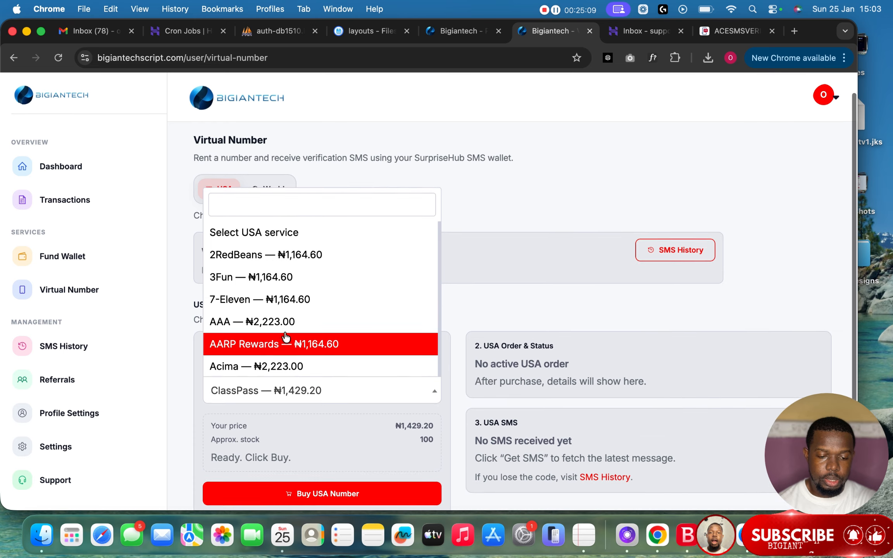
{"action": "left_click", "coordinate": [278, 288]}
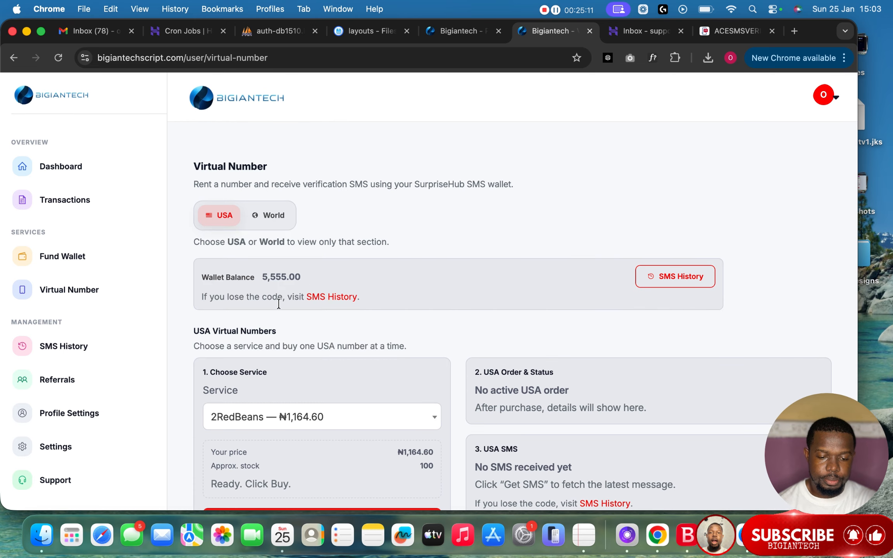
{"action": "scroll", "coordinate": [287, 400], "scroll_direction": "down", "scroll_amount": 4}
{"action": "left_click", "coordinate": [299, 373]}
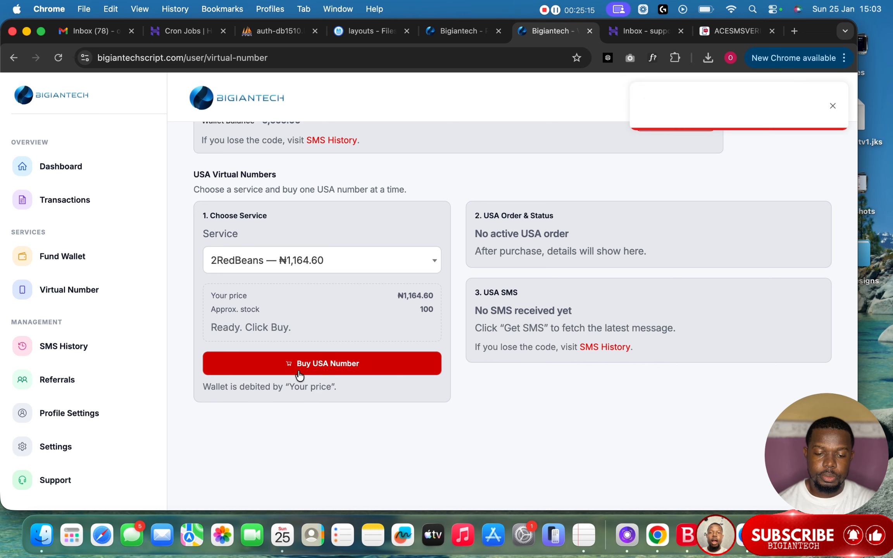
{"action": "scroll", "coordinate": [484, 239], "scroll_direction": "up", "scroll_amount": 4}
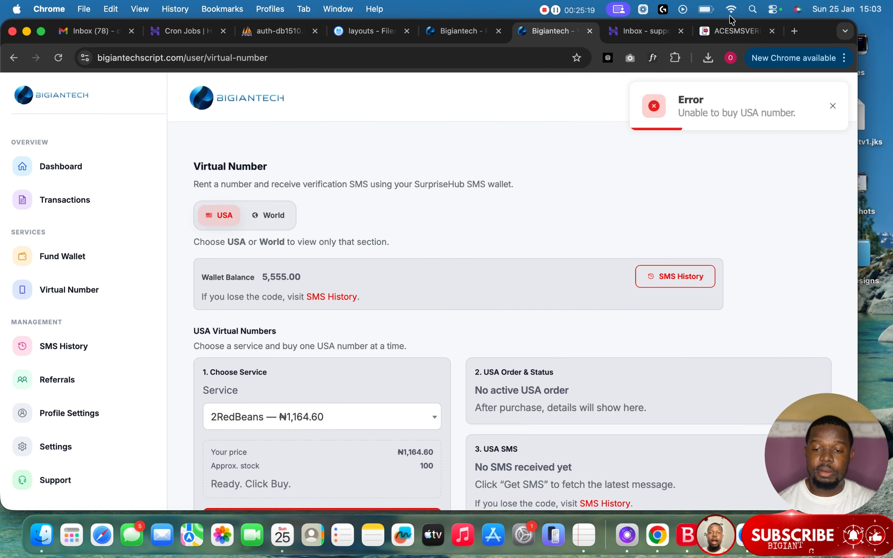
Switch to the ACESMSVERIFY site, open its wallet funding page and review the available balance, funding options and latest transactions.
{"action": "left_click", "coordinate": [728, 31]}
{"action": "scroll", "coordinate": [494, 250], "scroll_direction": "up", "scroll_amount": 3}
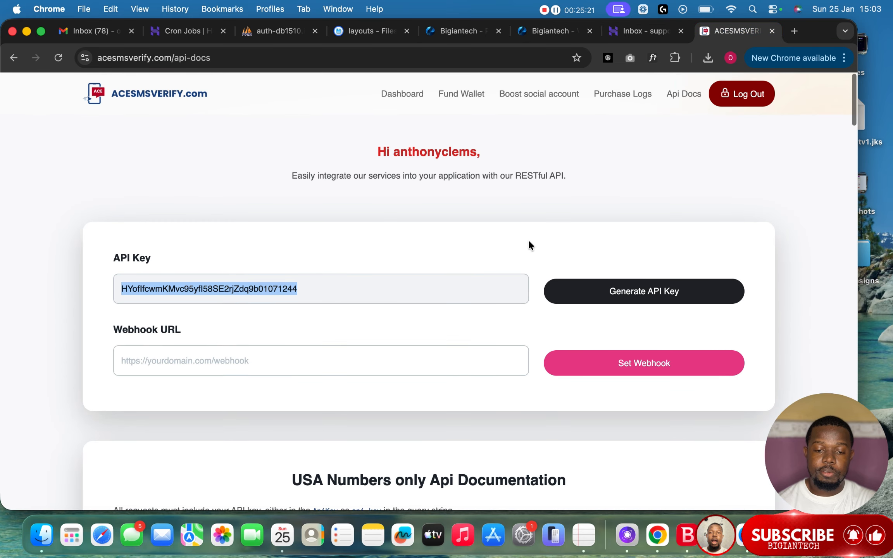
{"action": "left_click", "coordinate": [557, 233]}
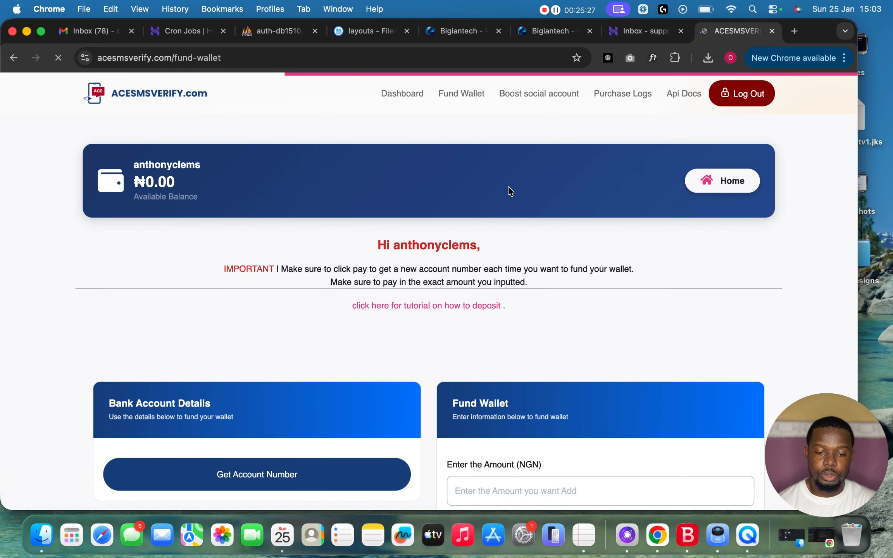
{"action": "scroll", "coordinate": [508, 190], "scroll_direction": "down", "scroll_amount": 7}
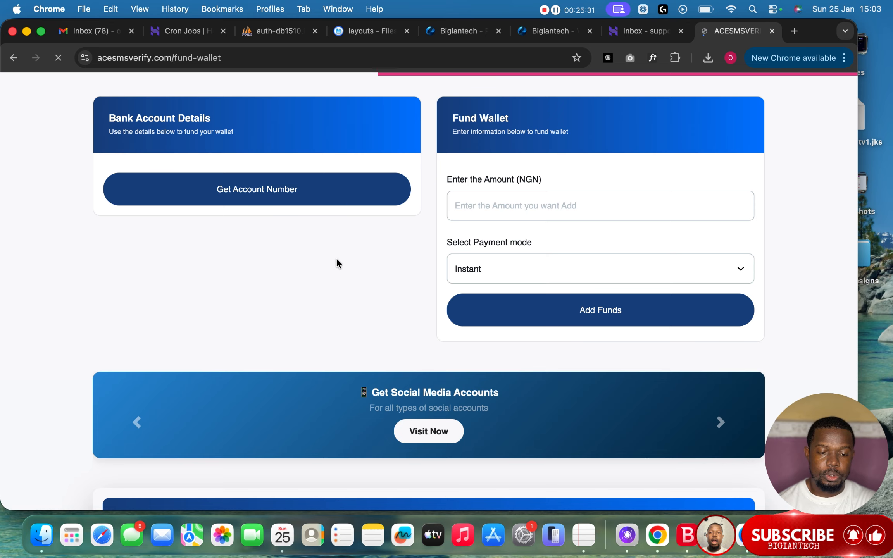
{"action": "scroll", "coordinate": [407, 273], "scroll_direction": "down", "scroll_amount": 10}
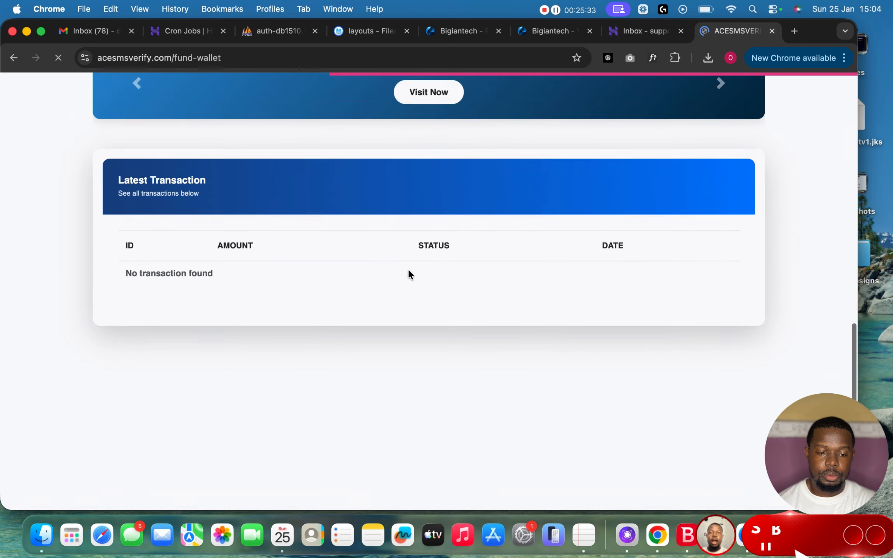
{"action": "scroll", "coordinate": [408, 270], "scroll_direction": "up", "scroll_amount": 15}
{"action": "scroll", "coordinate": [408, 270], "scroll_direction": "down", "scroll_amount": 9}
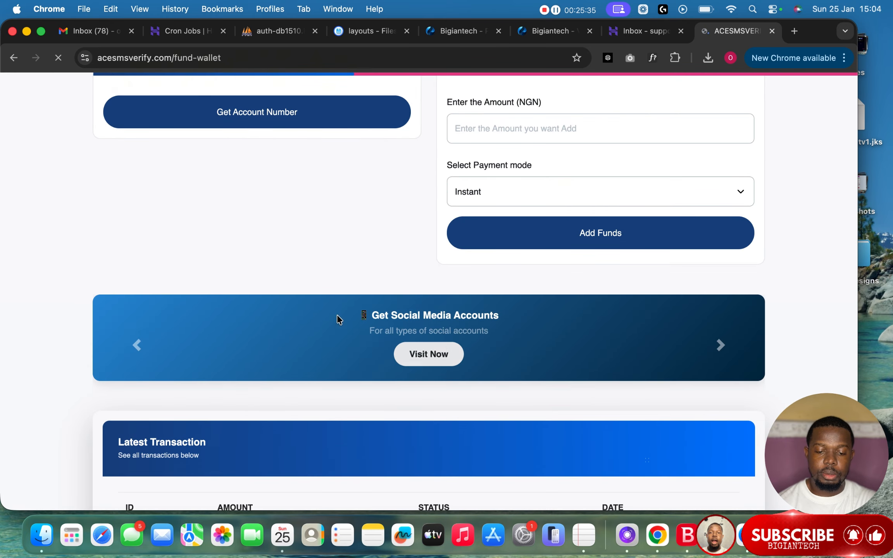
{"action": "scroll", "coordinate": [436, 258], "scroll_direction": "up", "scroll_amount": 9}
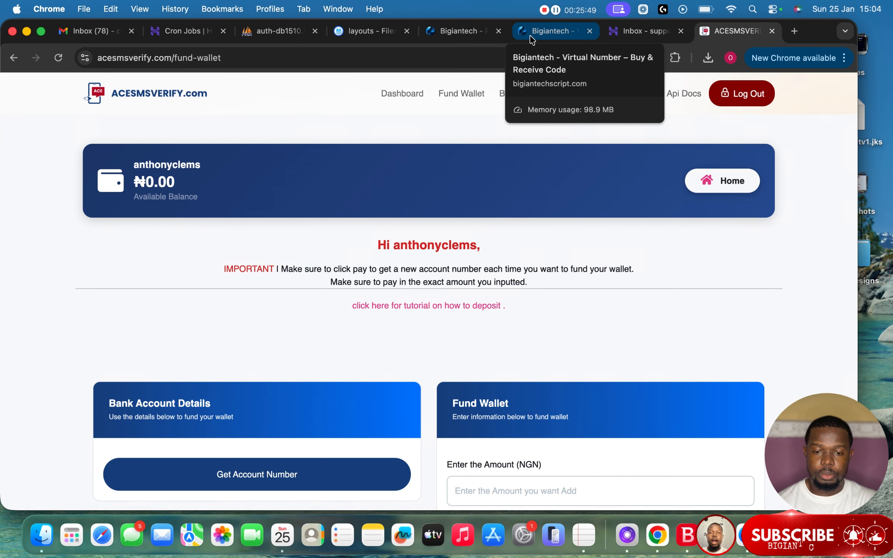
Open the .env file in public_html/core in the file manager, check the ACESMS and virtual number settings, and close it.
{"action": "left_click", "coordinate": [362, 31]}
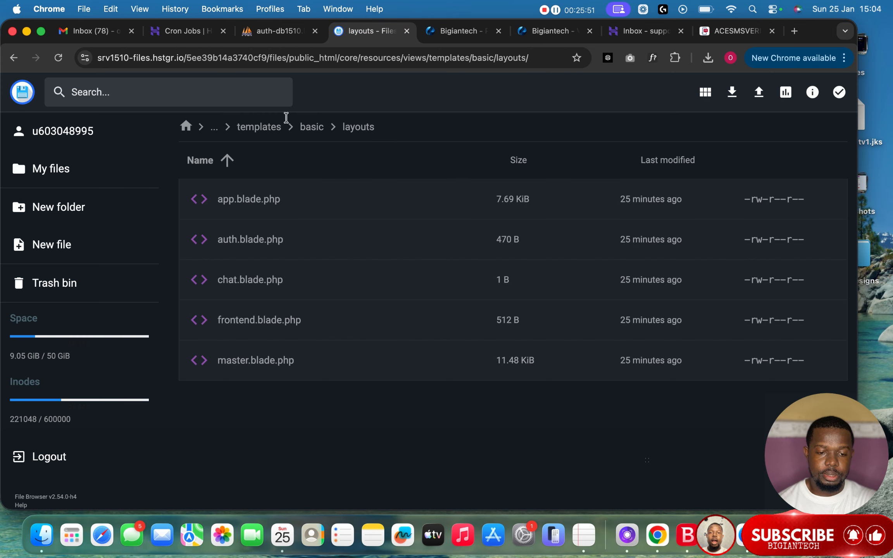
{"action": "left_click", "coordinate": [213, 128]}
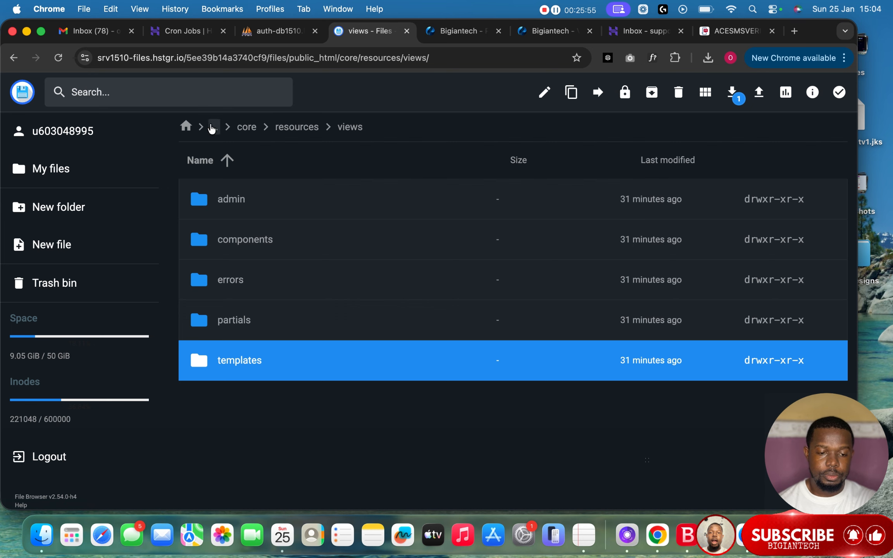
{"action": "left_click", "coordinate": [186, 128]}
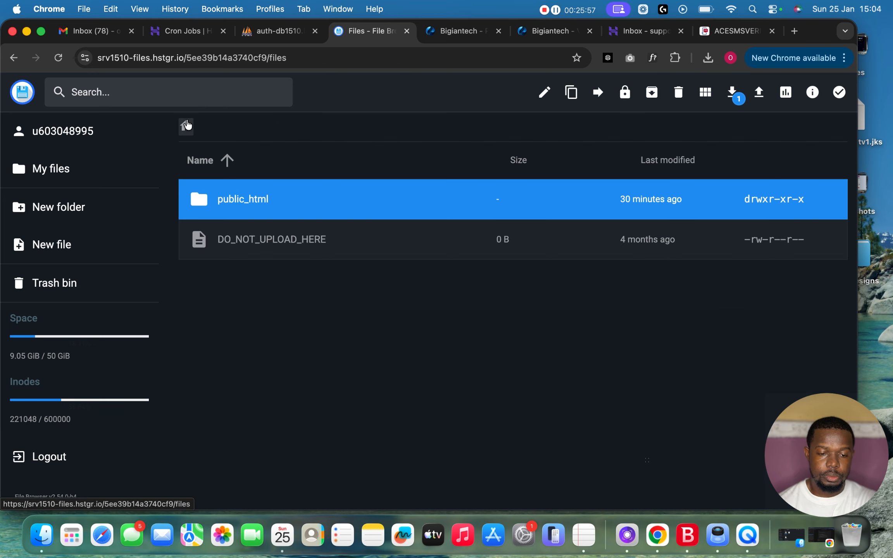
{"action": "double_click", "coordinate": [314, 213]}
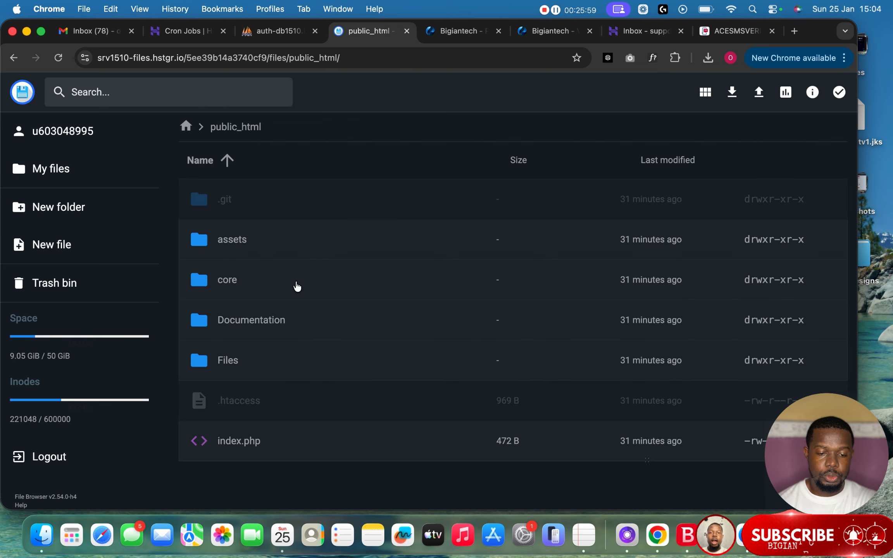
{"action": "double_click", "coordinate": [296, 285]}
{"action": "scroll", "coordinate": [297, 287], "scroll_direction": "down", "scroll_amount": 10}
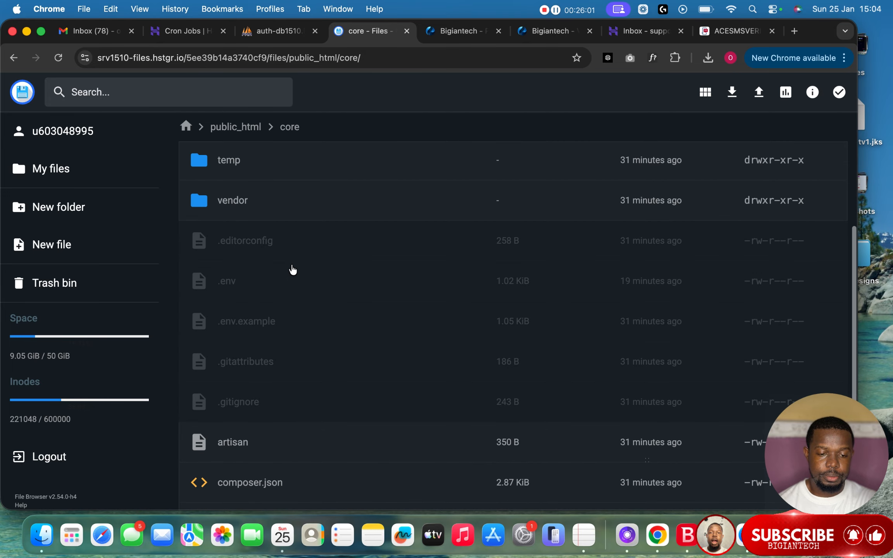
{"action": "double_click", "coordinate": [284, 283]}
{"action": "scroll", "coordinate": [281, 279], "scroll_direction": "down", "scroll_amount": 2}
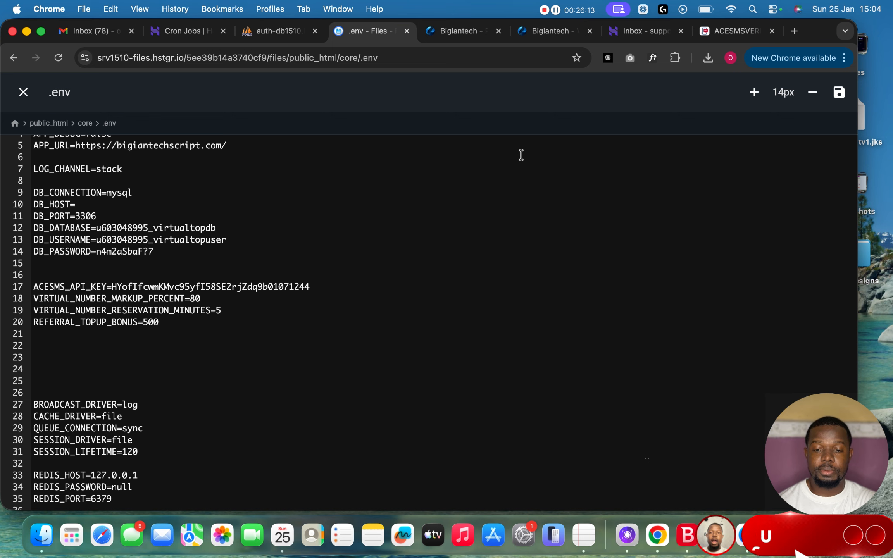
{"action": "left_click", "coordinate": [23, 92]}
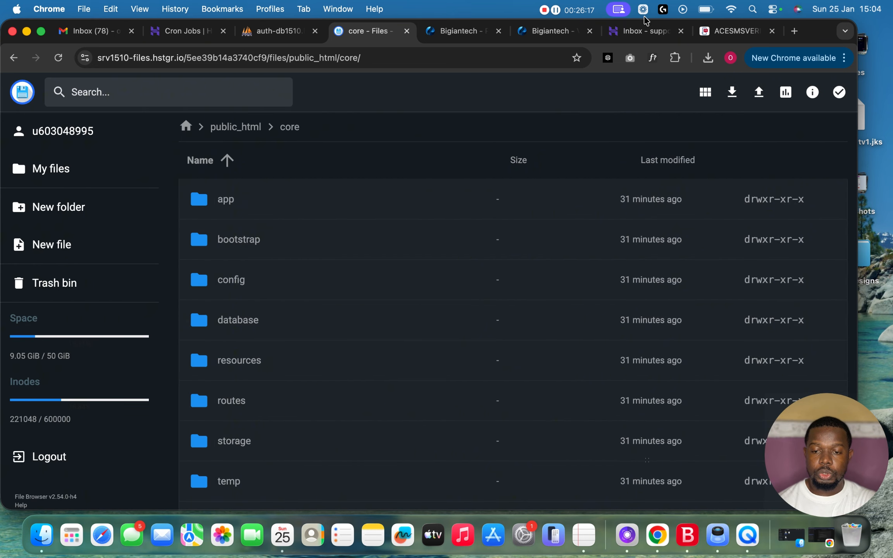
Recheck the ACESMSVERIFY wallet page, return to the user's virtual number page and look through the site's navigation entries.
{"action": "left_click", "coordinate": [732, 31]}
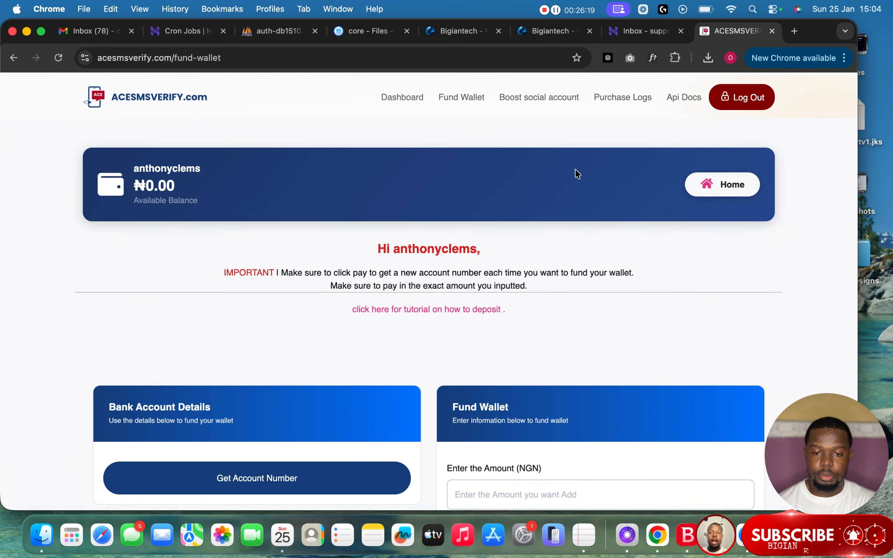
{"action": "left_click", "coordinate": [469, 34]}
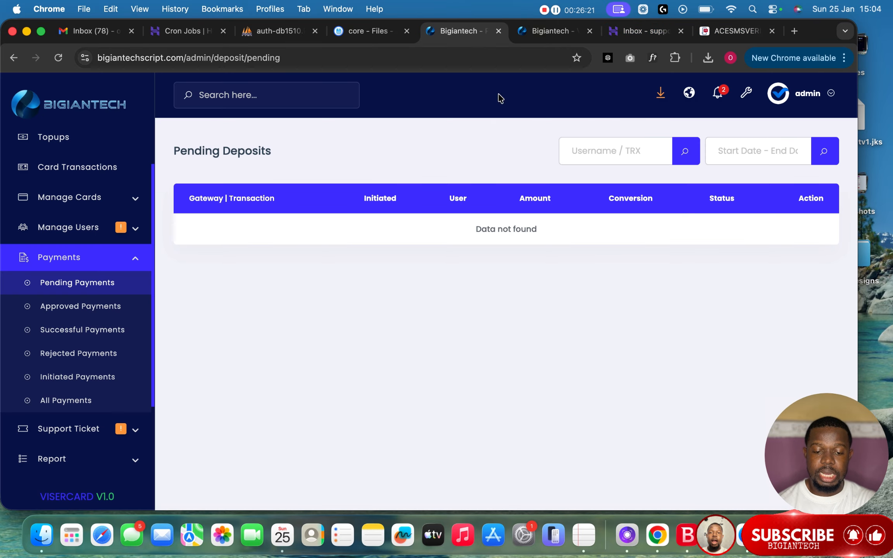
{"action": "left_click", "coordinate": [552, 31]}
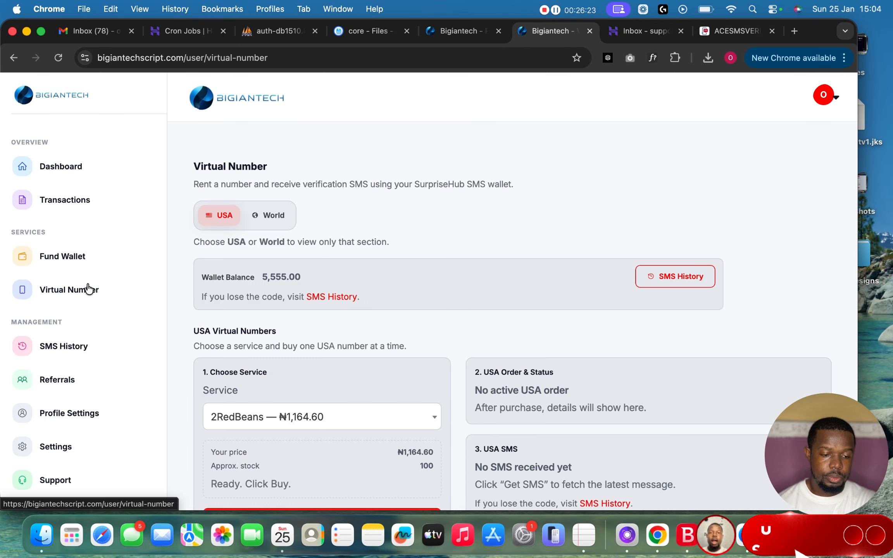
{"action": "scroll", "coordinate": [67, 308], "scroll_direction": "down", "scroll_amount": 5}
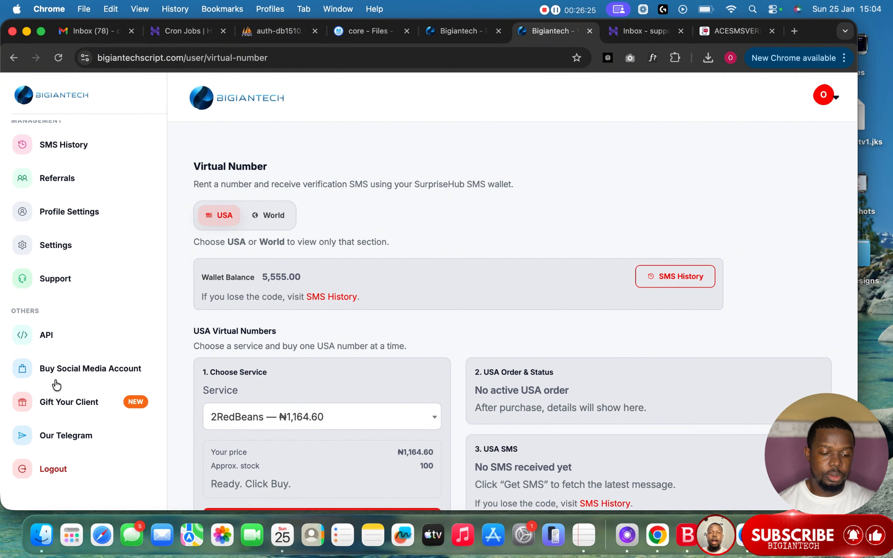
{"action": "scroll", "coordinate": [74, 305], "scroll_direction": "up", "scroll_amount": 4}
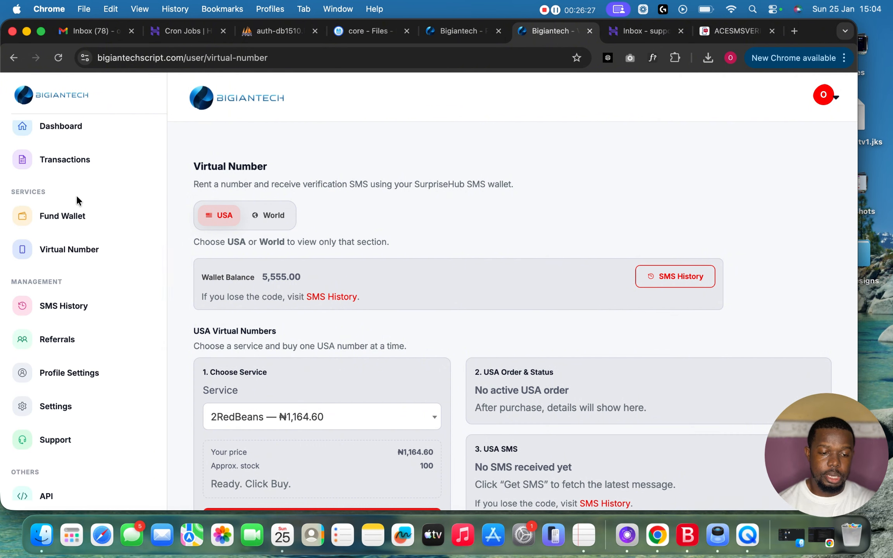
{"action": "scroll", "coordinate": [73, 194], "scroll_direction": "up", "scroll_amount": 2}
Open the user's dashboard and review the wallet balance, support tickets and latest transactions.
{"action": "left_click", "coordinate": [74, 170]}
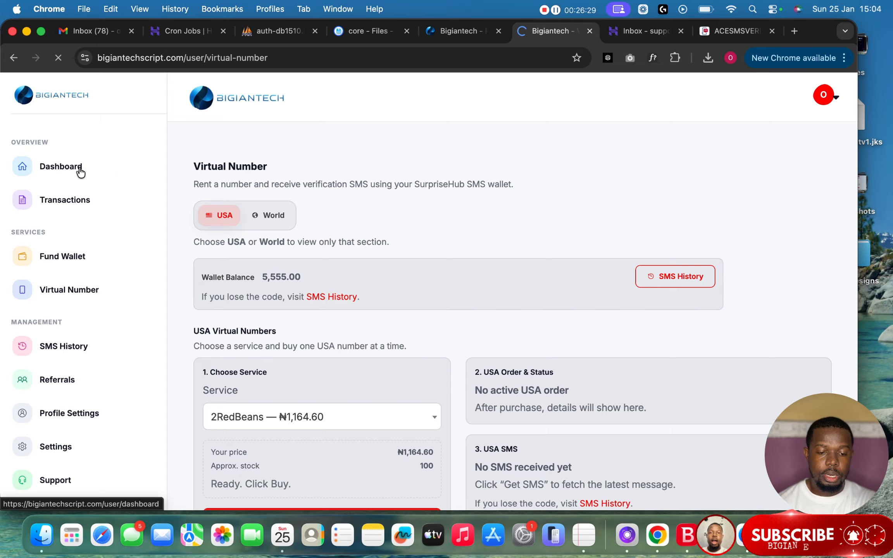
{"action": "scroll", "coordinate": [272, 230], "scroll_direction": "down", "scroll_amount": 4}
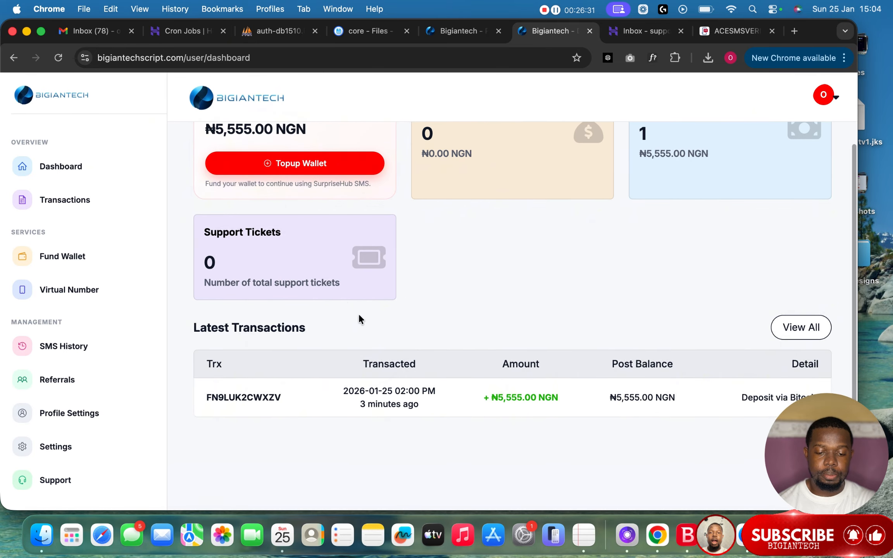
{"action": "scroll", "coordinate": [474, 278], "scroll_direction": "up", "scroll_amount": 3}
{"action": "scroll", "coordinate": [447, 306], "scroll_direction": "down", "scroll_amount": 2}
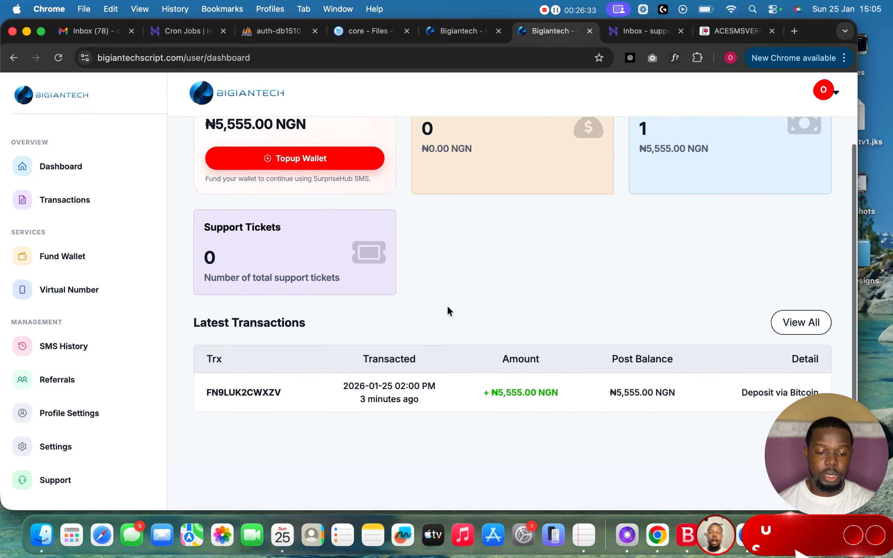